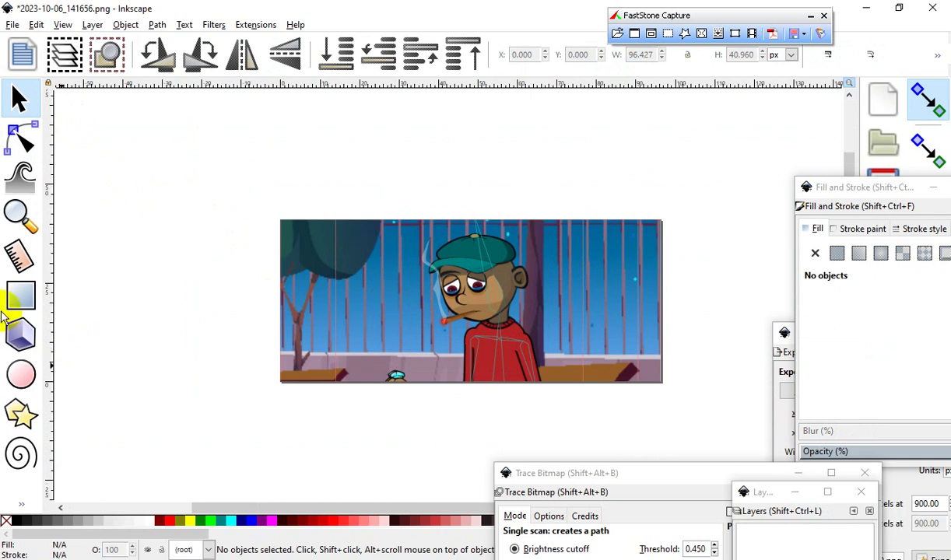
Step: Switch to Moho Pro and examine the seated character's face, cigarette and body against the park background at frame 336
{"action": "scroll", "coordinate": [459, 282], "scroll_direction": "down", "scroll_amount": 4}
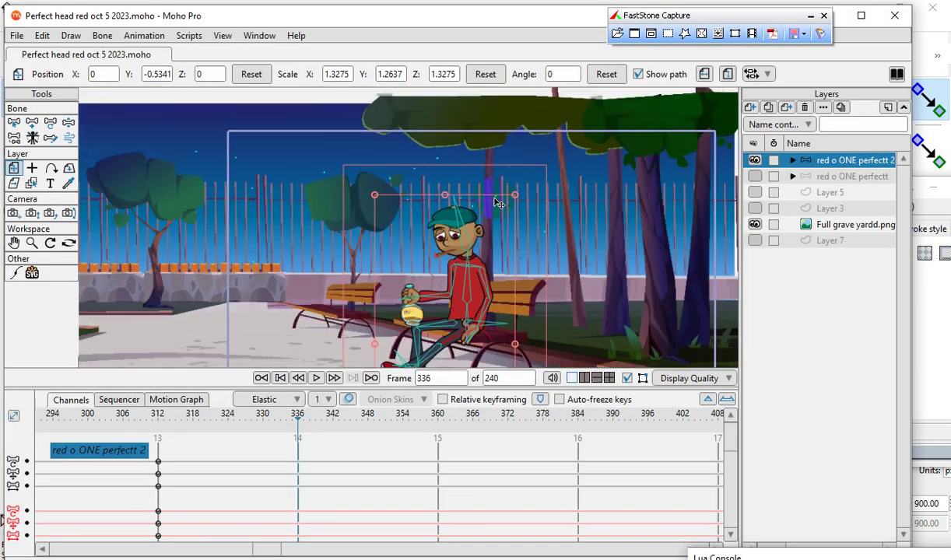
{"action": "scroll", "coordinate": [472, 317], "scroll_direction": "down", "scroll_amount": 2}
{"action": "scroll", "coordinate": [458, 197], "scroll_direction": "up", "scroll_amount": 10}
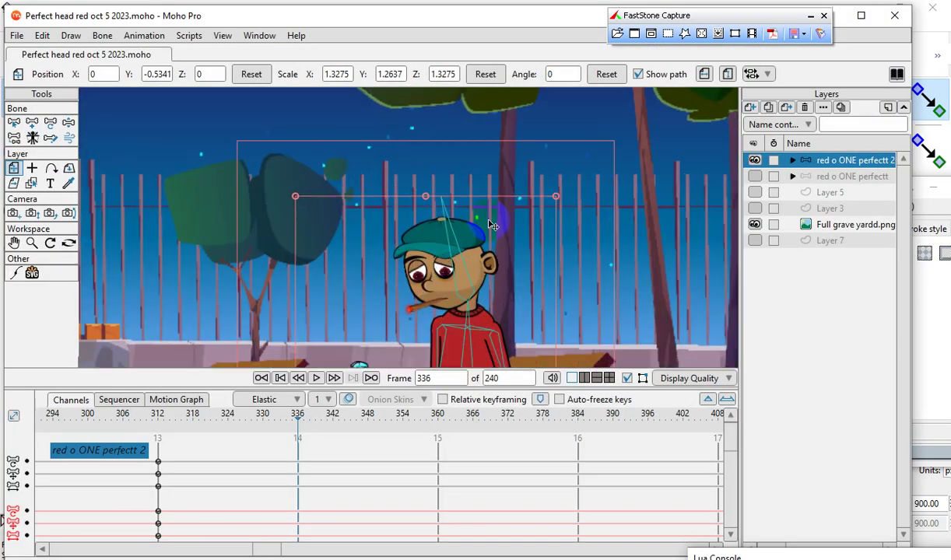
{"action": "scroll", "coordinate": [458, 197], "scroll_direction": "down", "scroll_amount": 3}
{"action": "scroll", "coordinate": [419, 205], "scroll_direction": "up", "scroll_amount": 8}
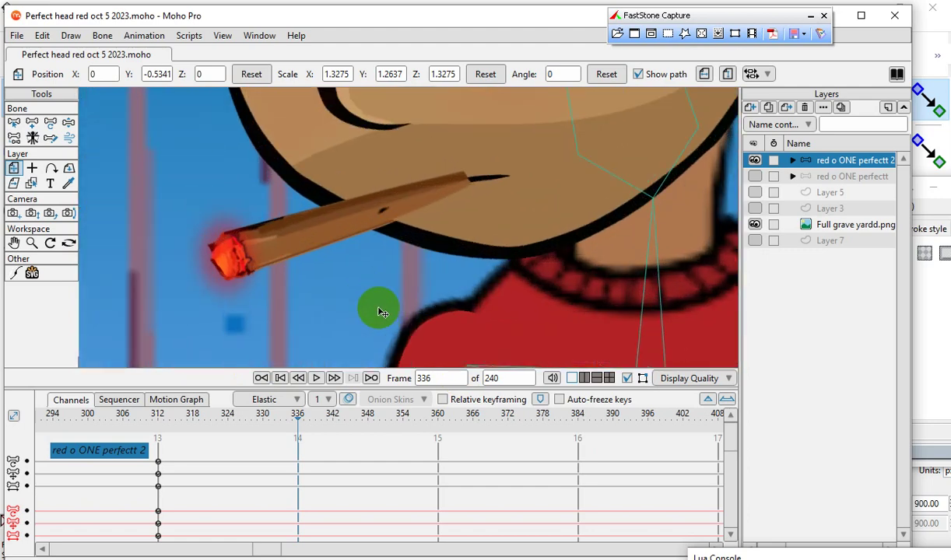
{"action": "scroll", "coordinate": [378, 312], "scroll_direction": "down", "scroll_amount": 5}
{"action": "scroll", "coordinate": [393, 296], "scroll_direction": "up", "scroll_amount": 4}
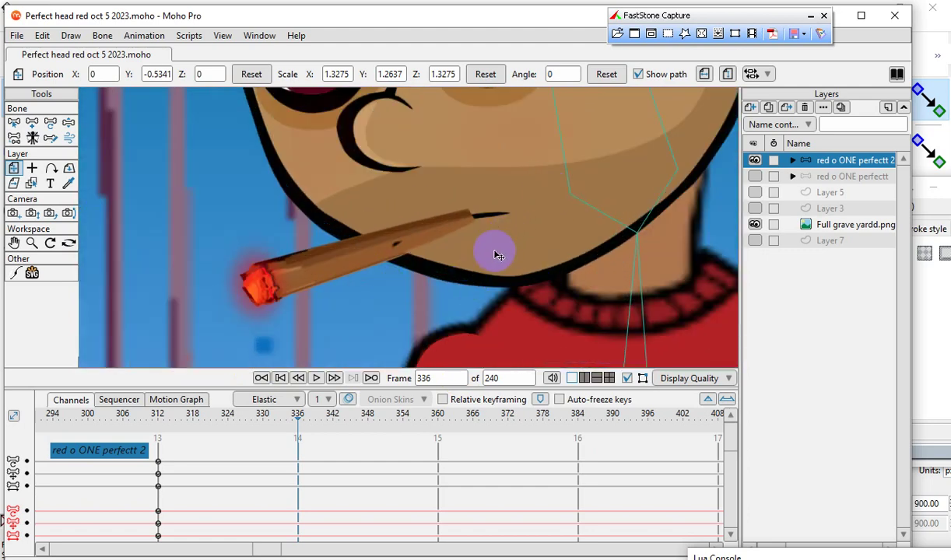
{"action": "scroll", "coordinate": [490, 264], "scroll_direction": "down", "scroll_amount": 6}
{"action": "scroll", "coordinate": [481, 280], "scroll_direction": "down", "scroll_amount": 6}
{"action": "scroll", "coordinate": [439, 276], "scroll_direction": "up", "scroll_amount": 2}
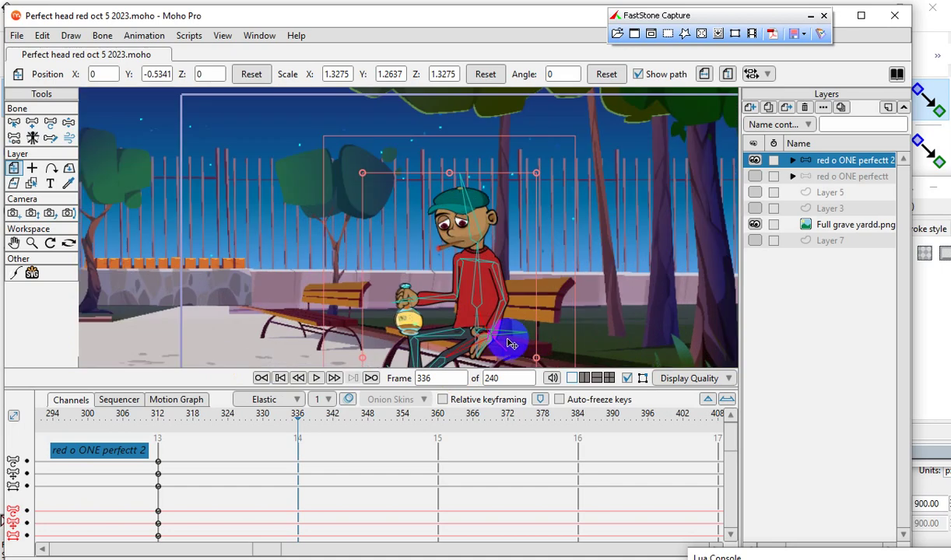
{"action": "scroll", "coordinate": [510, 340], "scroll_direction": "down", "scroll_amount": 3}
{"action": "scroll", "coordinate": [457, 297], "scroll_direction": "up", "scroll_amount": 2}
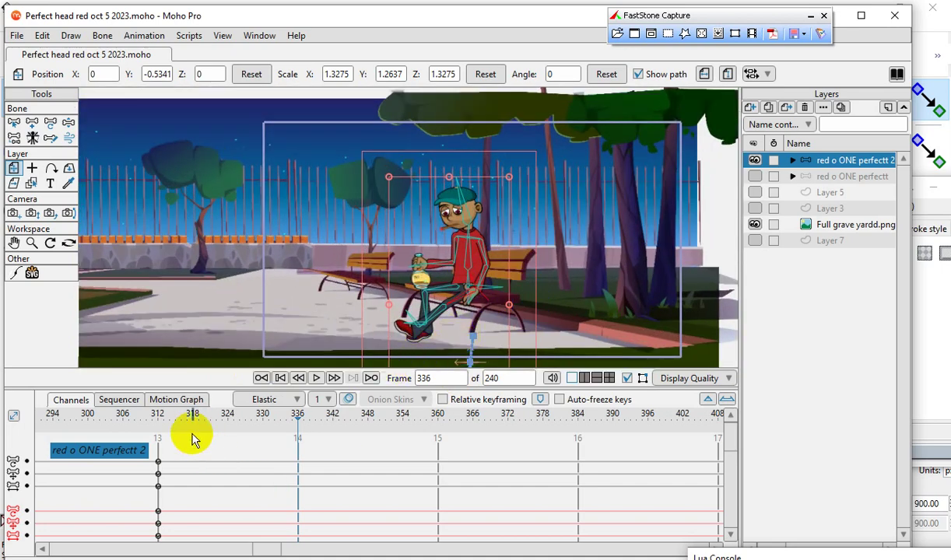
Step: Go to frame 312 and shift the "red o ONE perfectt 2" layer slightly to an X position of 0.0125
{"action": "left_click", "coordinate": [153, 440]}
{"action": "left_click_drag", "start_coordinate": [79, 471], "coordinate": [573, 491]}
{"action": "left_click_drag", "start_coordinate": [651, 472], "coordinate": [222, 491]}
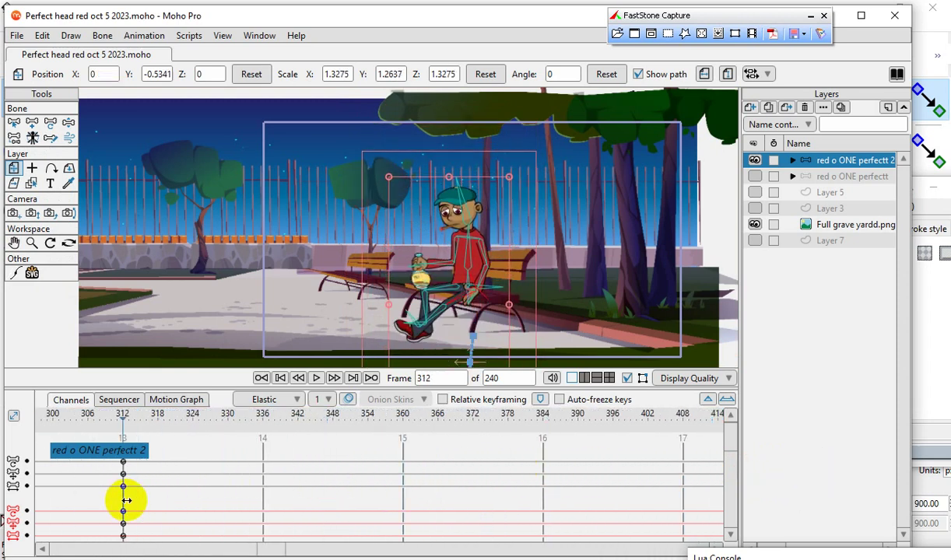
{"action": "left_click_drag", "start_coordinate": [123, 502], "coordinate": [154, 515]}
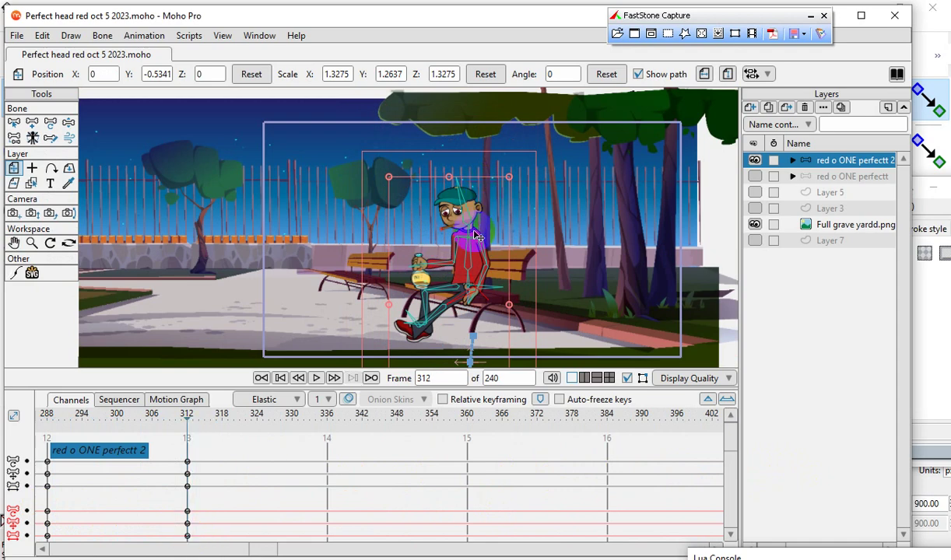
{"action": "left_click_drag", "start_coordinate": [484, 222], "coordinate": [486, 222]}
Step: Examine the character's mouth, torso, arms and the hand holding the bottle at frame 312
{"action": "scroll", "coordinate": [484, 223], "scroll_direction": "up", "scroll_amount": 8}
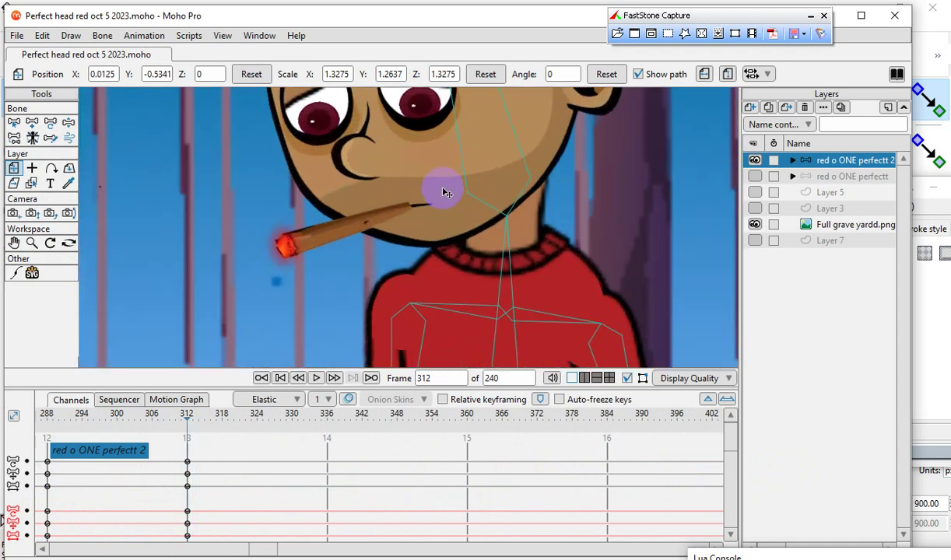
{"action": "scroll", "coordinate": [486, 269], "scroll_direction": "down", "scroll_amount": 5}
{"action": "scroll", "coordinate": [482, 311], "scroll_direction": "up", "scroll_amount": 3}
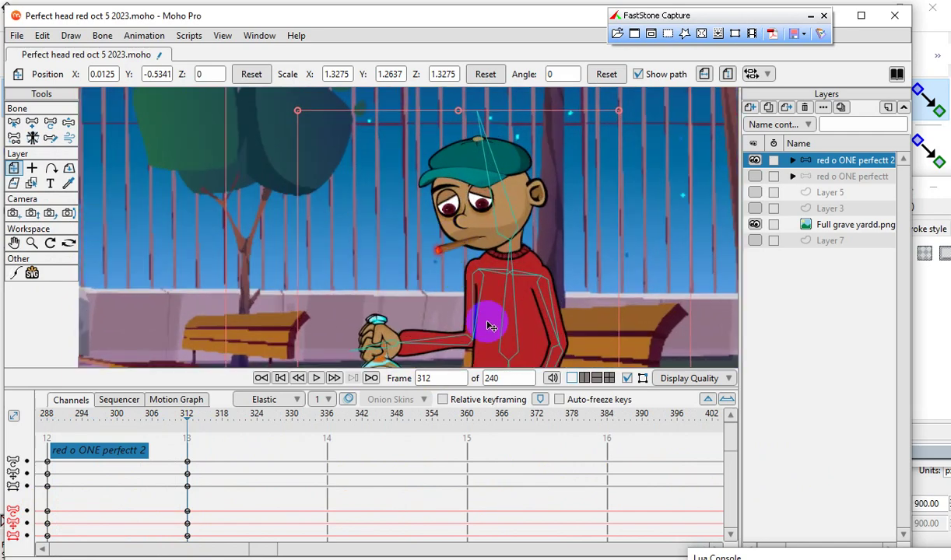
{"action": "scroll", "coordinate": [448, 359], "scroll_direction": "up", "scroll_amount": 1}
{"action": "scroll", "coordinate": [444, 334], "scroll_direction": "down", "scroll_amount": 4}
{"action": "scroll", "coordinate": [441, 309], "scroll_direction": "up", "scroll_amount": 4}
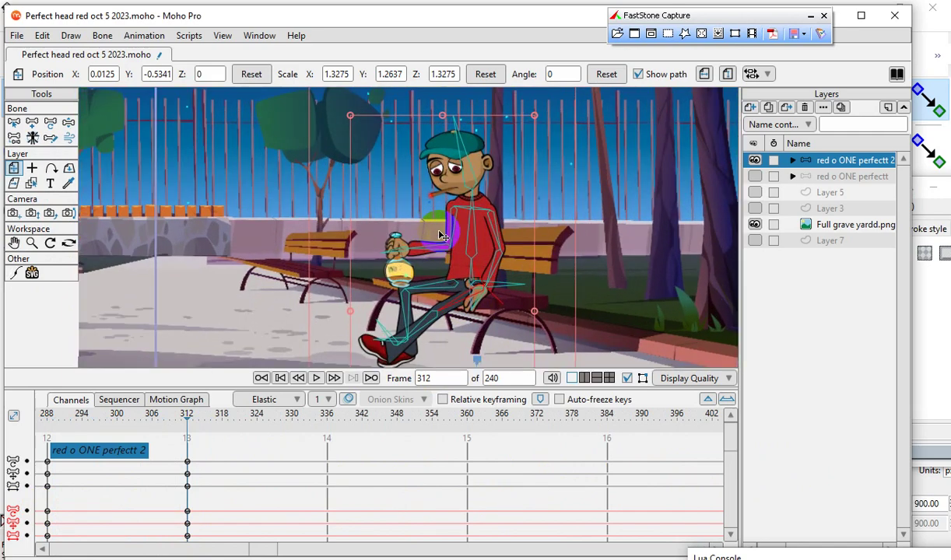
{"action": "scroll", "coordinate": [441, 308], "scroll_direction": "up", "scroll_amount": 2}
{"action": "scroll", "coordinate": [535, 344], "scroll_direction": "up", "scroll_amount": 2}
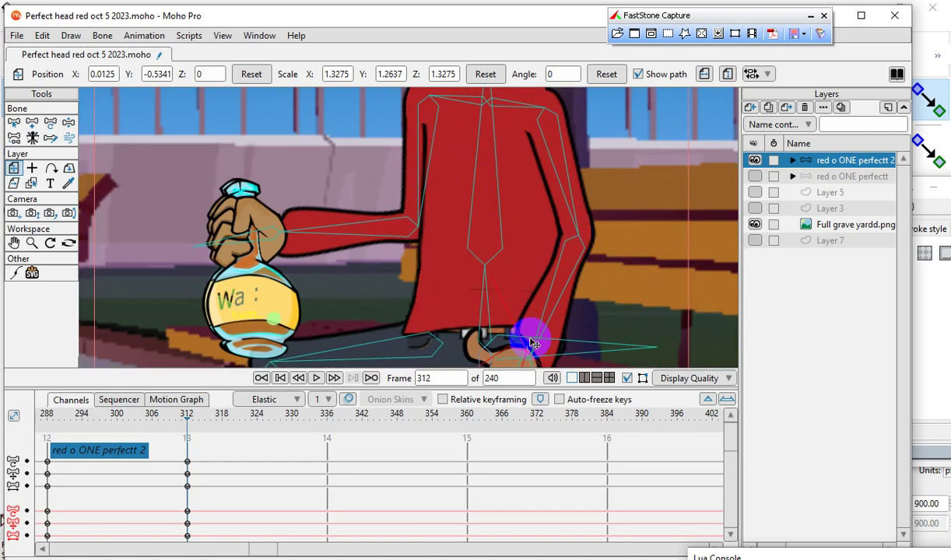
{"action": "scroll", "coordinate": [535, 344], "scroll_direction": "down", "scroll_amount": 1}
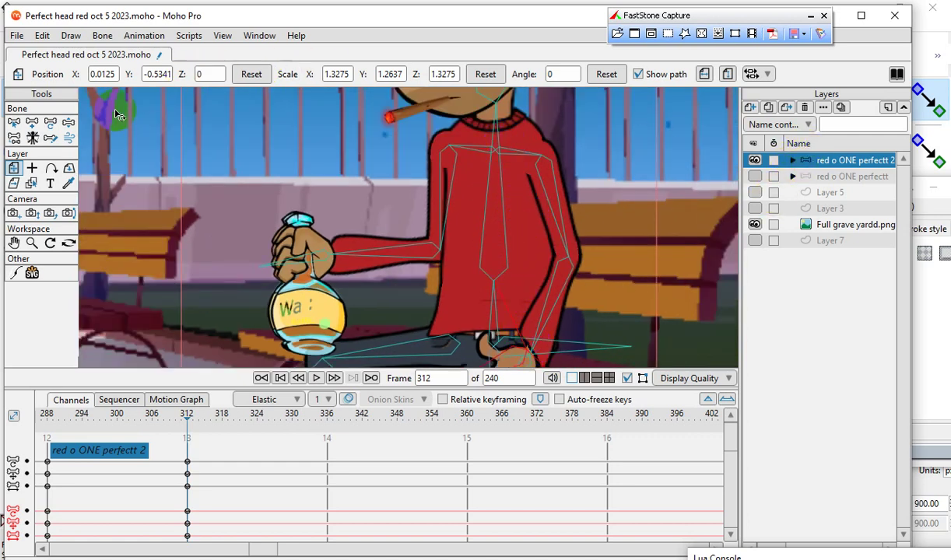
Step: Use Transform Bone to lean the character's torso forward to about -10.7° and rotate the head bone back upright
{"action": "left_click", "coordinate": [51, 127]}
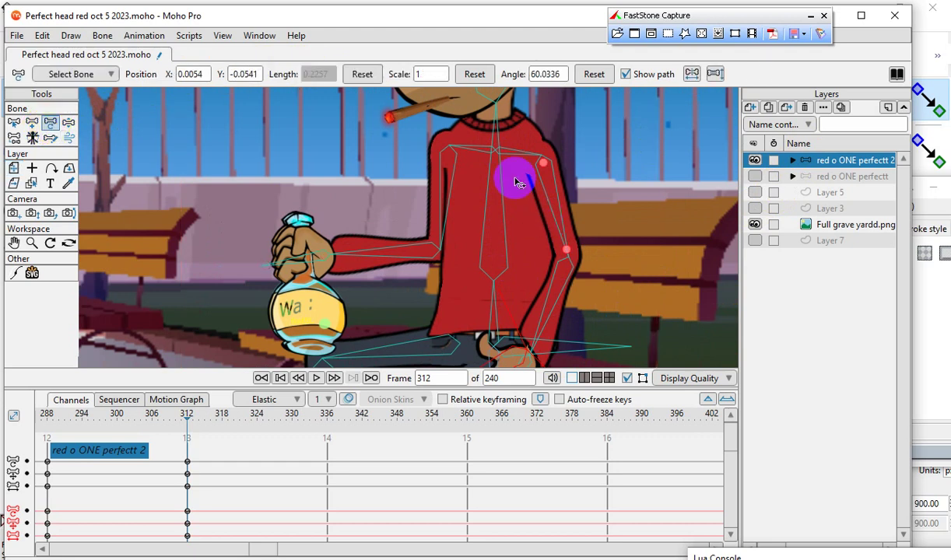
{"action": "left_click_drag", "start_coordinate": [502, 191], "coordinate": [480, 193]}
{"action": "scroll", "coordinate": [543, 287], "scroll_direction": "down", "scroll_amount": 3}
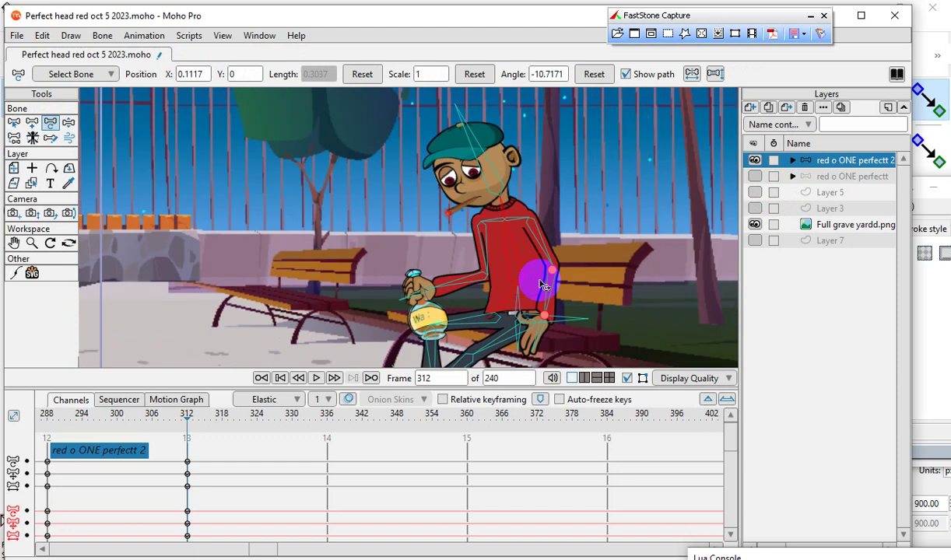
{"action": "scroll", "coordinate": [535, 276], "scroll_direction": "up", "scroll_amount": 1}
{"action": "scroll", "coordinate": [506, 170], "scroll_direction": "up", "scroll_amount": 3}
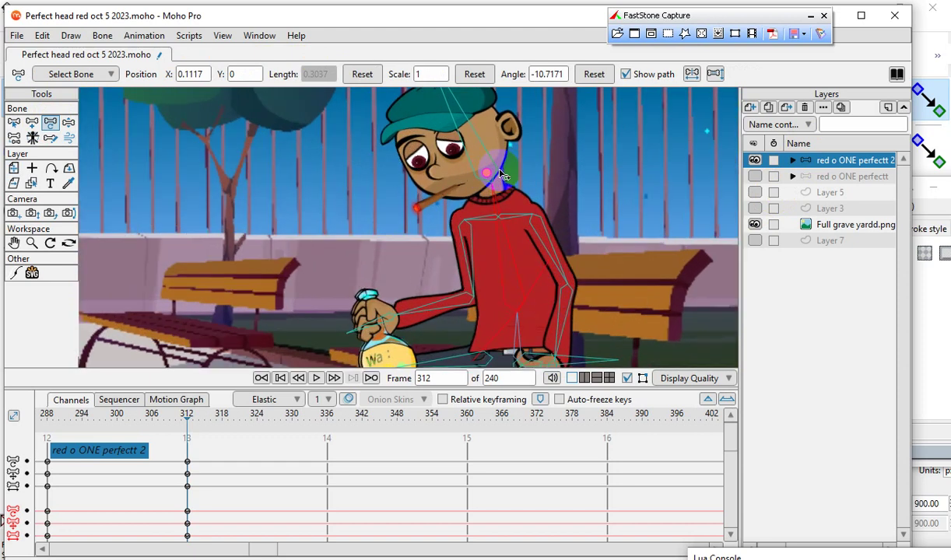
{"action": "mouse_move", "coordinate": [480, 144]}
{"action": "left_mouse_down"}
{"action": "mouse_move", "coordinate": [473, 133]}
{"action": "mouse_move", "coordinate": [483, 131]}
{"action": "left_mouse_up"}
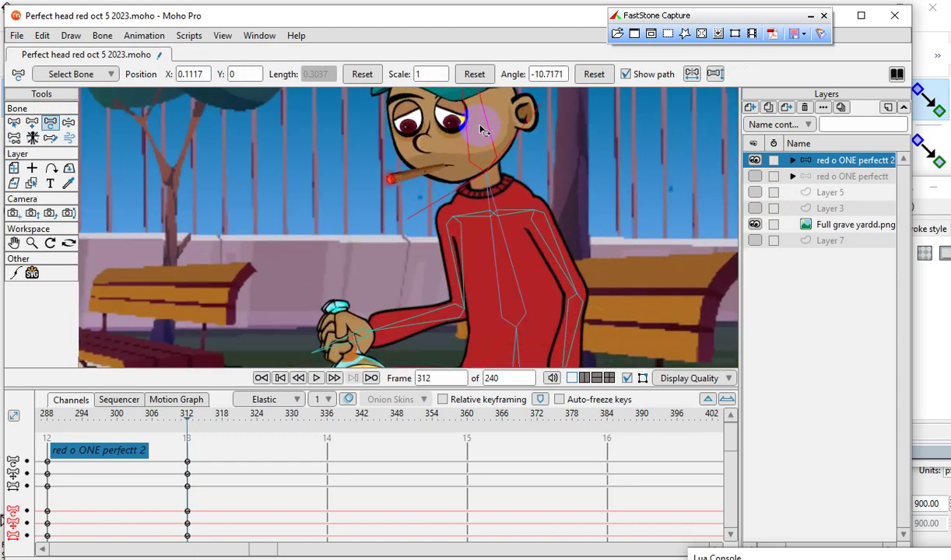
Step: Rotate the forearm bone of the arm holding the bottle to about 88.3°
{"action": "left_click", "coordinate": [502, 213]}
{"action": "left_click_drag", "start_coordinate": [418, 319], "coordinate": [413, 308]}
{"action": "scroll", "coordinate": [414, 280], "scroll_direction": "down", "scroll_amount": 3}
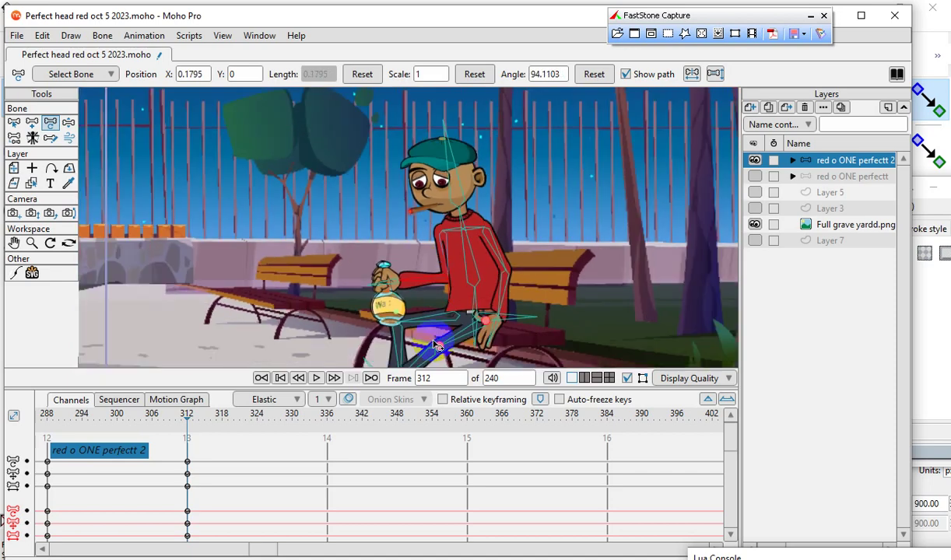
{"action": "scroll", "coordinate": [420, 324], "scroll_direction": "up", "scroll_amount": 3}
{"action": "left_click_drag", "start_coordinate": [412, 261], "coordinate": [439, 271]}
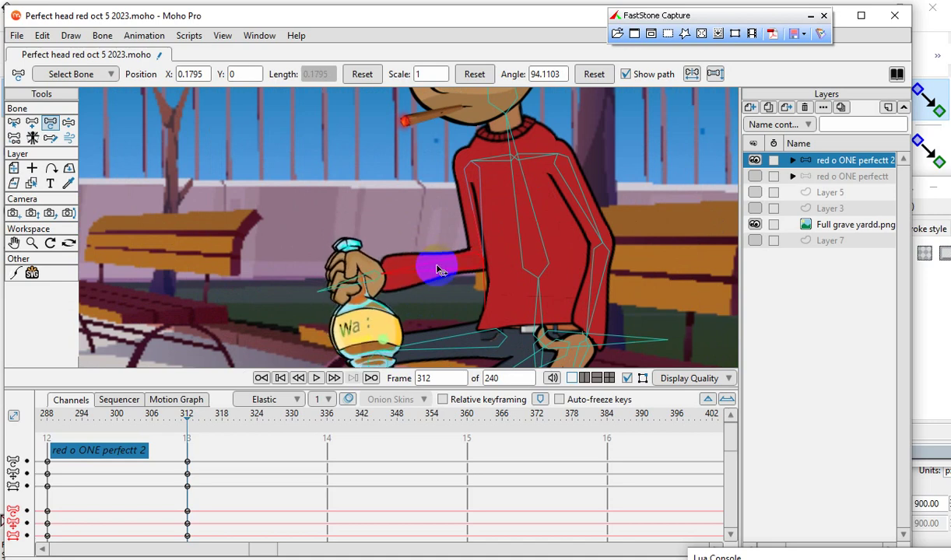
{"action": "scroll", "coordinate": [433, 268], "scroll_direction": "down", "scroll_amount": 3}
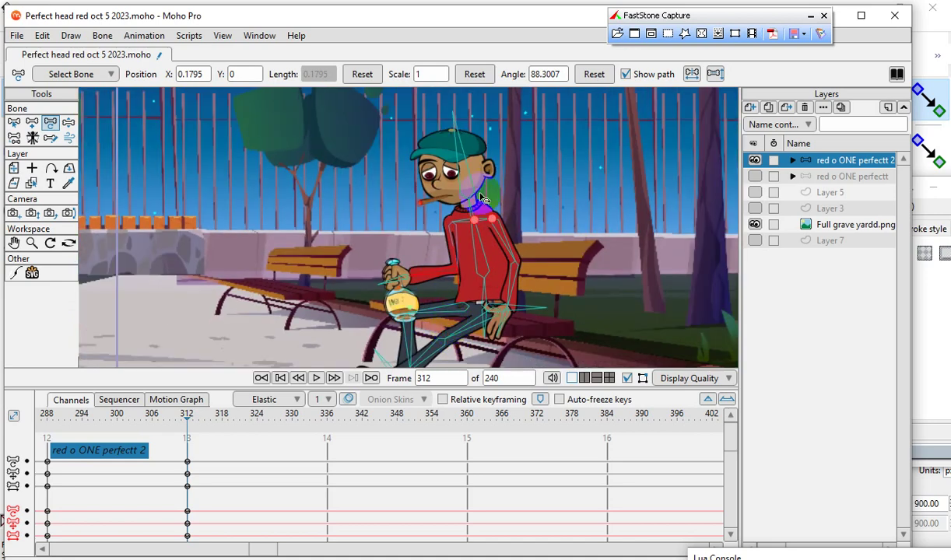
Step: Tilt the character's head downward by rotating the head bone to about 351.2°
{"action": "scroll", "coordinate": [420, 187], "scroll_direction": "up", "scroll_amount": 4}
{"action": "scroll", "coordinate": [420, 187], "scroll_direction": "up", "scroll_amount": 1}
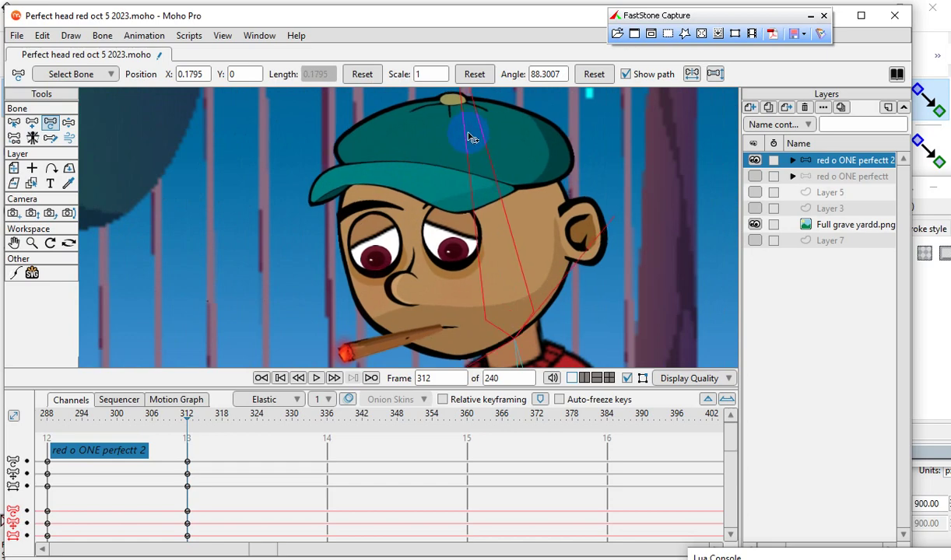
{"action": "scroll", "coordinate": [439, 150], "scroll_direction": "up", "scroll_amount": 2}
{"action": "scroll", "coordinate": [440, 150], "scroll_direction": "down", "scroll_amount": 4}
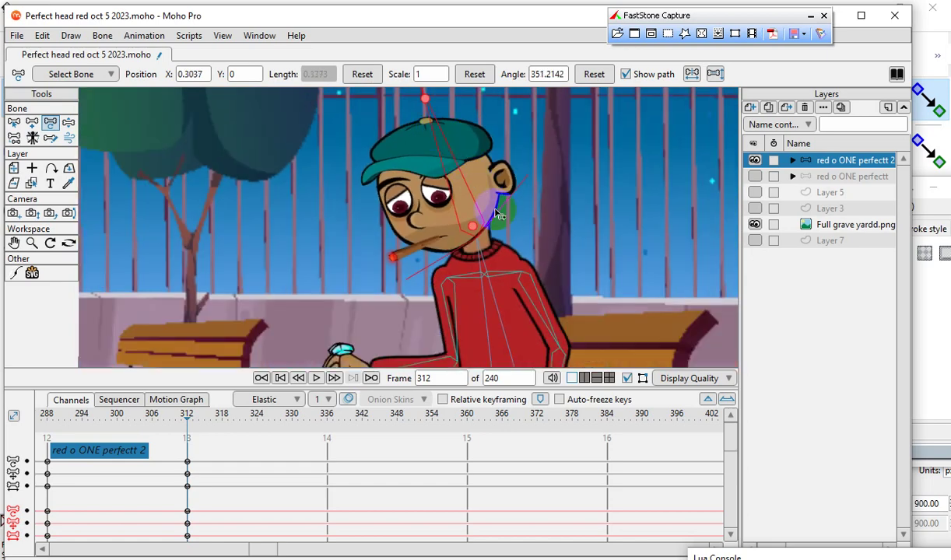
{"action": "scroll", "coordinate": [505, 187], "scroll_direction": "up", "scroll_amount": 2}
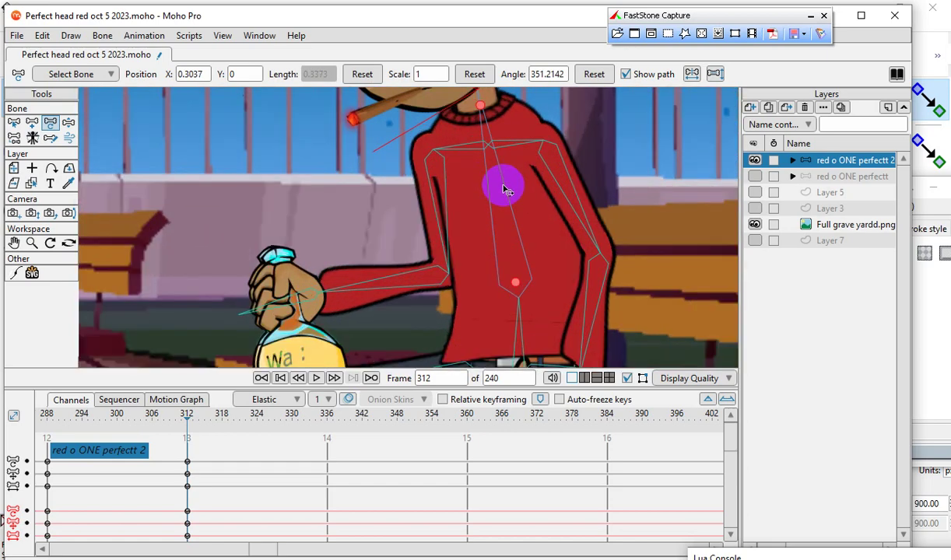
Step: Rotate the shin bone of the character's crossed front leg to about -10.2°
{"action": "scroll", "coordinate": [554, 272], "scroll_direction": "down", "scroll_amount": 3}
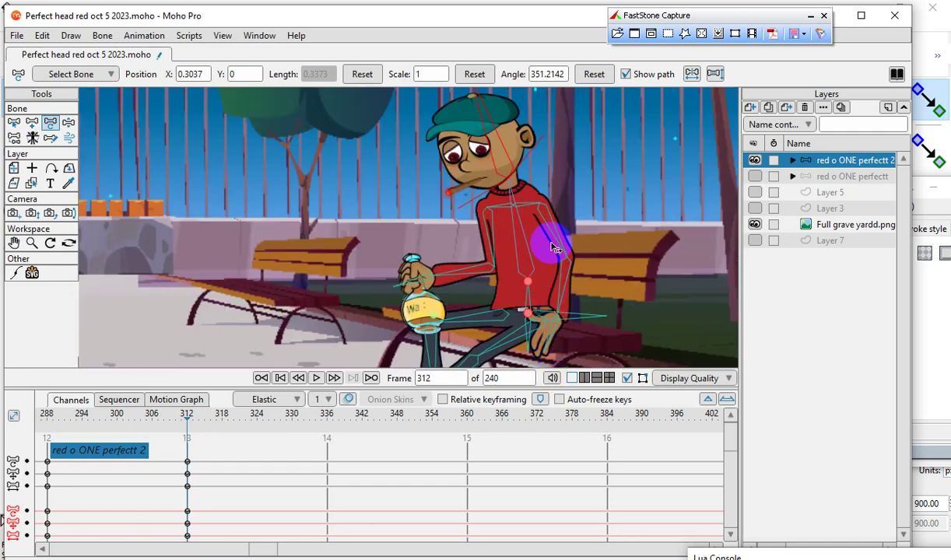
{"action": "scroll", "coordinate": [552, 248], "scroll_direction": "down", "scroll_amount": 2}
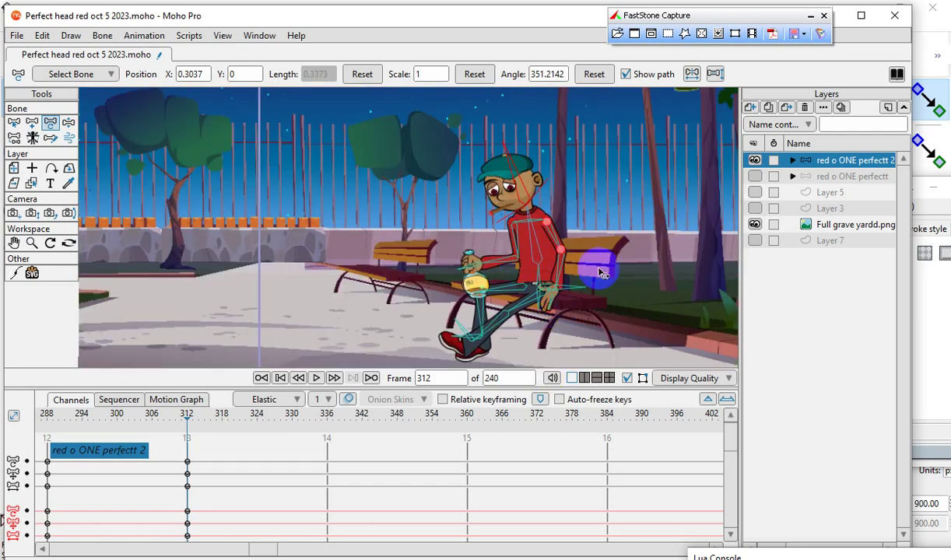
{"action": "scroll", "coordinate": [503, 350], "scroll_direction": "up", "scroll_amount": 3}
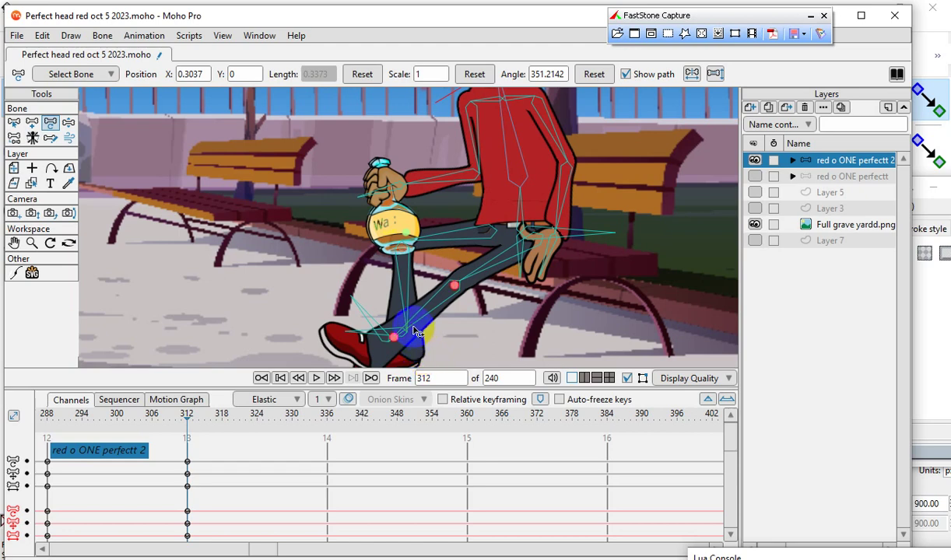
{"action": "scroll", "coordinate": [420, 337], "scroll_direction": "down", "scroll_amount": 2}
{"action": "scroll", "coordinate": [426, 327], "scroll_direction": "up", "scroll_amount": 3}
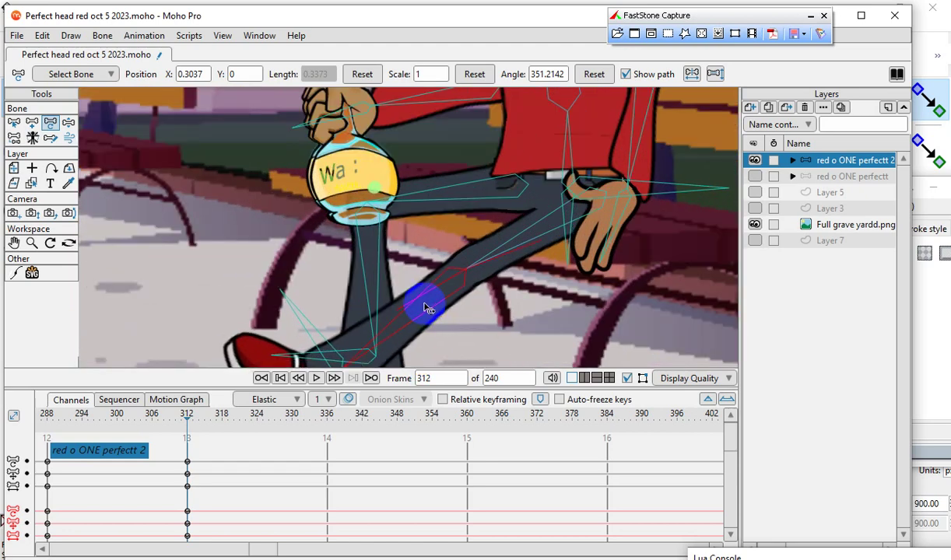
{"action": "scroll", "coordinate": [467, 335], "scroll_direction": "down", "scroll_amount": 3}
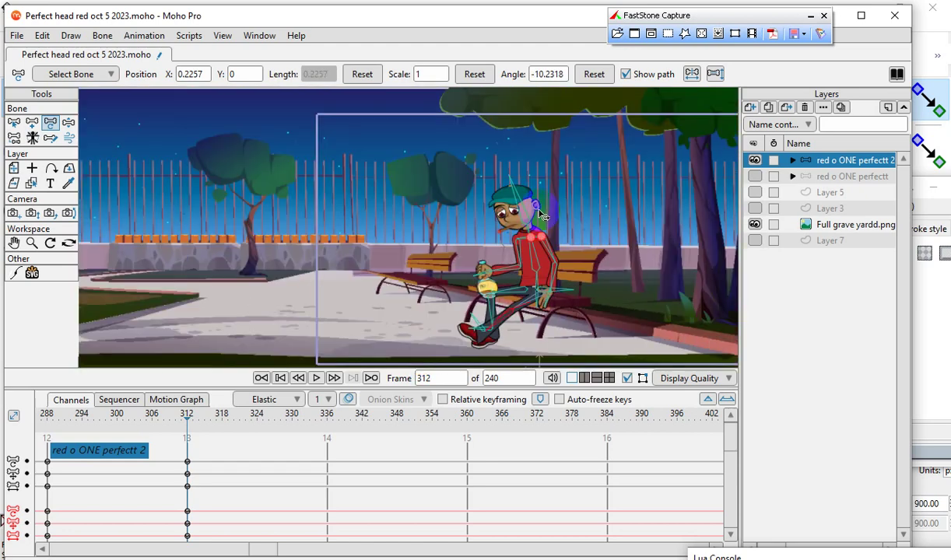
Step: Raise the character's head by rotating the head bone to about 366.4°
{"action": "scroll", "coordinate": [529, 272], "scroll_direction": "up", "scroll_amount": 4}
{"action": "scroll", "coordinate": [545, 197], "scroll_direction": "down", "scroll_amount": 2}
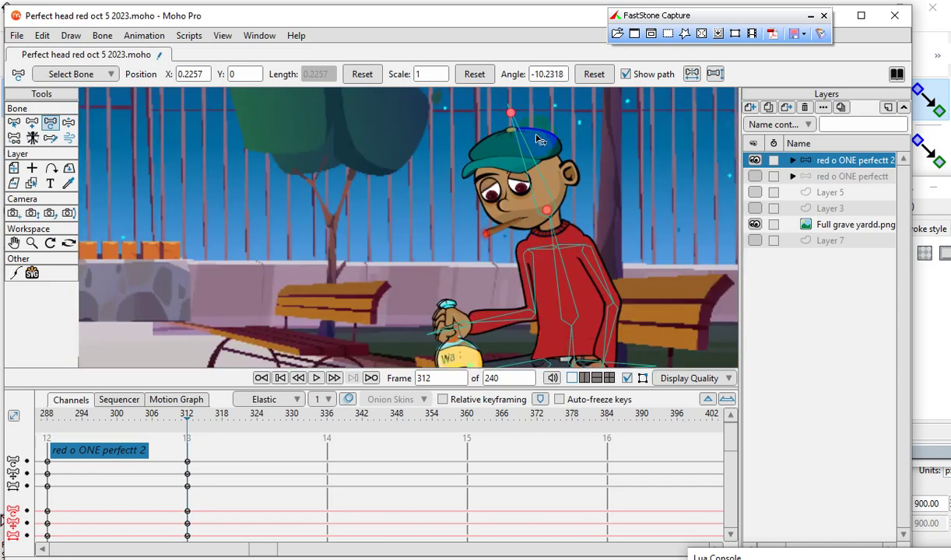
{"action": "scroll", "coordinate": [539, 140], "scroll_direction": "up", "scroll_amount": 5}
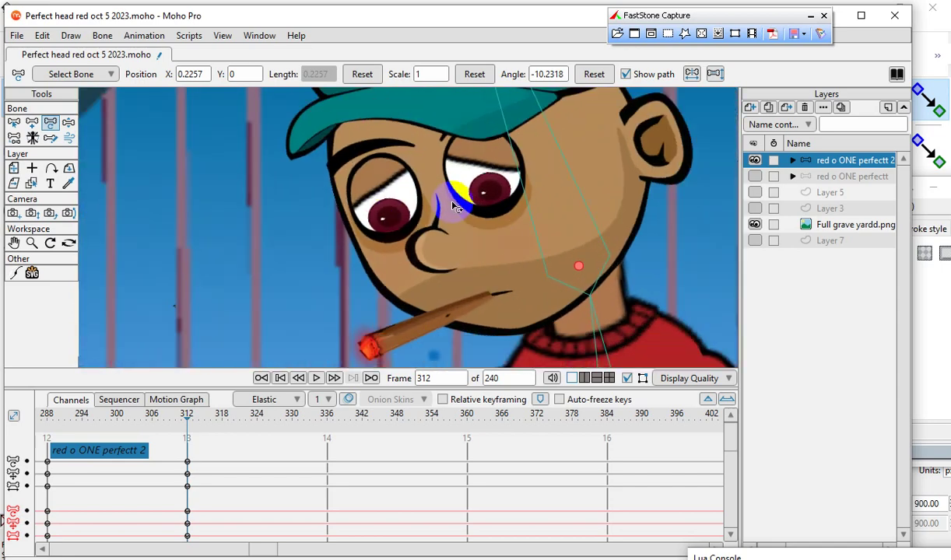
{"action": "scroll", "coordinate": [479, 233], "scroll_direction": "down", "scroll_amount": 4}
{"action": "scroll", "coordinate": [687, 253], "scroll_direction": "up", "scroll_amount": 2}
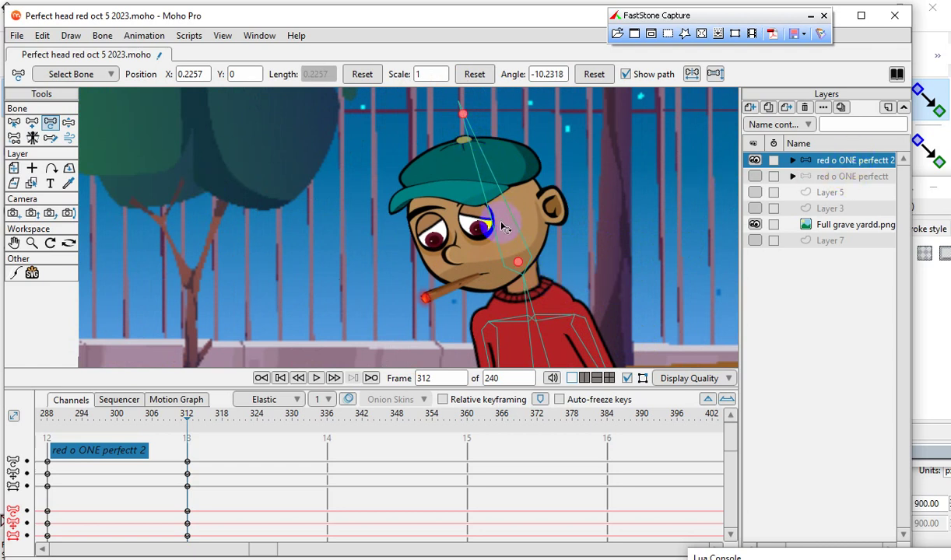
{"action": "left_click_drag", "start_coordinate": [496, 210], "coordinate": [517, 233]}
{"action": "scroll", "coordinate": [506, 214], "scroll_direction": "down", "scroll_amount": 4}
{"action": "scroll", "coordinate": [504, 209], "scroll_direction": "up", "scroll_amount": 7}
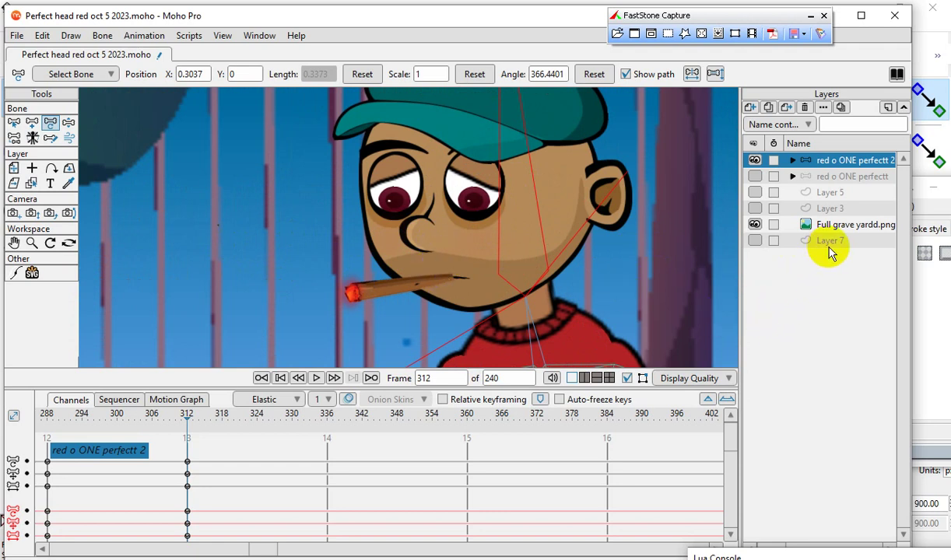
{"action": "scroll", "coordinate": [560, 319], "scroll_direction": "down", "scroll_amount": 3}
{"action": "scroll", "coordinate": [552, 356], "scroll_direction": "up", "scroll_amount": 2}
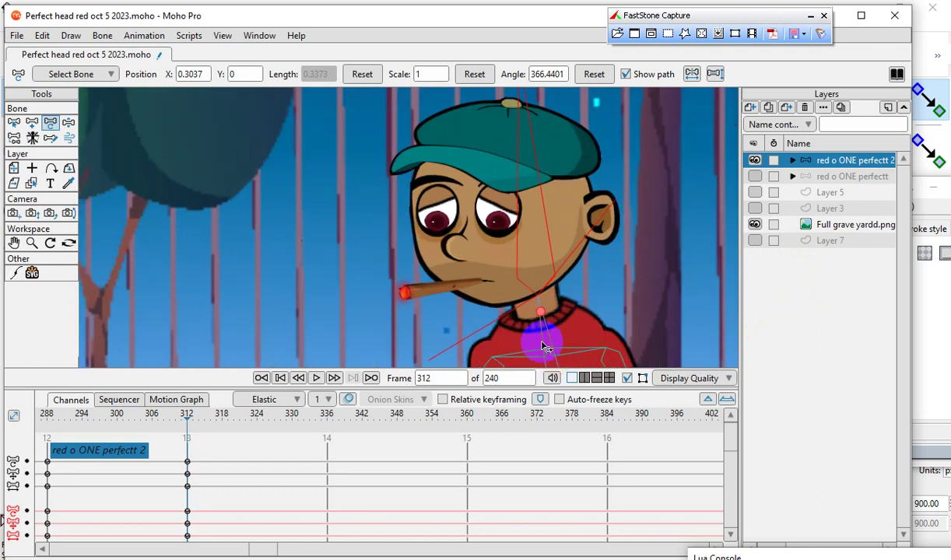
{"action": "scroll", "coordinate": [303, 295], "scroll_direction": "down", "scroll_amount": 3}
{"action": "scroll", "coordinate": [350, 210], "scroll_direction": "up", "scroll_amount": 3}
{"action": "scroll", "coordinate": [443, 230], "scroll_direction": "up", "scroll_amount": 1}
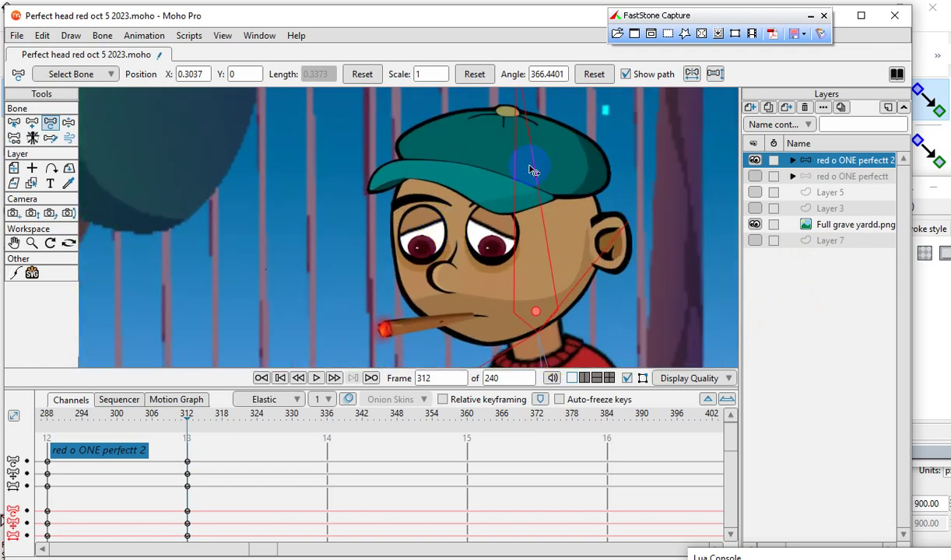
{"action": "scroll", "coordinate": [504, 173], "scroll_direction": "down", "scroll_amount": 1}
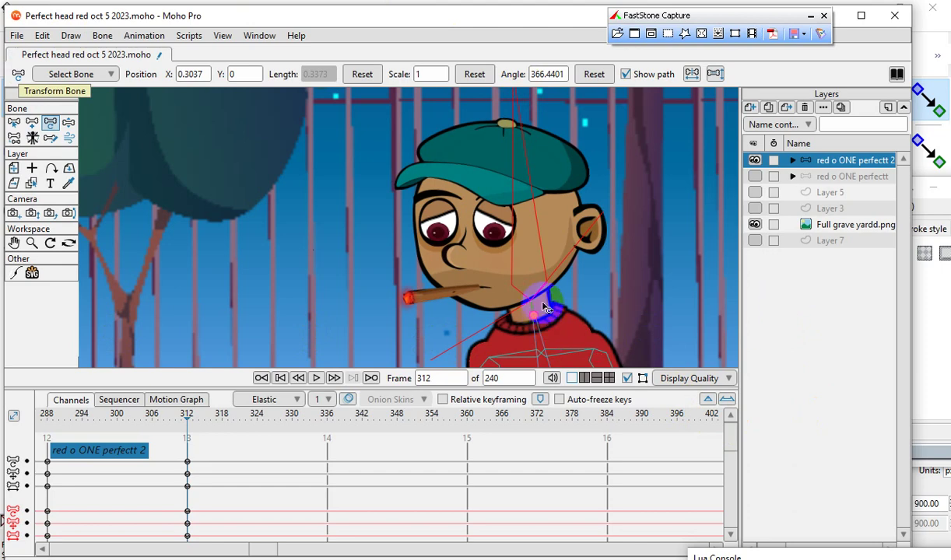
Step: Switch to Inkscape and move the embedded park image off the grey face-shadow shapes, to about X -75.7, Y 0.3 px
{"action": "mouse_move", "coordinate": [1, 389]}
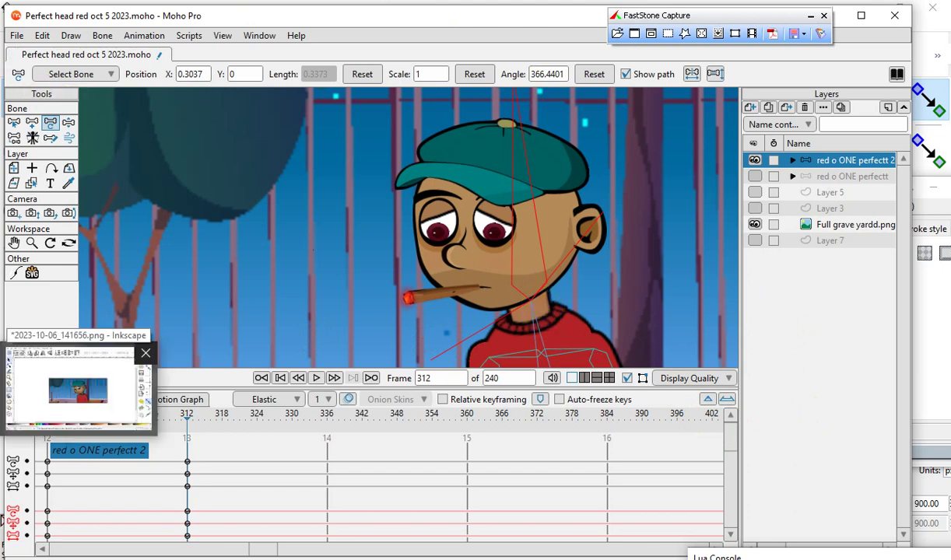
{"action": "left_click", "coordinate": [77, 556]}
{"action": "scroll", "coordinate": [449, 356], "scroll_direction": "up", "scroll_amount": 5}
{"action": "scroll", "coordinate": [753, 227], "scroll_direction": "up", "scroll_amount": 2}
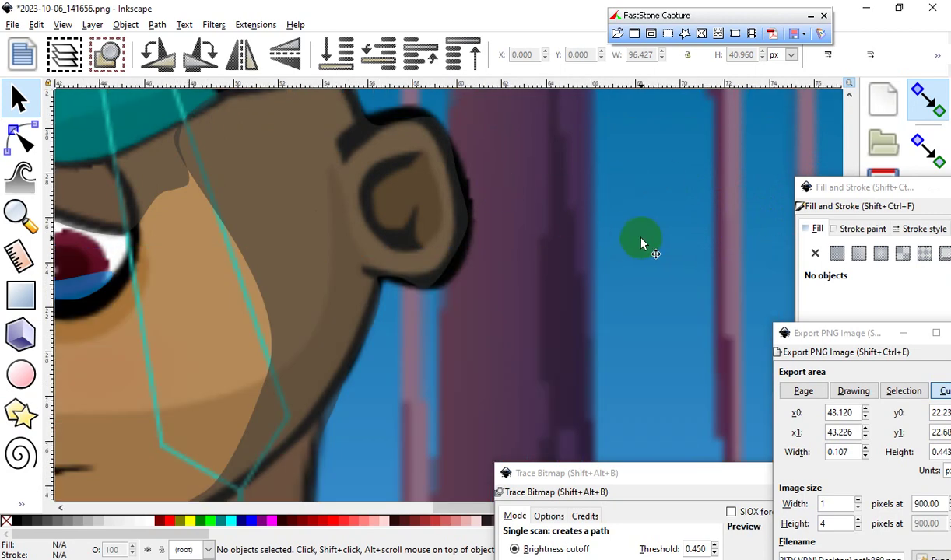
{"action": "scroll", "coordinate": [631, 240], "scroll_direction": "down", "scroll_amount": 6}
{"action": "scroll", "coordinate": [549, 273], "scroll_direction": "up", "scroll_amount": 1}
{"action": "mouse_move", "coordinate": [677, 238]}
{"action": "left_mouse_down"}
{"action": "mouse_move", "coordinate": [298, 263]}
{"action": "mouse_move", "coordinate": [272, 230]}
{"action": "mouse_move", "coordinate": [253, 226]}
{"action": "left_mouse_up"}
{"action": "scroll", "coordinate": [574, 255], "scroll_direction": "up", "scroll_amount": 3}
{"action": "scroll", "coordinate": [665, 312], "scroll_direction": "down", "scroll_amount": 5}
{"action": "scroll", "coordinate": [583, 331], "scroll_direction": "up", "scroll_amount": 2}
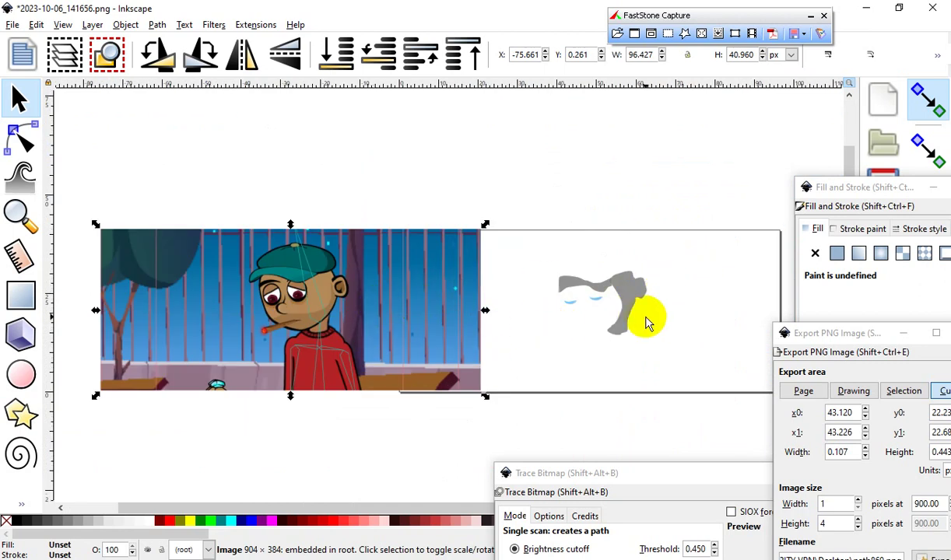
Step: Move the two grey shadow shapes above the page, placing the brow shape at about X 47.2, Y 54.5 px
{"action": "left_click_drag", "start_coordinate": [631, 294], "coordinate": [706, 181]}
{"action": "left_click_drag", "start_coordinate": [559, 284], "coordinate": [542, 378]}
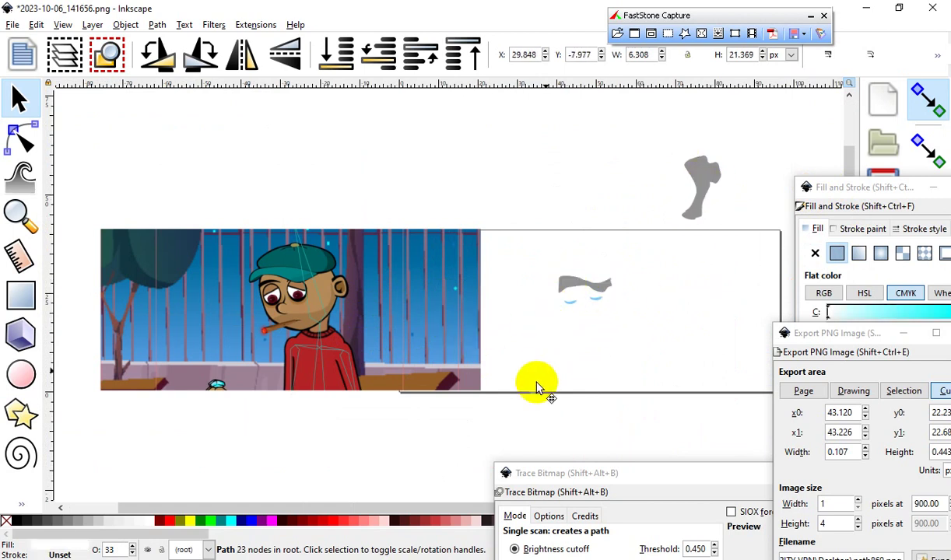
{"action": "left_click_drag", "start_coordinate": [547, 195], "coordinate": [507, 172]}
{"action": "left_click_drag", "start_coordinate": [576, 291], "coordinate": [600, 166]}
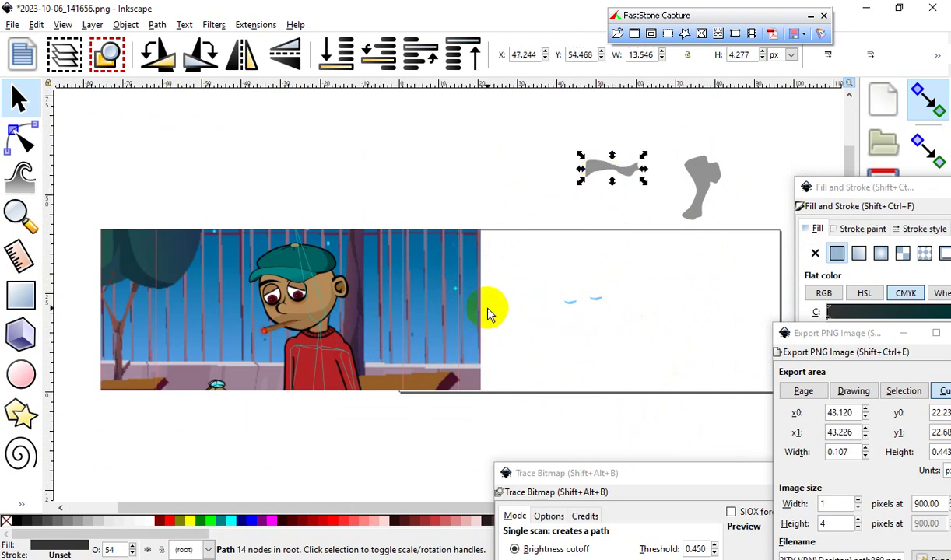
Step: Move the park image back onto the page, to about X 0.8, Y 0 px
{"action": "scroll", "coordinate": [498, 346], "scroll_direction": "up", "scroll_amount": 1}
{"action": "scroll", "coordinate": [633, 330], "scroll_direction": "up", "scroll_amount": 4}
{"action": "scroll", "coordinate": [610, 284], "scroll_direction": "down", "scroll_amount": 5}
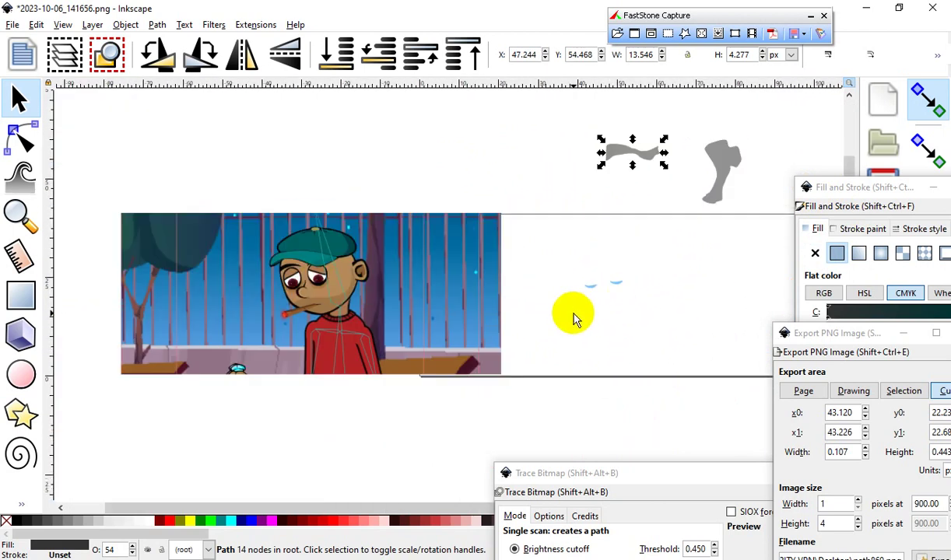
{"action": "scroll", "coordinate": [573, 319], "scroll_direction": "up", "scroll_amount": 1}
{"action": "left_click_drag", "start_coordinate": [177, 273], "coordinate": [574, 281]}
{"action": "scroll", "coordinate": [467, 364], "scroll_direction": "down", "scroll_amount": 1}
{"action": "scroll", "coordinate": [623, 300], "scroll_direction": "up", "scroll_amount": 2}
{"action": "left_click_drag", "start_coordinate": [589, 357], "coordinate": [595, 356]}
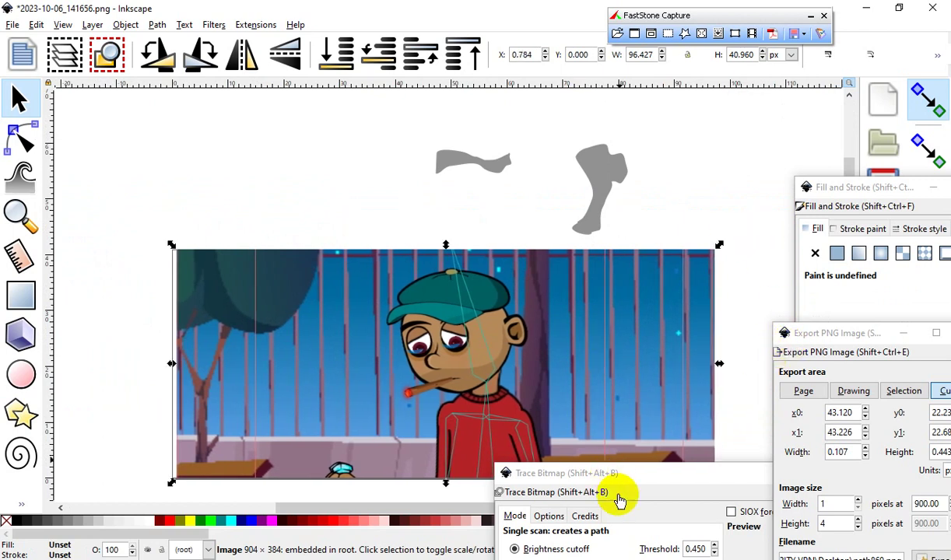
Step: Close the Trace Bitmap dialog and move the Export PNG Image and Fill and Stroke dialogs clear of the picture
{"action": "mouse_move", "coordinate": [620, 482]}
{"action": "left_mouse_down"}
{"action": "mouse_move", "coordinate": [534, 381]}
{"action": "mouse_move", "coordinate": [550, 91]}
{"action": "mouse_move", "coordinate": [110, 6]}
{"action": "mouse_move", "coordinate": [136, 23]}
{"action": "left_mouse_up"}
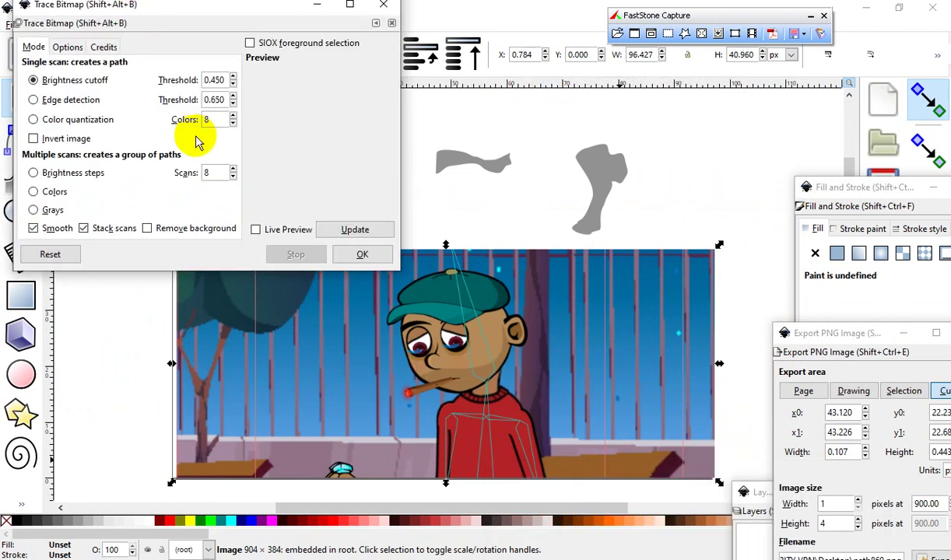
{"action": "left_click", "coordinate": [383, 6]}
{"action": "left_click_drag", "start_coordinate": [863, 345], "coordinate": [803, 35]}
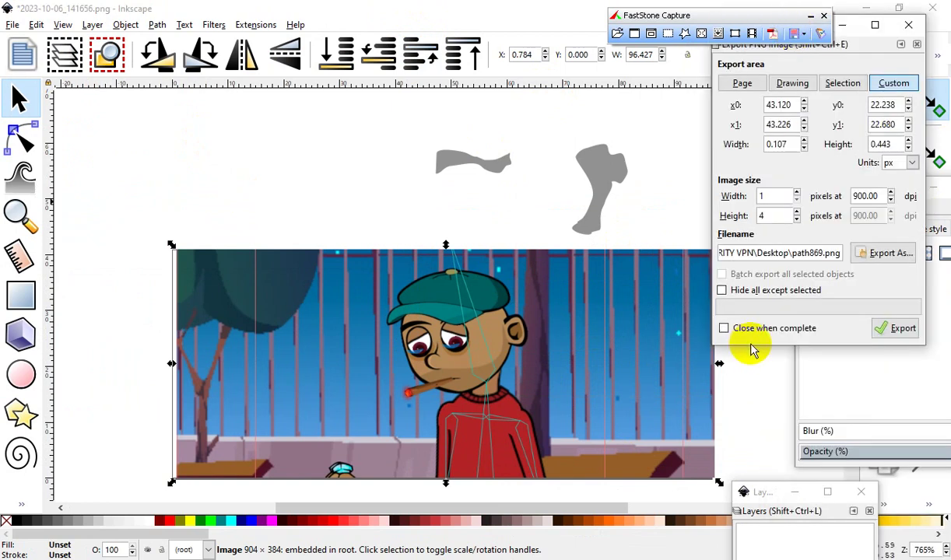
{"action": "left_click", "coordinate": [853, 411]}
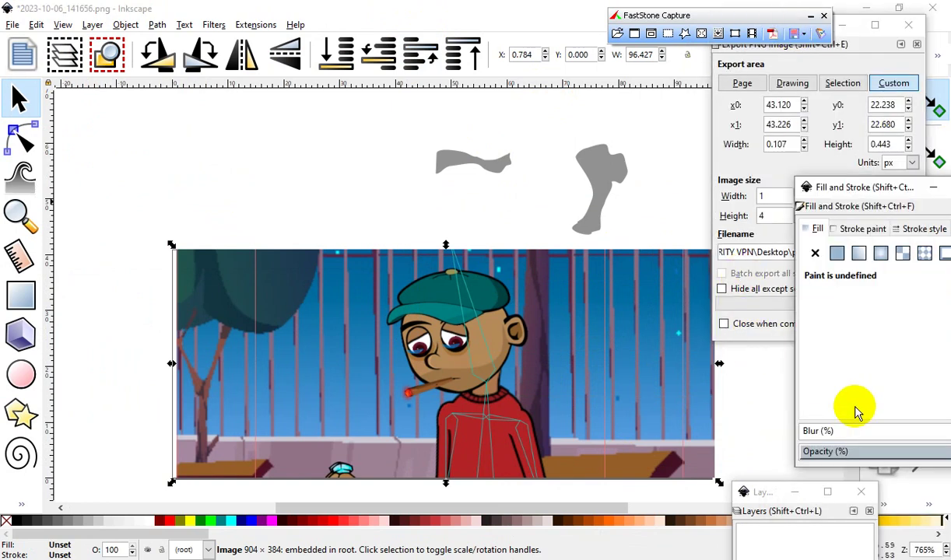
{"action": "mouse_move", "coordinate": [859, 188]}
{"action": "left_mouse_down"}
{"action": "mouse_move", "coordinate": [828, 170]}
{"action": "mouse_move", "coordinate": [574, 143]}
{"action": "mouse_move", "coordinate": [515, 78]}
{"action": "mouse_move", "coordinate": [237, 102]}
{"action": "mouse_move", "coordinate": [159, 64]}
{"action": "mouse_move", "coordinate": [166, 94]}
{"action": "mouse_move", "coordinate": [133, 119]}
{"action": "left_mouse_up"}
{"action": "scroll", "coordinate": [529, 261], "scroll_direction": "down", "scroll_amount": 3}
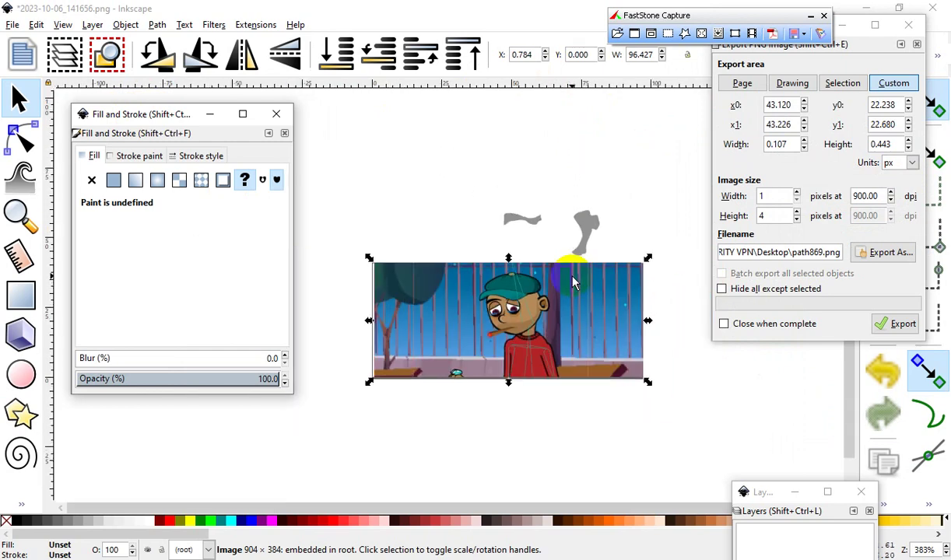
Step: Draw a rectangle of 96.427 × 40.960 px covering the whole park image
{"action": "scroll", "coordinate": [447, 239], "scroll_direction": "up", "scroll_amount": 2}
{"action": "left_click", "coordinate": [406, 230]}
{"action": "scroll", "coordinate": [487, 169], "scroll_direction": "down", "scroll_amount": 2}
{"action": "scroll", "coordinate": [559, 209], "scroll_direction": "up", "scroll_amount": 2}
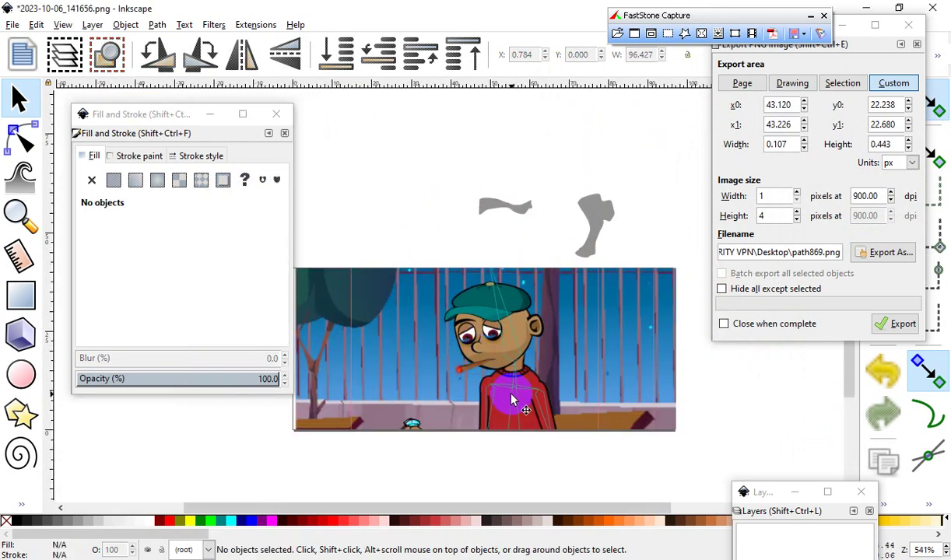
{"action": "left_click", "coordinate": [21, 297]}
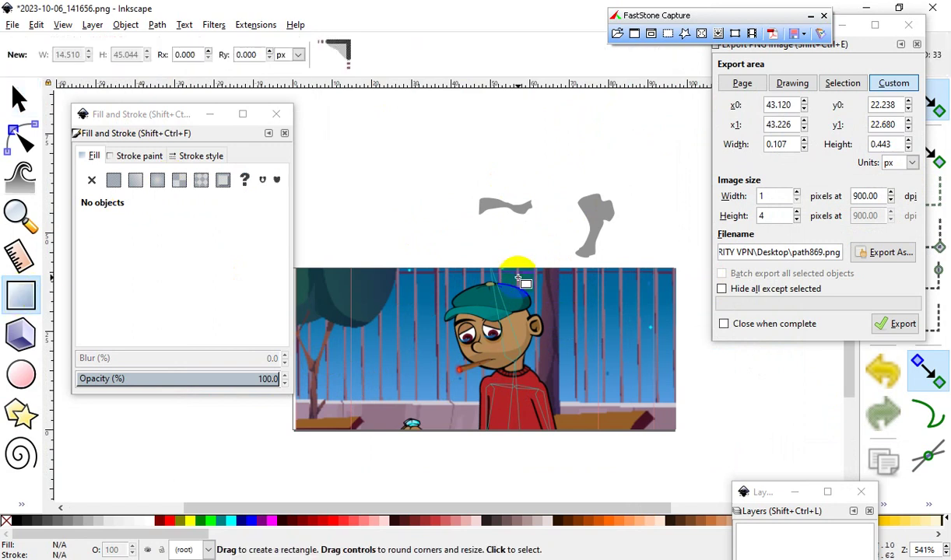
{"action": "scroll", "coordinate": [516, 272], "scroll_direction": "down", "scroll_amount": 2}
{"action": "scroll", "coordinate": [434, 332], "scroll_direction": "up", "scroll_amount": 2}
{"action": "scroll", "coordinate": [478, 302], "scroll_direction": "down", "scroll_amount": 1}
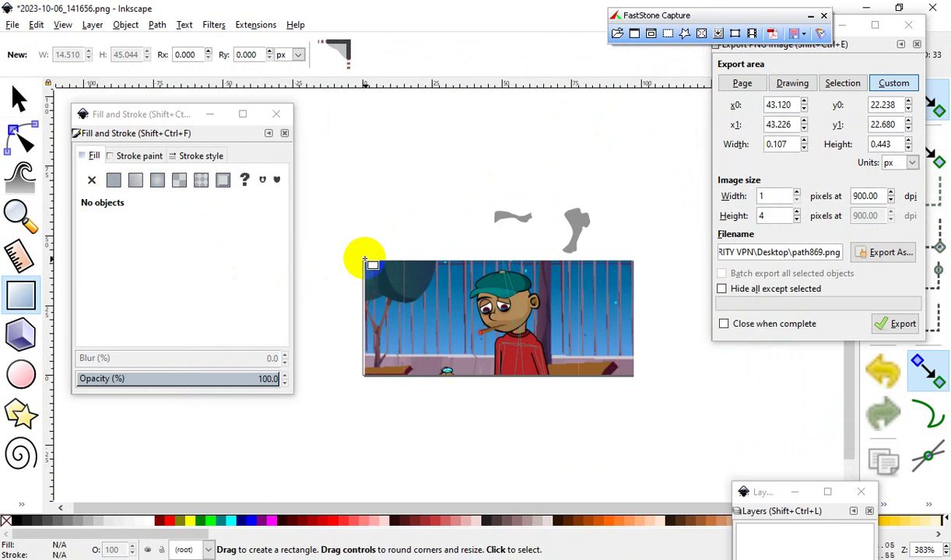
{"action": "mouse_move", "coordinate": [362, 260]}
{"action": "left_mouse_down"}
{"action": "mouse_move", "coordinate": [422, 339]}
{"action": "mouse_move", "coordinate": [585, 334]}
{"action": "mouse_move", "coordinate": [620, 376]}
{"action": "mouse_move", "coordinate": [628, 412]}
{"action": "mouse_move", "coordinate": [634, 372]}
{"action": "mouse_move", "coordinate": [638, 380]}
{"action": "left_mouse_up"}
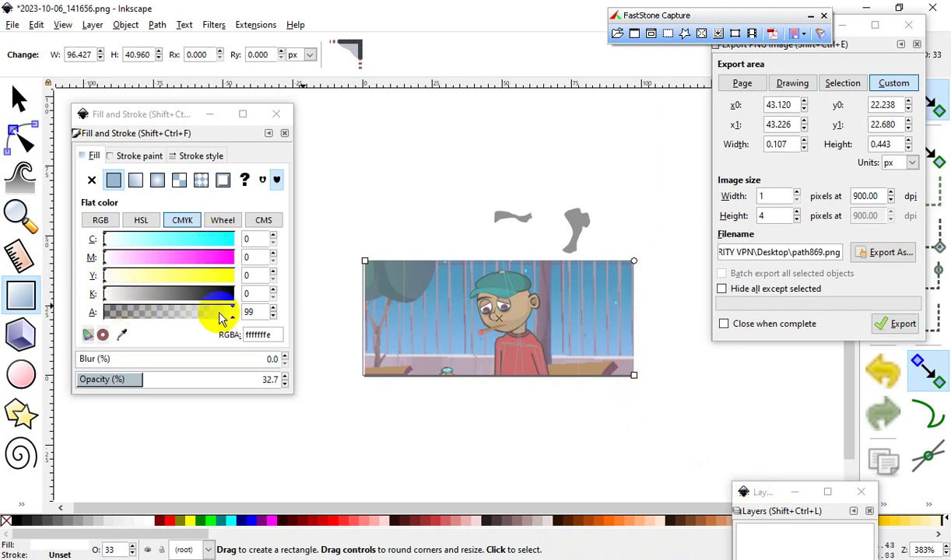
Step: Set the overlay rectangle's fill to black in CMYK with K at 100, and select the rectangle
{"action": "mouse_move", "coordinate": [143, 296]}
{"action": "left_mouse_down"}
{"action": "mouse_move", "coordinate": [117, 291]}
{"action": "mouse_move", "coordinate": [186, 310]}
{"action": "mouse_move", "coordinate": [243, 309]}
{"action": "mouse_move", "coordinate": [120, 292]}
{"action": "mouse_move", "coordinate": [127, 289]}
{"action": "mouse_move", "coordinate": [166, 305]}
{"action": "mouse_move", "coordinate": [235, 303]}
{"action": "mouse_move", "coordinate": [128, 291]}
{"action": "mouse_move", "coordinate": [43, 297]}
{"action": "mouse_move", "coordinate": [145, 290]}
{"action": "mouse_move", "coordinate": [200, 301]}
{"action": "left_mouse_up"}
{"action": "mouse_move", "coordinate": [207, 301]}
{"action": "left_mouse_down"}
{"action": "mouse_move", "coordinate": [230, 300]}
{"action": "mouse_move", "coordinate": [98, 295]}
{"action": "mouse_move", "coordinate": [234, 303]}
{"action": "left_mouse_up"}
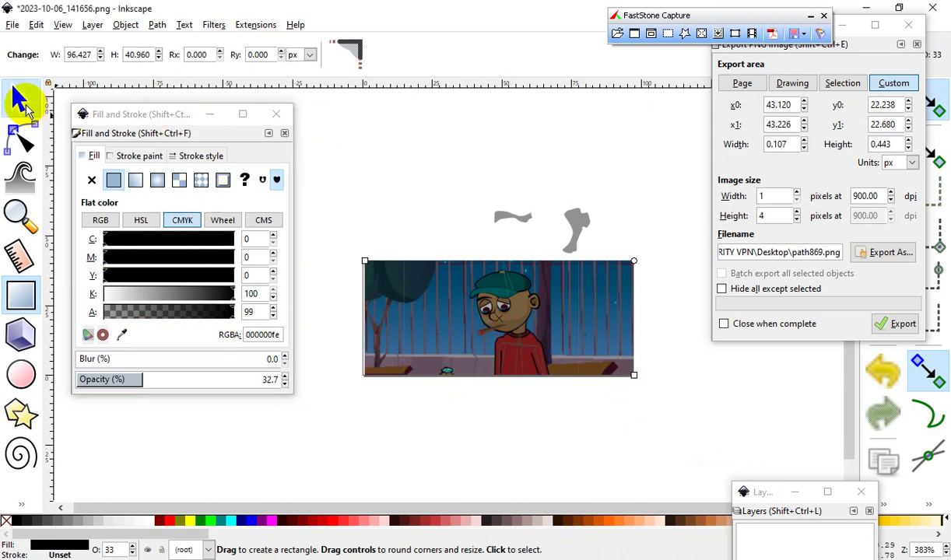
{"action": "left_click", "coordinate": [21, 102]}
{"action": "left_click_drag", "start_coordinate": [541, 384], "coordinate": [526, 342]}
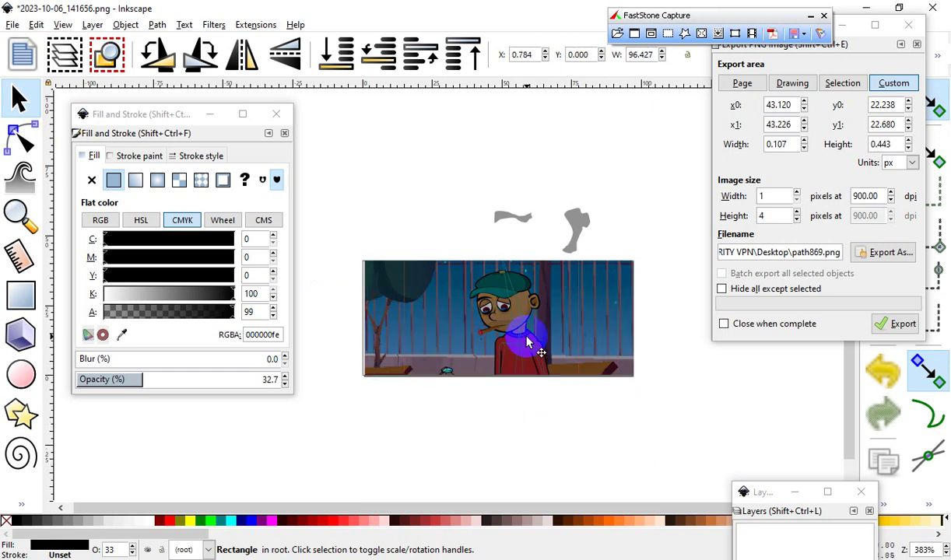
{"action": "scroll", "coordinate": [523, 339], "scroll_direction": "up", "scroll_amount": 3}
{"action": "scroll", "coordinate": [513, 283], "scroll_direction": "down", "scroll_amount": 2}
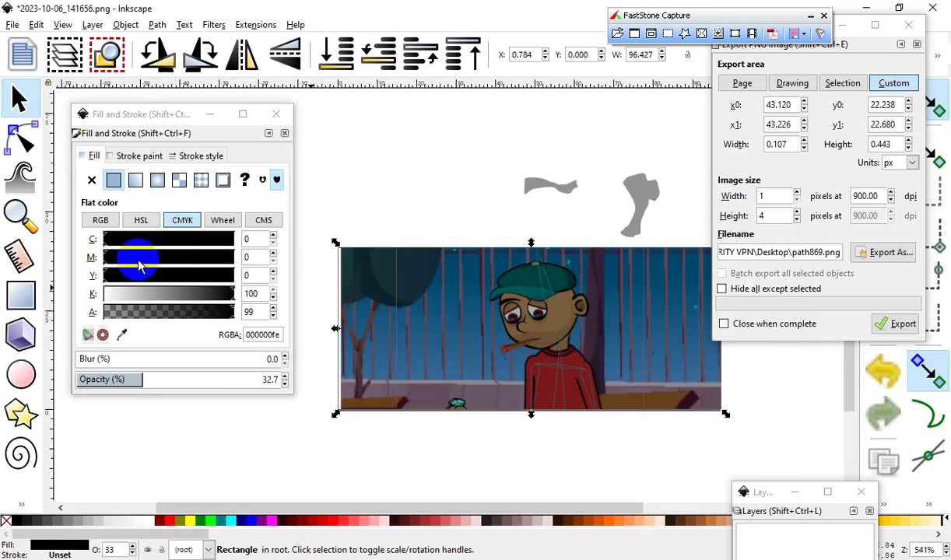
Step: Change the overlay rectangle's fill to orange using RGB 192, 123, 0
{"action": "left_click", "coordinate": [97, 221]}
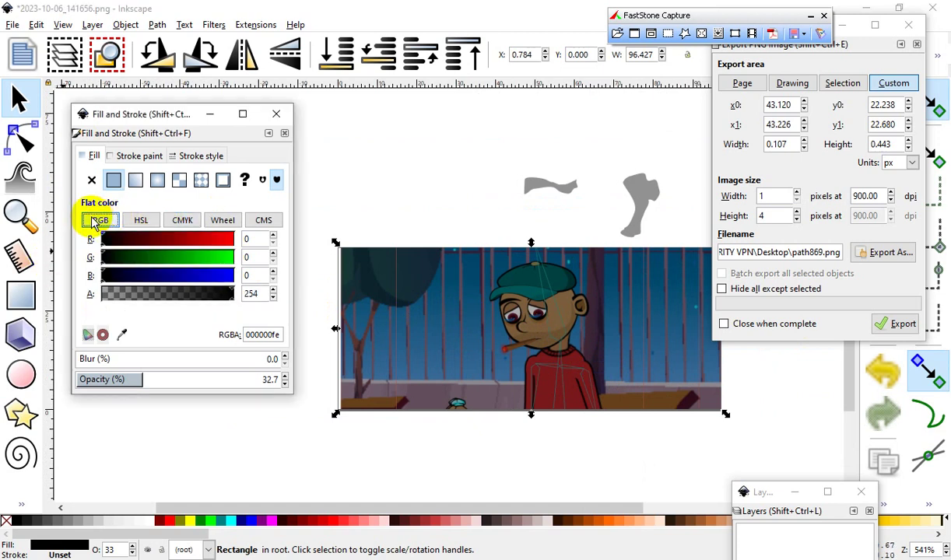
{"action": "mouse_move", "coordinate": [193, 264]}
{"action": "left_mouse_down"}
{"action": "mouse_move", "coordinate": [159, 263]}
{"action": "mouse_move", "coordinate": [216, 248]}
{"action": "mouse_move", "coordinate": [202, 247]}
{"action": "left_mouse_up"}
{"action": "scroll", "coordinate": [561, 338], "scroll_direction": "up", "scroll_amount": 3}
{"action": "scroll", "coordinate": [518, 339], "scroll_direction": "down", "scroll_amount": 3}
{"action": "mouse_move", "coordinate": [577, 296]}
{"action": "left_mouse_down"}
{"action": "mouse_move", "coordinate": [590, 423]}
{"action": "mouse_move", "coordinate": [592, 263]}
{"action": "mouse_move", "coordinate": [560, 305]}
{"action": "mouse_move", "coordinate": [577, 296]}
{"action": "mouse_move", "coordinate": [575, 287]}
{"action": "left_mouse_up"}
{"action": "scroll", "coordinate": [523, 340], "scroll_direction": "up", "scroll_amount": 4}
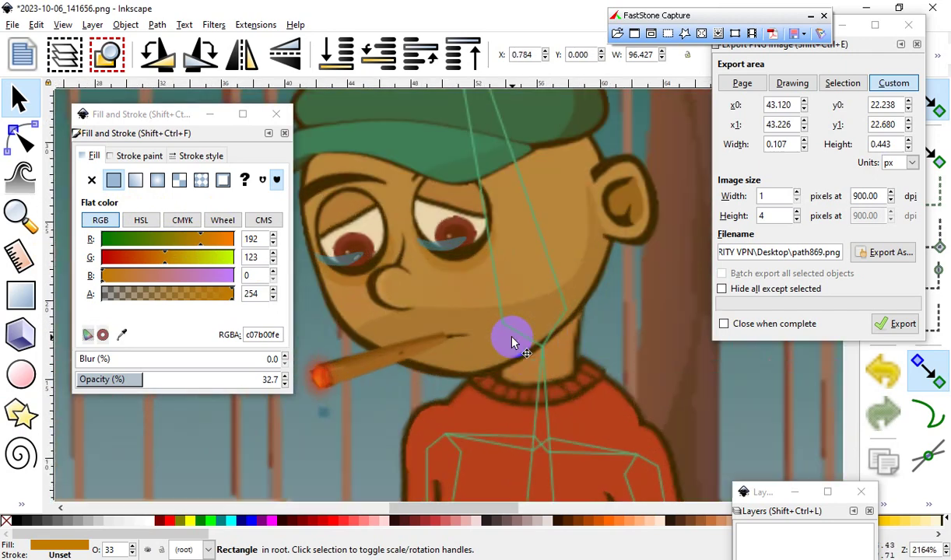
{"action": "scroll", "coordinate": [511, 343], "scroll_direction": "down", "scroll_amount": 3}
{"action": "left_click_drag", "start_coordinate": [511, 342], "coordinate": [562, 377]}
{"action": "scroll", "coordinate": [550, 404], "scroll_direction": "down", "scroll_amount": 3}
{"action": "scroll", "coordinate": [554, 408], "scroll_direction": "up", "scroll_amount": 3}
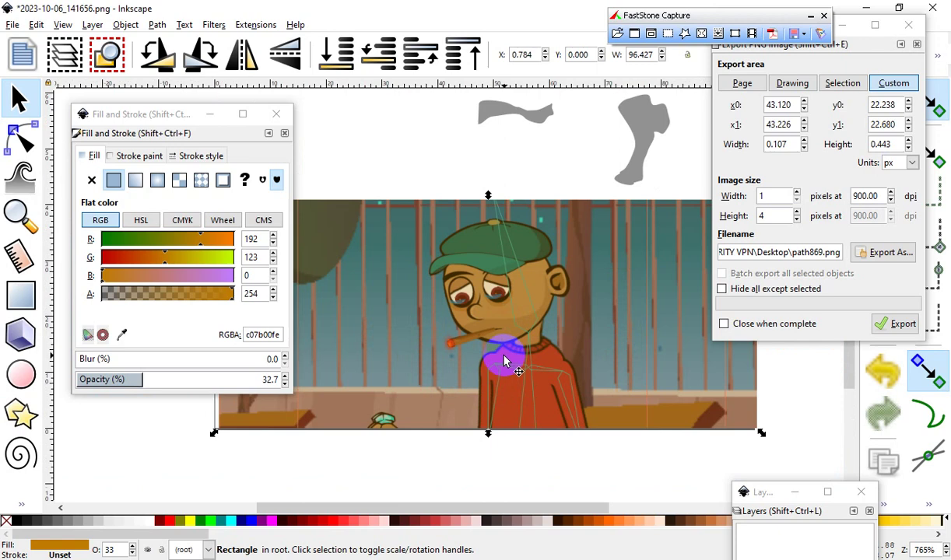
{"action": "scroll", "coordinate": [618, 301], "scroll_direction": "up", "scroll_amount": 3}
{"action": "scroll", "coordinate": [566, 272], "scroll_direction": "down", "scroll_amount": 4}
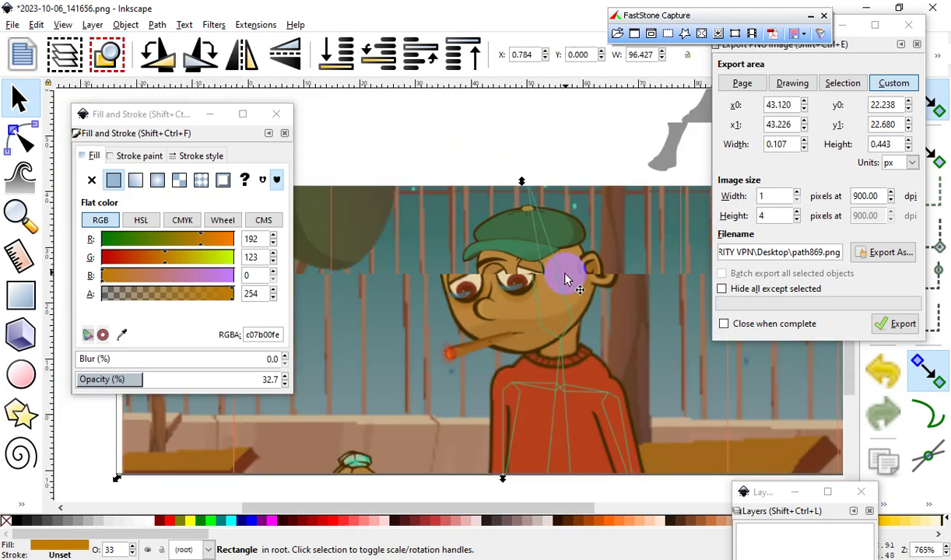
Step: Move the orange overlay rectangle below the park image to about X 0.6, Y -45.6 px, and deselect it
{"action": "left_click", "coordinate": [573, 423]}
{"action": "mouse_move", "coordinate": [611, 292]}
{"action": "left_mouse_down"}
{"action": "mouse_move", "coordinate": [625, 397]}
{"action": "mouse_move", "coordinate": [598, 466]}
{"action": "mouse_move", "coordinate": [611, 469]}
{"action": "left_mouse_up"}
{"action": "left_click", "coordinate": [466, 168]}
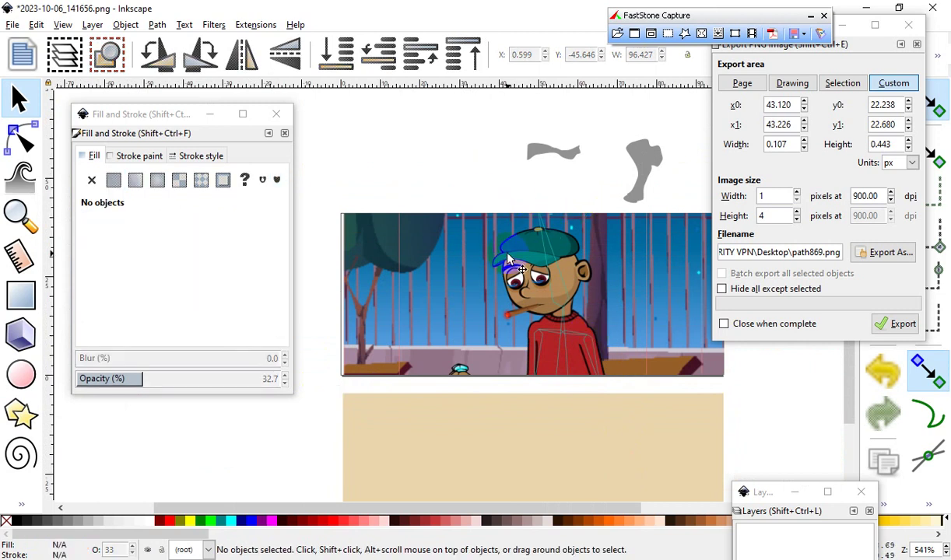
Step: Select the small blue shapes on the character's eyes and move them above the image, to about X 16.2, Y 51 px
{"action": "left_click_drag", "start_coordinate": [459, 204], "coordinate": [590, 318]}
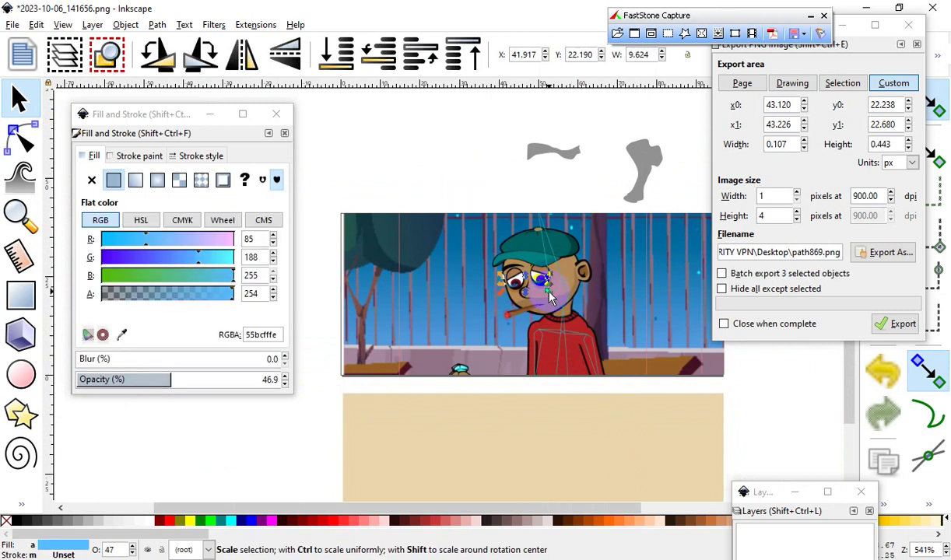
{"action": "left_click_drag", "start_coordinate": [517, 289], "coordinate": [454, 334]}
{"action": "left_click_drag", "start_coordinate": [374, 163], "coordinate": [414, 175]}
{"action": "scroll", "coordinate": [416, 187], "scroll_direction": "up", "scroll_amount": 5}
{"action": "scroll", "coordinate": [433, 177], "scroll_direction": "down", "scroll_amount": 4}
{"action": "scroll", "coordinate": [361, 170], "scroll_direction": "up", "scroll_amount": 3}
{"action": "scroll", "coordinate": [400, 145], "scroll_direction": "down", "scroll_amount": 4}
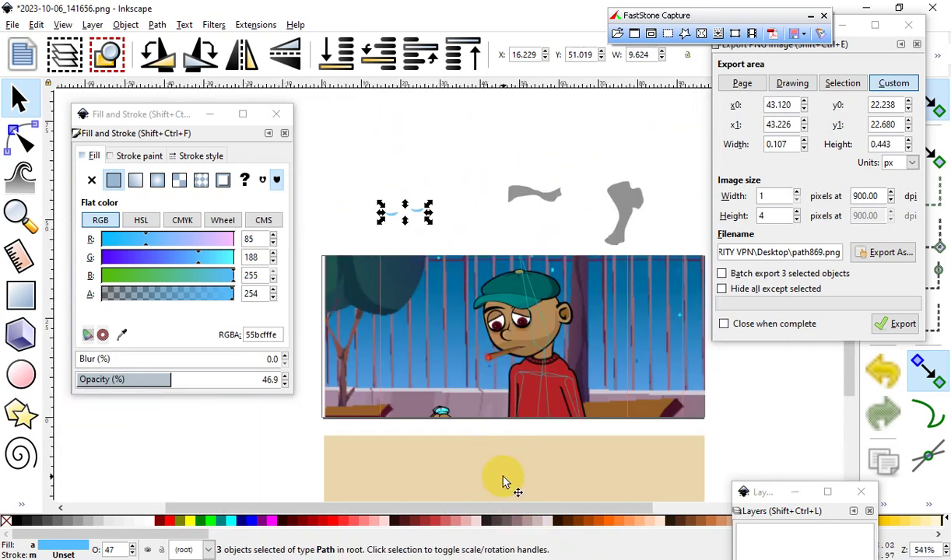
Step: Move the orange overlay rectangle back over the park image, to about X 0.8, Y 0 px
{"action": "left_click", "coordinate": [494, 492]}
{"action": "left_click_drag", "start_coordinate": [498, 492], "coordinate": [494, 310]}
{"action": "scroll", "coordinate": [492, 315], "scroll_direction": "up", "scroll_amount": 2}
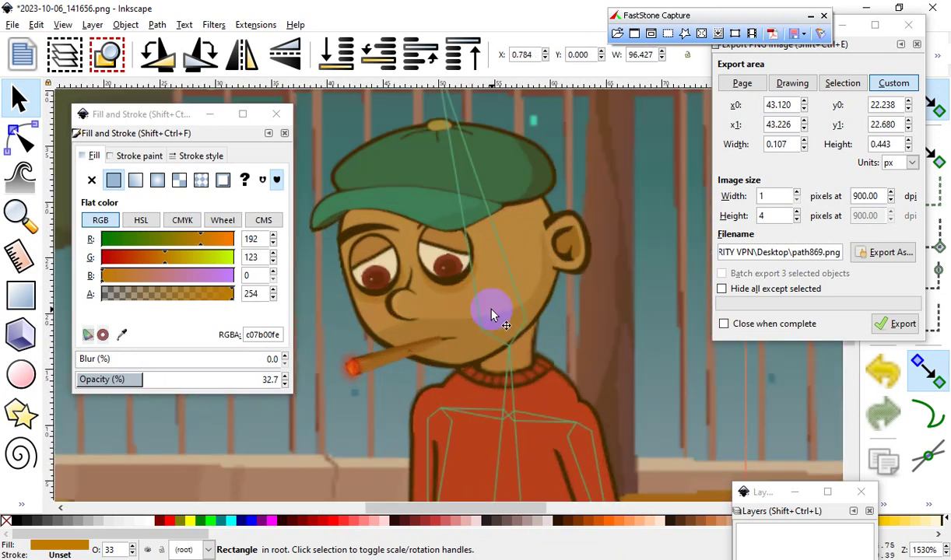
{"action": "scroll", "coordinate": [562, 350], "scroll_direction": "down", "scroll_amount": 1}
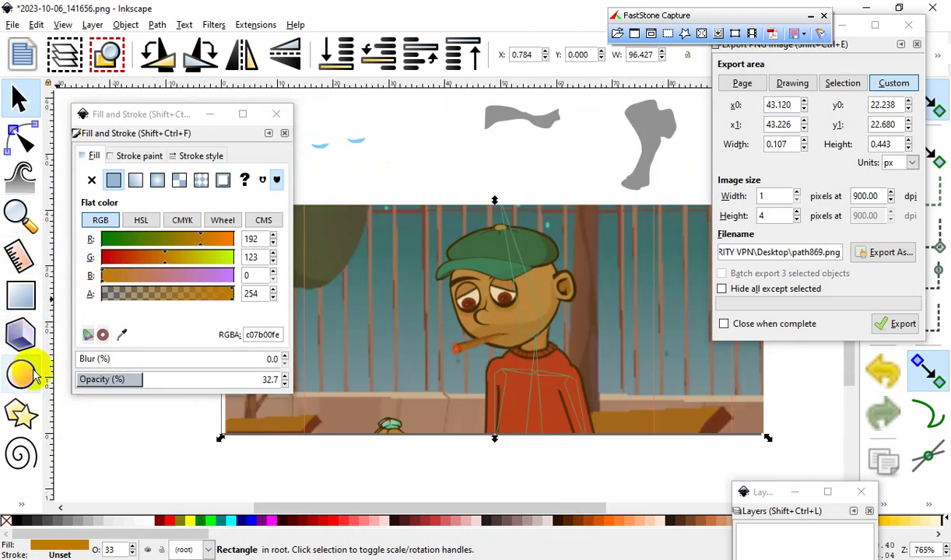
Step: Cut a narrow strip out of the overlay rectangle from the inner eye down past the mouth, using the Eraser at width 10
{"action": "left_click", "coordinate": [21, 504]}
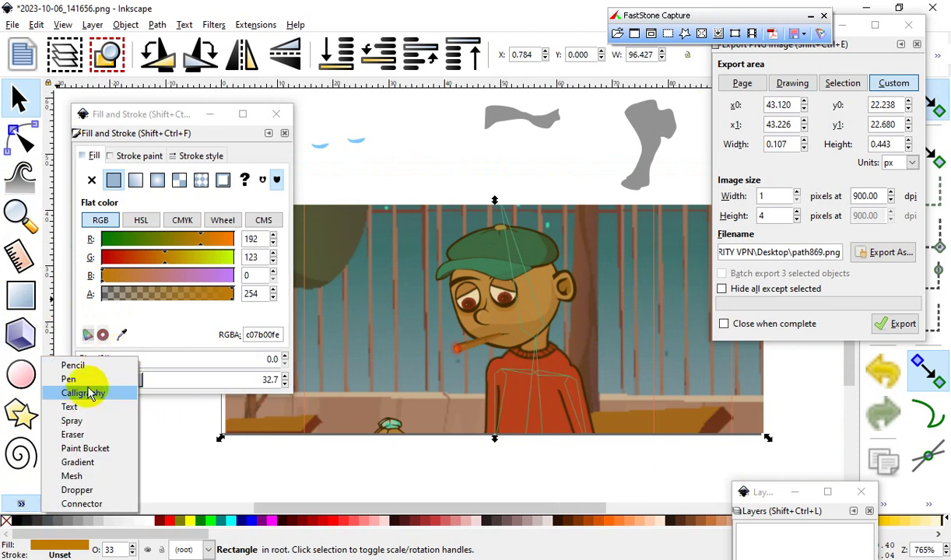
{"action": "left_click", "coordinate": [73, 434]}
{"action": "left_click_drag", "start_coordinate": [465, 300], "coordinate": [498, 310]}
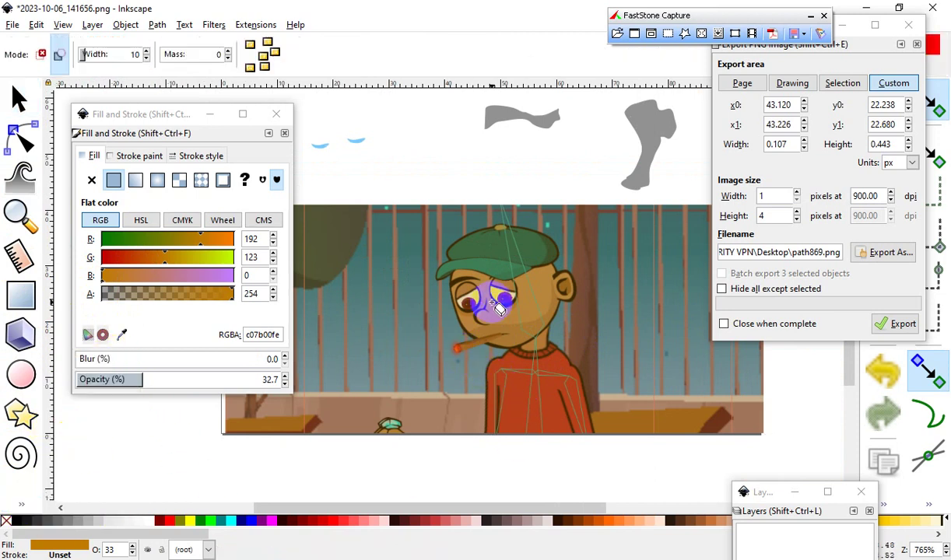
{"action": "scroll", "coordinate": [499, 310], "scroll_direction": "up", "scroll_amount": 2}
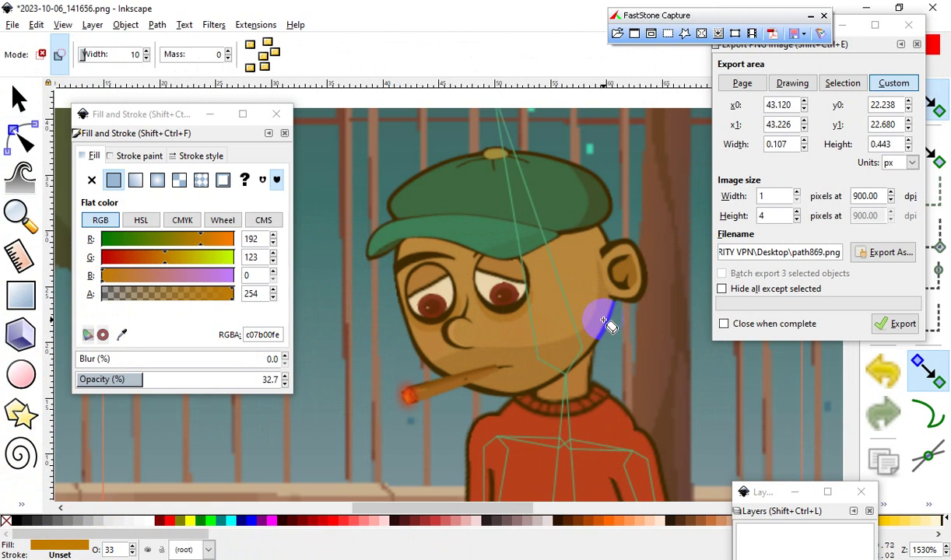
{"action": "left_click_drag", "start_coordinate": [470, 273], "coordinate": [504, 385]}
{"action": "scroll", "coordinate": [502, 323], "scroll_direction": "up", "scroll_amount": 2}
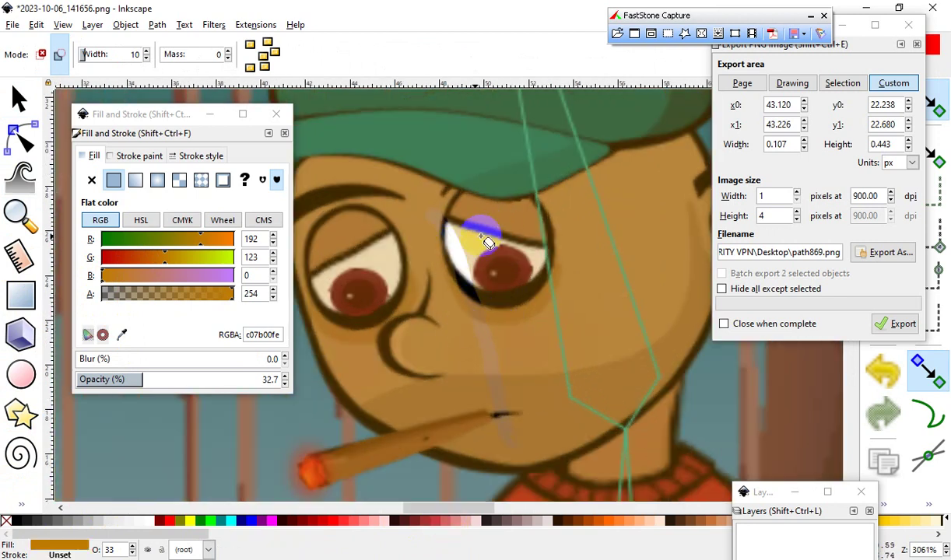
Step: Show the cut overlay rectangle's nodes and set its fill to black with RGB 0, 0, 0
{"action": "left_click", "coordinate": [23, 134]}
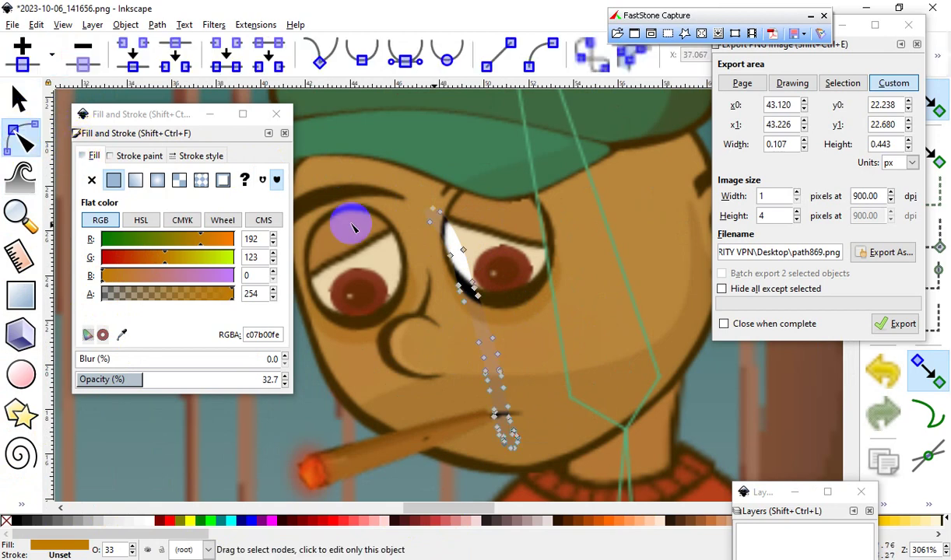
{"action": "scroll", "coordinate": [507, 333], "scroll_direction": "down", "scroll_amount": 5}
{"action": "scroll", "coordinate": [627, 371], "scroll_direction": "up", "scroll_amount": 2}
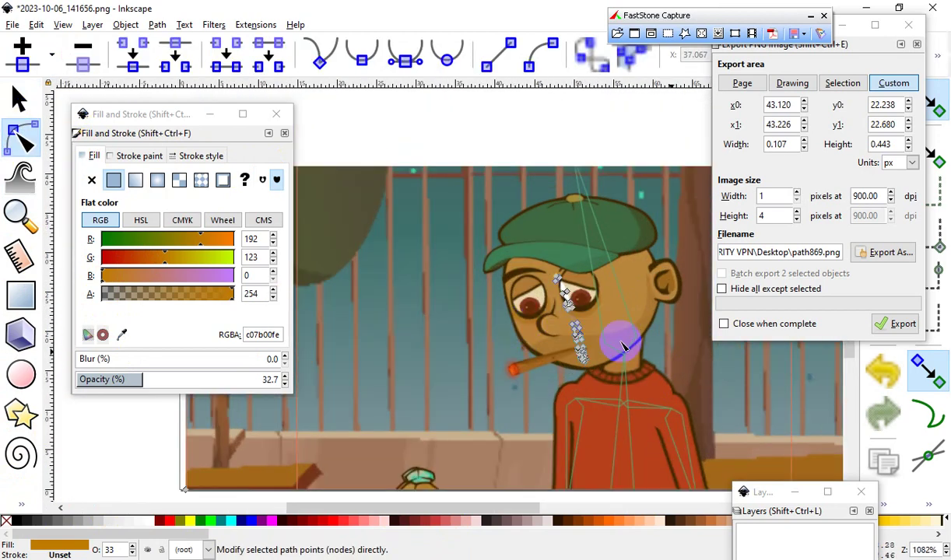
{"action": "scroll", "coordinate": [468, 334], "scroll_direction": "down", "scroll_amount": 3}
{"action": "scroll", "coordinate": [569, 355], "scroll_direction": "up", "scroll_amount": 2}
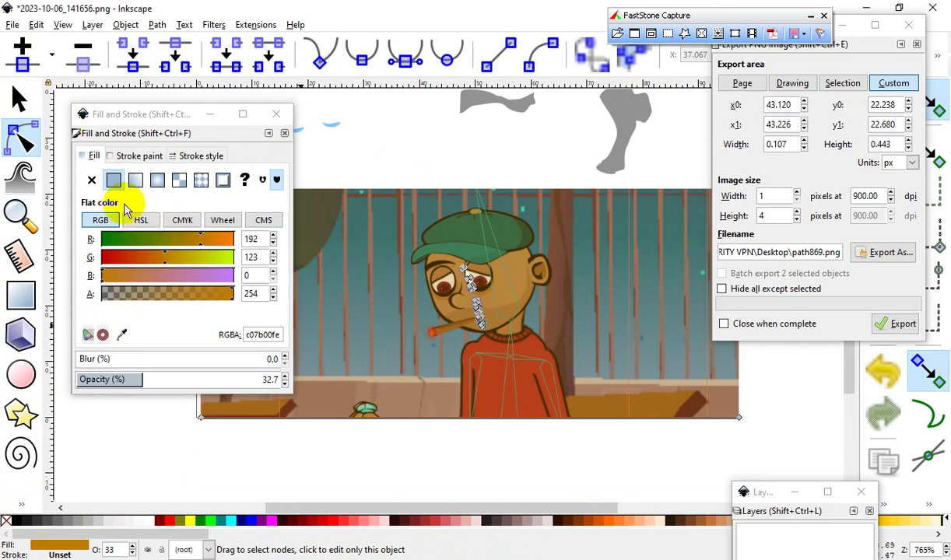
{"action": "left_click", "coordinate": [116, 186]}
{"action": "mouse_move", "coordinate": [141, 239]}
{"action": "left_mouse_down"}
{"action": "mouse_move", "coordinate": [117, 239]}
{"action": "mouse_move", "coordinate": [66, 268]}
{"action": "left_mouse_up"}
{"action": "left_click_drag", "start_coordinate": [132, 257], "coordinate": [105, 260]}
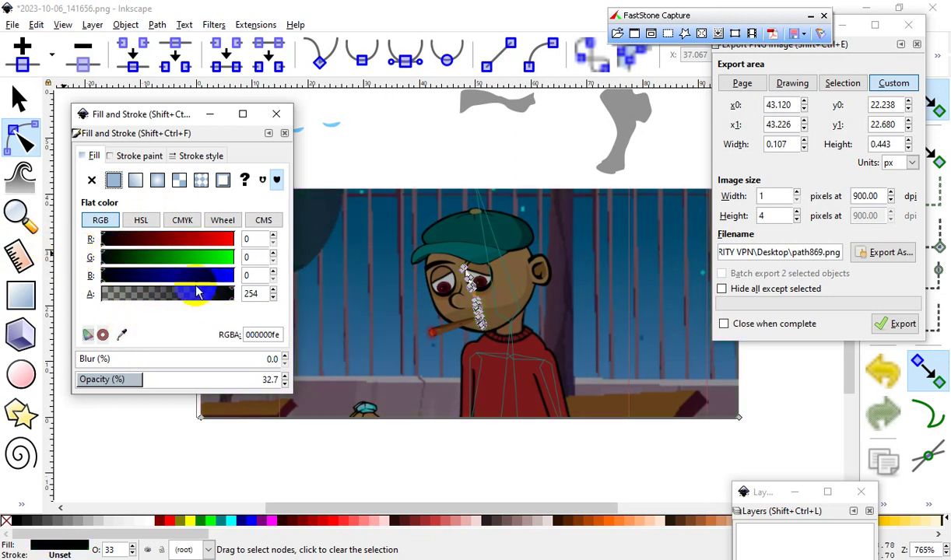
Step: Delete the surplus nodes along the middle of the cut-out strip, between the inner eye and the mouth
{"action": "left_click_drag", "start_coordinate": [106, 279], "coordinate": [43, 274]}
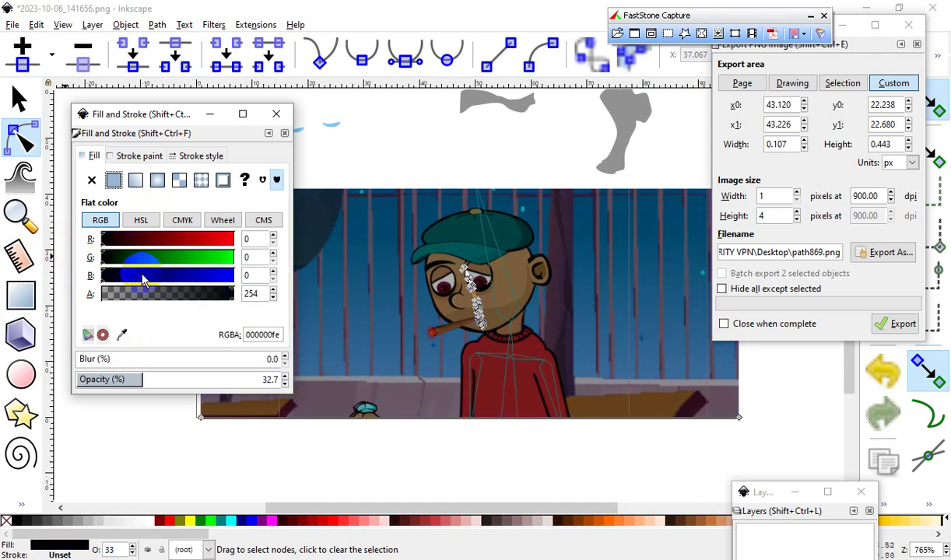
{"action": "scroll", "coordinate": [420, 261], "scroll_direction": "up", "scroll_amount": 6}
{"action": "scroll", "coordinate": [515, 327], "scroll_direction": "down", "scroll_amount": 5}
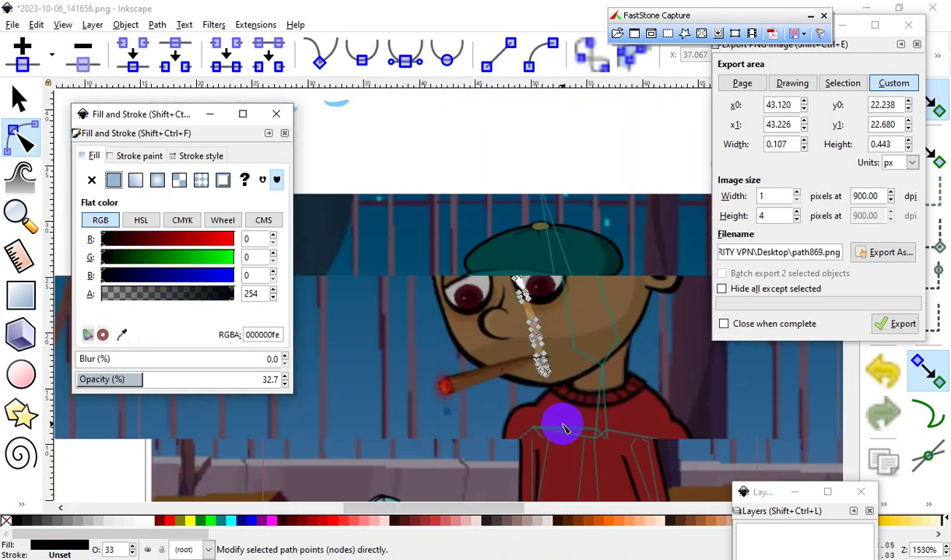
{"action": "scroll", "coordinate": [566, 428], "scroll_direction": "up", "scroll_amount": 1}
{"action": "left_click_drag", "start_coordinate": [454, 232], "coordinate": [624, 332]}
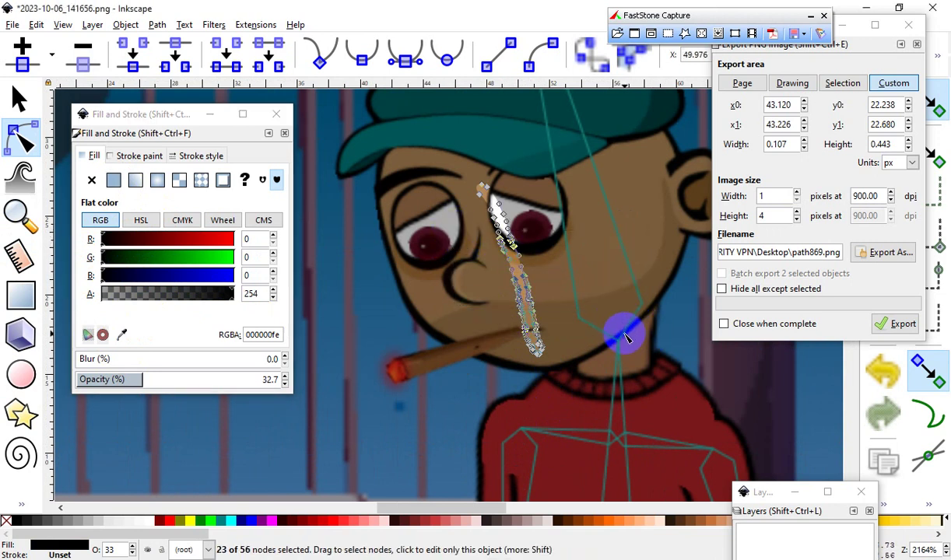
{"action": "left_click", "coordinate": [88, 60]}
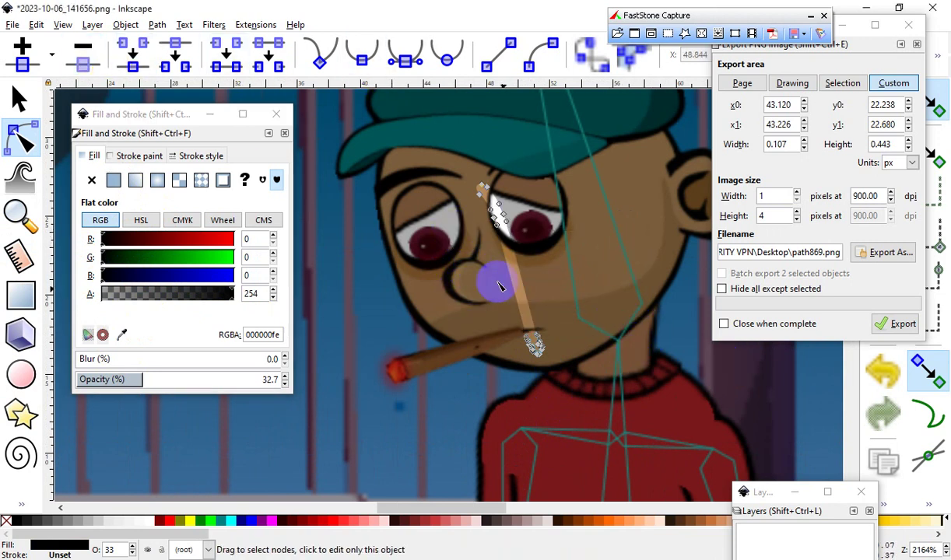
Step: Widen the cut-out over the nose by moving a lower left-edge node out to the jawline beneath the cigar
{"action": "scroll", "coordinate": [533, 344], "scroll_direction": "up", "scroll_amount": 3}
{"action": "left_click_drag", "start_coordinate": [521, 312], "coordinate": [346, 114]}
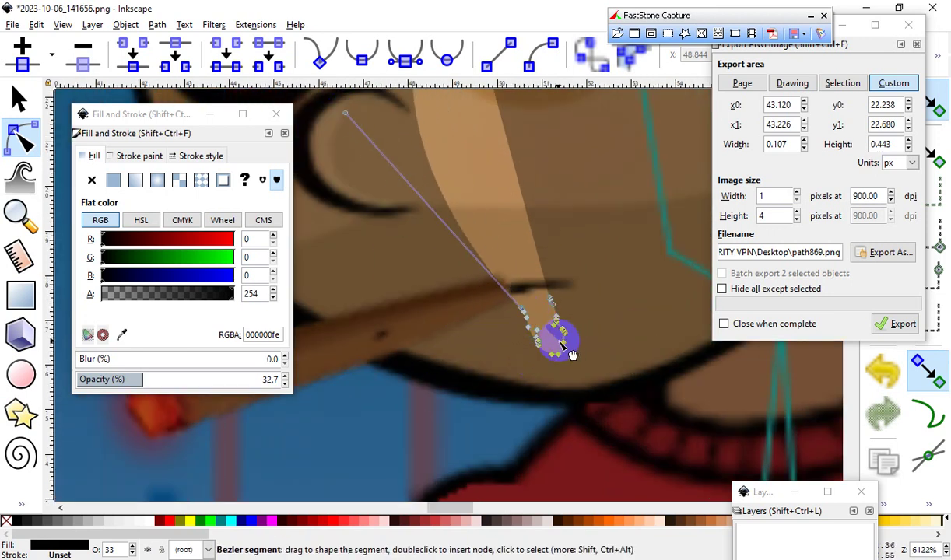
{"action": "left_click_drag", "start_coordinate": [519, 315], "coordinate": [417, 365]}
{"action": "scroll", "coordinate": [576, 362], "scroll_direction": "down", "scroll_amount": 3}
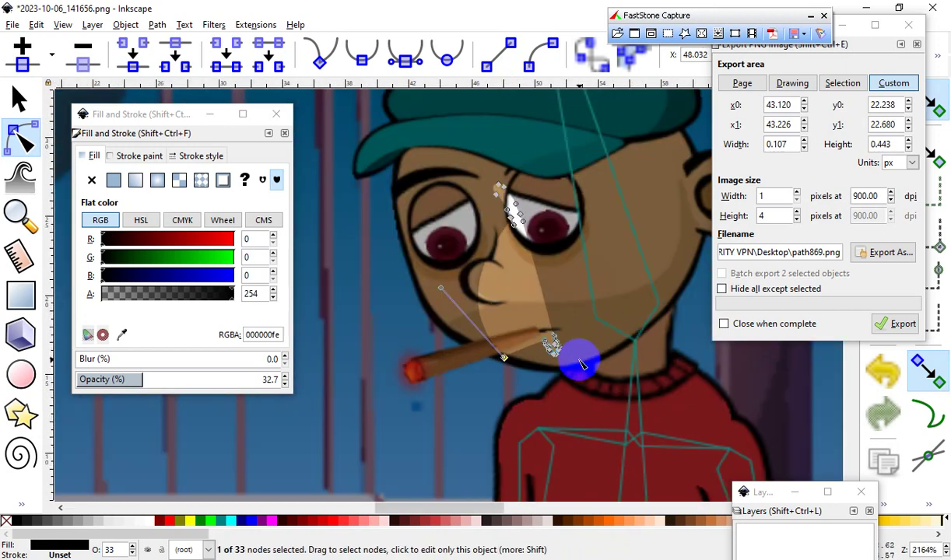
Step: Insert nodes on the cut-out's left edge and move them onto the face outline at the jaw, cheek and forehead
{"action": "scroll", "coordinate": [536, 423], "scroll_direction": "down", "scroll_amount": 4}
{"action": "scroll", "coordinate": [554, 389], "scroll_direction": "up", "scroll_amount": 2}
{"action": "scroll", "coordinate": [424, 300], "scroll_direction": "up", "scroll_amount": 2}
{"action": "left_click", "coordinate": [428, 322]}
{"action": "left_click_drag", "start_coordinate": [429, 322], "coordinate": [385, 379]}
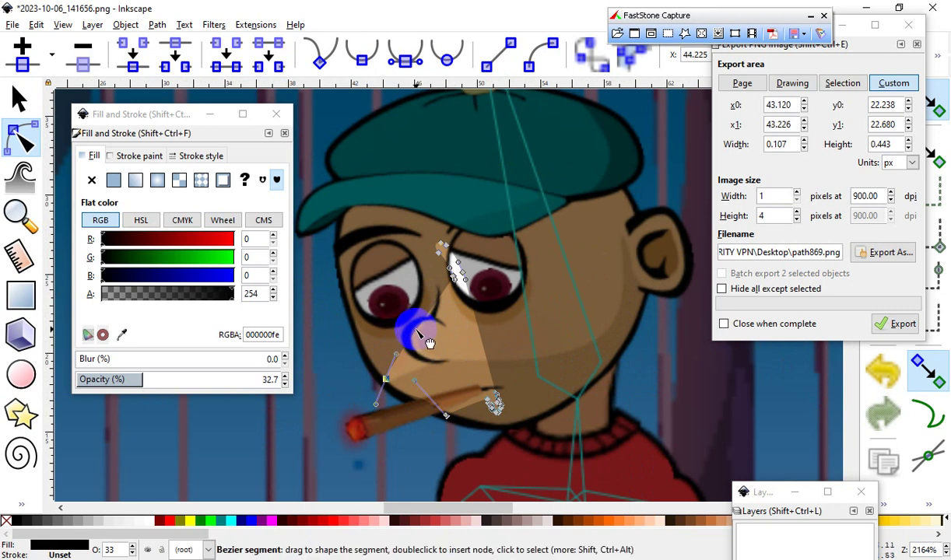
{"action": "left_click_drag", "start_coordinate": [417, 333], "coordinate": [340, 249]}
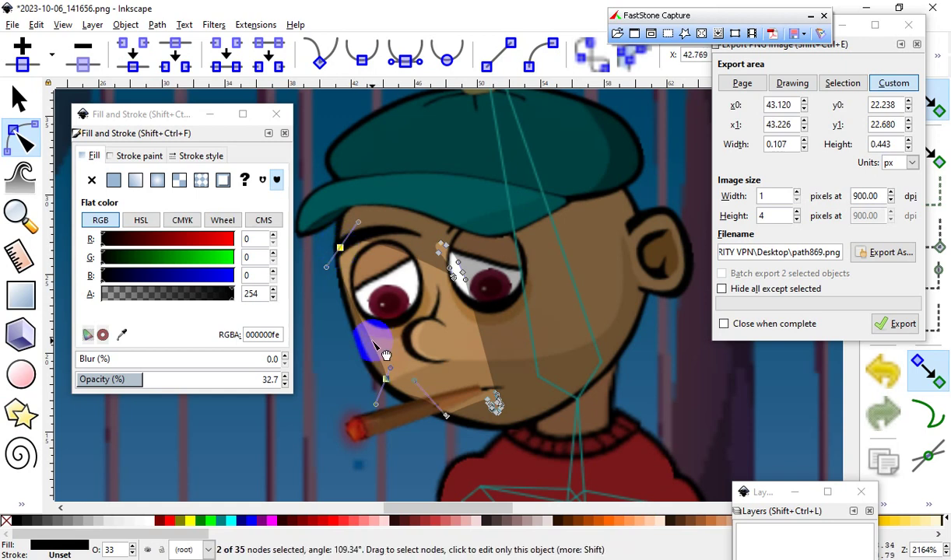
{"action": "left_click_drag", "start_coordinate": [386, 345], "coordinate": [364, 351]}
Step: Widen the cut-out toward the ear by moving a right-edge node about 8.36 px across and 3.28 px up
{"action": "scroll", "coordinate": [463, 295], "scroll_direction": "down", "scroll_amount": 2}
{"action": "scroll", "coordinate": [463, 291], "scroll_direction": "up", "scroll_amount": 3}
{"action": "scroll", "coordinate": [446, 305], "scroll_direction": "down", "scroll_amount": 1}
{"action": "scroll", "coordinate": [446, 305], "scroll_direction": "down", "scroll_amount": 2}
{"action": "scroll", "coordinate": [449, 324], "scroll_direction": "up", "scroll_amount": 2}
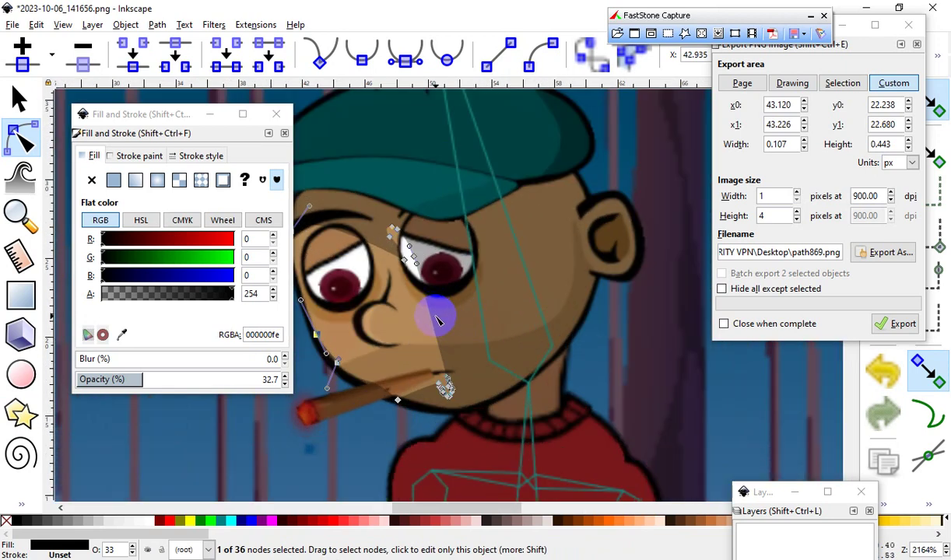
{"action": "mouse_move", "coordinate": [435, 314]}
{"action": "left_mouse_down"}
{"action": "mouse_move", "coordinate": [479, 333]}
{"action": "mouse_move", "coordinate": [546, 208]}
{"action": "mouse_move", "coordinate": [544, 298]}
{"action": "mouse_move", "coordinate": [554, 292]}
{"action": "mouse_move", "coordinate": [531, 279]}
{"action": "mouse_move", "coordinate": [560, 267]}
{"action": "left_mouse_up"}
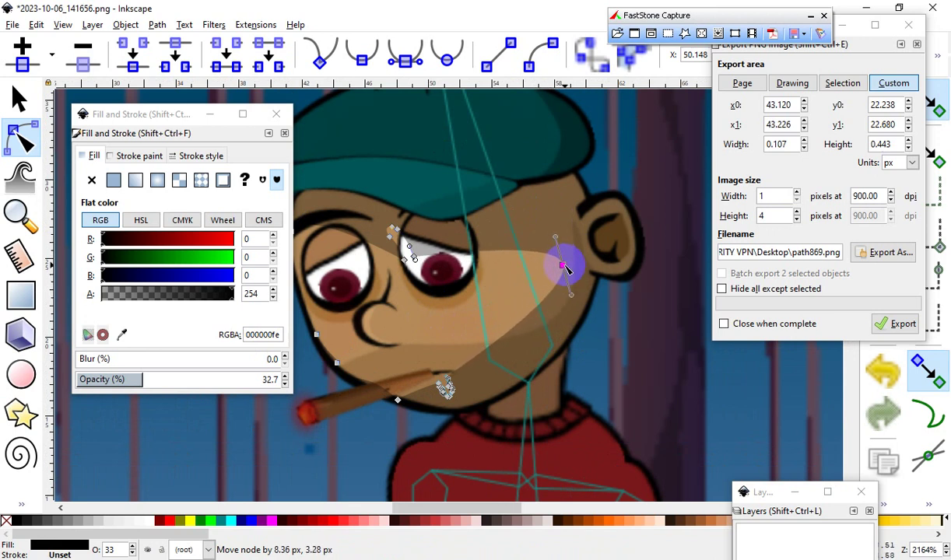
Step: Join and delete the clustered nodes at the cut-out's lower tip beside the mouth
{"action": "scroll", "coordinate": [446, 389], "scroll_direction": "up", "scroll_amount": 2}
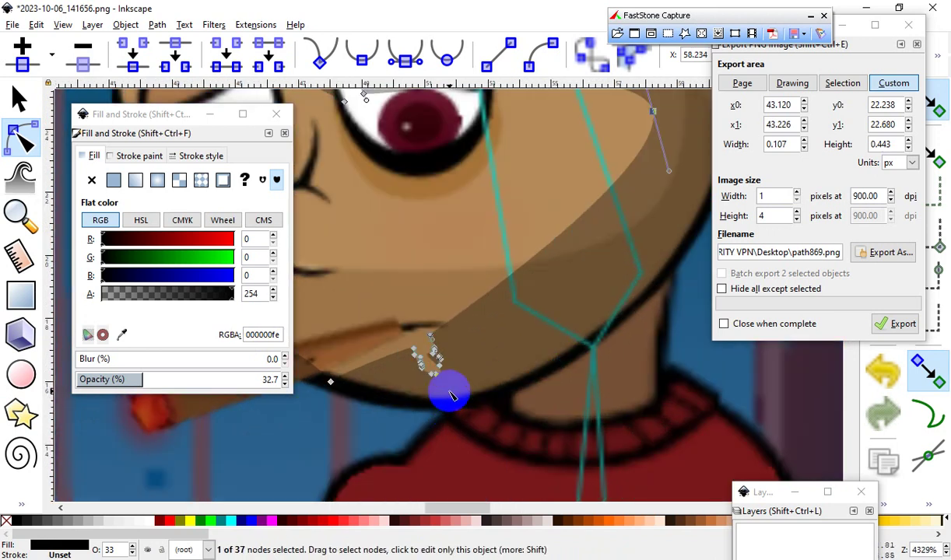
{"action": "left_click_drag", "start_coordinate": [481, 268], "coordinate": [391, 394]}
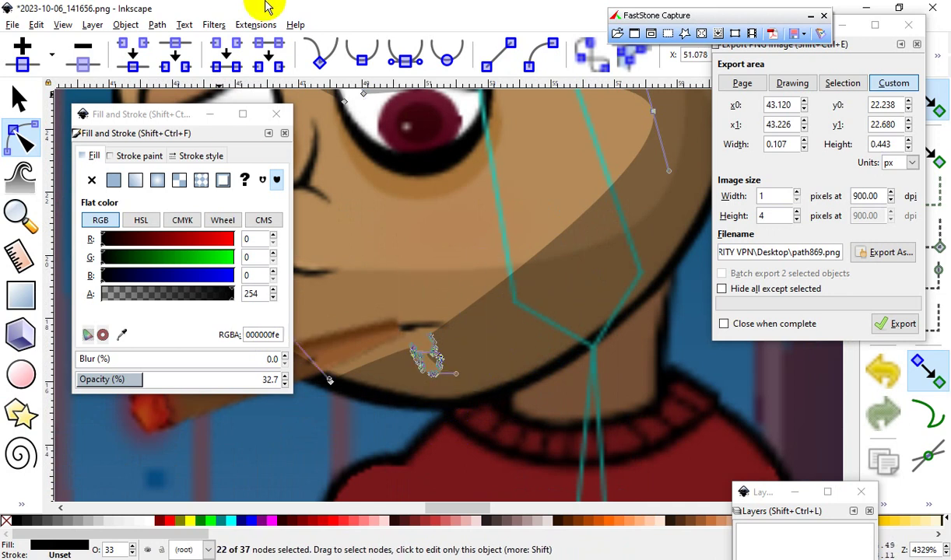
{"action": "left_click", "coordinate": [131, 61]}
{"action": "left_click_drag", "start_coordinate": [507, 226], "coordinate": [382, 395]}
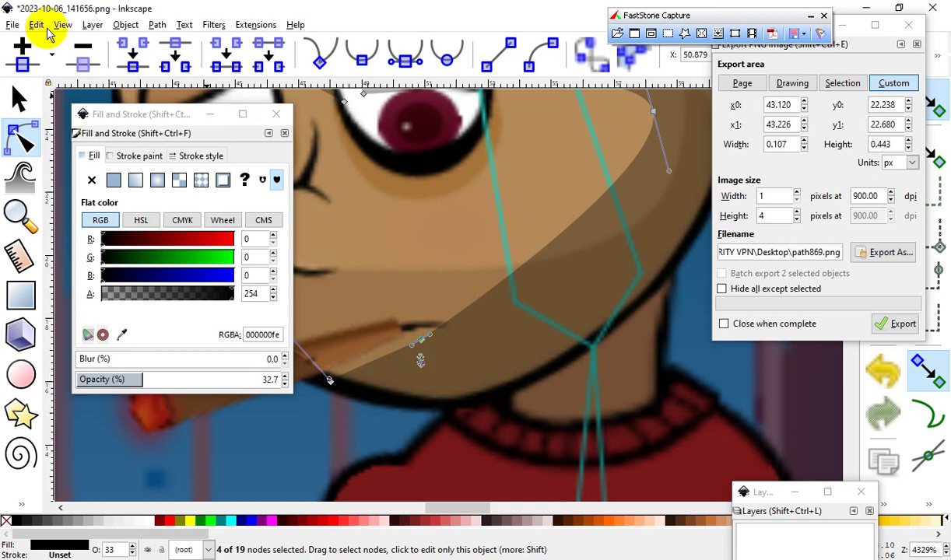
{"action": "left_click", "coordinate": [82, 53]}
Step: Reshape the cut-out's lower edge so its tip node and curve follow the chin outline
{"action": "left_click_drag", "start_coordinate": [429, 322], "coordinate": [451, 221]}
{"action": "scroll", "coordinate": [408, 169], "scroll_direction": "down", "scroll_amount": 2}
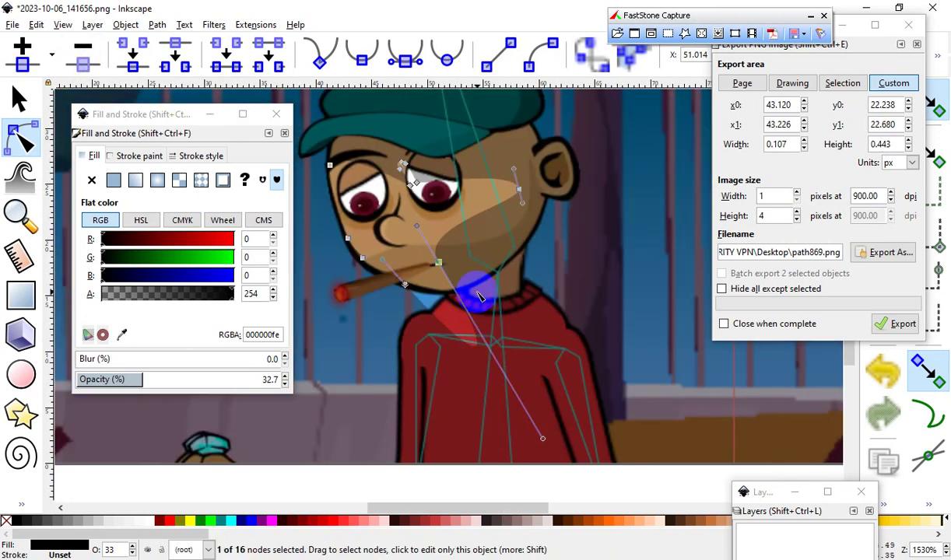
{"action": "left_click_drag", "start_coordinate": [566, 495], "coordinate": [473, 268]}
{"action": "scroll", "coordinate": [548, 339], "scroll_direction": "down", "scroll_amount": 3}
{"action": "scroll", "coordinate": [498, 269], "scroll_direction": "up", "scroll_amount": 4}
Step: Insert nodes on the cut-out's upper edge above the right-hand eye and at the temple, and raise them toward the cap
{"action": "left_click", "coordinate": [551, 276]}
{"action": "left_click_drag", "start_coordinate": [548, 275], "coordinate": [569, 238]}
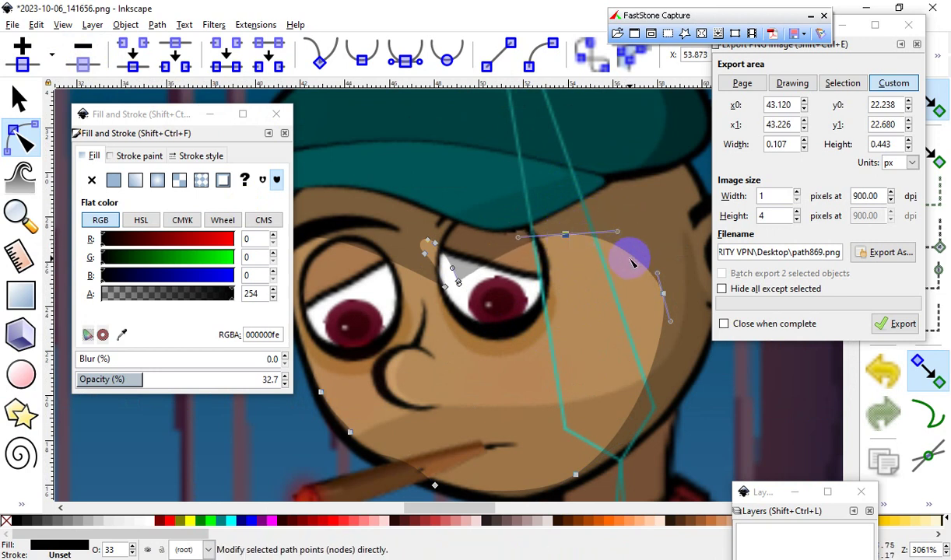
{"action": "double_click", "coordinate": [632, 254]}
{"action": "mouse_move", "coordinate": [631, 255]}
{"action": "left_mouse_down"}
{"action": "mouse_move", "coordinate": [622, 197]}
{"action": "mouse_move", "coordinate": [626, 242]}
{"action": "left_mouse_up"}
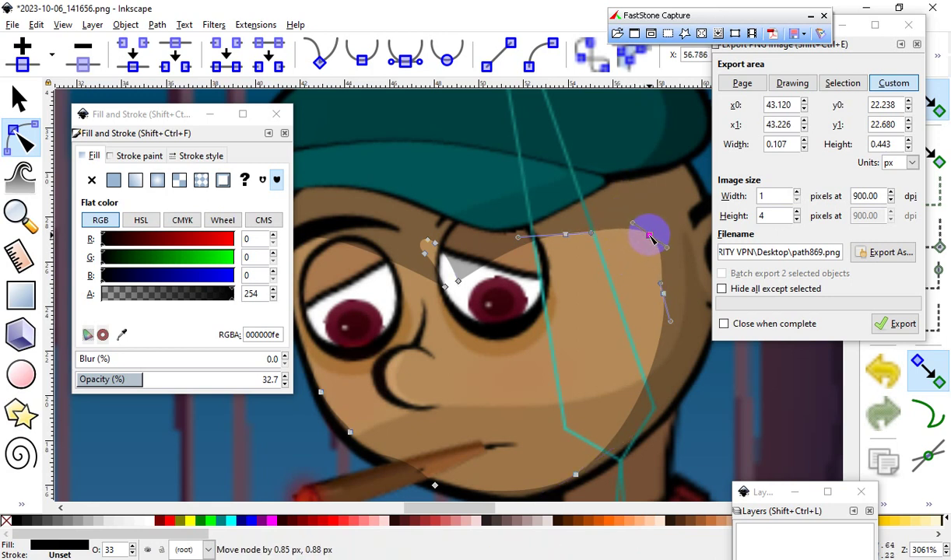
{"action": "left_click_drag", "start_coordinate": [628, 216], "coordinate": [625, 223]}
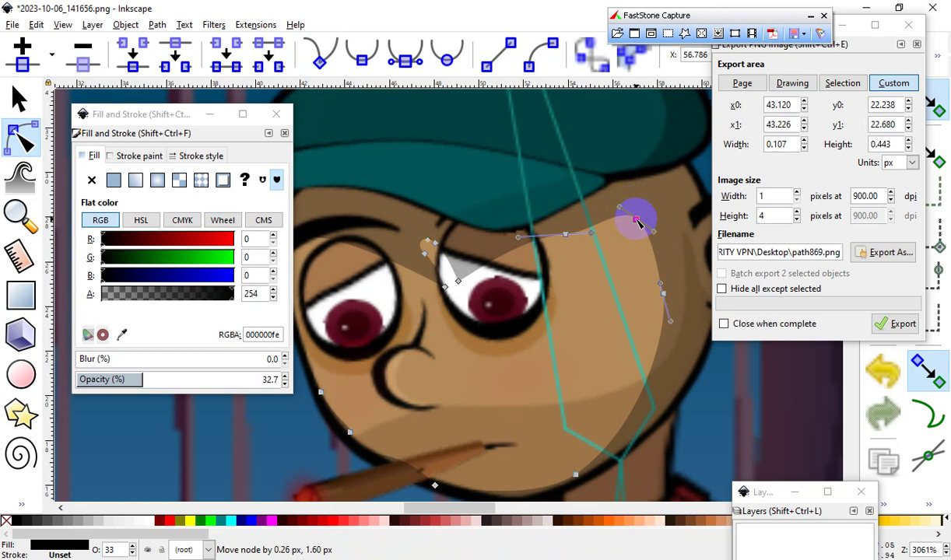
Step: Delete the surplus nodes at the inner eye and move the remaining corner node about 2 px toward the right-hand pupil
{"action": "scroll", "coordinate": [565, 272], "scroll_direction": "down", "scroll_amount": 2}
{"action": "scroll", "coordinate": [499, 340], "scroll_direction": "up", "scroll_amount": 2}
{"action": "scroll", "coordinate": [496, 335], "scroll_direction": "down", "scroll_amount": 2}
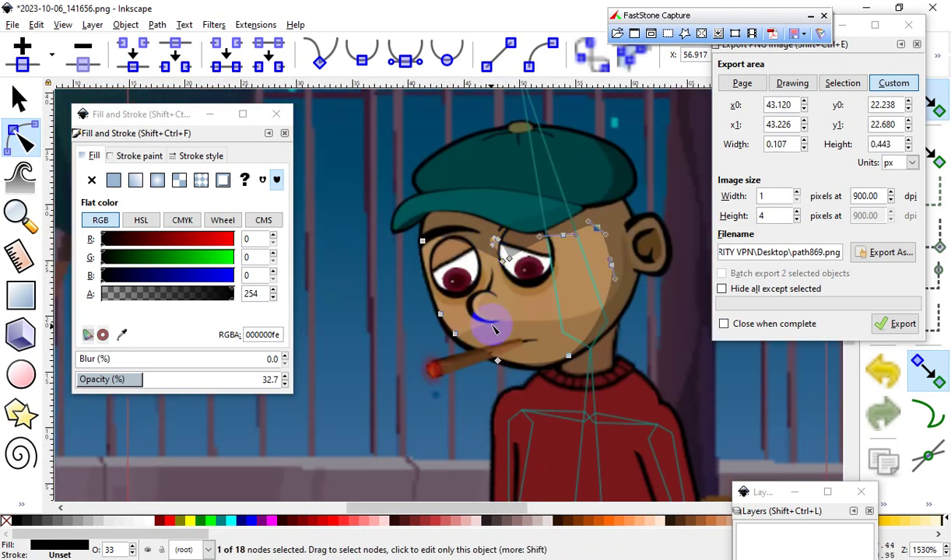
{"action": "scroll", "coordinate": [493, 330], "scroll_direction": "up", "scroll_amount": 1}
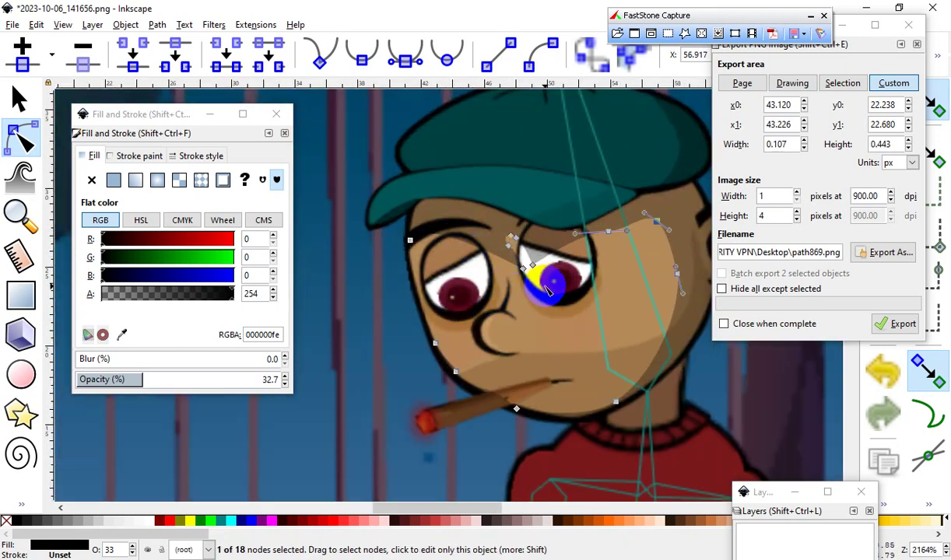
{"action": "scroll", "coordinate": [547, 290], "scroll_direction": "up", "scroll_amount": 1}
{"action": "left_click_drag", "start_coordinate": [519, 280], "coordinate": [418, 224]}
{"action": "left_click_drag", "start_coordinate": [510, 278], "coordinate": [520, 199]}
{"action": "left_click", "coordinate": [81, 58]}
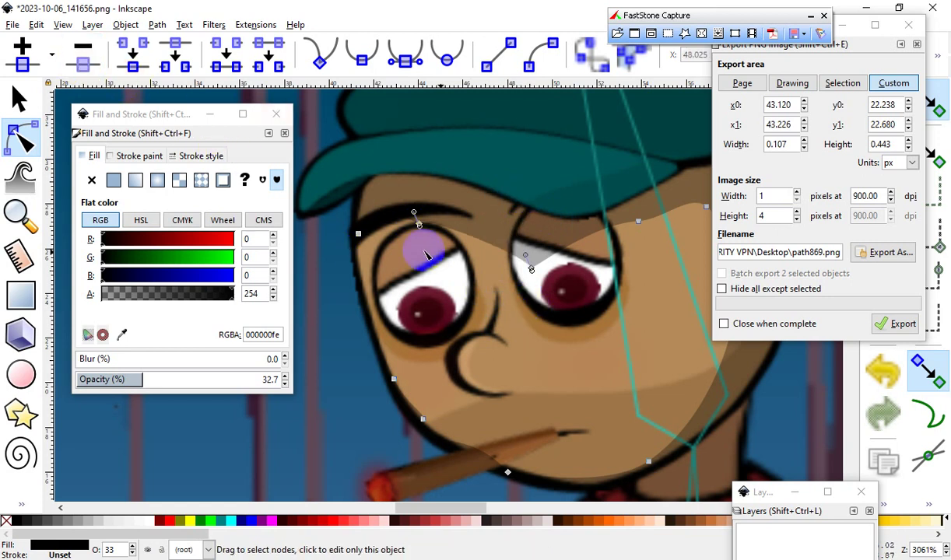
{"action": "left_click_drag", "start_coordinate": [533, 269], "coordinate": [570, 269]}
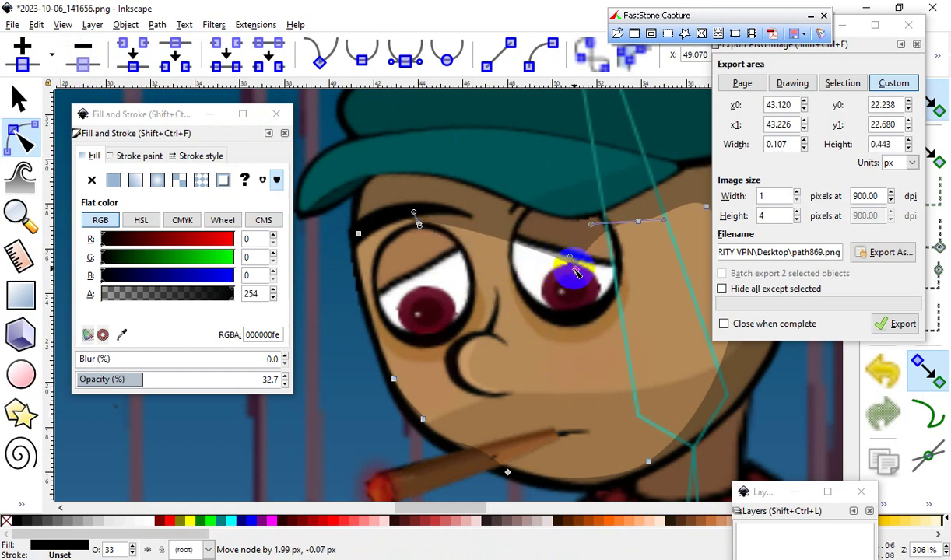
Step: Tilt the handles of the node above the right-hand eye so the cut-out's edge slopes down toward the pupil
{"action": "scroll", "coordinate": [537, 271], "scroll_direction": "down", "scroll_amount": 3}
{"action": "scroll", "coordinate": [514, 276], "scroll_direction": "up", "scroll_amount": 3}
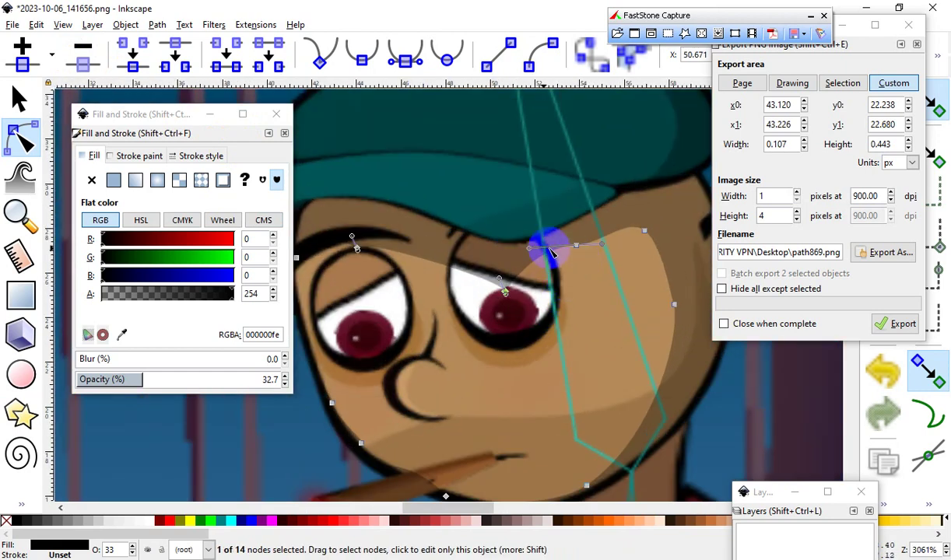
{"action": "left_click_drag", "start_coordinate": [567, 290], "coordinate": [540, 269]}
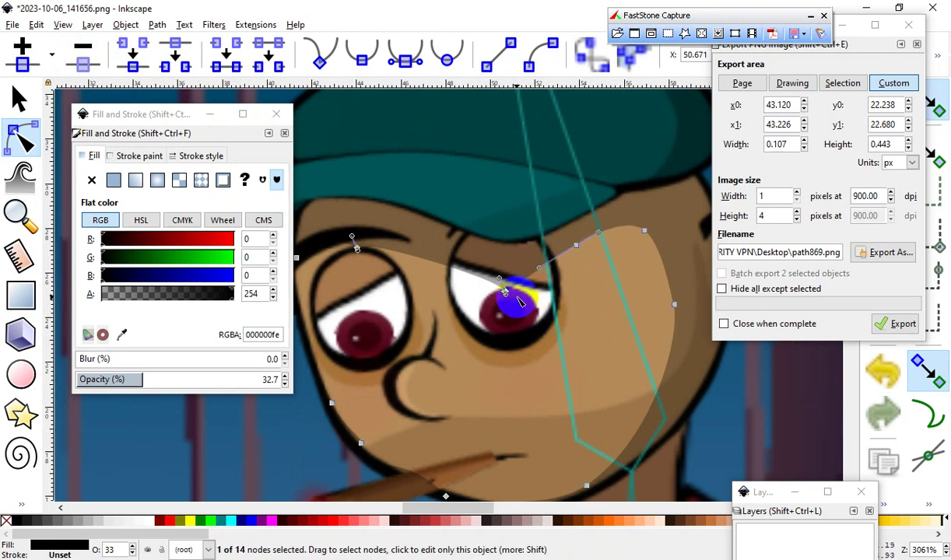
Step: Move the cut-out's corner node from the right-hand pupil to the outer edge of that eye
{"action": "scroll", "coordinate": [368, 340], "scroll_direction": "down", "scroll_amount": 3}
{"action": "scroll", "coordinate": [369, 342], "scroll_direction": "up", "scroll_amount": 3}
{"action": "scroll", "coordinate": [369, 342], "scroll_direction": "down", "scroll_amount": 3}
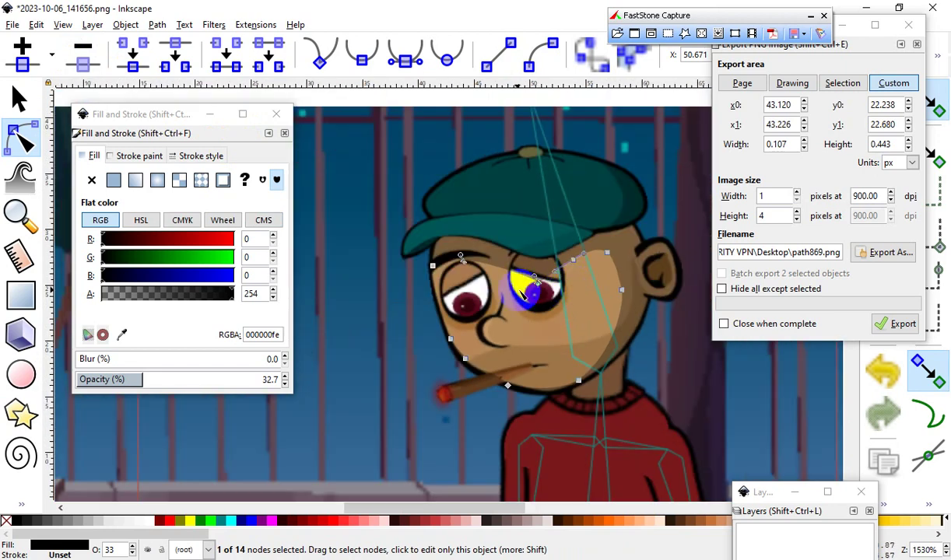
{"action": "scroll", "coordinate": [484, 403], "scroll_direction": "up", "scroll_amount": 2}
{"action": "scroll", "coordinate": [492, 284], "scroll_direction": "down", "scroll_amount": 1}
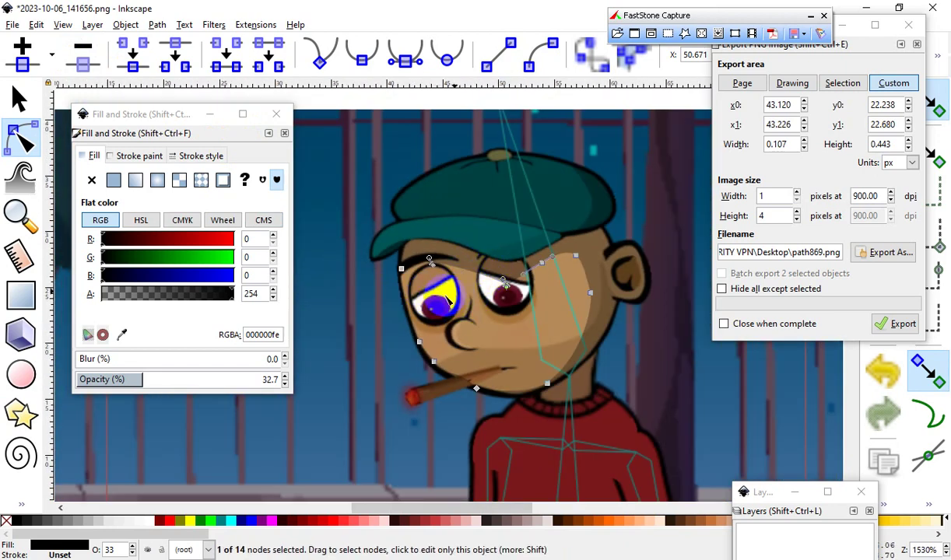
{"action": "scroll", "coordinate": [537, 311], "scroll_direction": "up", "scroll_amount": 2}
{"action": "scroll", "coordinate": [575, 389], "scroll_direction": "down", "scroll_amount": 1}
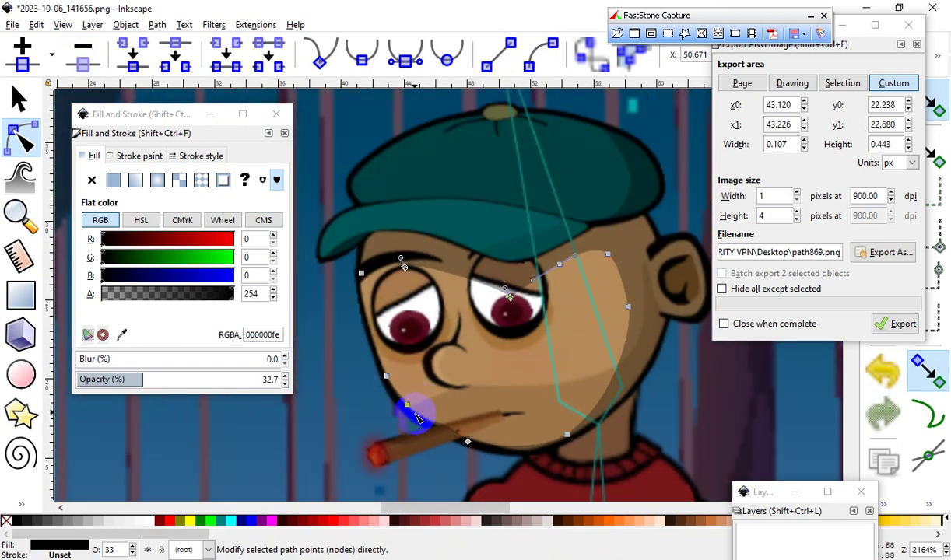
{"action": "scroll", "coordinate": [417, 418], "scroll_direction": "up", "scroll_amount": 1}
{"action": "left_click_drag", "start_coordinate": [547, 249], "coordinate": [581, 256]}
Step: Insert an auto-smooth node on the cut-out's edge between the eyes and raise it toward the left-hand eyebrow
{"action": "double_click", "coordinate": [469, 217]}
{"action": "mouse_move", "coordinate": [460, 213]}
{"action": "left_mouse_down"}
{"action": "mouse_move", "coordinate": [461, 187]}
{"action": "mouse_move", "coordinate": [455, 197]}
{"action": "mouse_move", "coordinate": [510, 155]}
{"action": "mouse_move", "coordinate": [456, 215]}
{"action": "left_mouse_up"}
{"action": "left_click", "coordinate": [446, 60]}
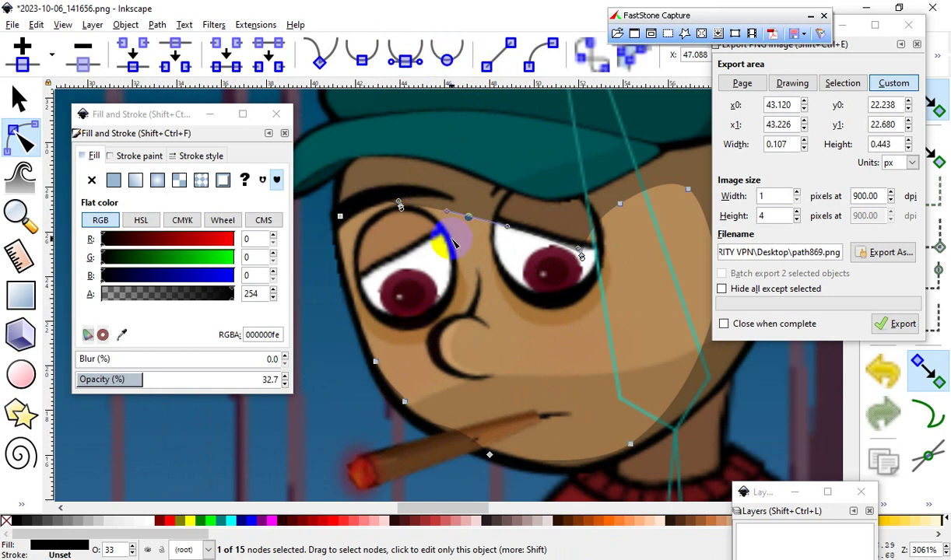
{"action": "left_click_drag", "start_coordinate": [467, 217], "coordinate": [450, 203]}
Step: Delete the extra nodes above the left-hand eye and move the auto-smooth node up onto the eyebrow
{"action": "left_click_drag", "start_coordinate": [375, 233], "coordinate": [440, 181]}
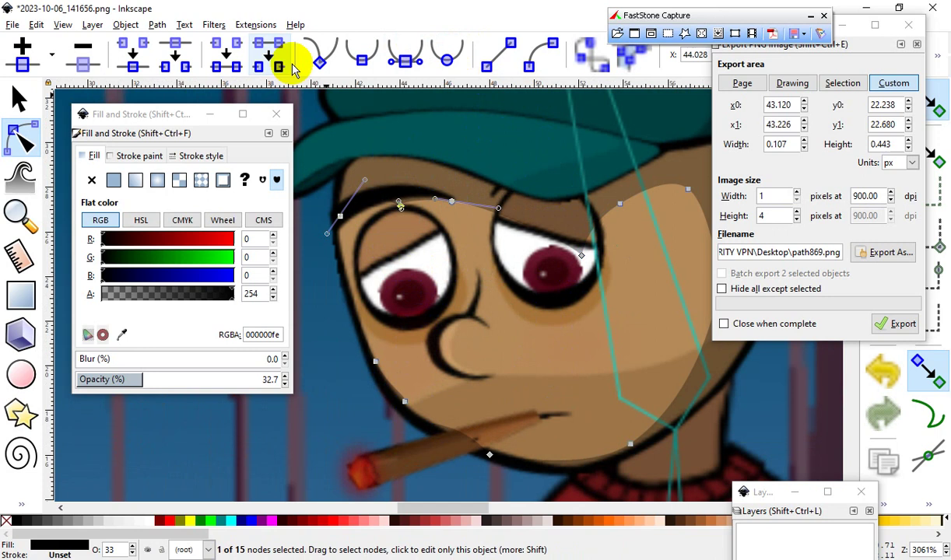
{"action": "left_click", "coordinate": [82, 54]}
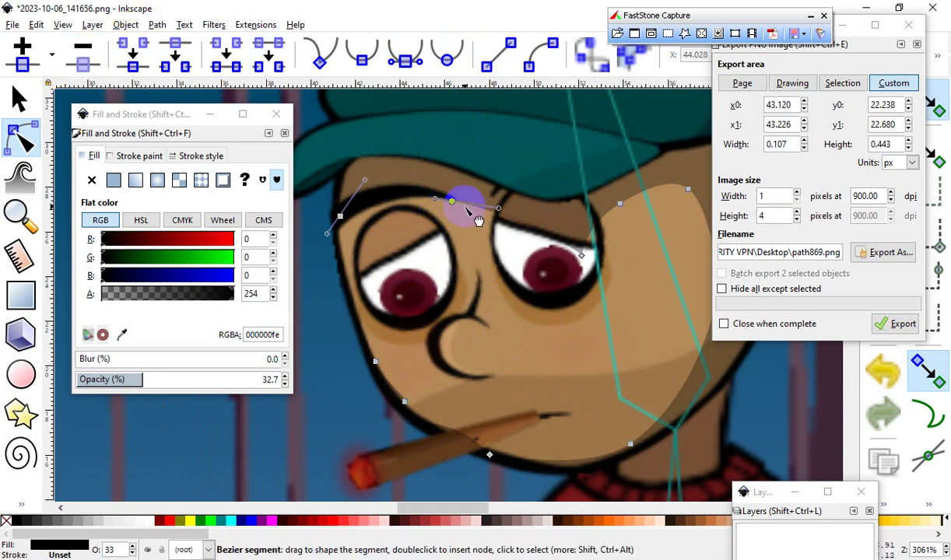
{"action": "mouse_move", "coordinate": [450, 203]}
{"action": "left_mouse_down"}
{"action": "mouse_move", "coordinate": [424, 303]}
{"action": "mouse_move", "coordinate": [431, 192]}
{"action": "mouse_move", "coordinate": [451, 201]}
{"action": "mouse_move", "coordinate": [436, 190]}
{"action": "left_mouse_up"}
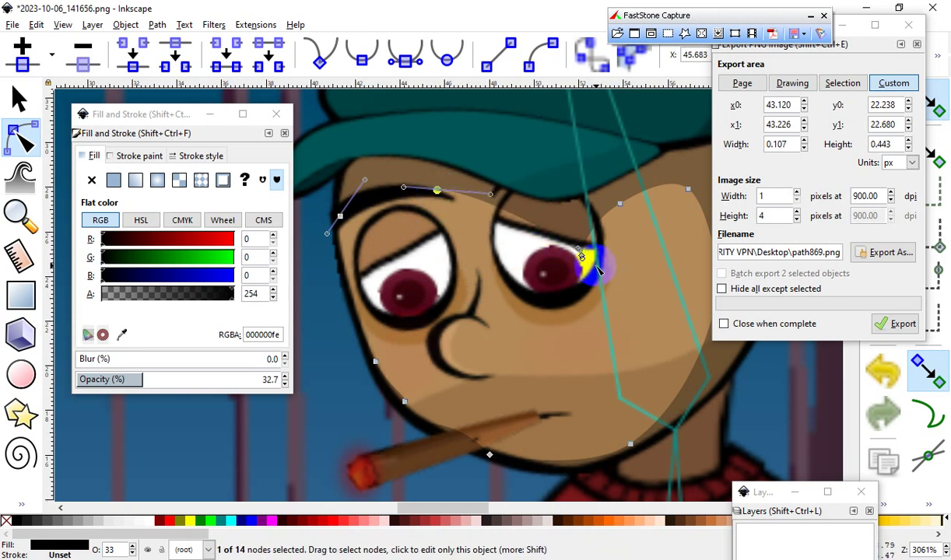
Step: Replace the corner nodes at the right-hand eye with a single node on the eyelid and pull it down slightly
{"action": "left_click_drag", "start_coordinate": [649, 307], "coordinate": [539, 243]}
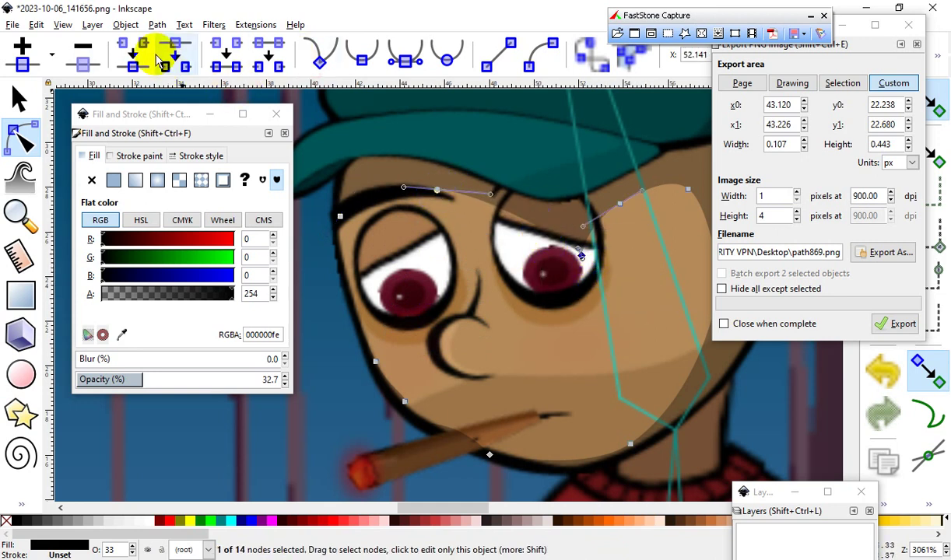
{"action": "left_click", "coordinate": [83, 52]}
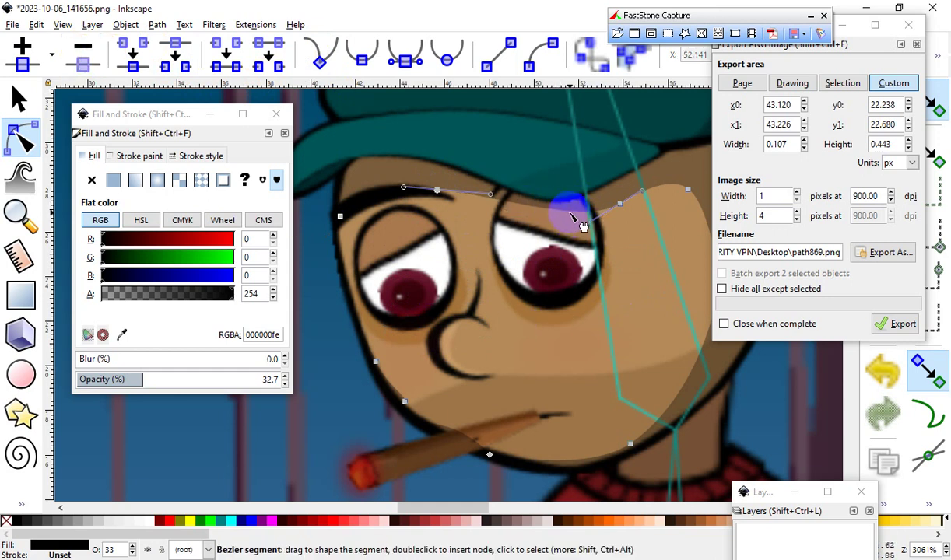
{"action": "double_click", "coordinate": [571, 216]}
{"action": "mouse_move", "coordinate": [571, 214]}
{"action": "left_mouse_down"}
{"action": "mouse_move", "coordinate": [572, 246]}
{"action": "mouse_move", "coordinate": [555, 219]}
{"action": "mouse_move", "coordinate": [565, 246]}
{"action": "mouse_move", "coordinate": [562, 228]}
{"action": "mouse_move", "coordinate": [569, 233]}
{"action": "left_mouse_up"}
Step: Lower the cut-out's left forehead node to beside the left-hand eye and bring the eyebrow node down toward the eyelid
{"action": "left_click", "coordinate": [340, 217]}
{"action": "left_click_drag", "start_coordinate": [340, 217], "coordinate": [358, 264]}
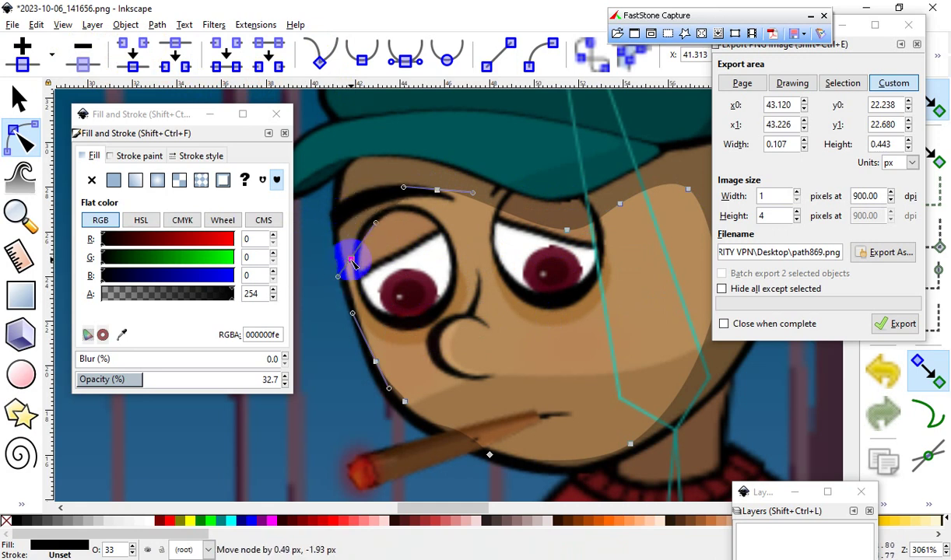
{"action": "left_click", "coordinate": [437, 191]}
{"action": "mouse_move", "coordinate": [449, 200]}
{"action": "left_mouse_down"}
{"action": "mouse_move", "coordinate": [452, 212]}
{"action": "mouse_move", "coordinate": [435, 198]}
{"action": "mouse_move", "coordinate": [440, 214]}
{"action": "left_mouse_up"}
{"action": "scroll", "coordinate": [528, 279], "scroll_direction": "down", "scroll_amount": 3}
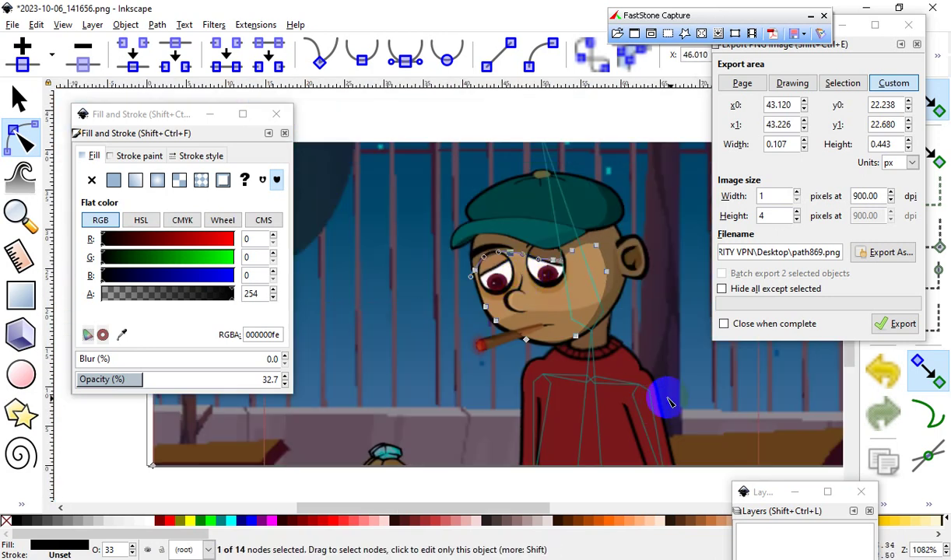
{"action": "scroll", "coordinate": [576, 366], "scroll_direction": "down", "scroll_amount": 1}
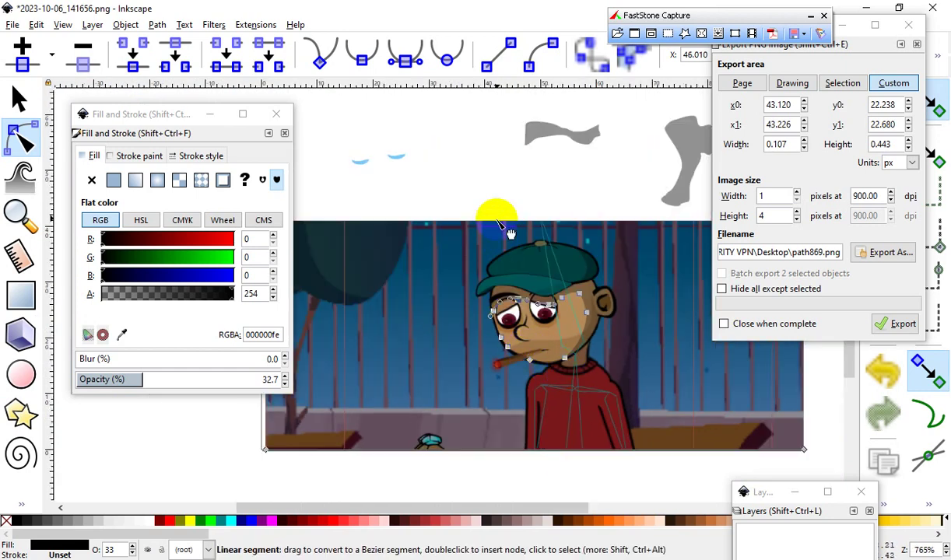
Step: Increase the black overlay's opacity to 52.9% to darken the park scene
{"action": "left_click", "coordinate": [481, 181]}
{"action": "scroll", "coordinate": [482, 180], "scroll_direction": "down", "scroll_amount": 2}
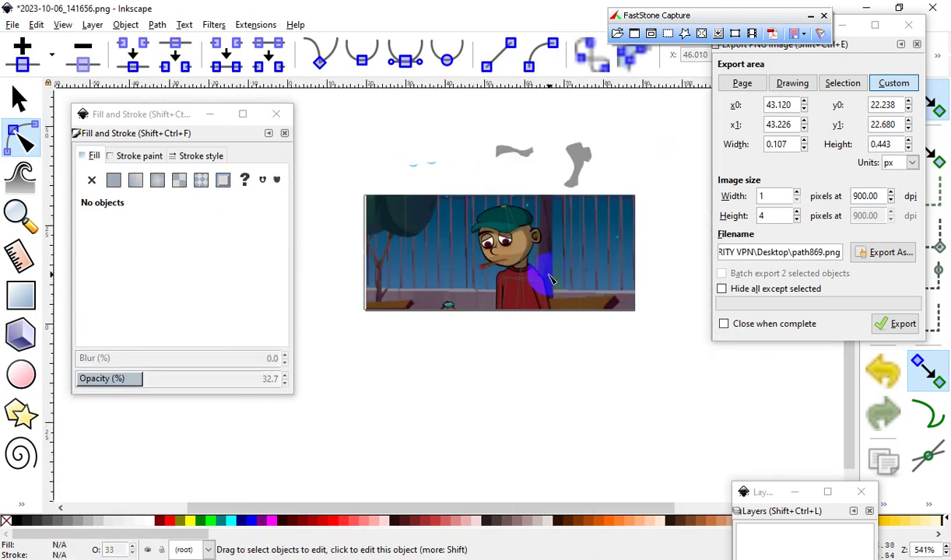
{"action": "scroll", "coordinate": [506, 320], "scroll_direction": "up", "scroll_amount": 7}
{"action": "scroll", "coordinate": [507, 320], "scroll_direction": "down", "scroll_amount": 5}
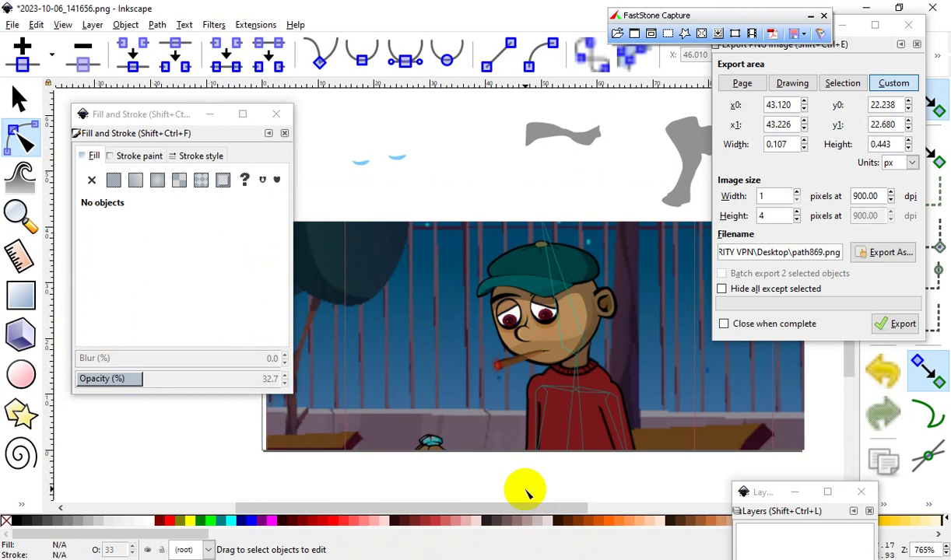
{"action": "scroll", "coordinate": [573, 395], "scroll_direction": "up", "scroll_amount": 1}
{"action": "scroll", "coordinate": [560, 359], "scroll_direction": "down", "scroll_amount": 3}
{"action": "scroll", "coordinate": [560, 359], "scroll_direction": "up", "scroll_amount": 1}
{"action": "left_click", "coordinate": [635, 331]}
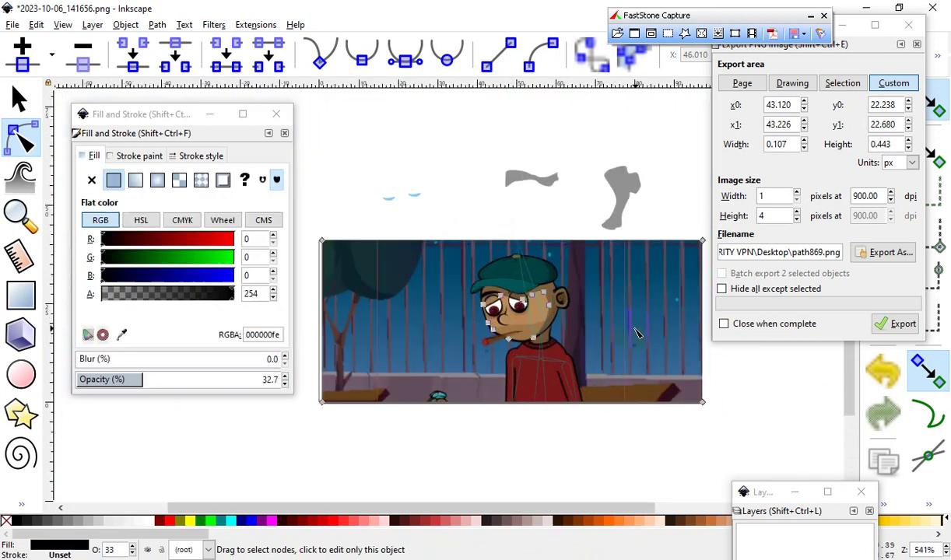
{"action": "left_click_drag", "start_coordinate": [156, 382], "coordinate": [183, 380]}
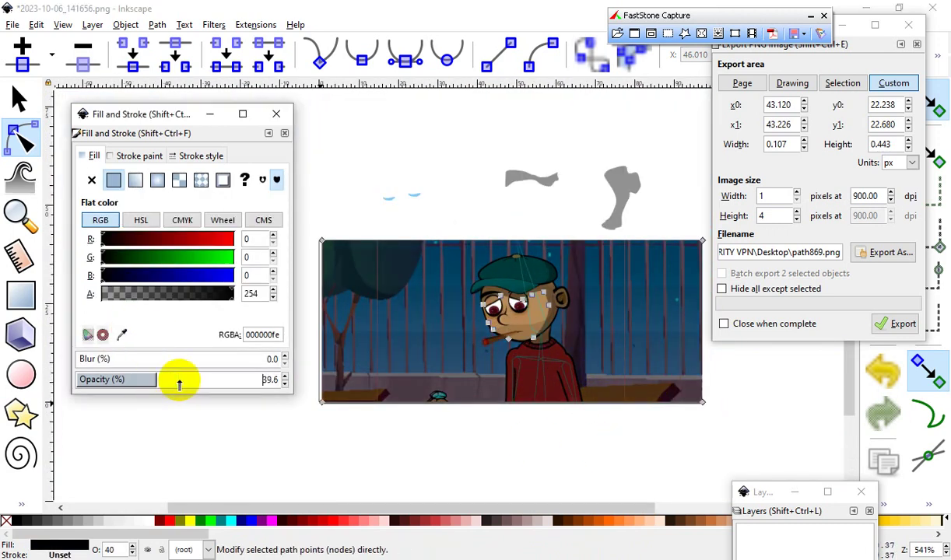
{"action": "left_click", "coordinate": [522, 482]}
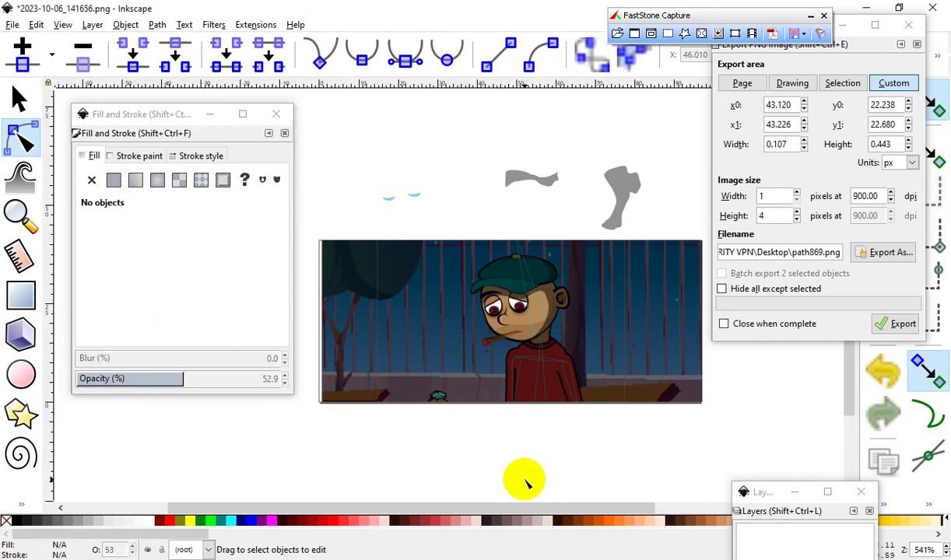
Step: Insert nodes on the cut-out's edge near the mouth, placing one at the cigar's glowing tip and one where its upper edge meets the jaw
{"action": "scroll", "coordinate": [506, 325], "scroll_direction": "up", "scroll_amount": 1}
{"action": "scroll", "coordinate": [588, 447], "scroll_direction": "down", "scroll_amount": 1}
{"action": "scroll", "coordinate": [576, 448], "scroll_direction": "up", "scroll_amount": 4}
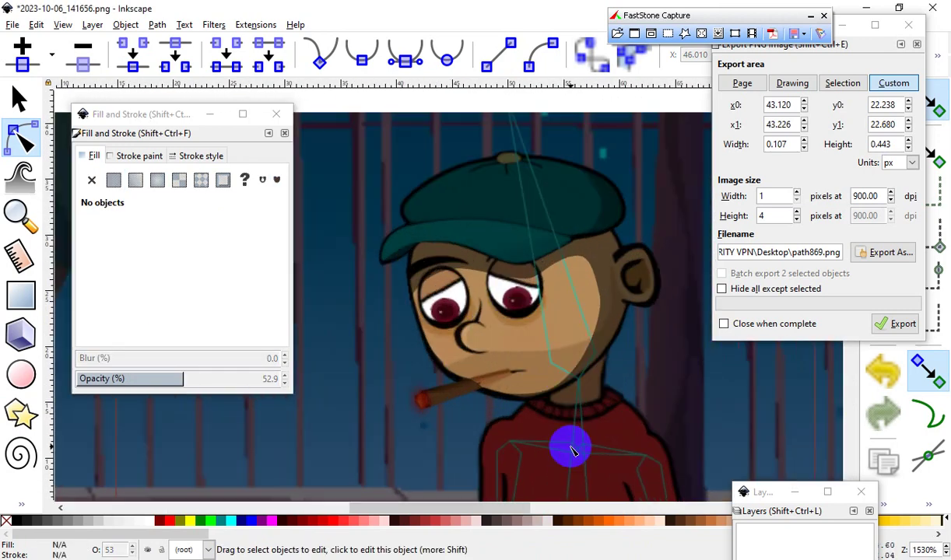
{"action": "scroll", "coordinate": [544, 398], "scroll_direction": "down", "scroll_amount": 3}
{"action": "scroll", "coordinate": [543, 404], "scroll_direction": "up", "scroll_amount": 2}
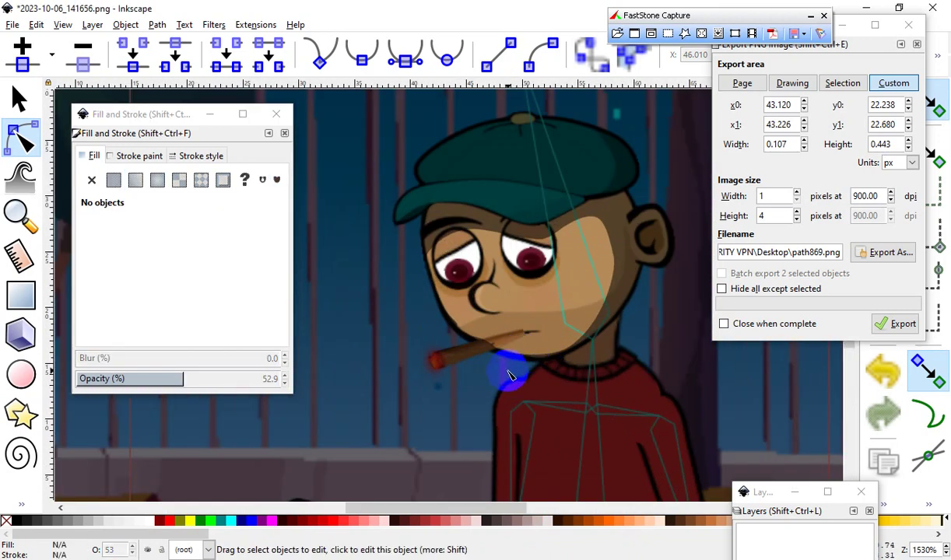
{"action": "scroll", "coordinate": [501, 382], "scroll_direction": "down", "scroll_amount": 2}
{"action": "scroll", "coordinate": [470, 401], "scroll_direction": "up", "scroll_amount": 3}
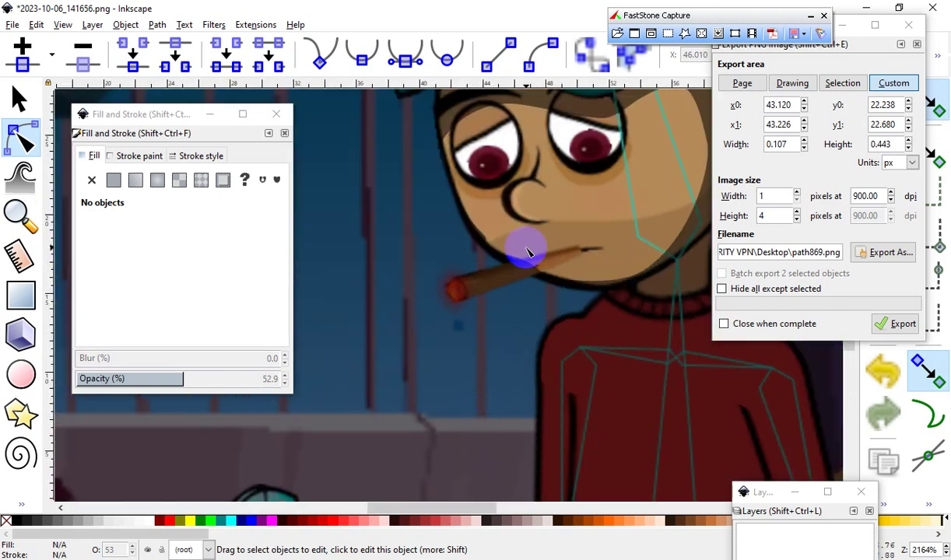
{"action": "scroll", "coordinate": [521, 234], "scroll_direction": "up", "scroll_amount": 1}
{"action": "scroll", "coordinate": [529, 249], "scroll_direction": "up", "scroll_amount": 2}
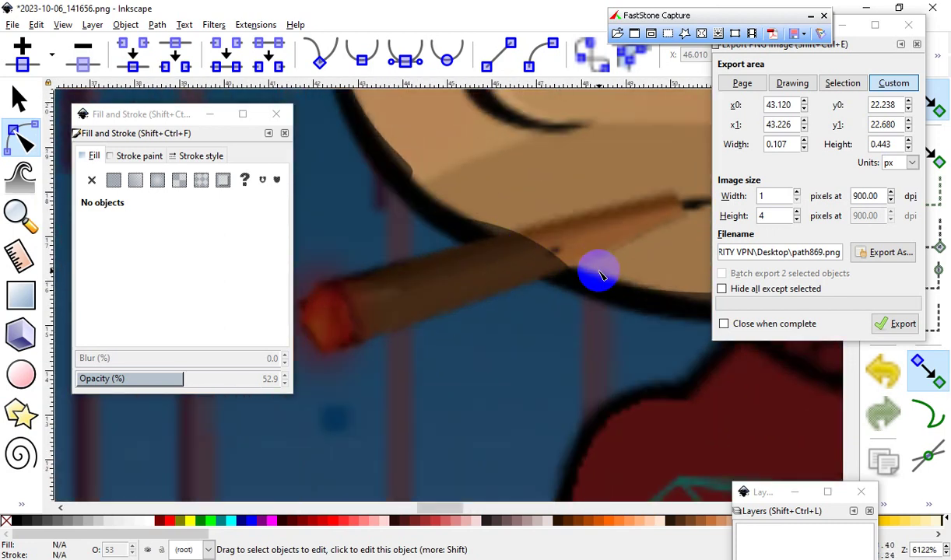
{"action": "left_click", "coordinate": [599, 271]}
{"action": "left_click", "coordinate": [594, 340]}
{"action": "double_click", "coordinate": [506, 232]}
{"action": "left_click_drag", "start_coordinate": [506, 231], "coordinate": [313, 332]}
{"action": "double_click", "coordinate": [375, 221]}
{"action": "left_click_drag", "start_coordinate": [375, 221], "coordinate": [487, 243]}
Step: Add cut-out nodes at the upper and lower edges of the cigar's glowing tip so the outline encloses the ember
{"action": "scroll", "coordinate": [620, 238], "scroll_direction": "down", "scroll_amount": 1}
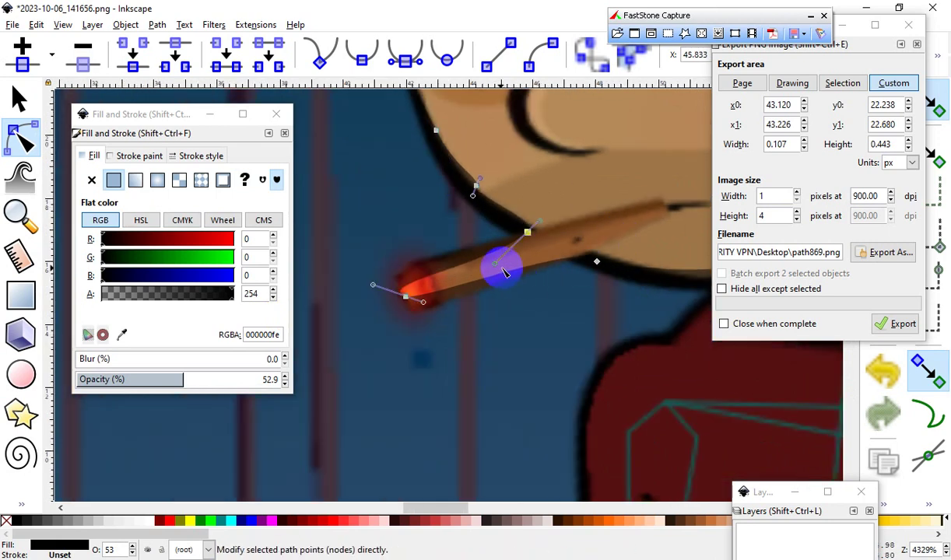
{"action": "left_click", "coordinate": [429, 282]}
{"action": "mouse_move", "coordinate": [430, 267]}
{"action": "left_mouse_down"}
{"action": "mouse_move", "coordinate": [427, 279]}
{"action": "mouse_move", "coordinate": [427, 268]}
{"action": "mouse_move", "coordinate": [415, 273]}
{"action": "mouse_move", "coordinate": [420, 263]}
{"action": "left_mouse_up"}
{"action": "double_click", "coordinate": [470, 282]}
{"action": "left_click_drag", "start_coordinate": [470, 281], "coordinate": [436, 312]}
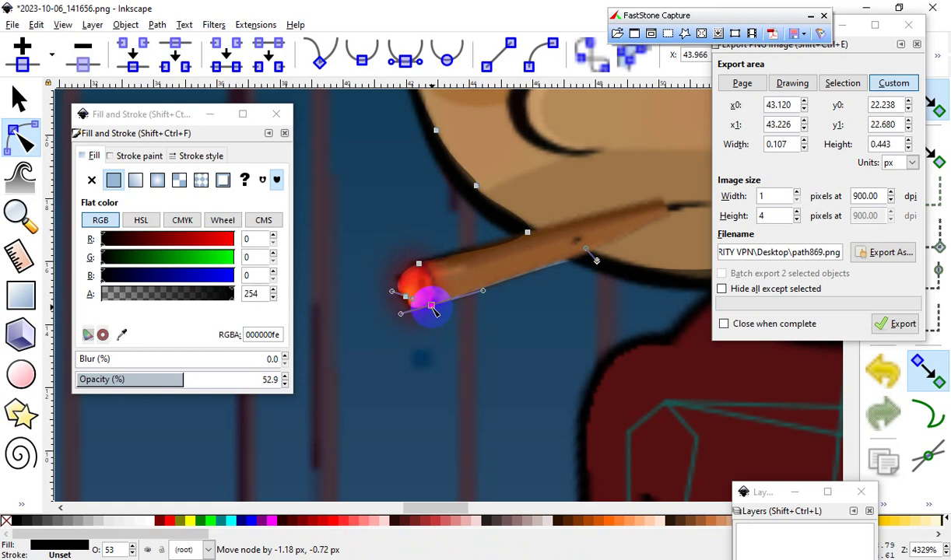
Step: Insert a node midway along the cigar's lower edge and adjust its handles and the chin node's handle to follow the cigar
{"action": "left_click_drag", "start_coordinate": [598, 260], "coordinate": [621, 276]}
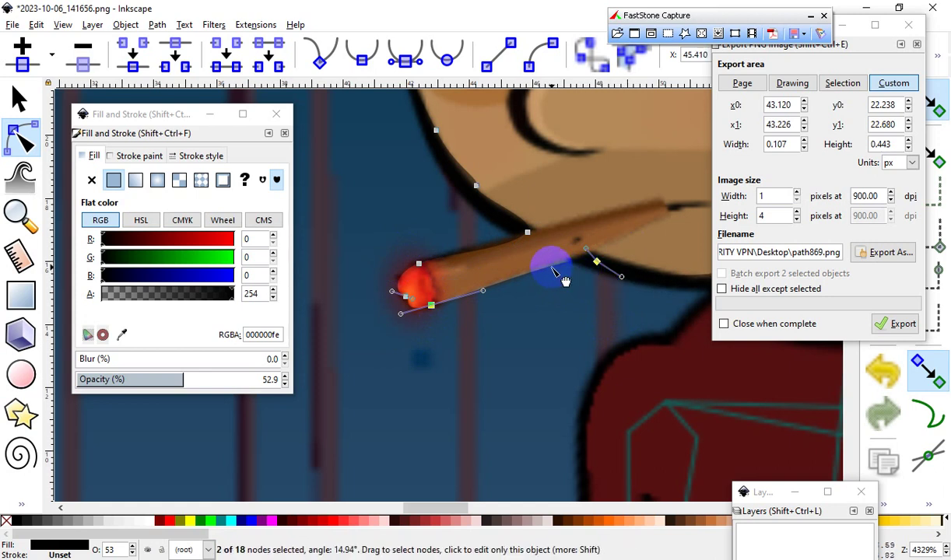
{"action": "double_click", "coordinate": [550, 268]}
{"action": "left_click_drag", "start_coordinate": [550, 268], "coordinate": [522, 268]}
{"action": "scroll", "coordinate": [494, 304], "scroll_direction": "down", "scroll_amount": 4}
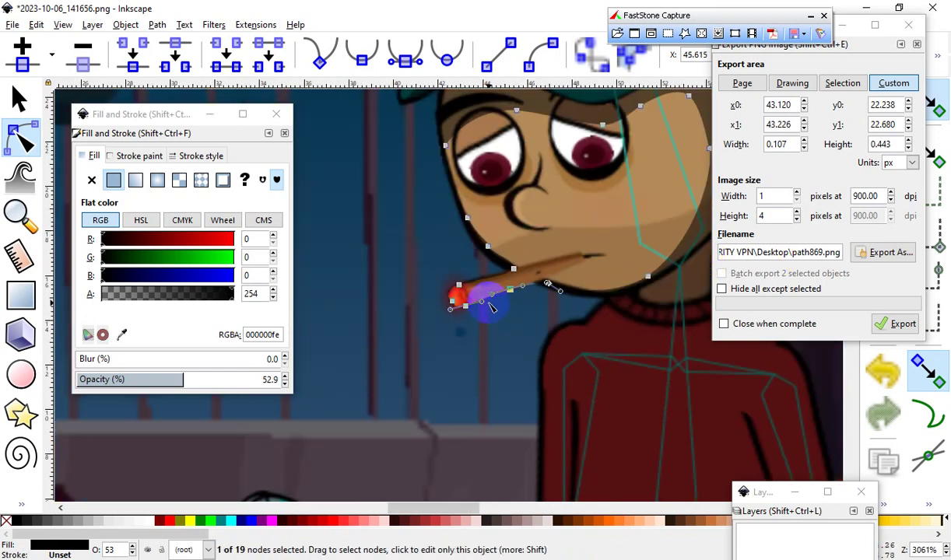
{"action": "scroll", "coordinate": [446, 319], "scroll_direction": "up", "scroll_amount": 6}
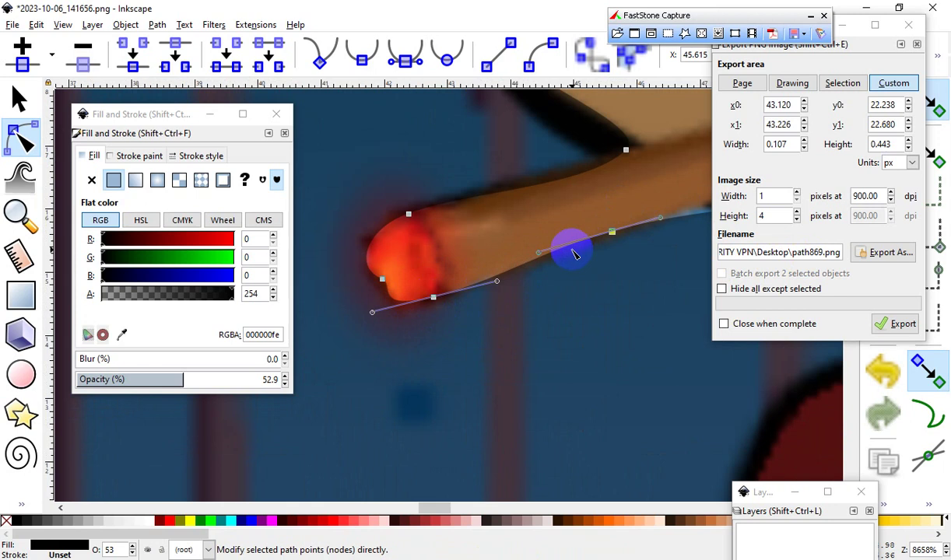
{"action": "left_click_drag", "start_coordinate": [543, 257], "coordinate": [523, 260]}
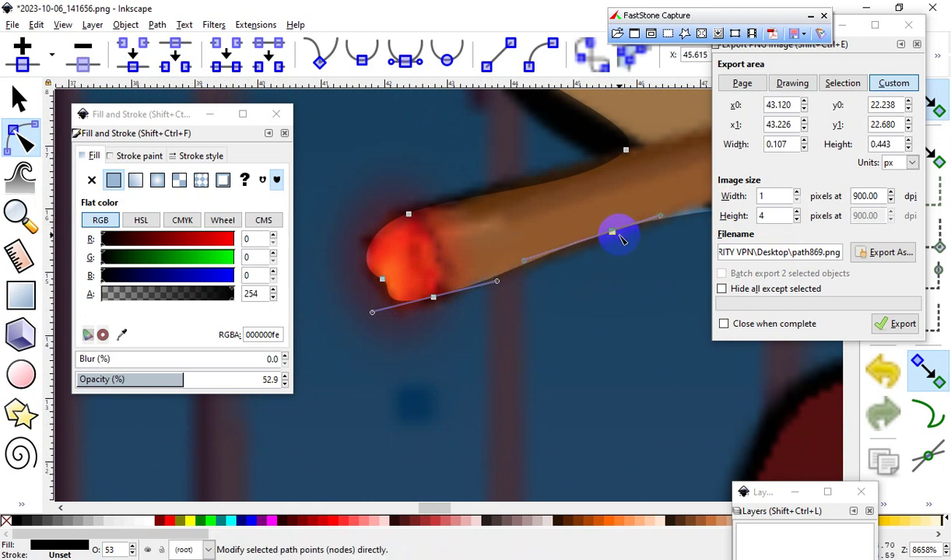
{"action": "left_click_drag", "start_coordinate": [676, 215], "coordinate": [675, 216]}
{"action": "scroll", "coordinate": [529, 271], "scroll_direction": "down", "scroll_amount": 2}
{"action": "scroll", "coordinate": [618, 239], "scroll_direction": "up", "scroll_amount": 2}
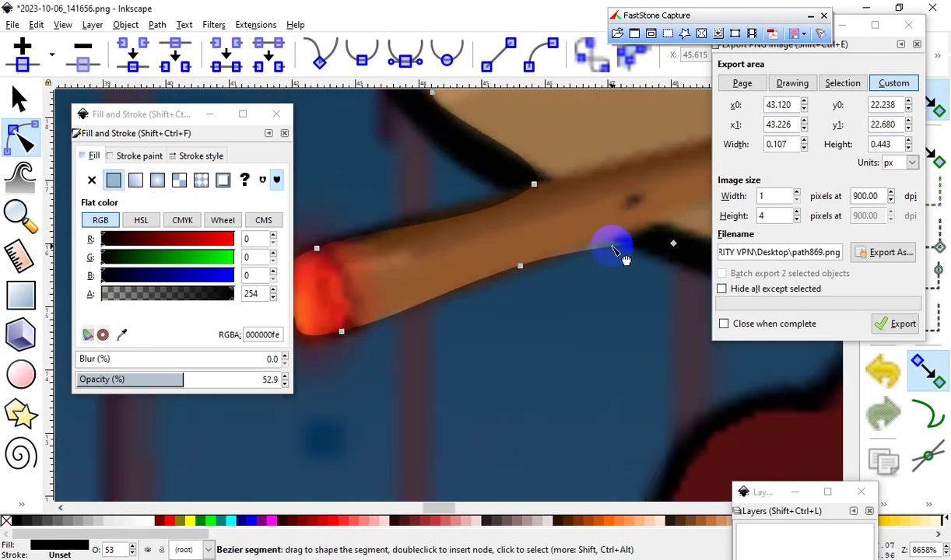
Step: Insert another cut-out node on the cigar's underside near the chin and raise it onto the cigar's lower edge
{"action": "left_click", "coordinate": [622, 253]}
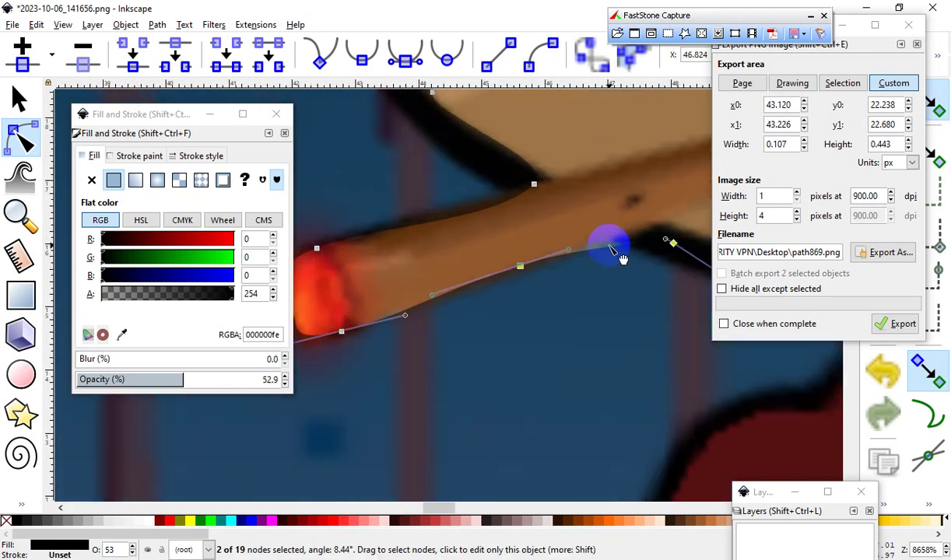
{"action": "double_click", "coordinate": [611, 247]}
{"action": "left_click_drag", "start_coordinate": [612, 248], "coordinate": [611, 236]}
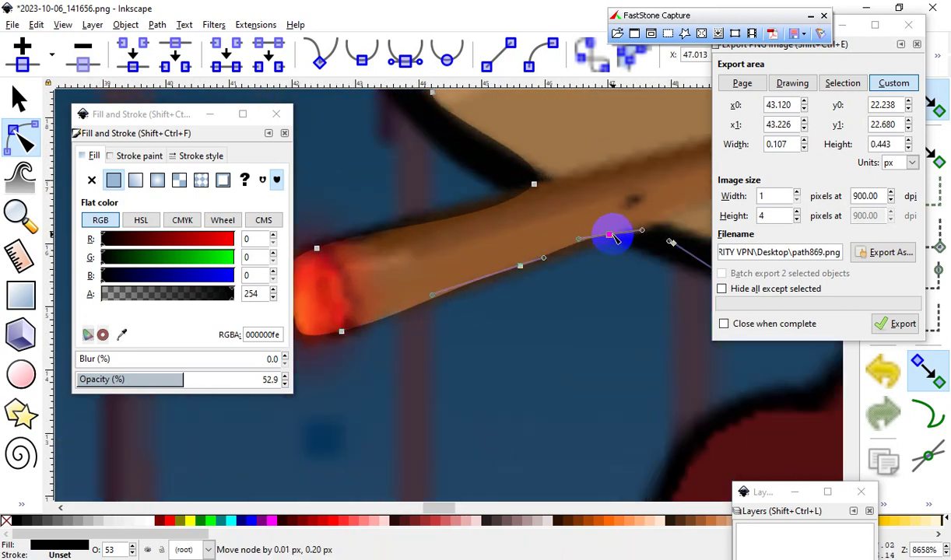
Step: Deselect the overlay and examine the lit face and cigar against the darkened scene
{"action": "scroll", "coordinate": [545, 282], "scroll_direction": "down", "scroll_amount": 7}
{"action": "scroll", "coordinate": [547, 303], "scroll_direction": "up", "scroll_amount": 3}
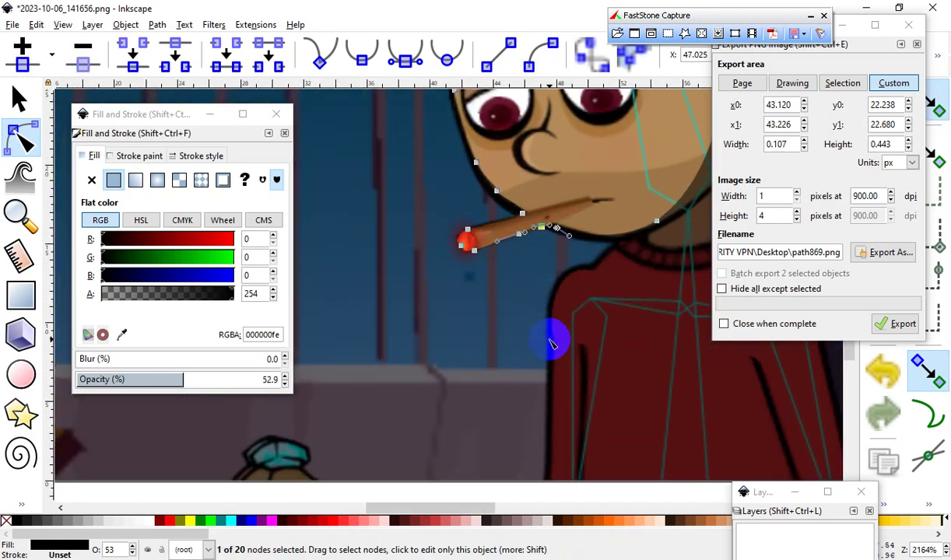
{"action": "scroll", "coordinate": [535, 407], "scroll_direction": "down", "scroll_amount": 4}
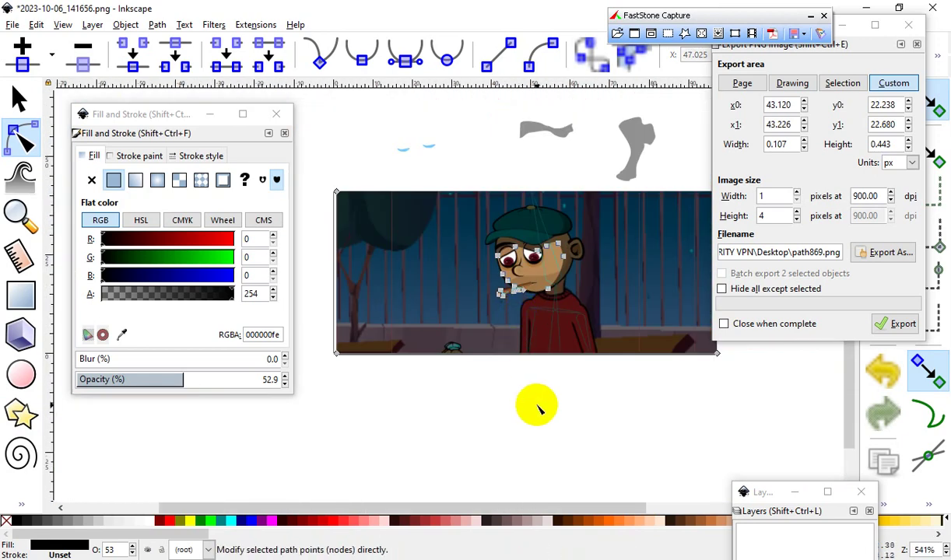
{"action": "left_click", "coordinate": [537, 405]}
{"action": "scroll", "coordinate": [508, 296], "scroll_direction": "up", "scroll_amount": 2}
{"action": "scroll", "coordinate": [465, 416], "scroll_direction": "down", "scroll_amount": 1}
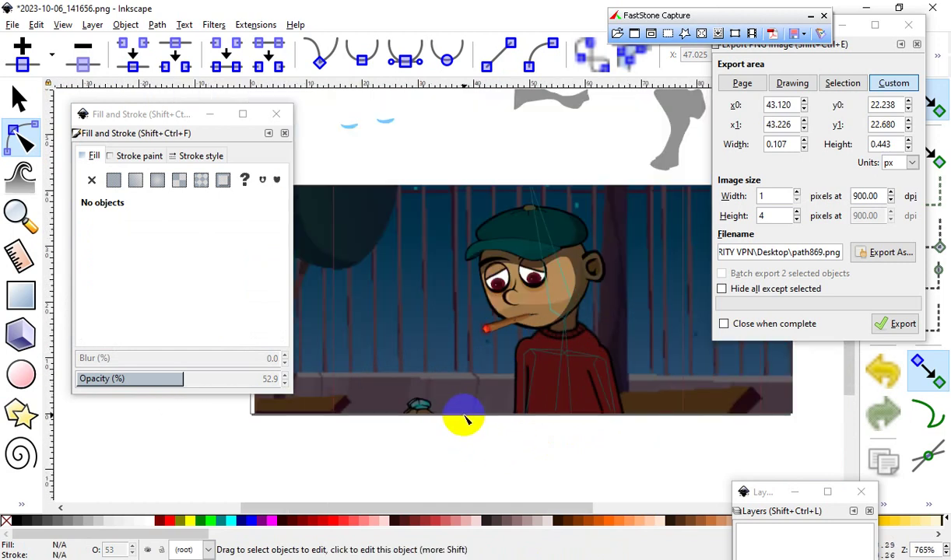
{"action": "scroll", "coordinate": [521, 276], "scroll_direction": "up", "scroll_amount": 2}
{"action": "scroll", "coordinate": [562, 216], "scroll_direction": "down", "scroll_amount": 1}
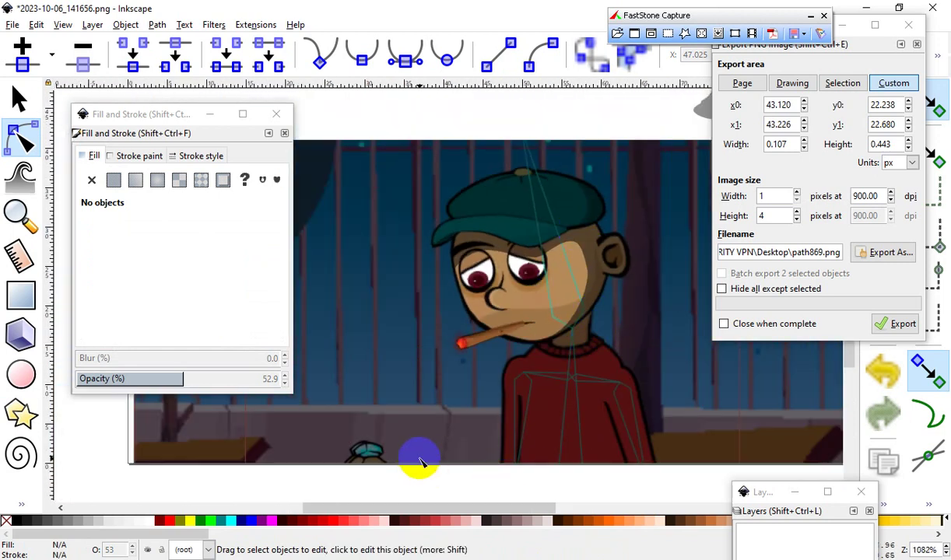
{"action": "scroll", "coordinate": [418, 463], "scroll_direction": "down", "scroll_amount": 1}
{"action": "scroll", "coordinate": [675, 314], "scroll_direction": "up", "scroll_amount": 2}
{"action": "scroll", "coordinate": [589, 347], "scroll_direction": "down", "scroll_amount": 1}
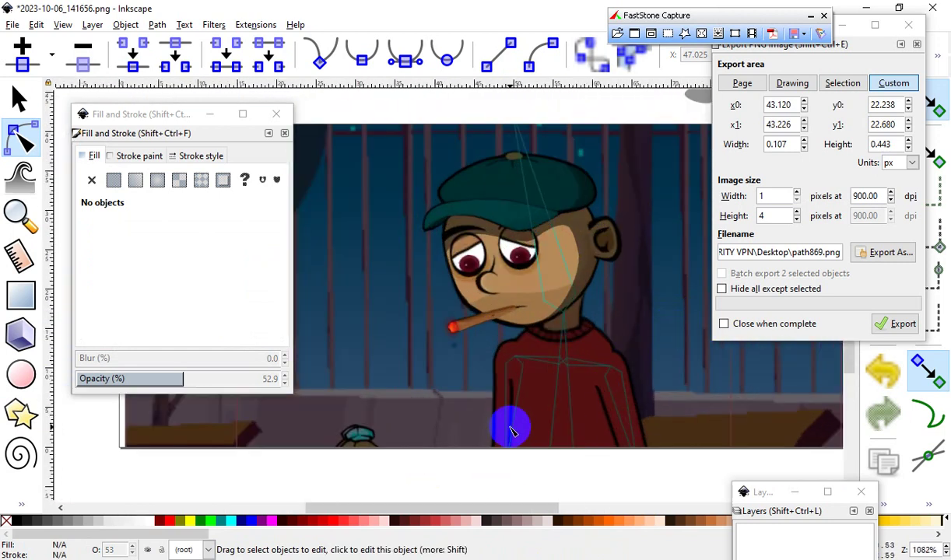
{"action": "scroll", "coordinate": [525, 365], "scroll_direction": "down", "scroll_amount": 1}
{"action": "scroll", "coordinate": [508, 416], "scroll_direction": "up", "scroll_amount": 2}
{"action": "scroll", "coordinate": [503, 403], "scroll_direction": "down", "scroll_amount": 1}
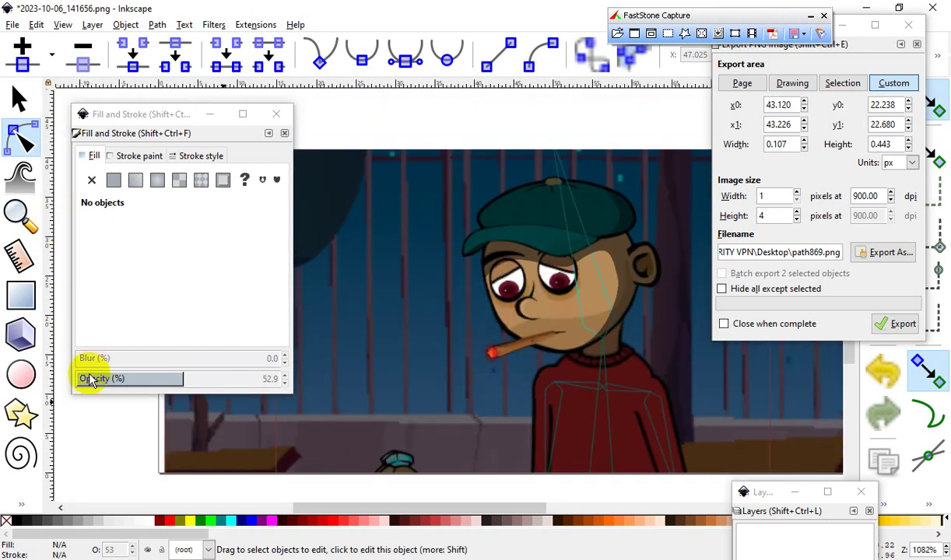
Step: Activate the Calligraphy tool and frame the empty fence area beside the cigar
{"action": "left_click", "coordinate": [21, 504]}
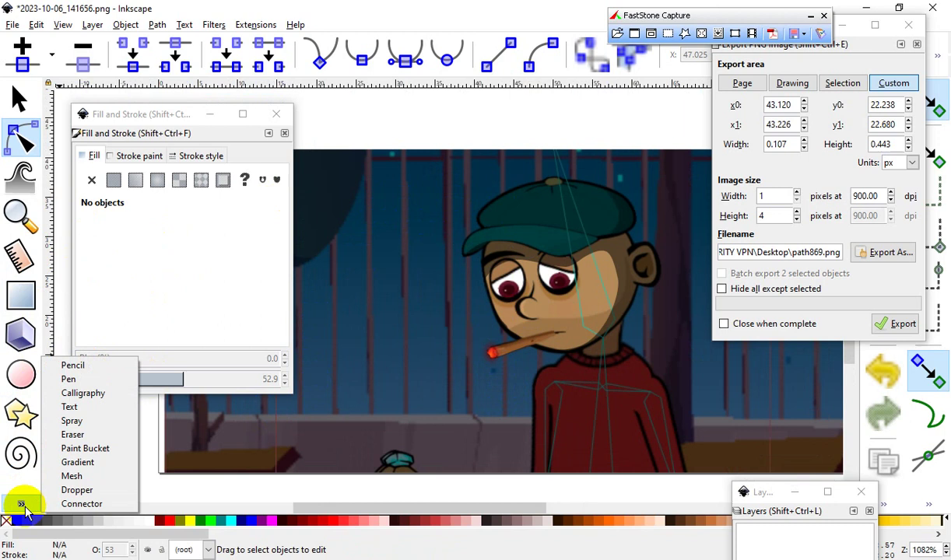
{"action": "left_click", "coordinate": [95, 393]}
{"action": "scroll", "coordinate": [436, 408], "scroll_direction": "down", "scroll_amount": 1}
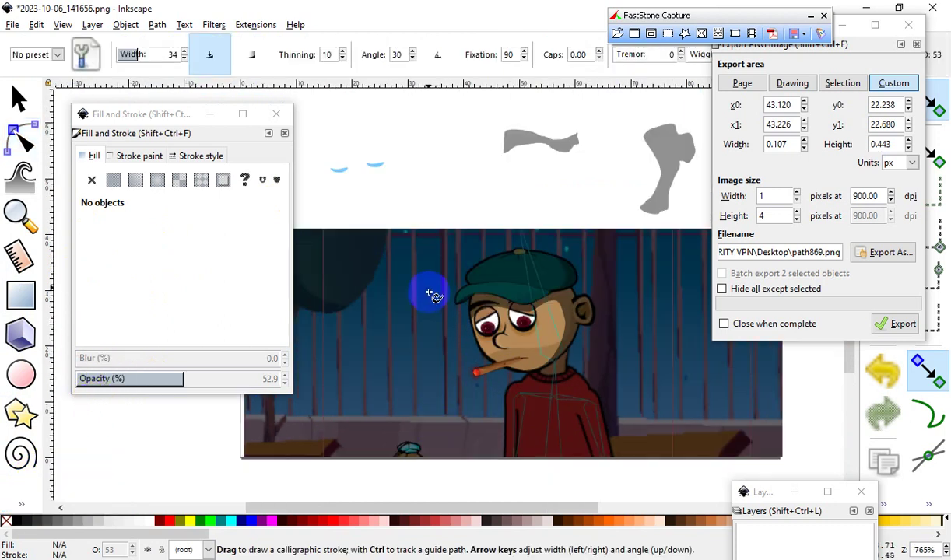
Step: Try a wavy vertical calligraphy stroke of width 34 beside the cigar and undo it
{"action": "left_click_drag", "start_coordinate": [429, 293], "coordinate": [445, 318]}
{"action": "left_click_drag", "start_coordinate": [443, 390], "coordinate": [444, 391]}
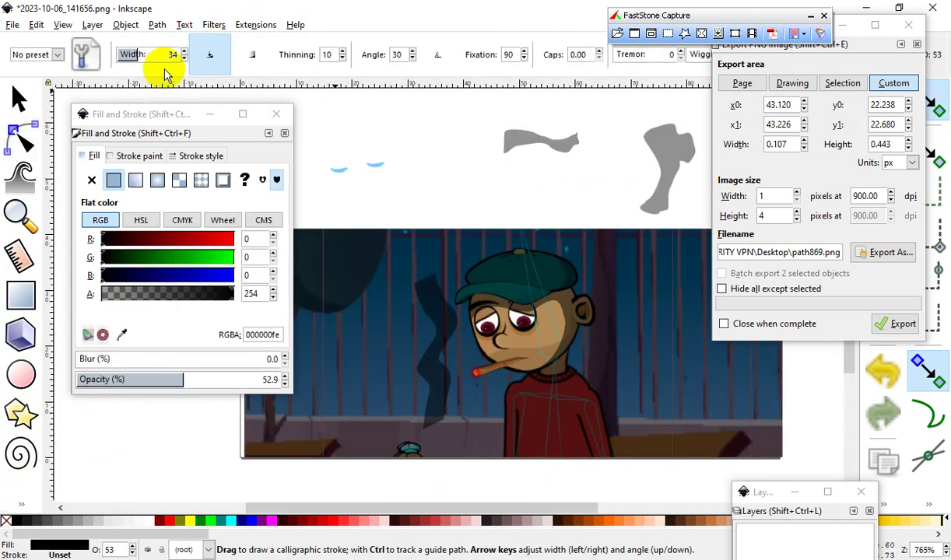
{"action": "left_click", "coordinate": [44, 30]}
{"action": "left_click", "coordinate": [78, 41]}
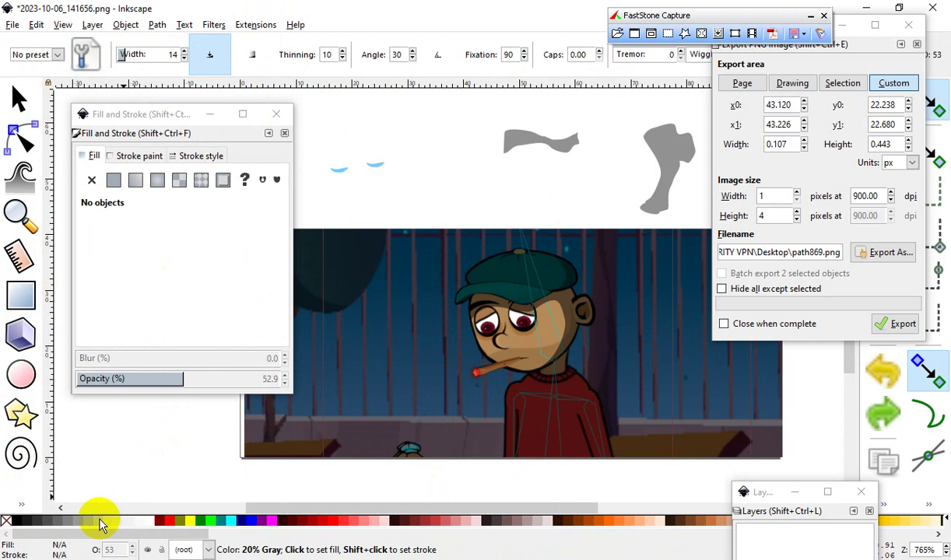
Step: Draw a wavy vertical smoke wisp beside the character in 20% gray with a calligraphy width of 14
{"action": "left_click_drag", "start_coordinate": [398, 281], "coordinate": [418, 312]}
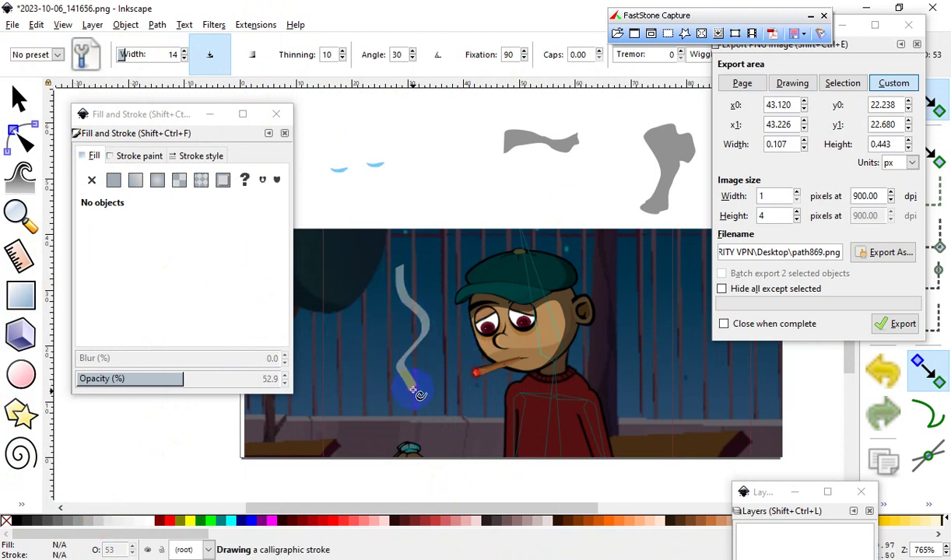
{"action": "left_click_drag", "start_coordinate": [413, 390], "coordinate": [405, 419]}
{"action": "scroll", "coordinate": [455, 389], "scroll_direction": "up", "scroll_amount": 1, "text": "ctrl"}
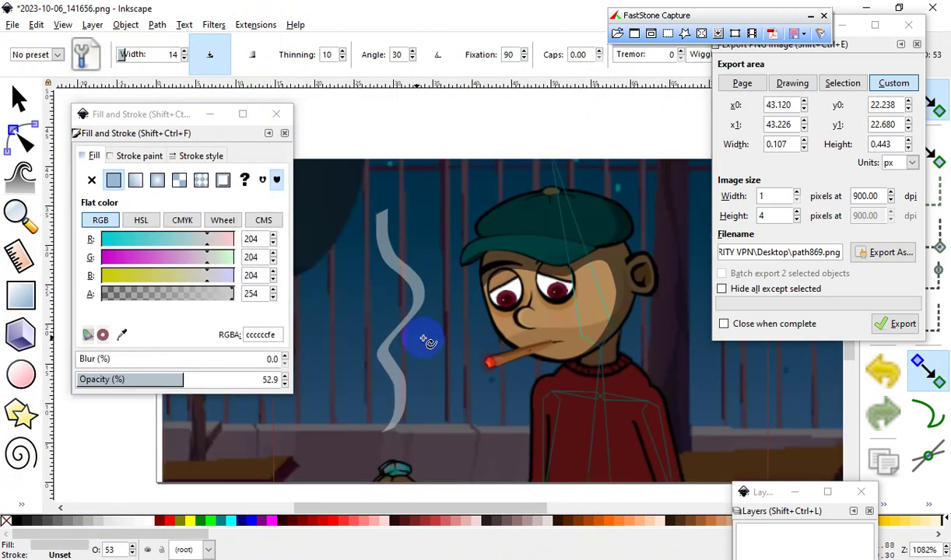
Step: Move the gray smoke wisp so its lower end sits on the cigar's glowing tip
{"action": "left_click", "coordinate": [14, 95]}
{"action": "mouse_move", "coordinate": [406, 360]}
{"action": "left_mouse_down"}
{"action": "mouse_move", "coordinate": [510, 431]}
{"action": "mouse_move", "coordinate": [499, 319]}
{"action": "left_mouse_up"}
{"action": "scroll", "coordinate": [515, 387], "scroll_direction": "down", "scroll_amount": 1, "text": "ctrl"}
{"action": "scroll", "coordinate": [512, 379], "scroll_direction": "up", "scroll_amount": 2, "text": "ctrl"}
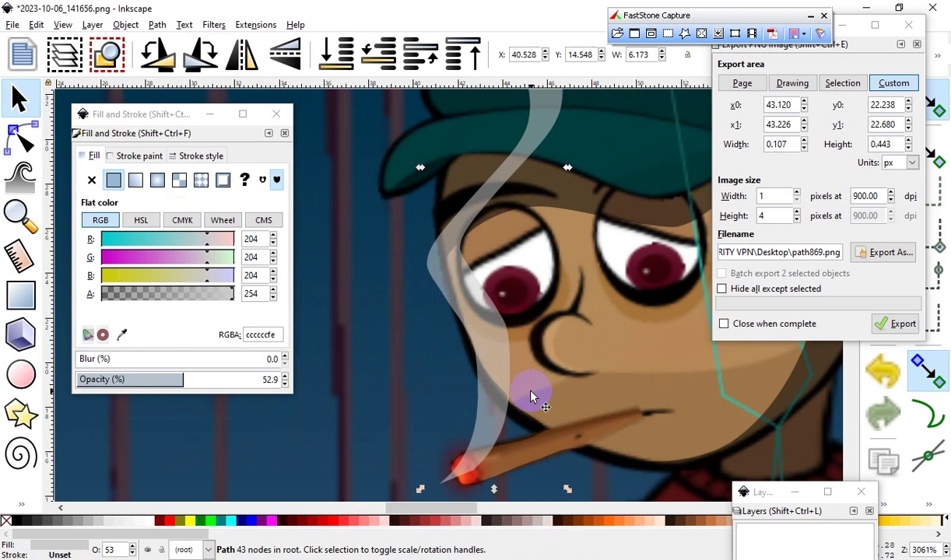
{"action": "scroll", "coordinate": [506, 372], "scroll_direction": "down", "scroll_amount": 1, "text": "ctrl"}
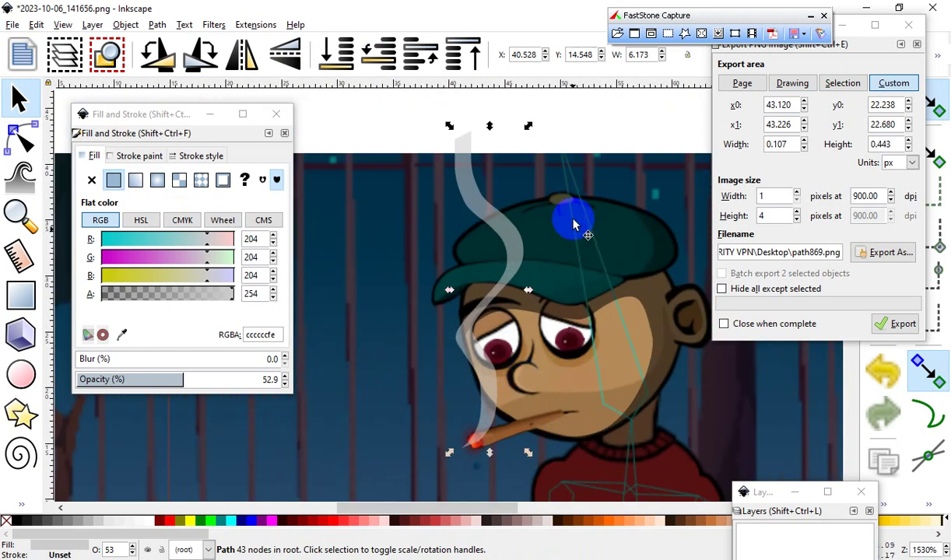
Step: Narrow the smoke wisp to a width of about 3.36 and rotate it so its upper end leans away from the cap
{"action": "mouse_move", "coordinate": [528, 292]}
{"action": "left_mouse_down"}
{"action": "mouse_move", "coordinate": [477, 291]}
{"action": "mouse_move", "coordinate": [495, 296]}
{"action": "left_mouse_up"}
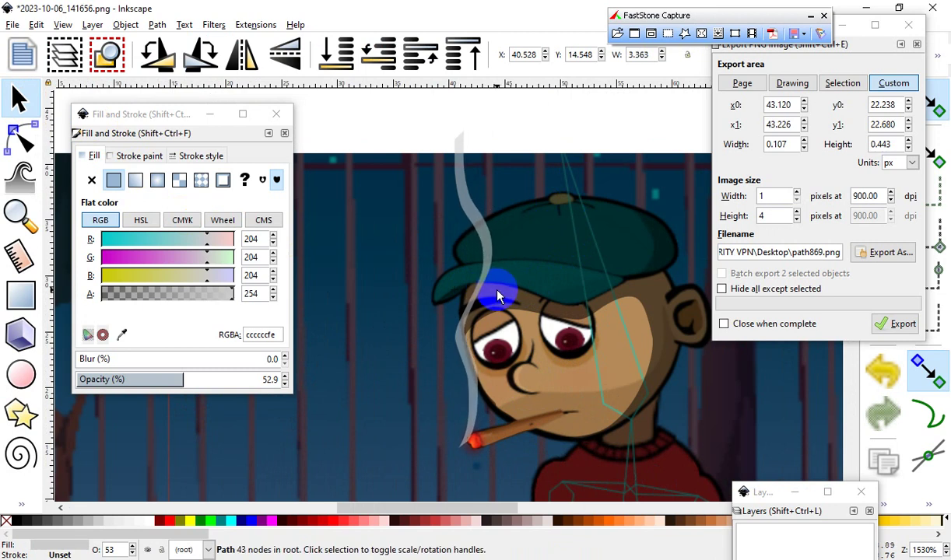
{"action": "mouse_move", "coordinate": [463, 374]}
{"action": "left_mouse_down"}
{"action": "mouse_move", "coordinate": [487, 382]}
{"action": "mouse_move", "coordinate": [477, 372]}
{"action": "left_mouse_up"}
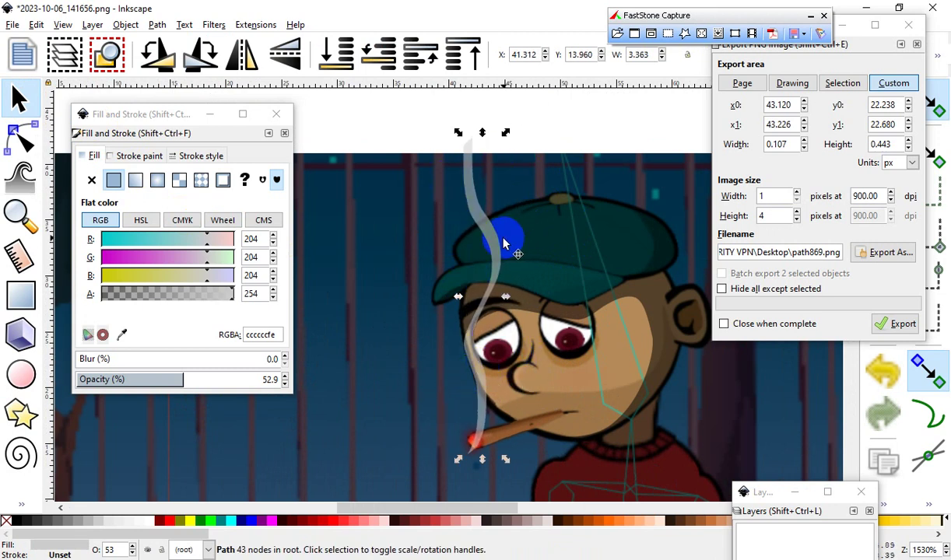
{"action": "left_click_drag", "start_coordinate": [456, 131], "coordinate": [407, 142]}
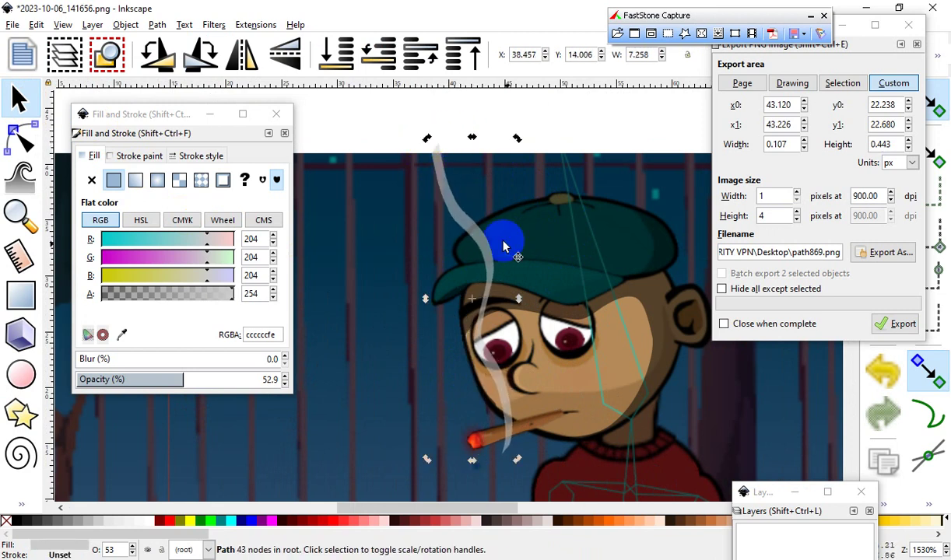
Step: Move the smoke wisp so its lower end meets the cigar's glowing tip and set its blur to 4.3%
{"action": "left_click_drag", "start_coordinate": [482, 252], "coordinate": [445, 246]}
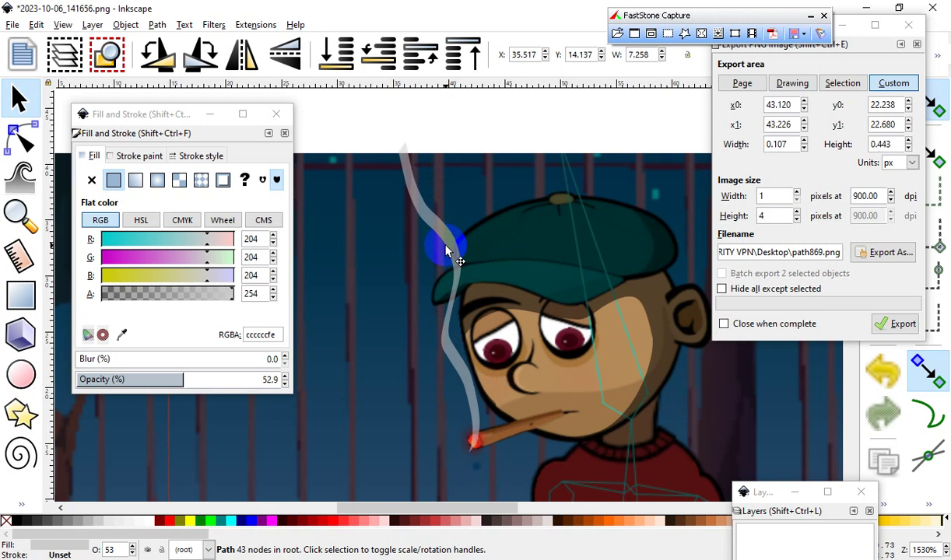
{"action": "scroll", "coordinate": [445, 414], "scroll_direction": "up", "scroll_amount": 1, "text": "ctrl"}
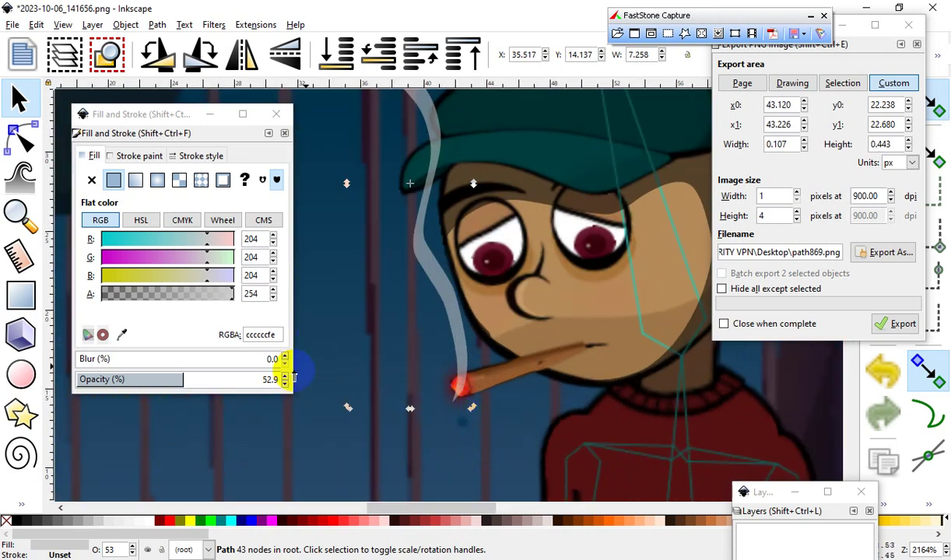
{"action": "left_click", "coordinate": [91, 359]}
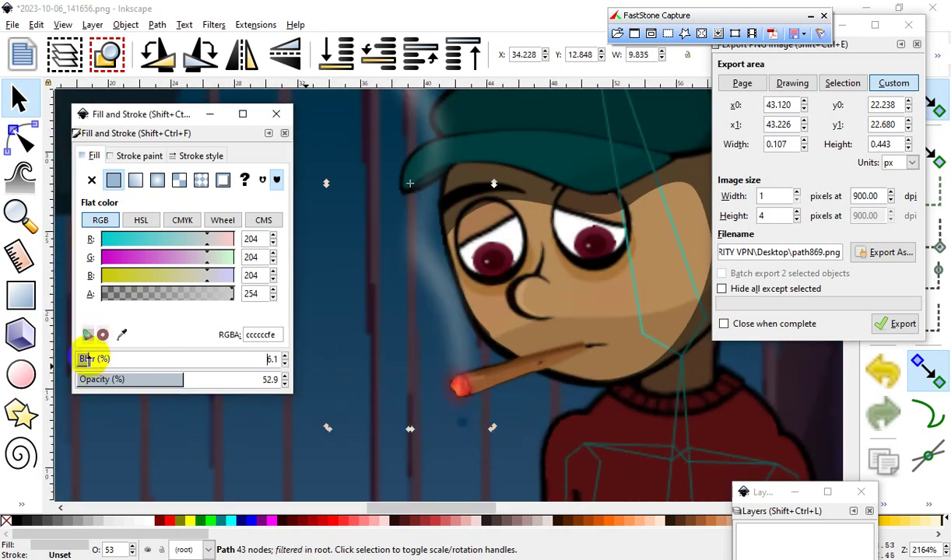
{"action": "left_click_drag", "start_coordinate": [82, 359], "coordinate": [85, 363]}
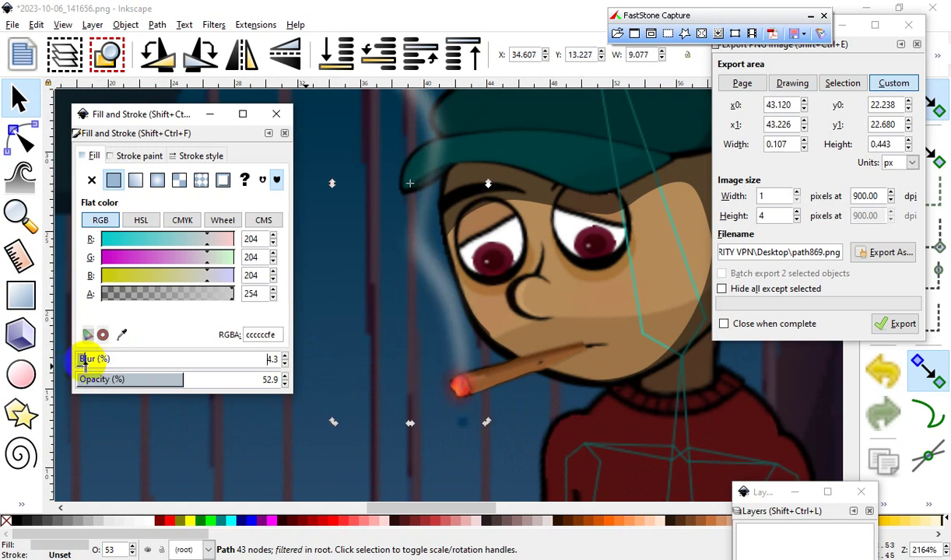
Step: Examine the blurred smoke wisp against the character's face, the cigar and the whole scene
{"action": "scroll", "coordinate": [371, 389], "scroll_direction": "down", "scroll_amount": 2}
{"action": "scroll", "coordinate": [558, 323], "scroll_direction": "up", "scroll_amount": 1}
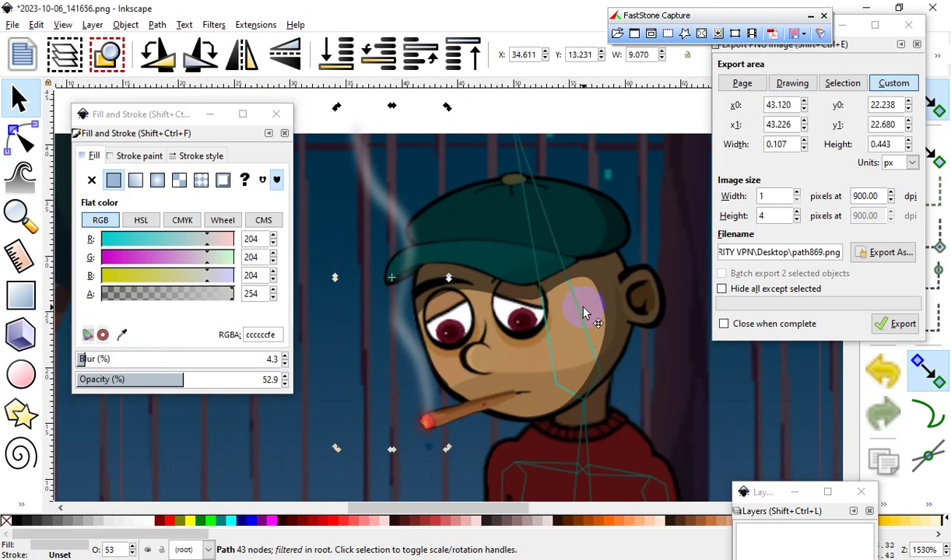
{"action": "left_click", "coordinate": [585, 313]}
{"action": "scroll", "coordinate": [523, 354], "scroll_direction": "down", "scroll_amount": 2}
{"action": "scroll", "coordinate": [485, 378], "scroll_direction": "up", "scroll_amount": 4}
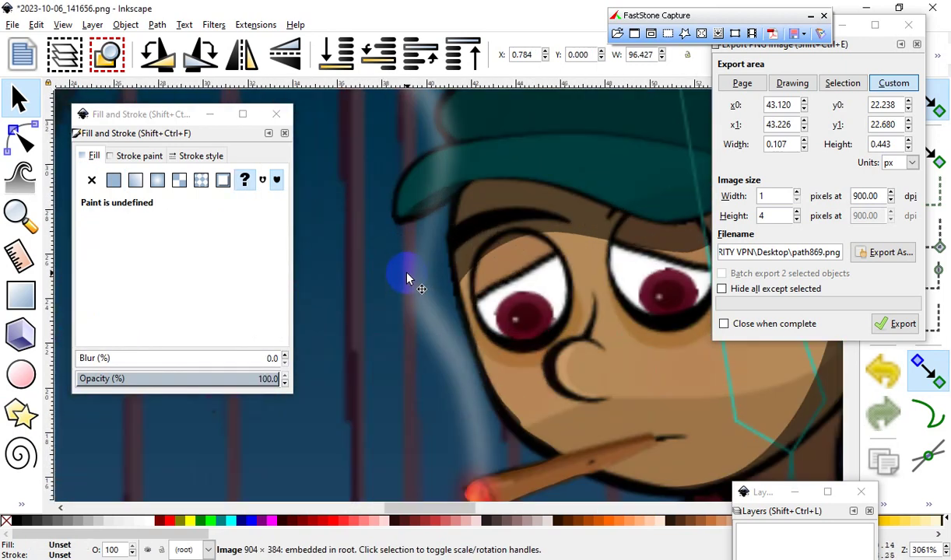
{"action": "scroll", "coordinate": [481, 261], "scroll_direction": "down", "scroll_amount": 3}
{"action": "scroll", "coordinate": [369, 314], "scroll_direction": "down", "scroll_amount": 2}
{"action": "scroll", "coordinate": [437, 312], "scroll_direction": "up", "scroll_amount": 4}
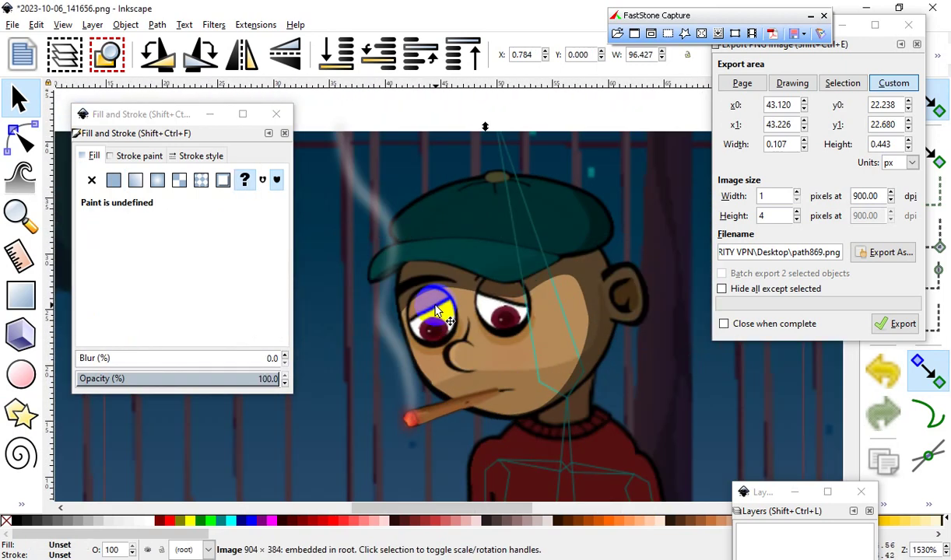
{"action": "scroll", "coordinate": [518, 382], "scroll_direction": "down", "scroll_amount": 2}
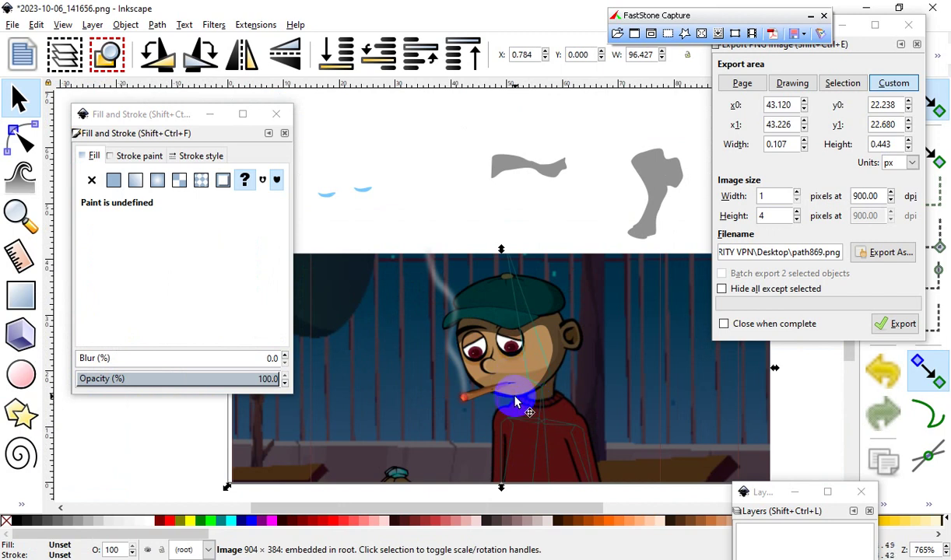
{"action": "scroll", "coordinate": [516, 402], "scroll_direction": "up", "scroll_amount": 2}
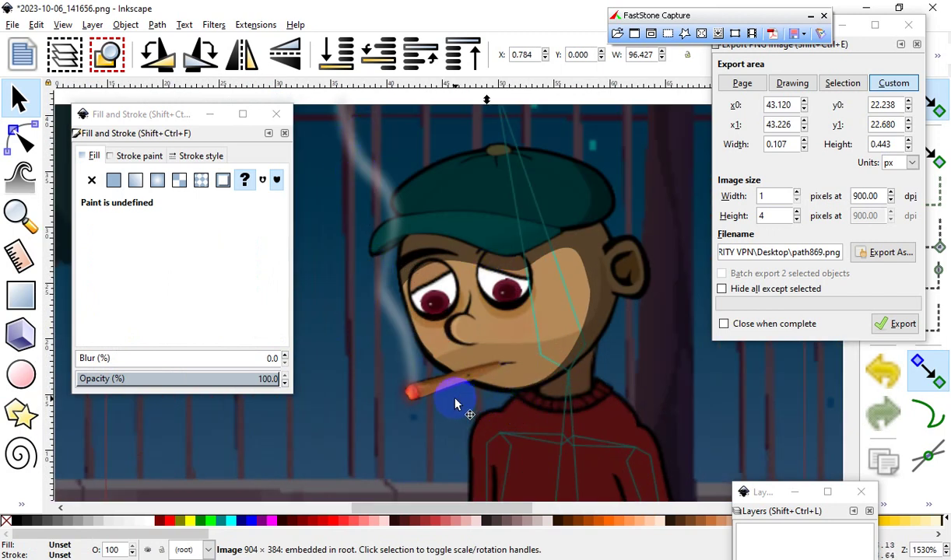
{"action": "scroll", "coordinate": [456, 404], "scroll_direction": "up", "scroll_amount": 2}
{"action": "scroll", "coordinate": [570, 311], "scroll_direction": "down", "scroll_amount": 2}
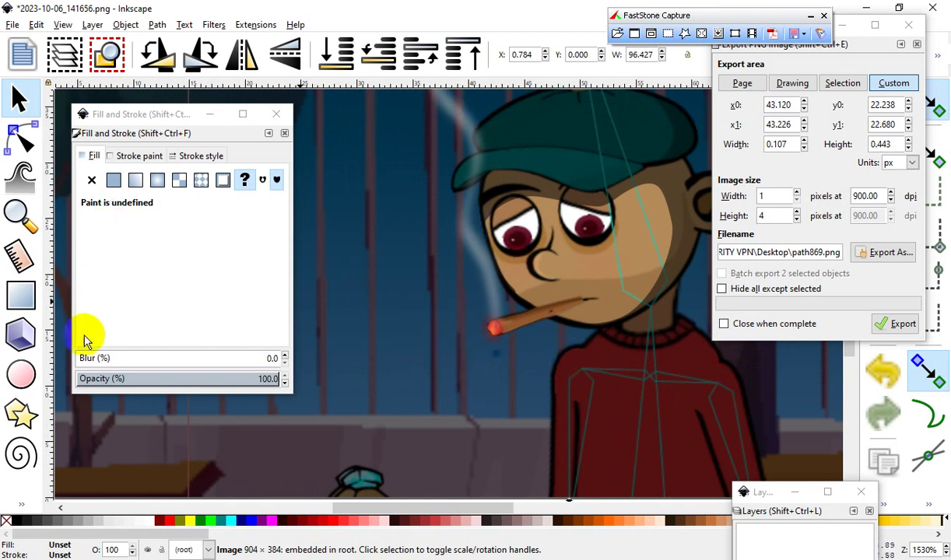
Step: Draw a small circle with a radius of about 1.6 px beside the cigar and bucket-fill its left part
{"action": "left_click", "coordinate": [21, 373]}
{"action": "left_click_drag", "start_coordinate": [354, 279], "coordinate": [389, 312]}
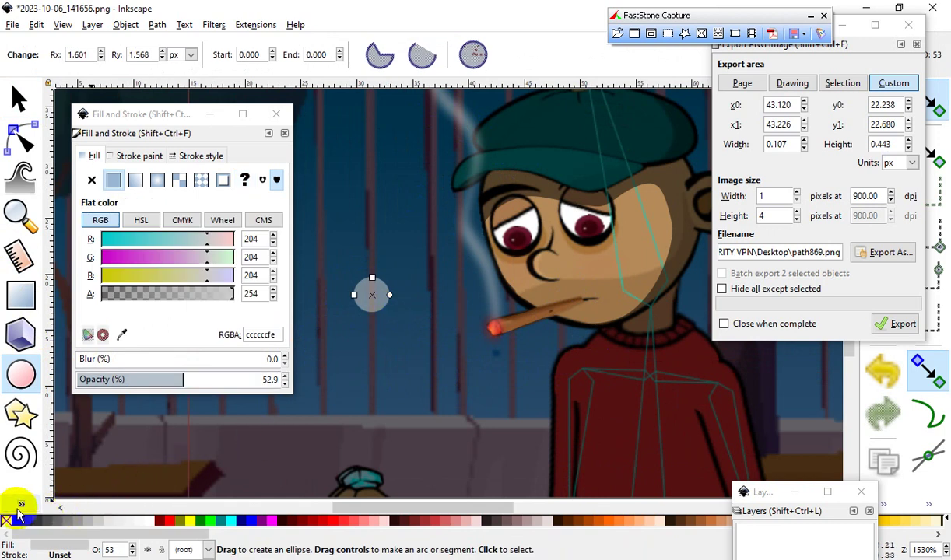
{"action": "left_click", "coordinate": [21, 503]}
{"action": "left_click", "coordinate": [85, 448]}
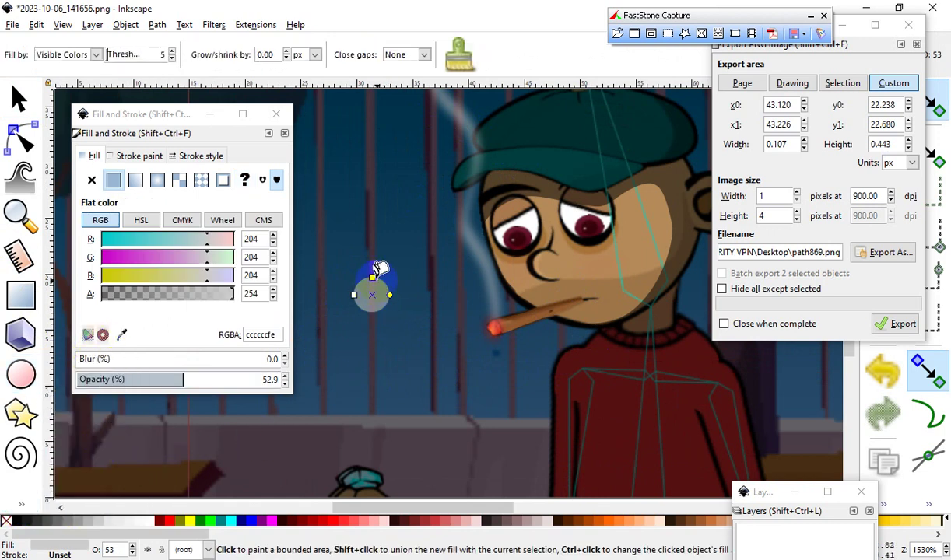
{"action": "left_click", "coordinate": [367, 289]}
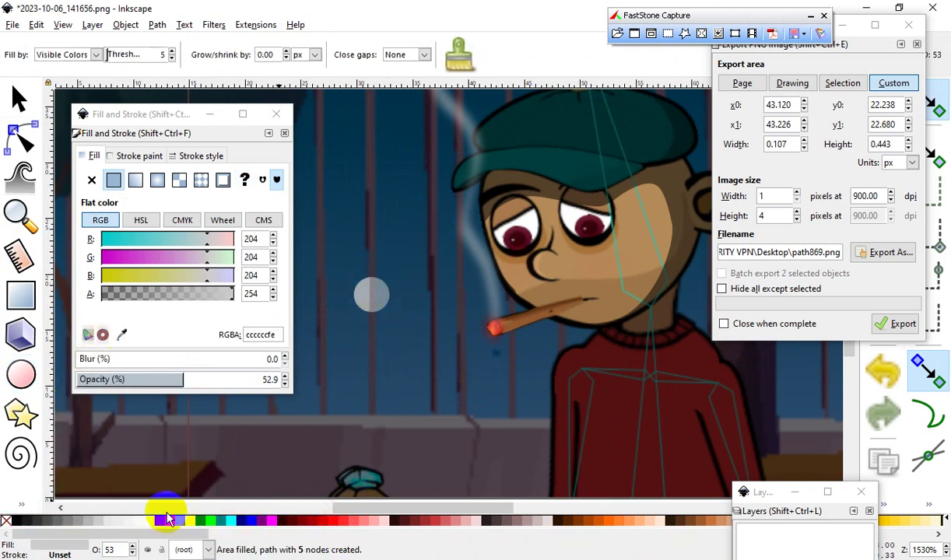
Step: Color the bucket-filled half-circle red, move it clear of the circle, and set its blur to 20.1% and opacity to 100%
{"action": "left_click", "coordinate": [165, 520]}
{"action": "left_click", "coordinate": [24, 95]}
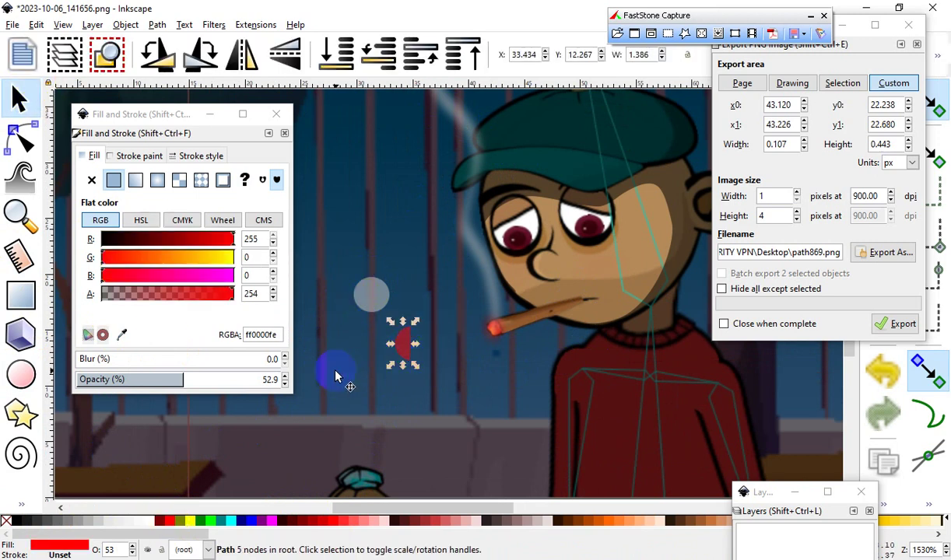
{"action": "left_click", "coordinate": [98, 360]}
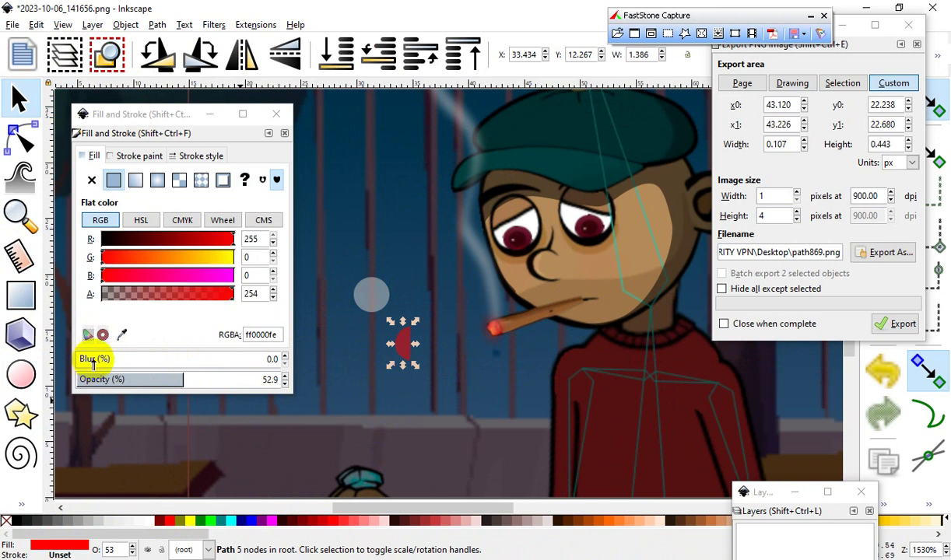
{"action": "left_click_drag", "start_coordinate": [93, 362], "coordinate": [117, 365]}
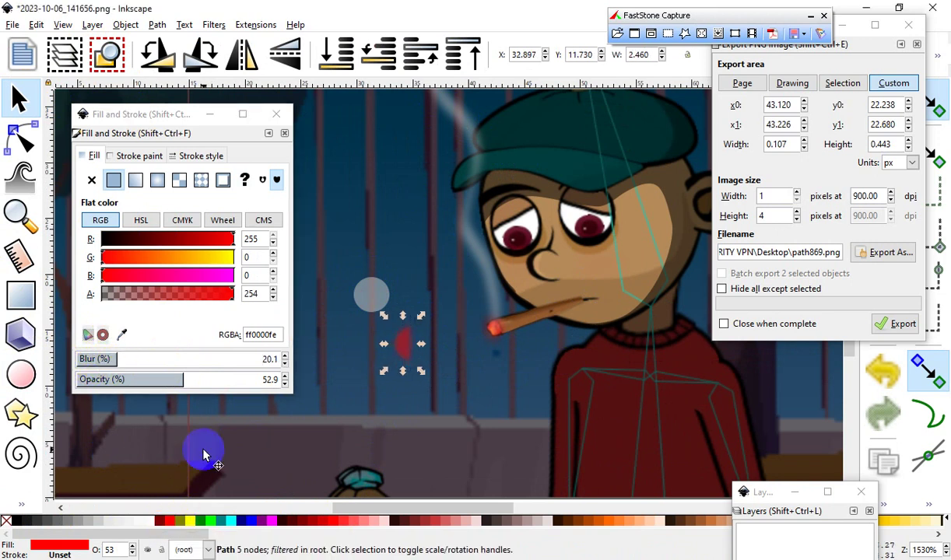
{"action": "left_click_drag", "start_coordinate": [124, 373], "coordinate": [342, 408]}
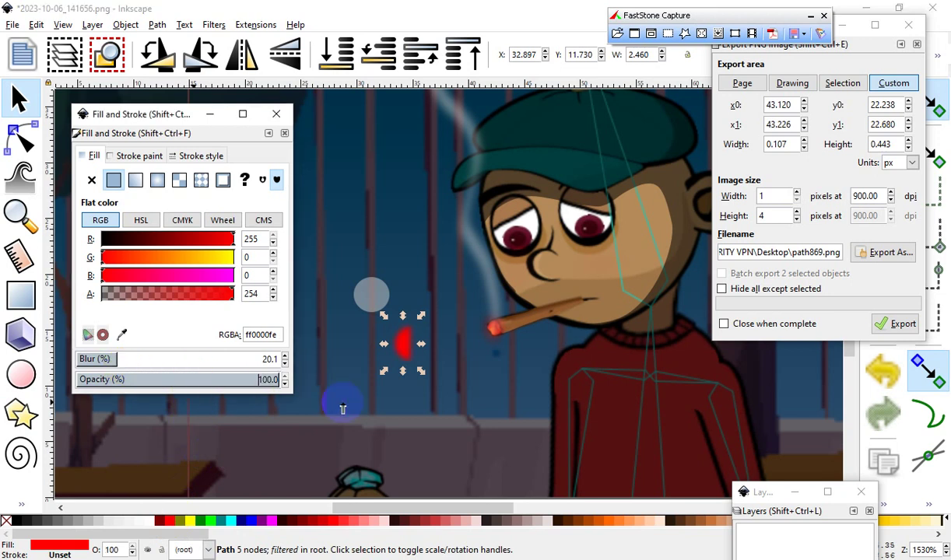
Step: Place the blurred red shape on the cigar's tip and shrink it to a width of about 1.46
{"action": "left_click_drag", "start_coordinate": [431, 364], "coordinate": [479, 333]}
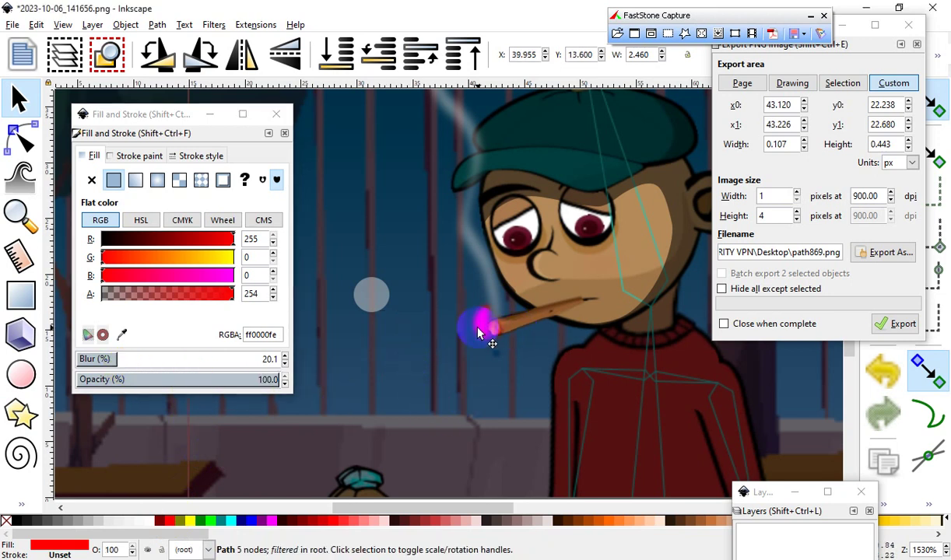
{"action": "scroll", "coordinate": [498, 333], "scroll_direction": "up", "scroll_amount": 2, "text": "ctrl"}
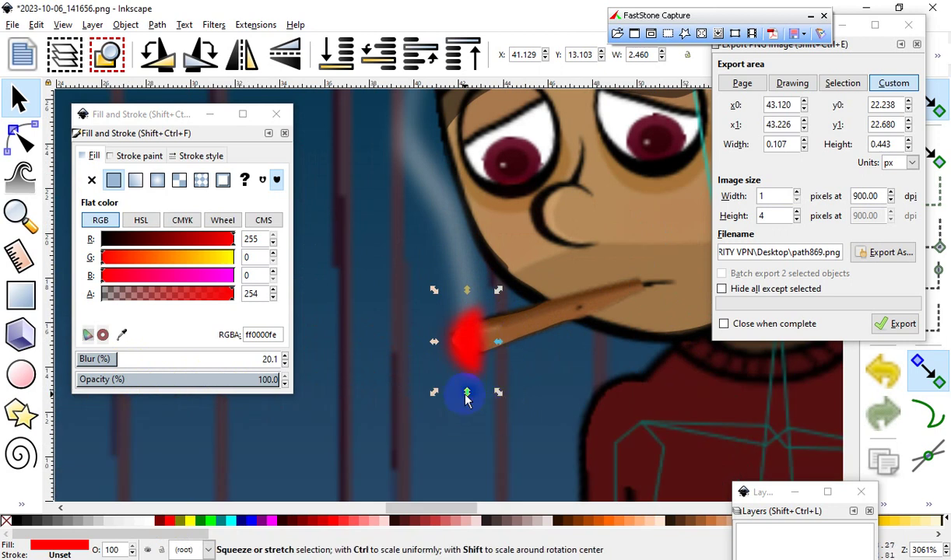
{"action": "left_click_drag", "start_coordinate": [467, 396], "coordinate": [464, 342]}
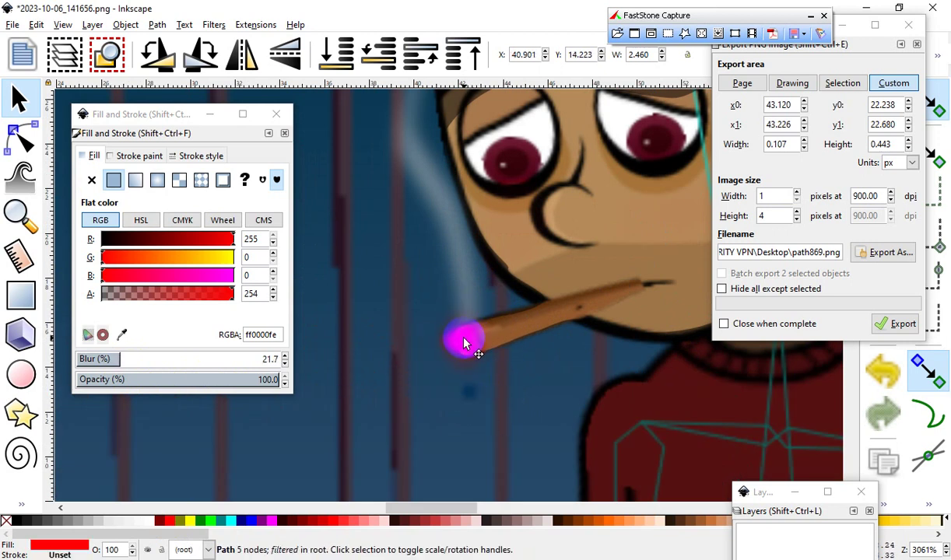
{"action": "left_click_drag", "start_coordinate": [431, 345], "coordinate": [447, 383]}
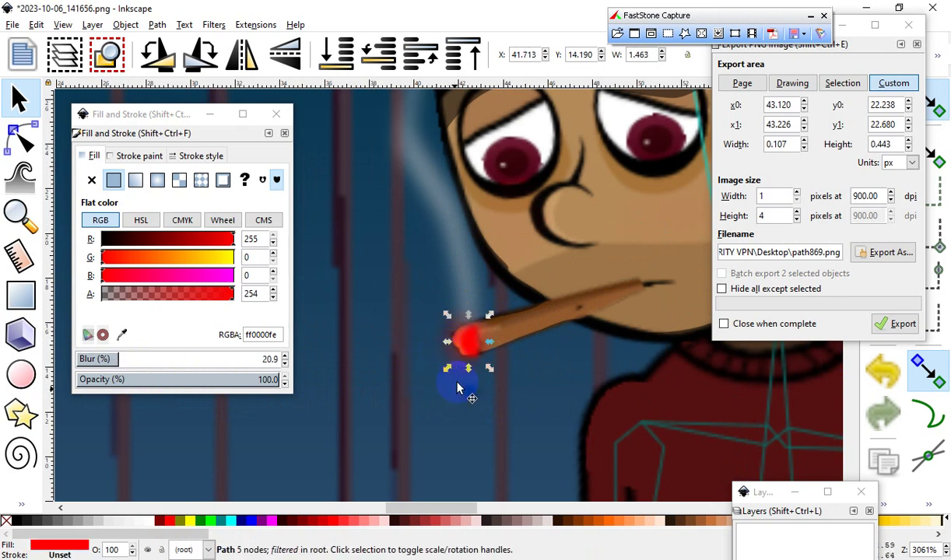
Step: Raise the red shape's blur to 43.5% and align it with the end of the cigar
{"action": "left_click_drag", "start_coordinate": [141, 358], "coordinate": [165, 360]}
{"action": "scroll", "coordinate": [518, 335], "scroll_direction": "down", "scroll_amount": 3}
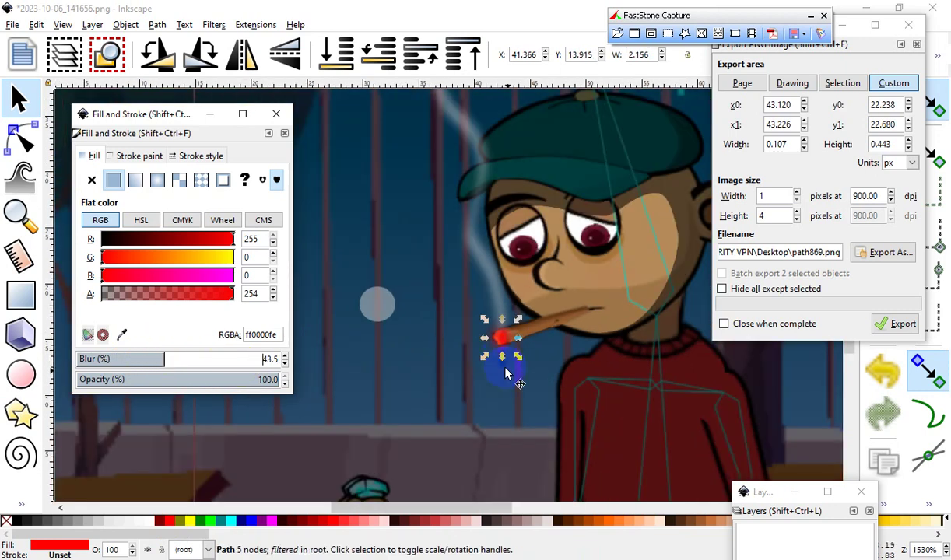
{"action": "left_click", "coordinate": [470, 440]}
{"action": "scroll", "coordinate": [440, 428], "scroll_direction": "down", "scroll_amount": 2}
{"action": "scroll", "coordinate": [463, 384], "scroll_direction": "up", "scroll_amount": 7}
{"action": "left_click_drag", "start_coordinate": [470, 383], "coordinate": [445, 399]}
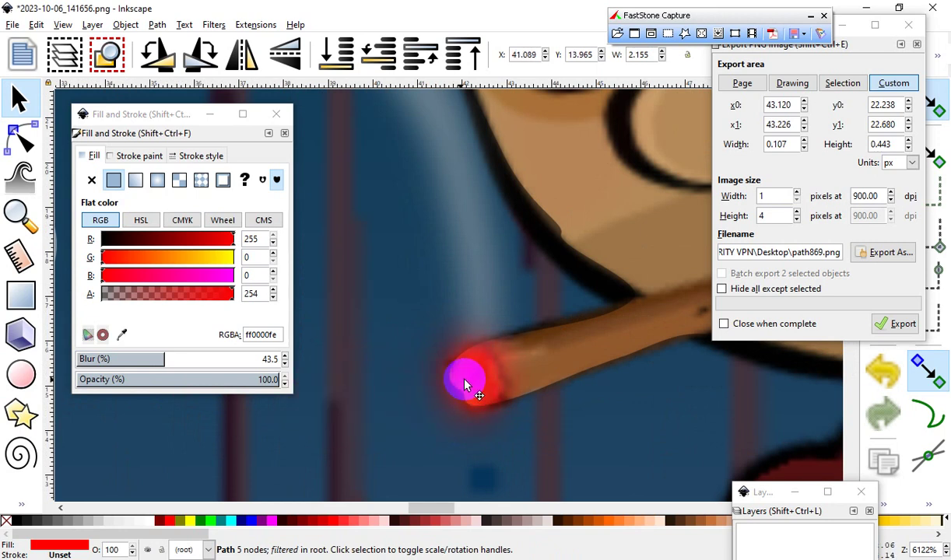
{"action": "scroll", "coordinate": [498, 398], "scroll_direction": "down", "scroll_amount": 3}
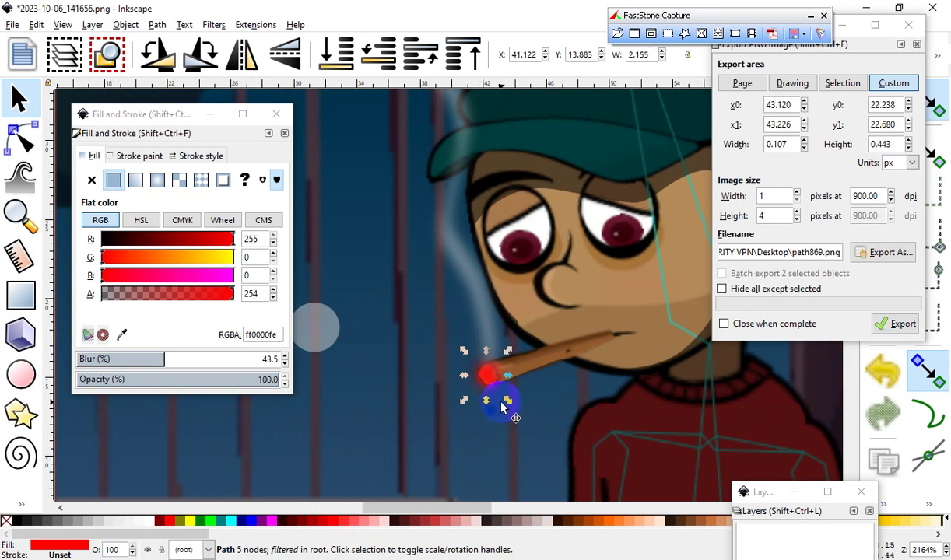
Step: Enlarge the red glow around the cigar's tip to a width of about 4.52 and set its opacity to 47.8%
{"action": "left_click_drag", "start_coordinate": [506, 399], "coordinate": [499, 424]}
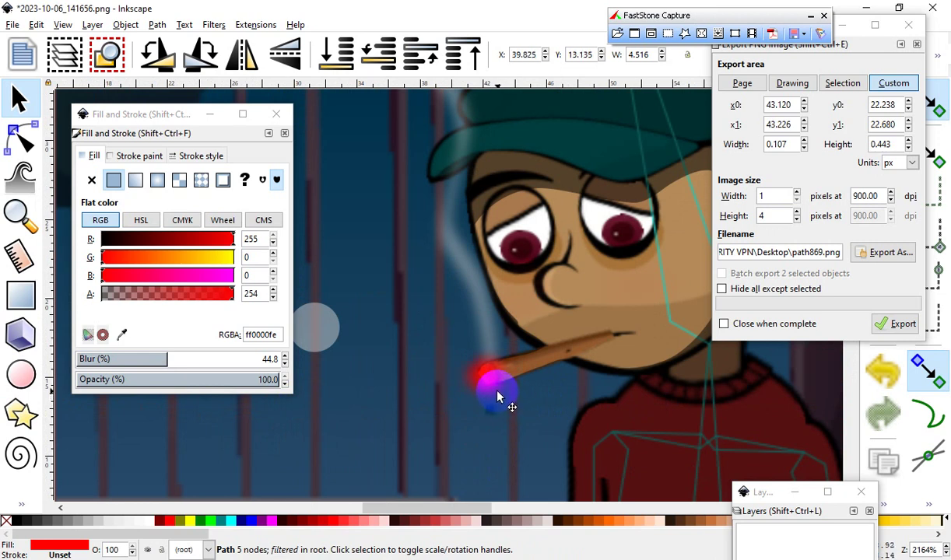
{"action": "left_click_drag", "start_coordinate": [500, 396], "coordinate": [498, 390]}
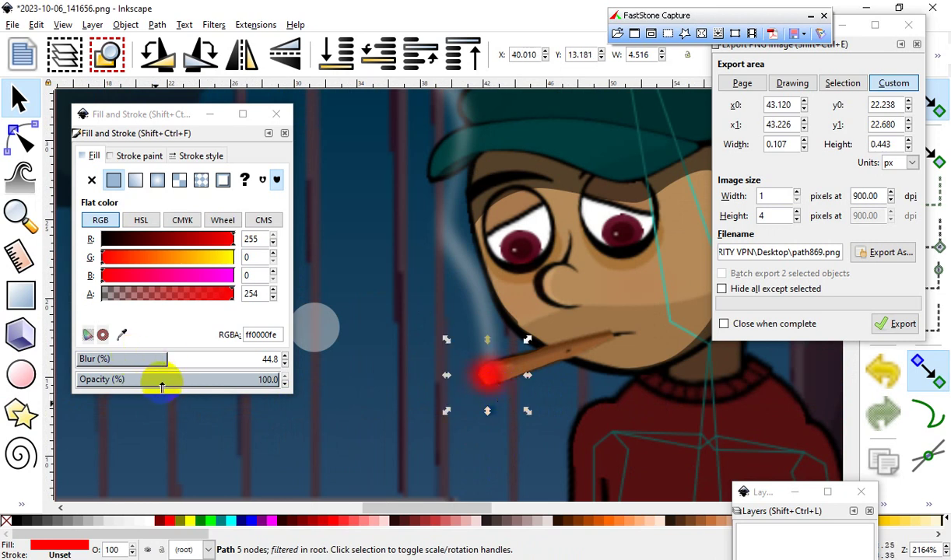
{"action": "left_click", "coordinate": [227, 379]}
{"action": "left_click_drag", "start_coordinate": [227, 379], "coordinate": [182, 374]}
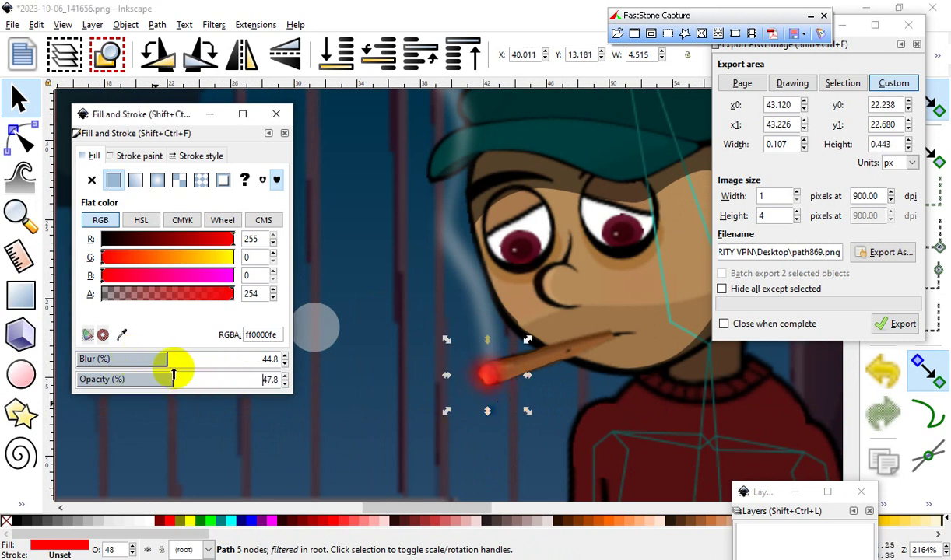
{"action": "left_click", "coordinate": [373, 416]}
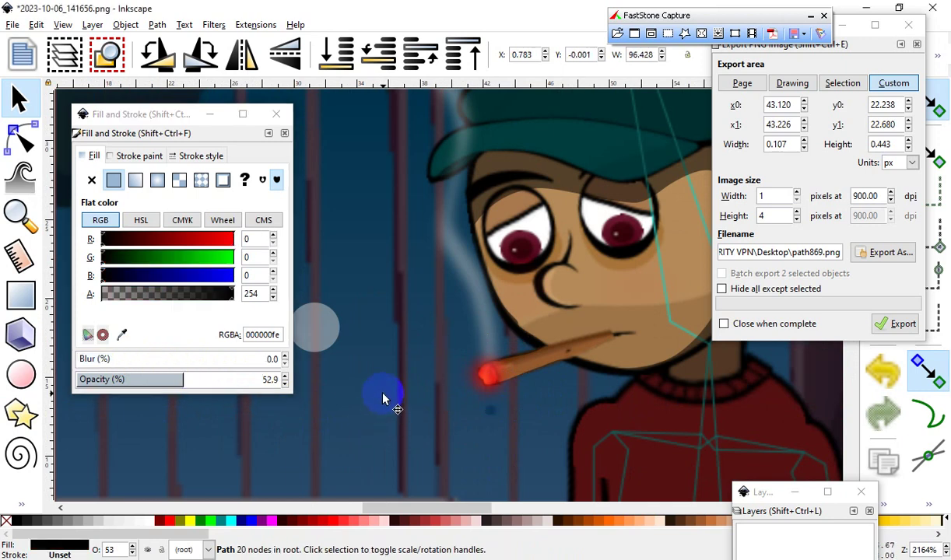
Step: Examine the cigar's red glow and the smoke wisp up close and within the whole park scene
{"action": "scroll", "coordinate": [386, 393], "scroll_direction": "down", "scroll_amount": 3}
{"action": "scroll", "coordinate": [422, 350], "scroll_direction": "up", "scroll_amount": 5}
{"action": "scroll", "coordinate": [492, 326], "scroll_direction": "down", "scroll_amount": 3}
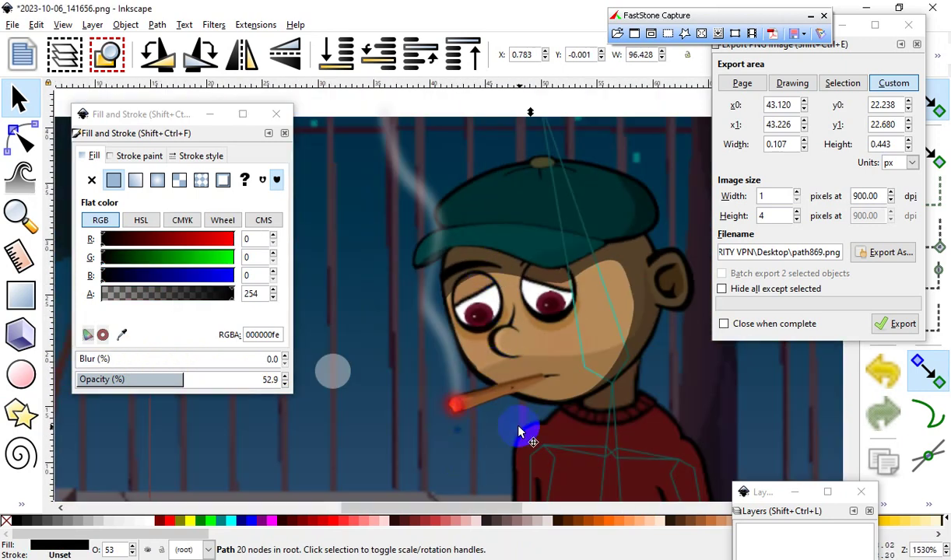
{"action": "scroll", "coordinate": [399, 314], "scroll_direction": "down", "scroll_amount": 1}
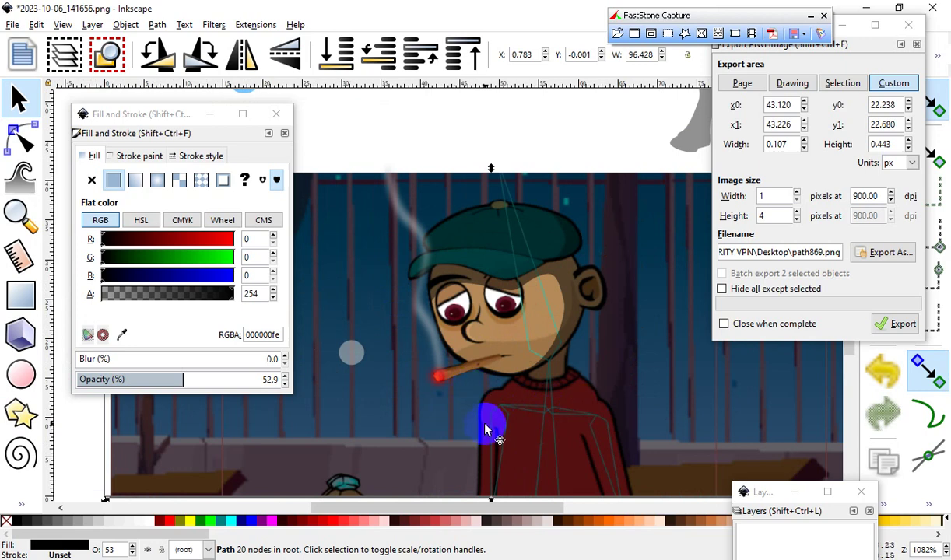
{"action": "scroll", "coordinate": [547, 259], "scroll_direction": "up", "scroll_amount": 2}
{"action": "scroll", "coordinate": [585, 258], "scroll_direction": "down", "scroll_amount": 2}
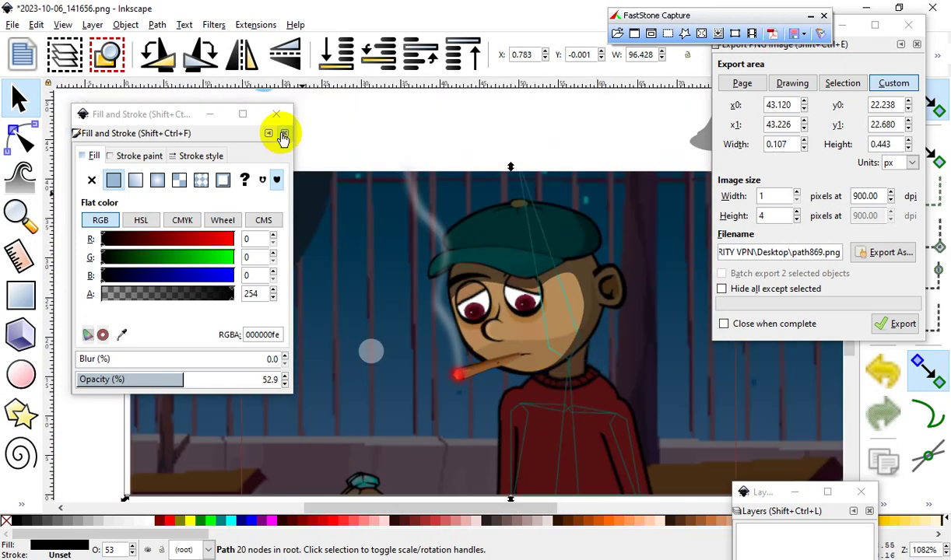
{"action": "scroll", "coordinate": [484, 392], "scroll_direction": "down", "scroll_amount": 2}
{"action": "scroll", "coordinate": [459, 347], "scroll_direction": "up", "scroll_amount": 1}
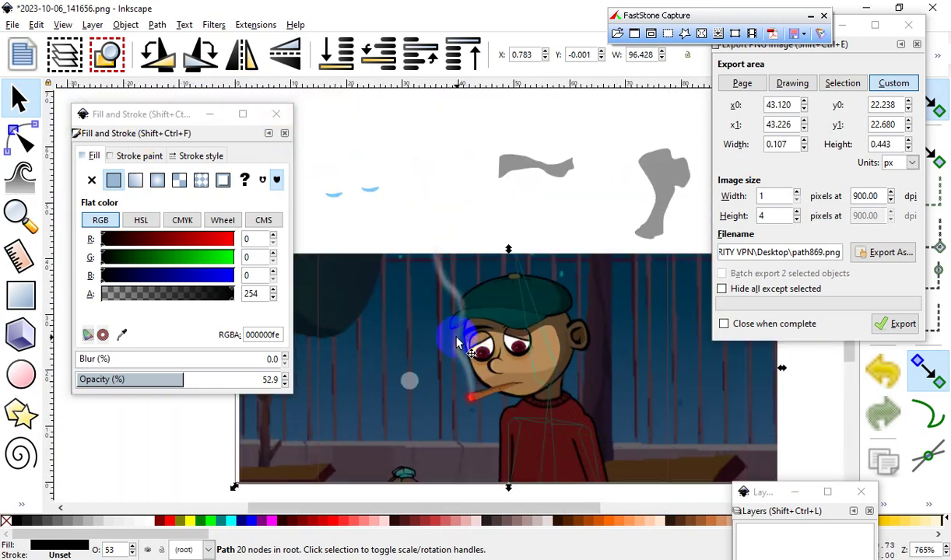
Step: Place the small light-blue crescent shape in the blank area just above the scene, near the character's cap
{"action": "left_click", "coordinate": [371, 192]}
{"action": "left_click_drag", "start_coordinate": [440, 212], "coordinate": [410, 175]}
{"action": "left_click", "coordinate": [367, 192]}
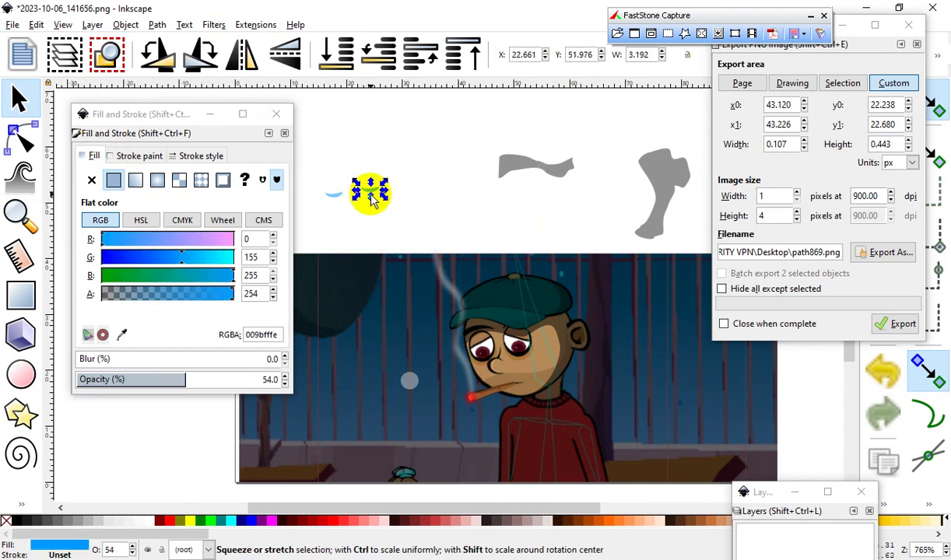
{"action": "left_click", "coordinate": [508, 233]}
{"action": "scroll", "coordinate": [508, 233], "scroll_direction": "up", "scroll_amount": 7}
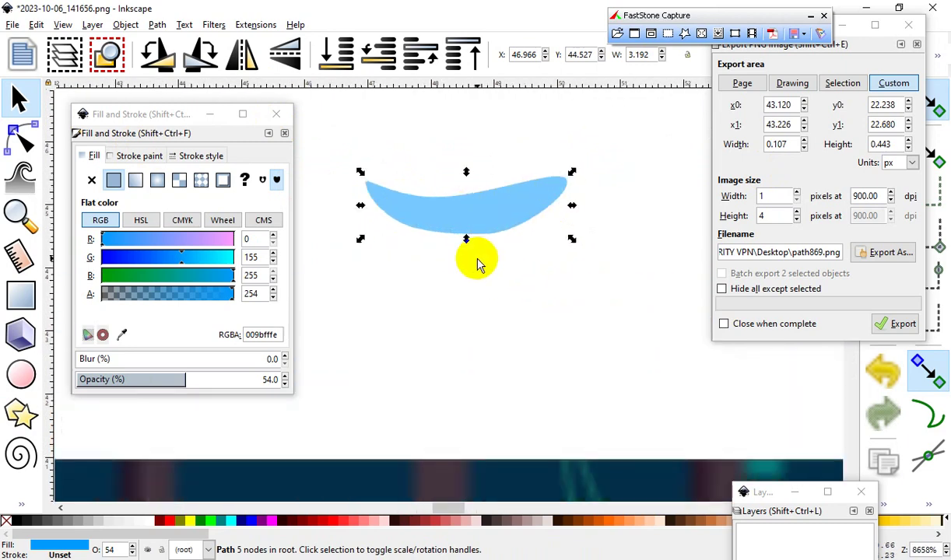
{"action": "scroll", "coordinate": [484, 253], "scroll_direction": "down", "scroll_amount": 2}
{"action": "left_click", "coordinate": [442, 306]}
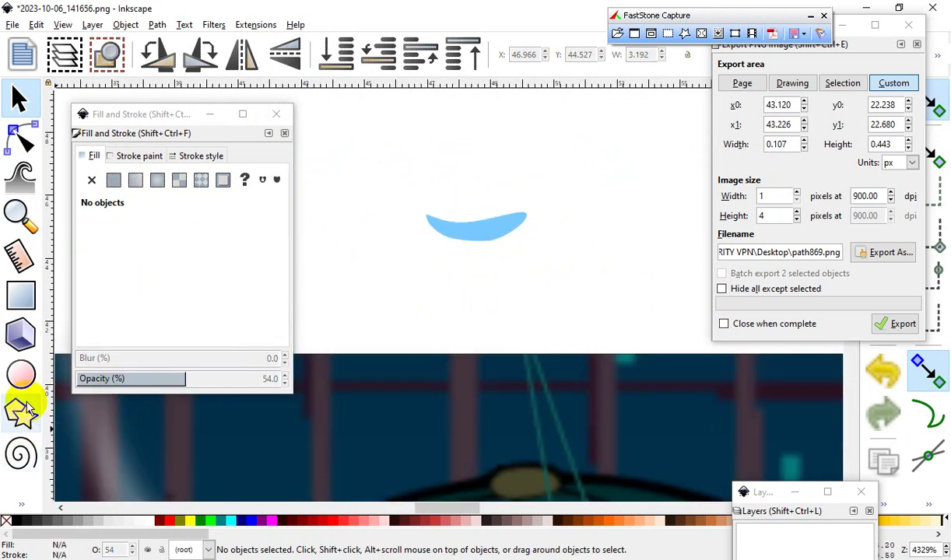
Step: Draw a flat red ellipse about 4.25 px wide and 1.54 px high across the lower half of the eye beside the nose
{"action": "left_click", "coordinate": [17, 377]}
{"action": "scroll", "coordinate": [524, 293], "scroll_direction": "down", "scroll_amount": 3}
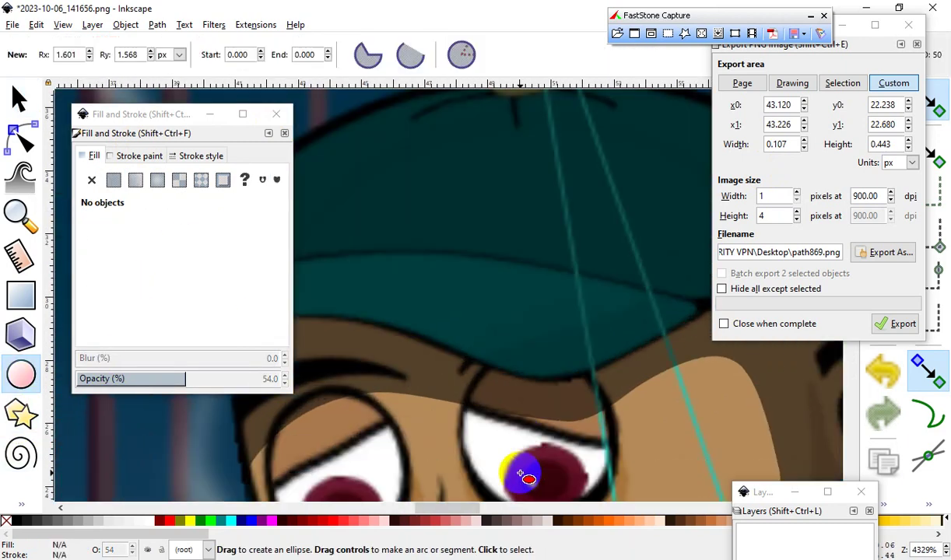
{"action": "scroll", "coordinate": [471, 424], "scroll_direction": "up", "scroll_amount": 2}
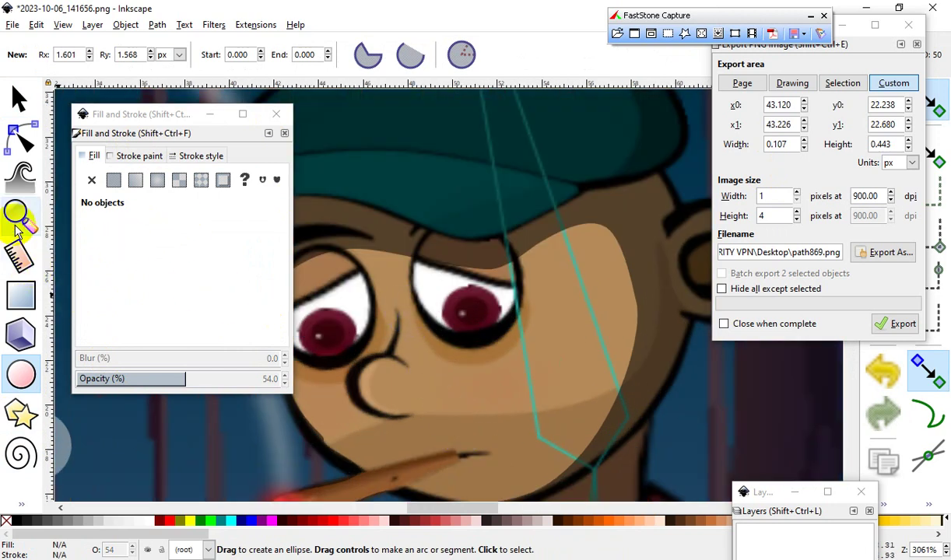
{"action": "left_click", "coordinate": [21, 503]}
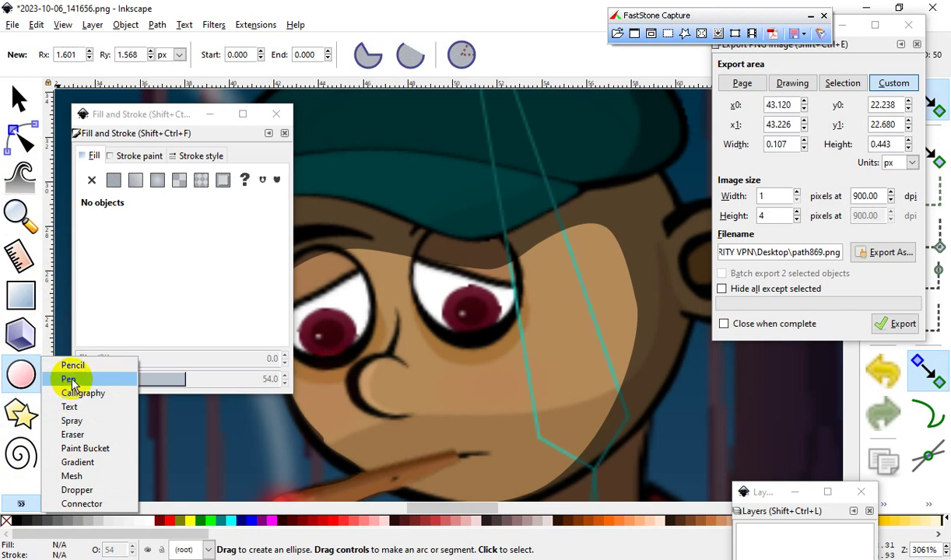
{"action": "left_click", "coordinate": [15, 373]}
{"action": "mouse_move", "coordinate": [408, 303]}
{"action": "left_mouse_down"}
{"action": "mouse_move", "coordinate": [504, 326]}
{"action": "mouse_move", "coordinate": [493, 342]}
{"action": "mouse_move", "coordinate": [503, 338]}
{"action": "left_mouse_up"}
Step: Try to fill the red ellipse with the Paint Bucket while it overlaps the eye
{"action": "left_click", "coordinate": [21, 504]}
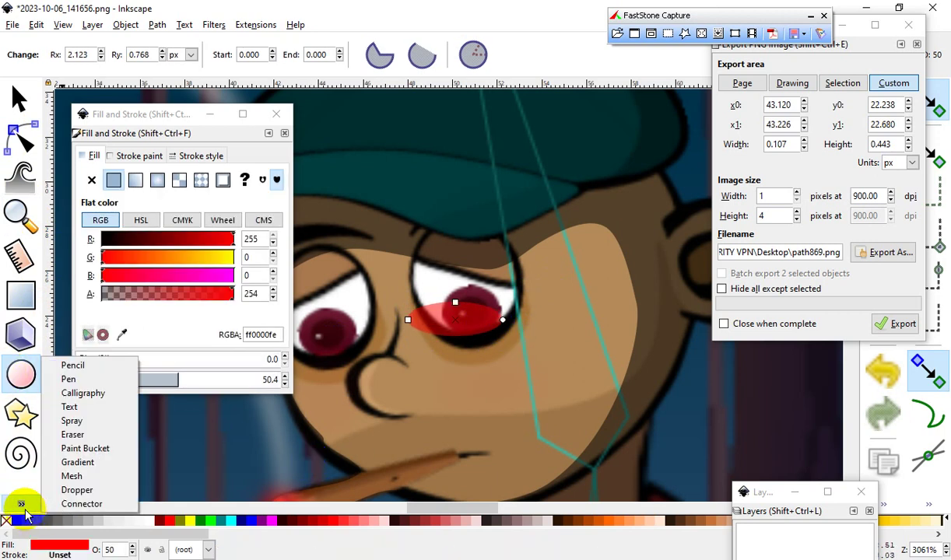
{"action": "left_click", "coordinate": [106, 436]}
{"action": "scroll", "coordinate": [424, 325], "scroll_direction": "up", "scroll_amount": 3}
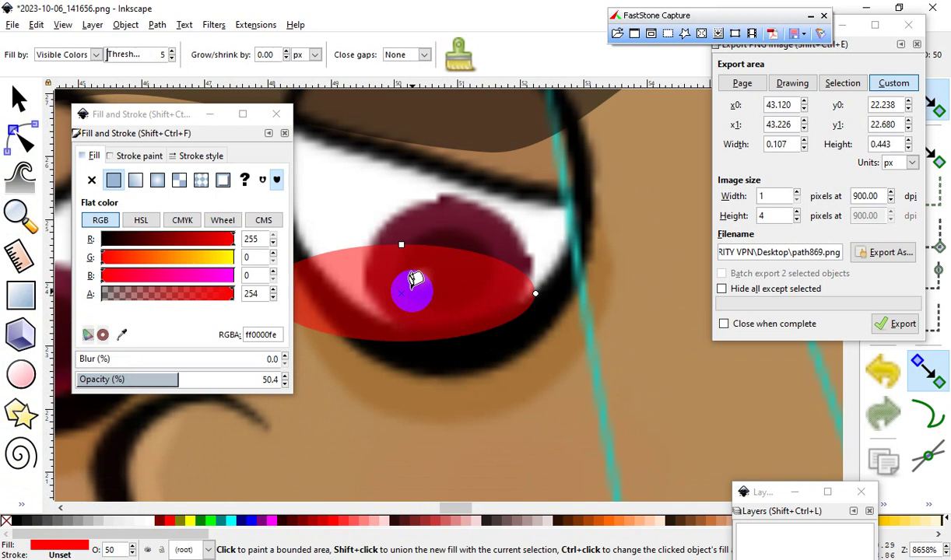
{"action": "left_click", "coordinate": [412, 292]}
{"action": "scroll", "coordinate": [565, 324], "scroll_direction": "down", "scroll_amount": 2}
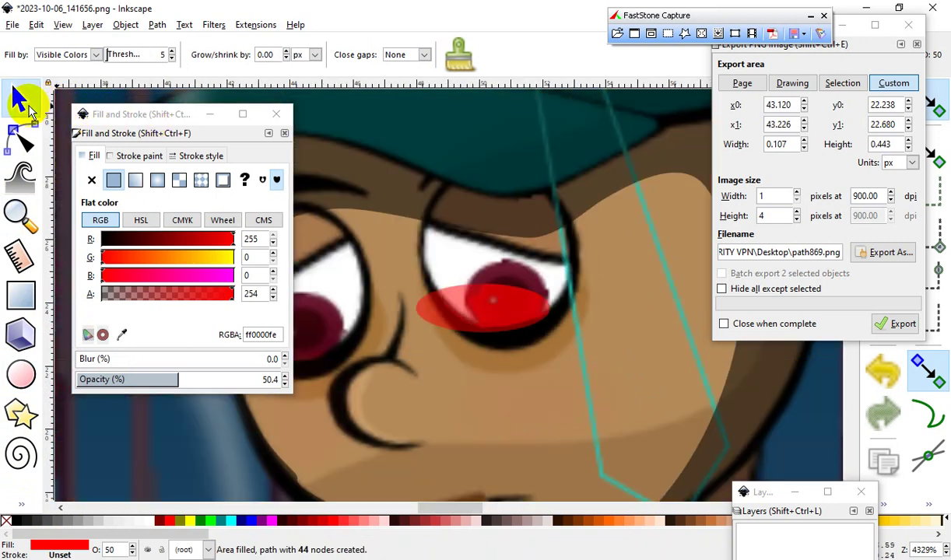
Step: Separate the bucket-filled piece from the ellipse, move the ellipse beside the nose, and cut the filled piece
{"action": "left_click", "coordinate": [21, 101]}
{"action": "left_click_drag", "start_coordinate": [499, 308], "coordinate": [535, 418]}
{"action": "left_click_drag", "start_coordinate": [505, 291], "coordinate": [387, 418]}
{"action": "left_click_drag", "start_coordinate": [563, 410], "coordinate": [615, 273]}
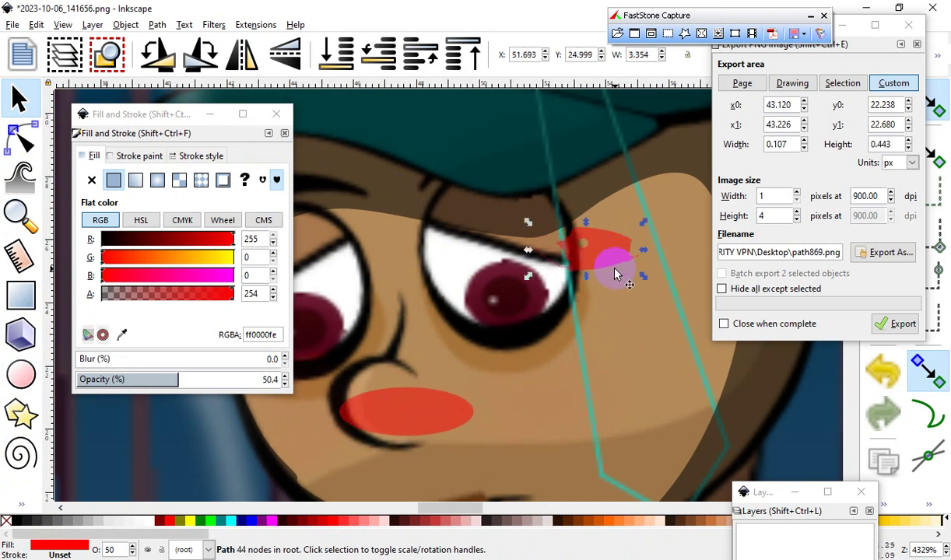
{"action": "left_click", "coordinate": [35, 24]}
{"action": "left_click", "coordinate": [55, 99]}
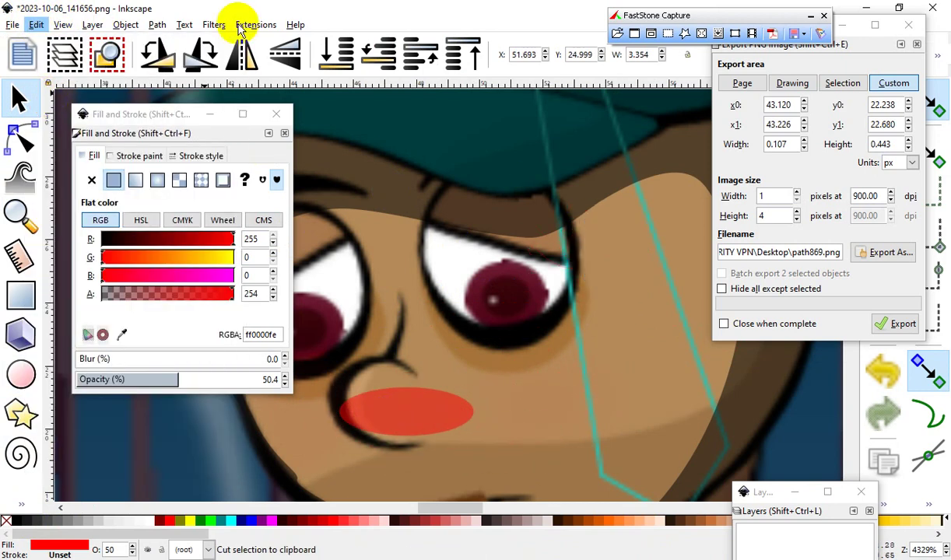
Step: Move the red ellipse onto the plain cheek, fill it with the Paint Bucket, and place the resulting path over the eye
{"action": "left_click_drag", "start_coordinate": [419, 416], "coordinate": [516, 405]}
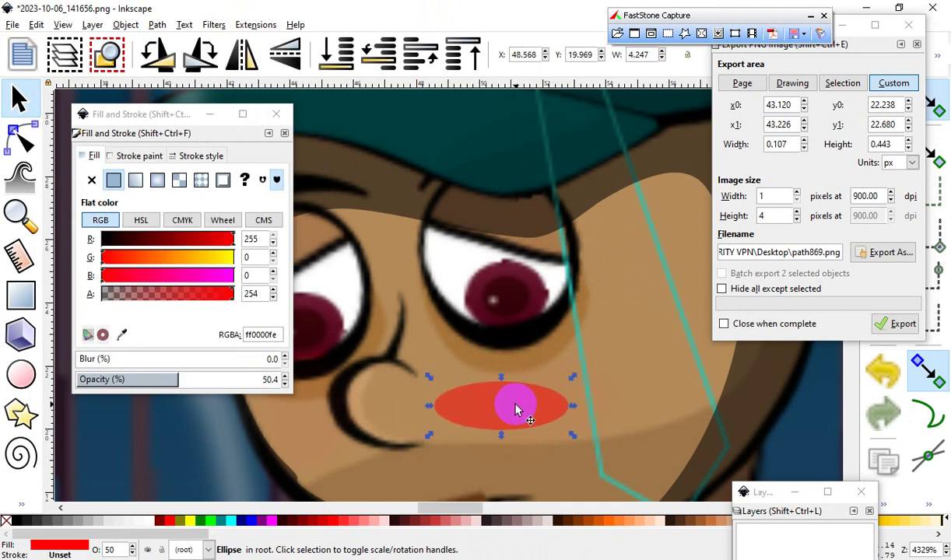
{"action": "left_click", "coordinate": [23, 506]}
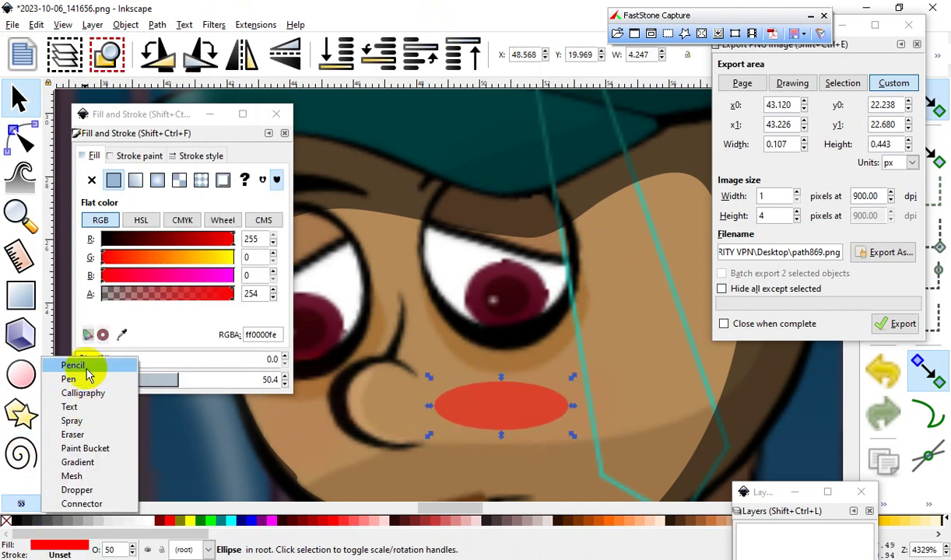
{"action": "left_click", "coordinate": [95, 448]}
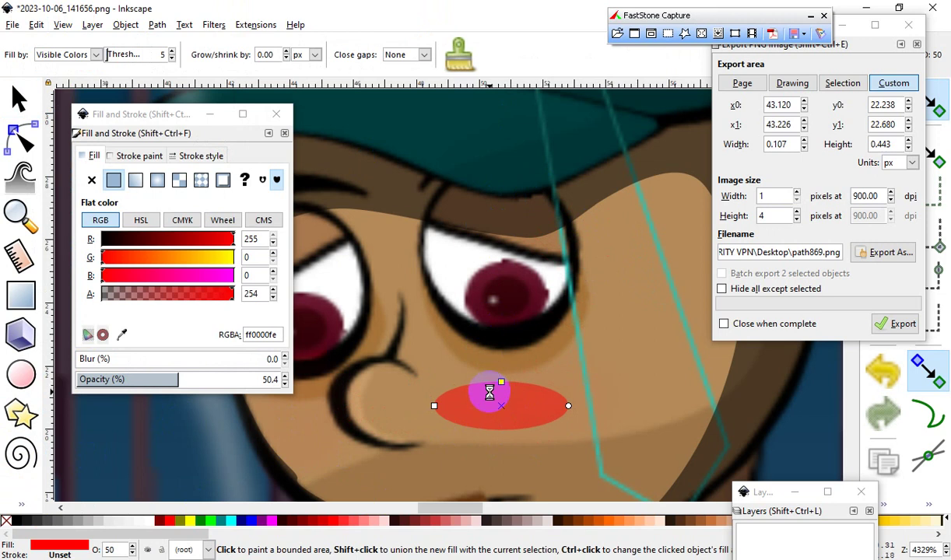
{"action": "left_click", "coordinate": [19, 97]}
{"action": "left_click_drag", "start_coordinate": [513, 393], "coordinate": [510, 302]}
Step: Cut the original red ellipse from the cheek, keeping the bucket-filled copy on the eye
{"action": "left_click", "coordinate": [523, 417]}
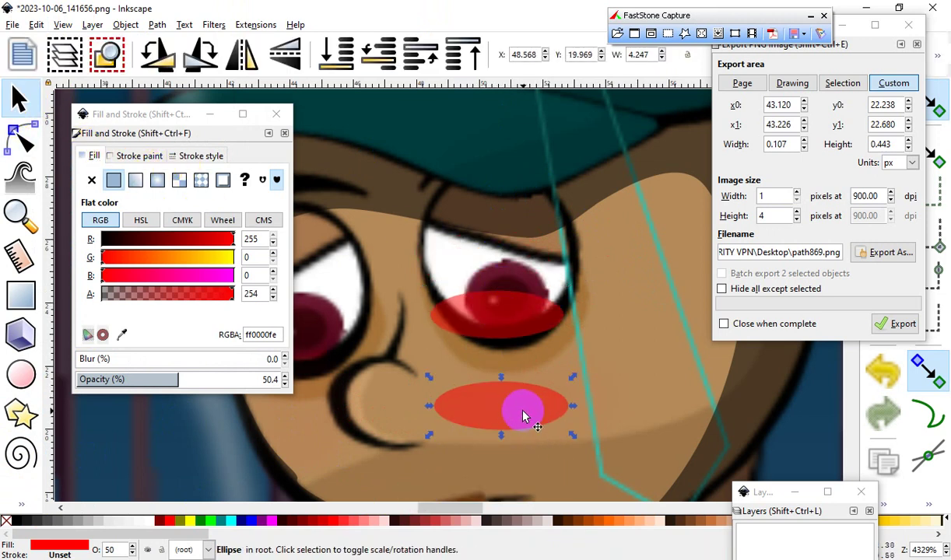
{"action": "left_click", "coordinate": [36, 24]}
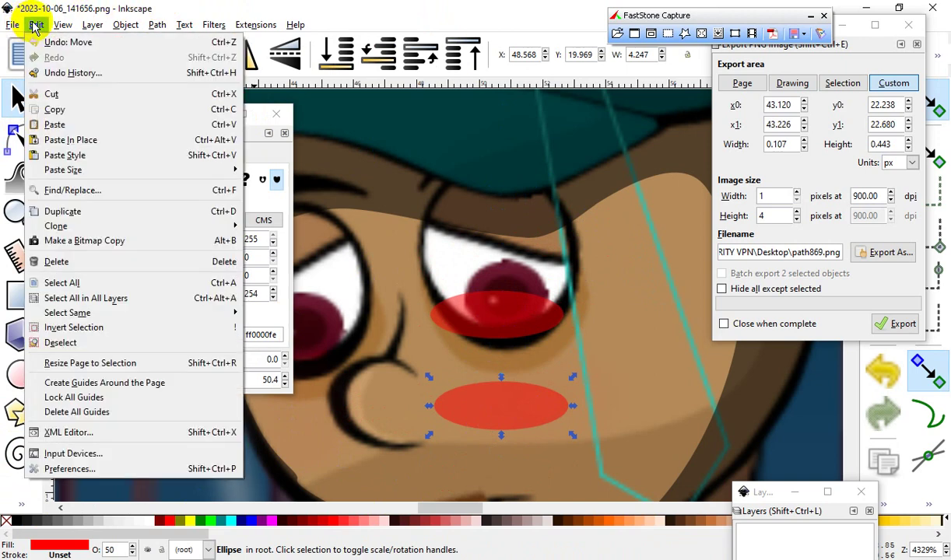
{"action": "left_click", "coordinate": [78, 91]}
{"action": "scroll", "coordinate": [452, 374], "scroll_direction": "down", "scroll_amount": 1}
{"action": "scroll", "coordinate": [451, 372], "scroll_direction": "up", "scroll_amount": 1}
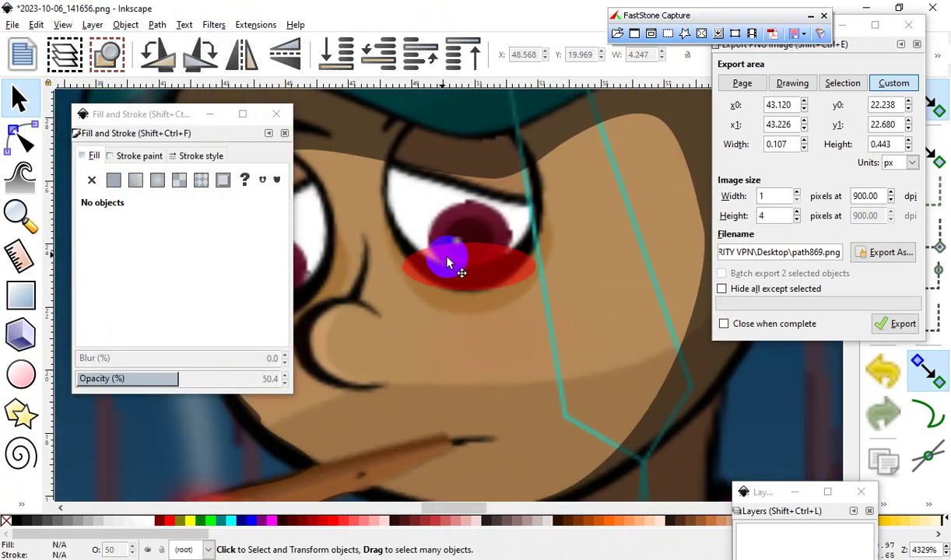
Step: Move the oval path below the eye and recolour its fill to light blue, RGB 79, 182, 255
{"action": "left_click_drag", "start_coordinate": [452, 263], "coordinate": [457, 352]}
{"action": "left_click", "coordinate": [232, 520]}
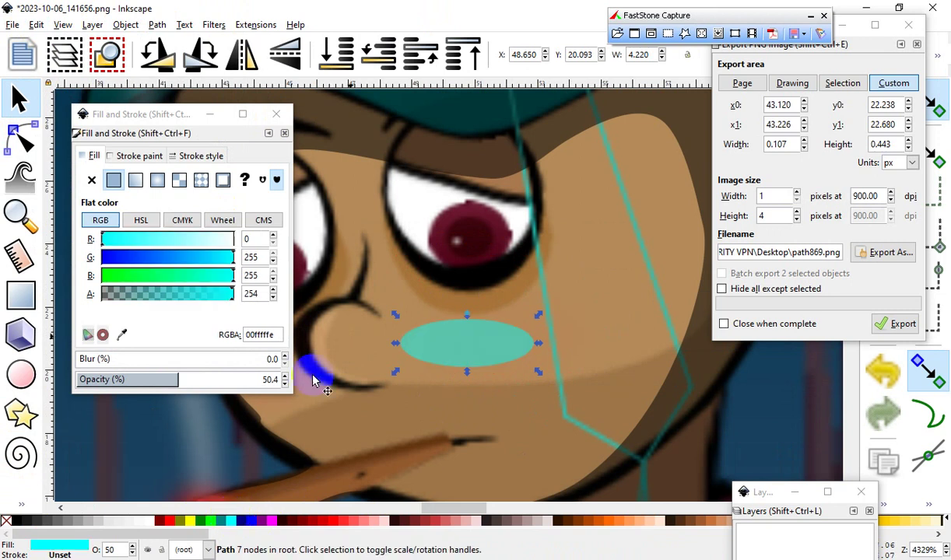
{"action": "mouse_move", "coordinate": [129, 244]}
{"action": "left_mouse_down"}
{"action": "mouse_move", "coordinate": [195, 239]}
{"action": "mouse_move", "coordinate": [144, 239]}
{"action": "left_mouse_up"}
{"action": "mouse_move", "coordinate": [226, 257]}
{"action": "left_mouse_down"}
{"action": "mouse_move", "coordinate": [183, 257]}
{"action": "mouse_move", "coordinate": [210, 266]}
{"action": "left_mouse_up"}
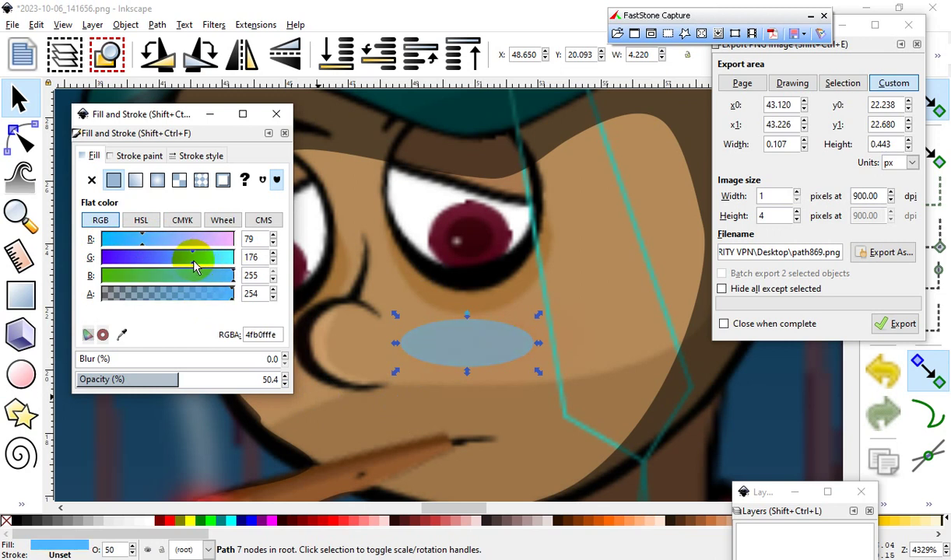
Step: Place the light-blue oval over the lower part of the eye and narrow it to a width of about 3.18 px
{"action": "left_click_drag", "start_coordinate": [479, 344], "coordinate": [463, 242]}
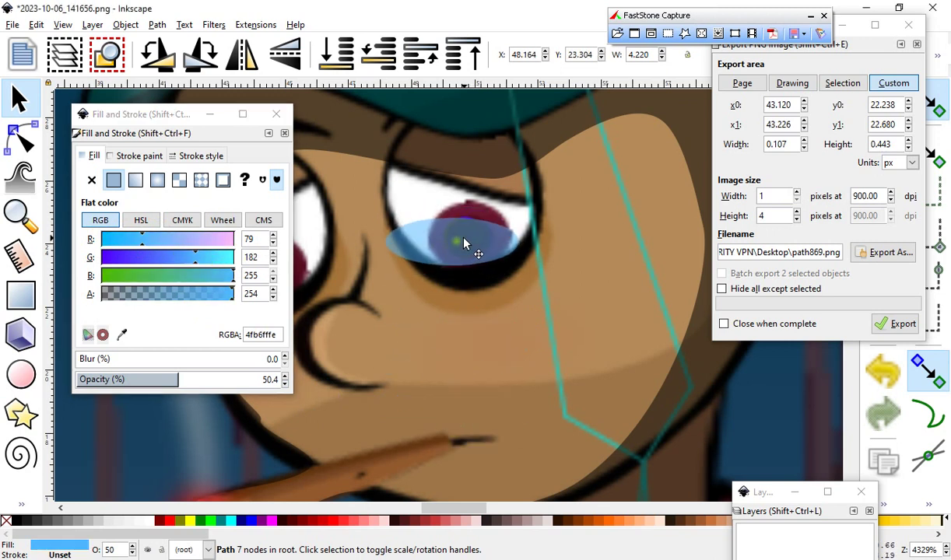
{"action": "scroll", "coordinate": [522, 316], "scroll_direction": "up", "scroll_amount": 2}
{"action": "scroll", "coordinate": [480, 357], "scroll_direction": "down", "scroll_amount": 2}
{"action": "scroll", "coordinate": [449, 348], "scroll_direction": "up", "scroll_amount": 1}
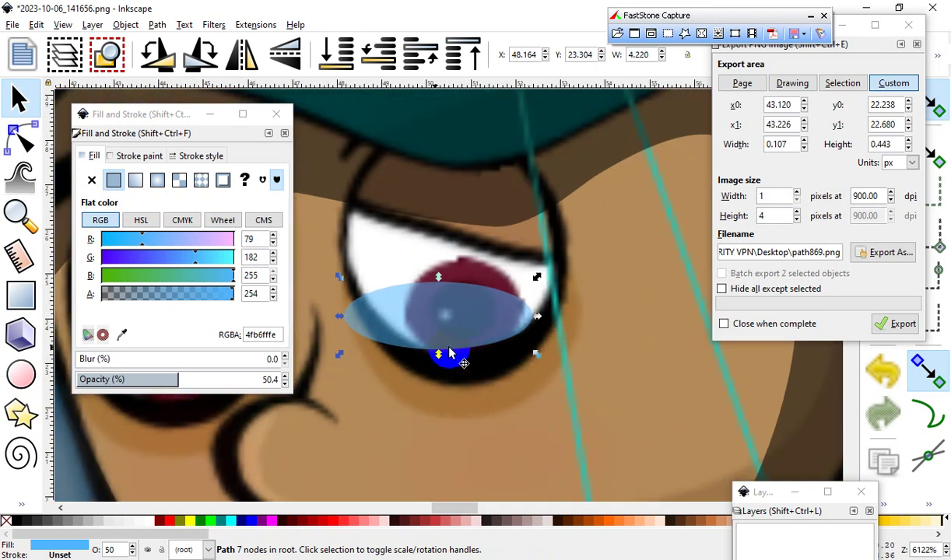
{"action": "left_click_drag", "start_coordinate": [354, 328], "coordinate": [389, 328]}
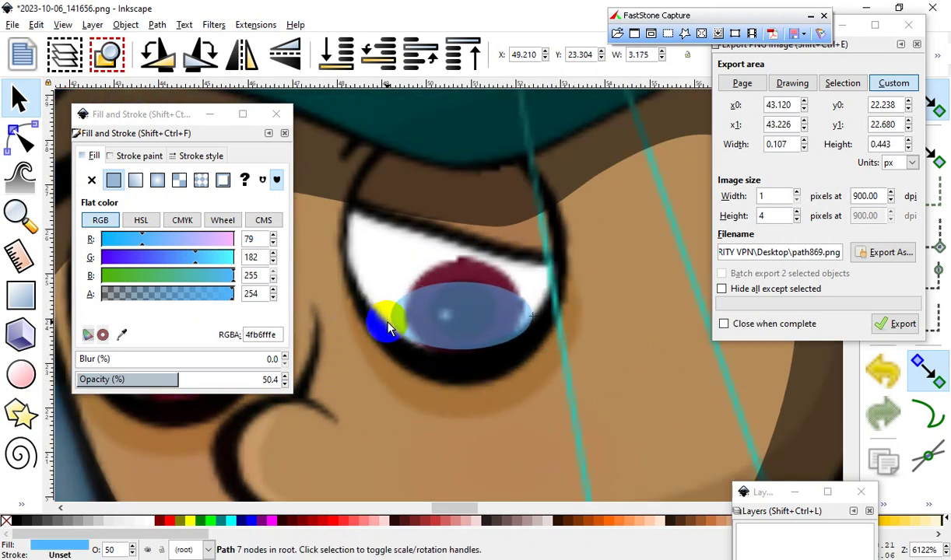
Step: Reshape the blue oval into a crescent by lowering its upper middle node and moving its upper side nodes to the eye's outline
{"action": "left_click", "coordinate": [21, 134]}
{"action": "scroll", "coordinate": [452, 296], "scroll_direction": "up", "scroll_amount": 1}
{"action": "left_click_drag", "start_coordinate": [404, 203], "coordinate": [489, 302]}
{"action": "left_click", "coordinate": [450, 53]}
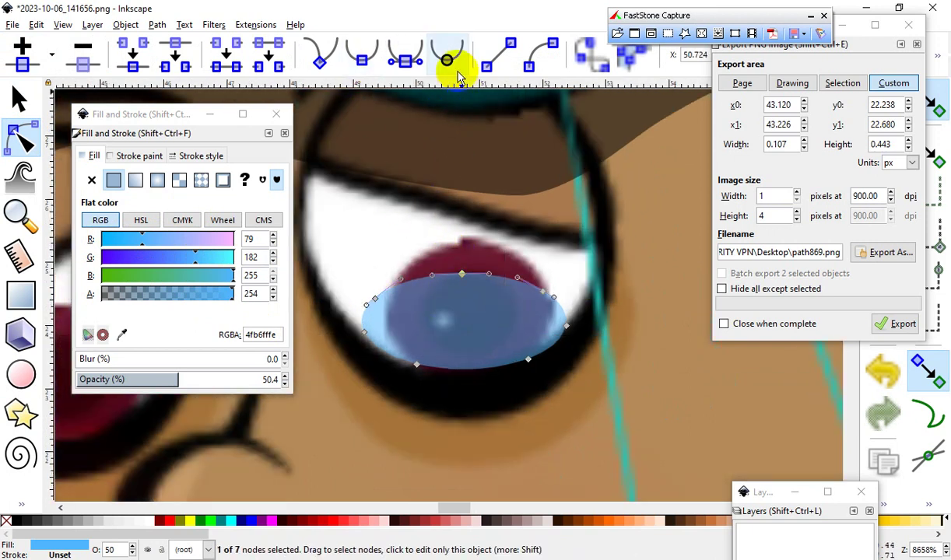
{"action": "left_click_drag", "start_coordinate": [462, 274], "coordinate": [471, 340]}
{"action": "left_click_drag", "start_coordinate": [374, 298], "coordinate": [322, 272]}
{"action": "mouse_move", "coordinate": [357, 325]}
{"action": "left_mouse_down"}
{"action": "mouse_move", "coordinate": [340, 326]}
{"action": "mouse_move", "coordinate": [346, 312]}
{"action": "mouse_move", "coordinate": [364, 333]}
{"action": "left_mouse_up"}
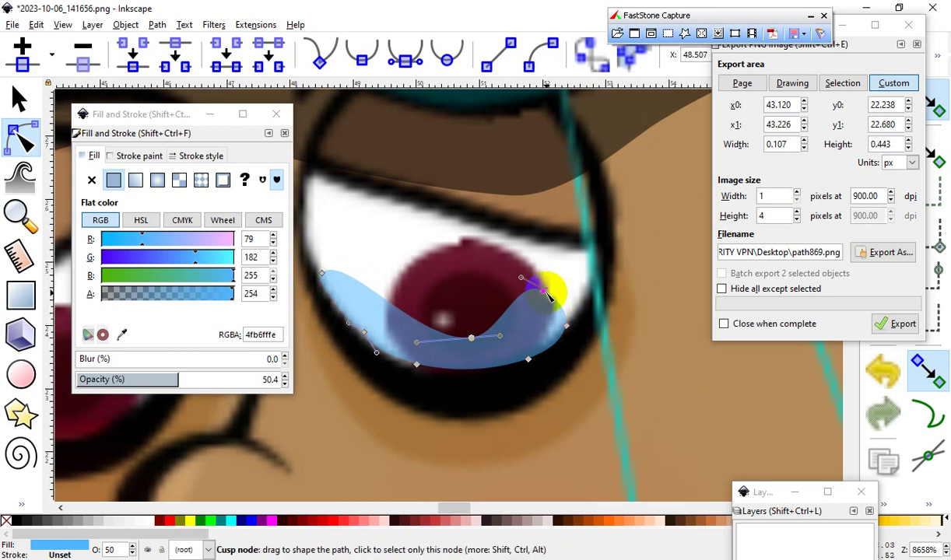
{"action": "left_click_drag", "start_coordinate": [545, 294], "coordinate": [572, 340]}
Step: Add a node on the crescent's upper edge and adjust the surrounding nodes so the shape follows the lower eyelid
{"action": "double_click", "coordinate": [389, 296]}
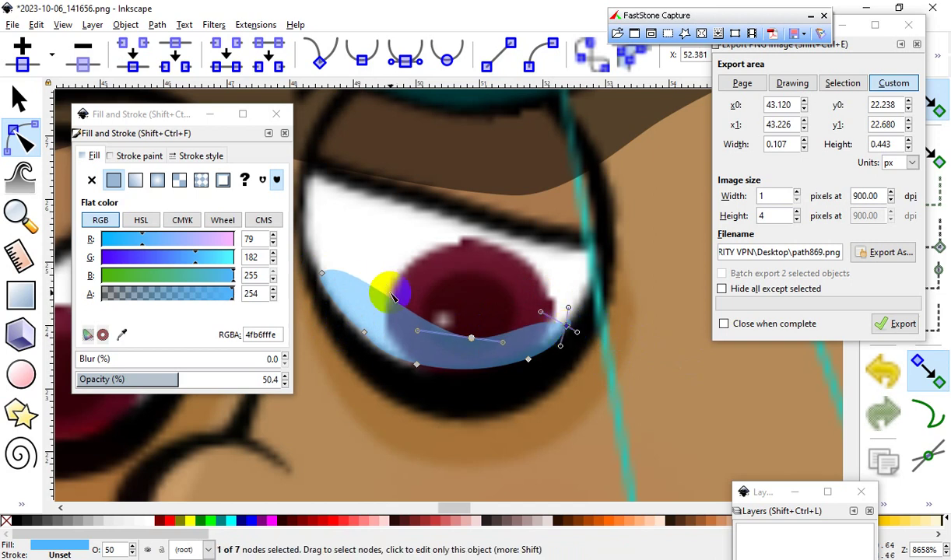
{"action": "left_click_drag", "start_coordinate": [389, 297], "coordinate": [383, 317]}
{"action": "left_click_drag", "start_coordinate": [471, 338], "coordinate": [486, 347]}
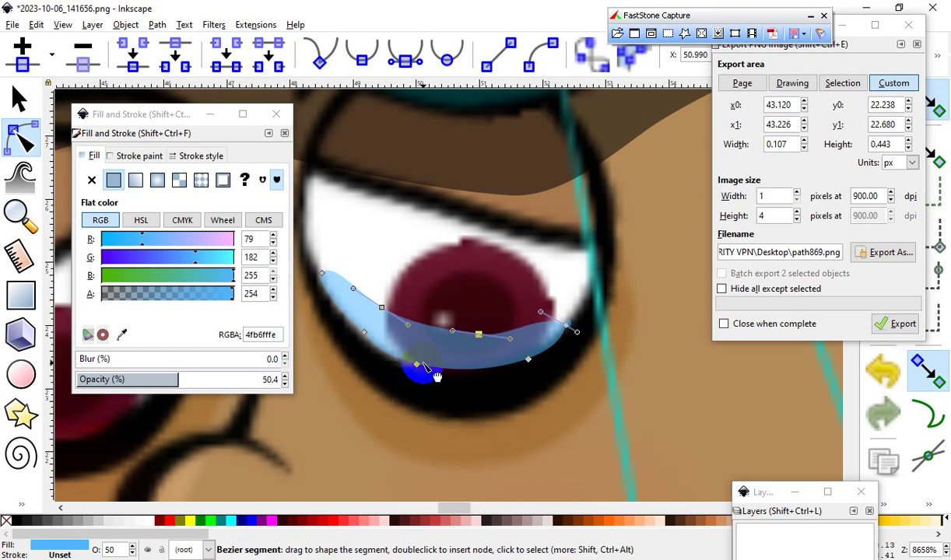
{"action": "mouse_move", "coordinate": [415, 365]}
{"action": "left_mouse_down"}
{"action": "mouse_move", "coordinate": [427, 330]}
{"action": "mouse_move", "coordinate": [424, 375]}
{"action": "left_mouse_up"}
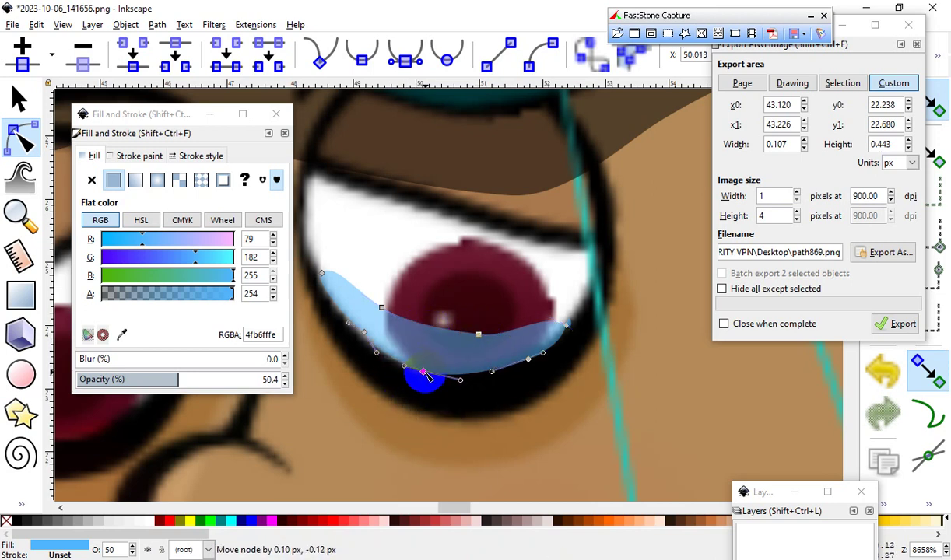
{"action": "left_click_drag", "start_coordinate": [381, 310], "coordinate": [379, 319]}
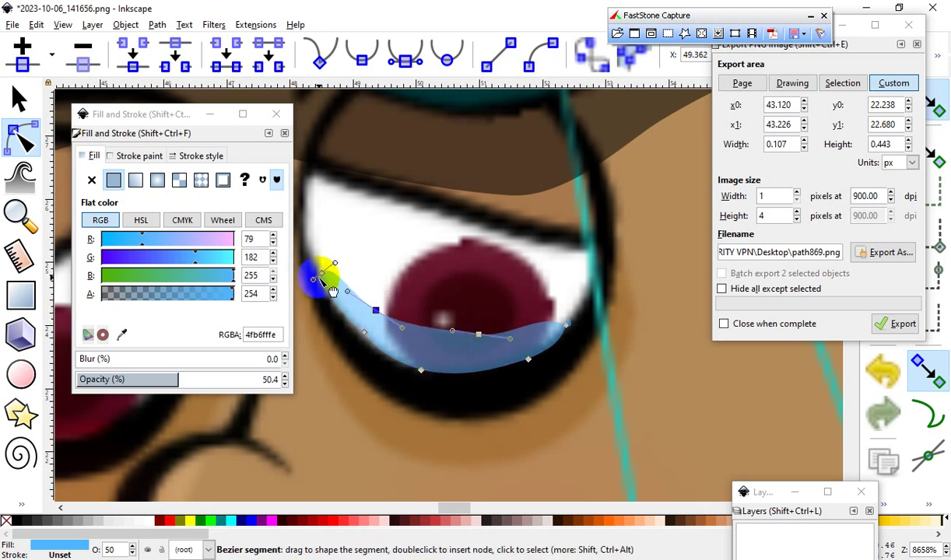
{"action": "left_click_drag", "start_coordinate": [323, 277], "coordinate": [336, 292]}
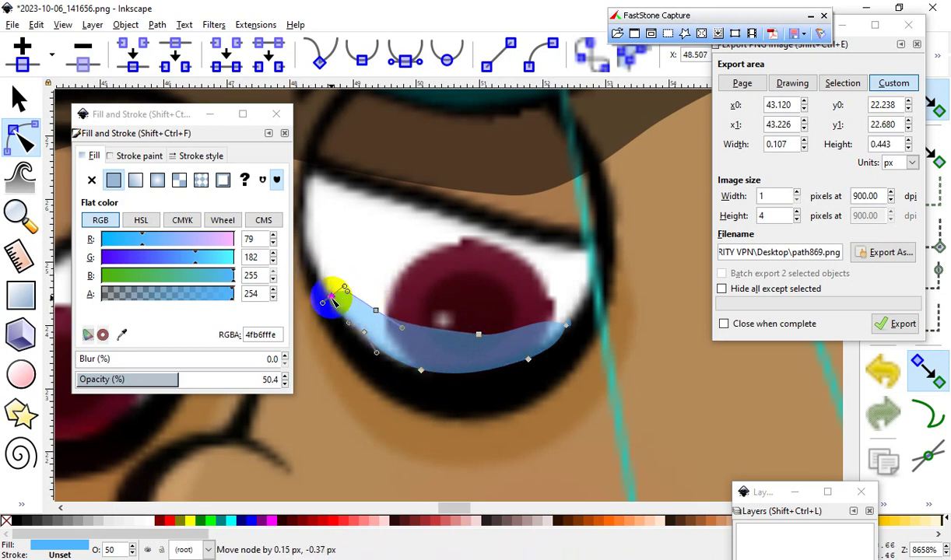
Step: Convert all nodes of the blue crescent to auto-smooth
{"action": "scroll", "coordinate": [471, 435], "scroll_direction": "down", "scroll_amount": 2}
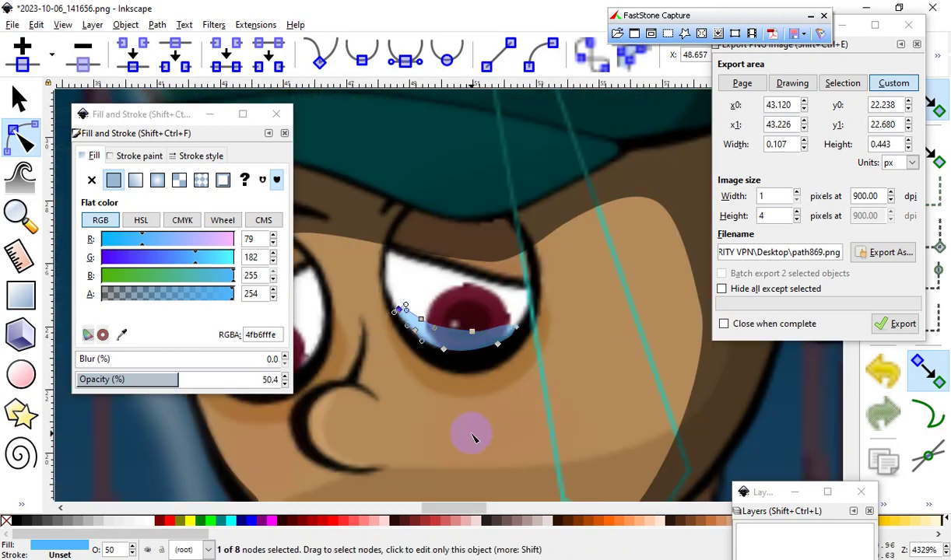
{"action": "key", "text": "Escape"}
{"action": "scroll", "coordinate": [506, 412], "scroll_direction": "down", "scroll_amount": 3}
{"action": "scroll", "coordinate": [505, 412], "scroll_direction": "up", "scroll_amount": 6}
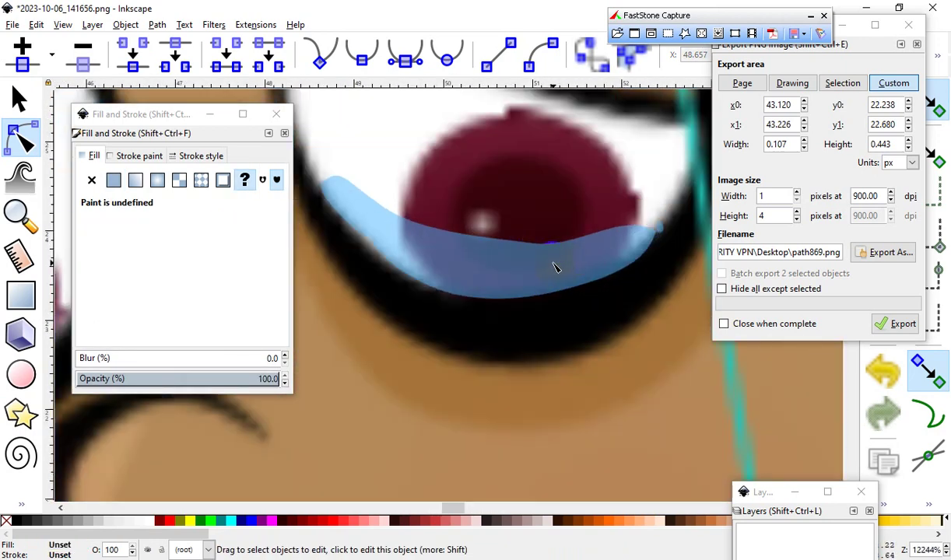
{"action": "left_click", "coordinate": [553, 264]}
{"action": "scroll", "coordinate": [502, 363], "scroll_direction": "down", "scroll_amount": 2}
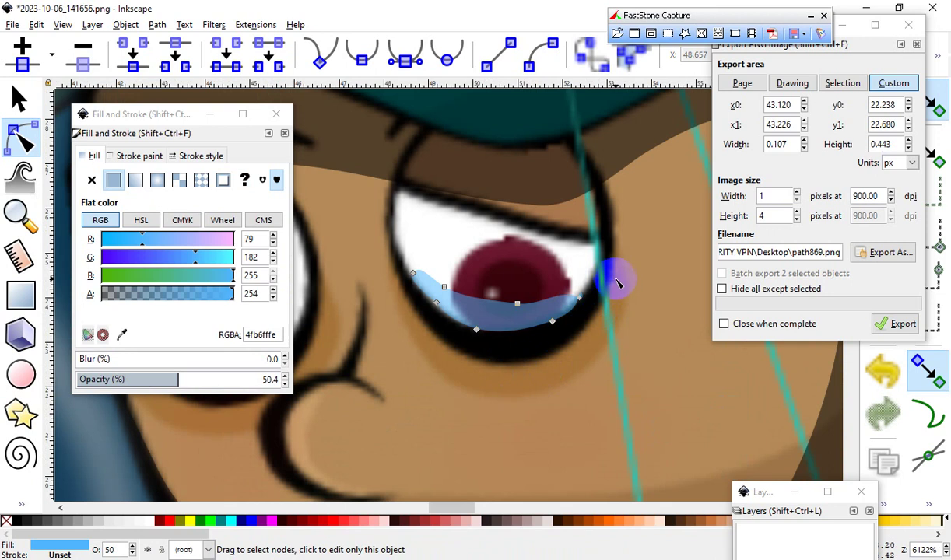
{"action": "left_click_drag", "start_coordinate": [627, 234], "coordinate": [382, 388]}
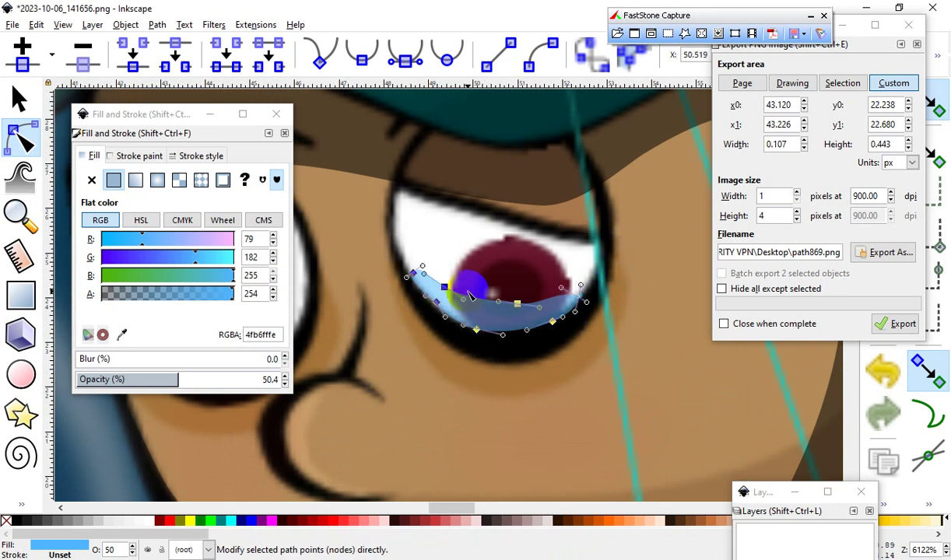
{"action": "left_click", "coordinate": [448, 62]}
{"action": "left_click", "coordinate": [534, 393]}
Step: Add two nodes near the blue crescent's outer corner and adjust the lower edge there to follow the eye's outline
{"action": "scroll", "coordinate": [447, 298], "scroll_direction": "down", "scroll_amount": 2}
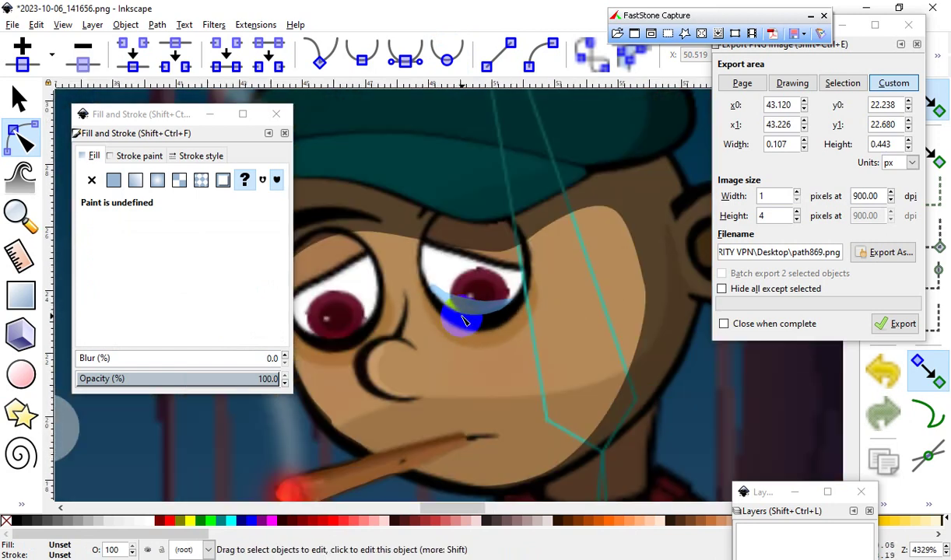
{"action": "scroll", "coordinate": [464, 321], "scroll_direction": "up", "scroll_amount": 2}
{"action": "scroll", "coordinate": [483, 342], "scroll_direction": "down", "scroll_amount": 1}
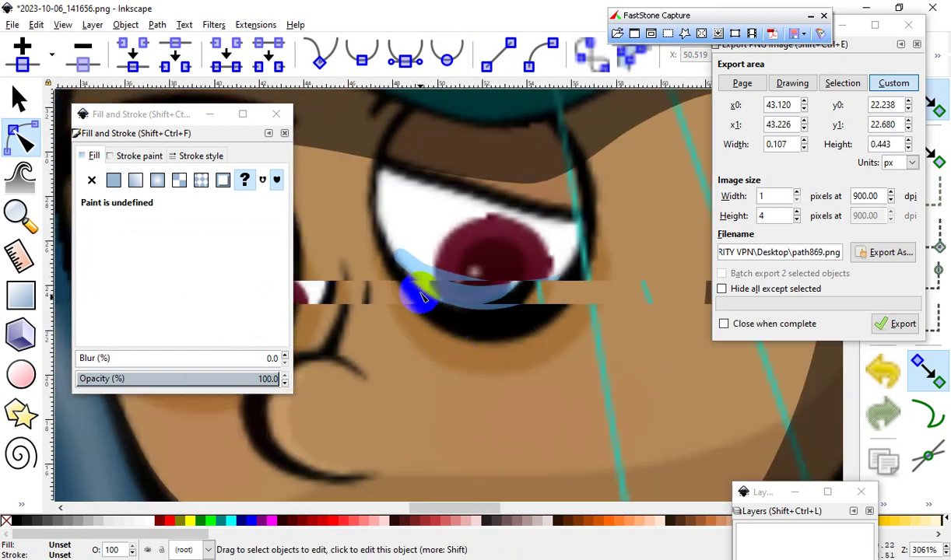
{"action": "scroll", "coordinate": [449, 365], "scroll_direction": "down", "scroll_amount": 2}
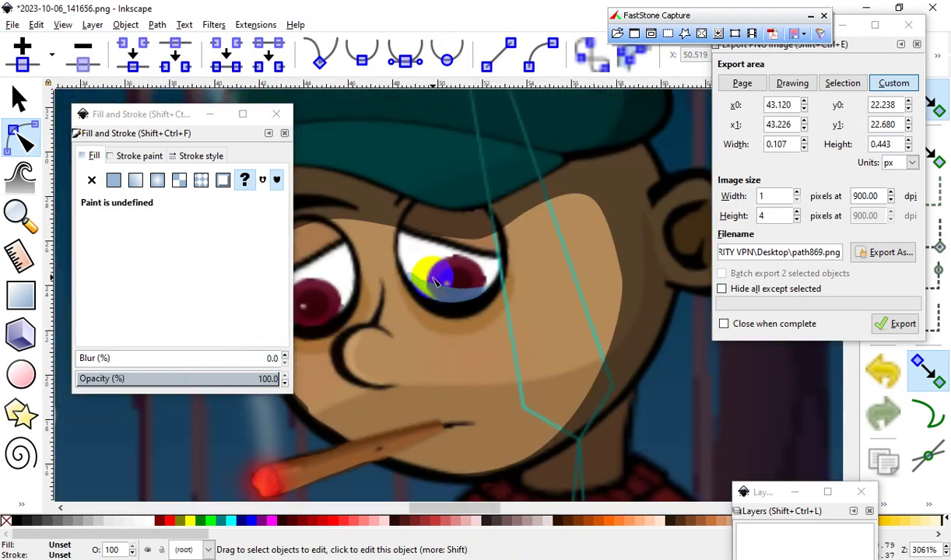
{"action": "scroll", "coordinate": [427, 309], "scroll_direction": "up", "scroll_amount": 3}
{"action": "left_click", "coordinate": [433, 301]}
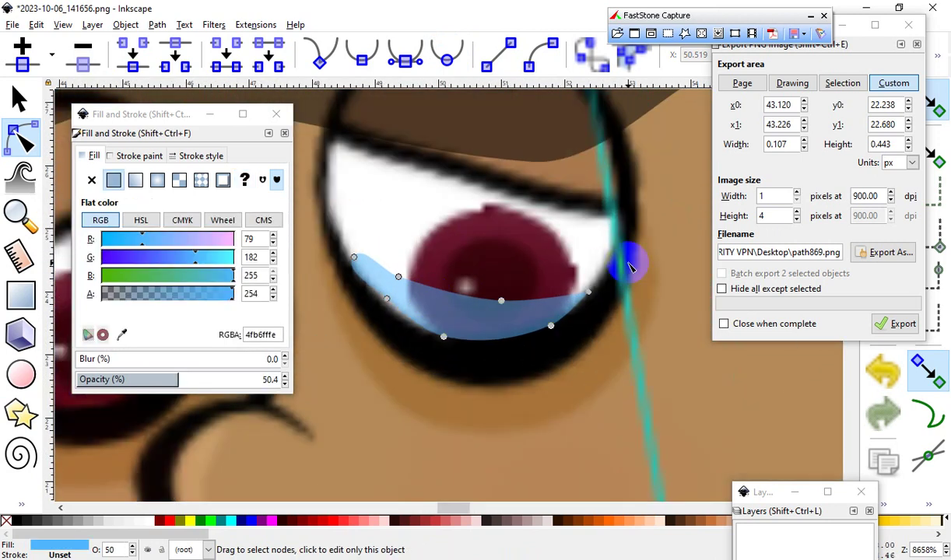
{"action": "left_click_drag", "start_coordinate": [589, 292], "coordinate": [566, 307]}
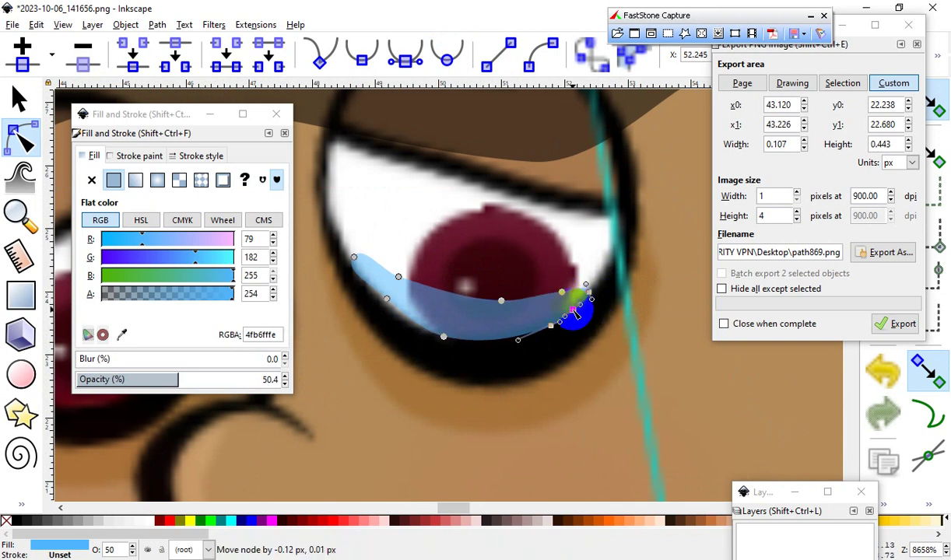
{"action": "scroll", "coordinate": [529, 290], "scroll_direction": "down", "scroll_amount": 4}
{"action": "key", "text": "Escape"}
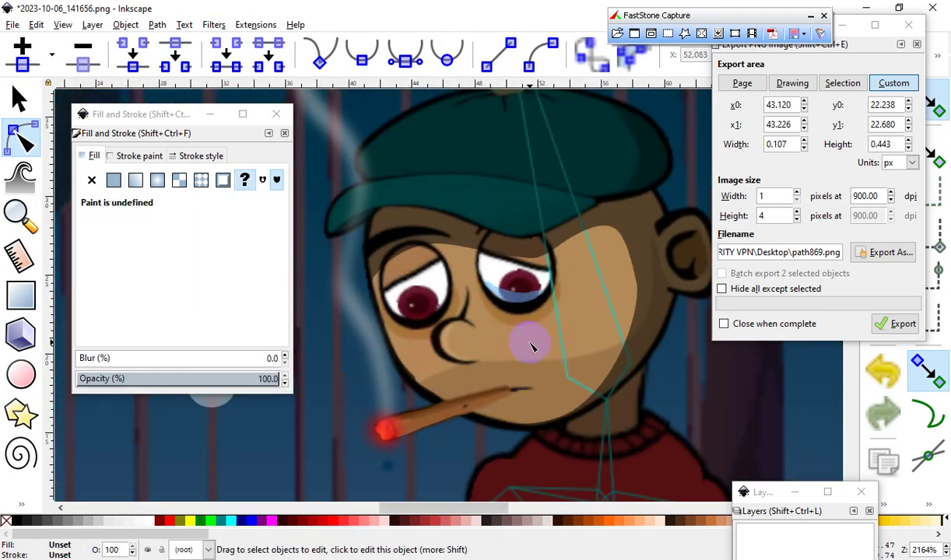
Step: Change the crescent's fill to a more saturated blue, RGB 3, 175, 255 (03affffe)
{"action": "scroll", "coordinate": [528, 420], "scroll_direction": "up", "scroll_amount": 3}
{"action": "left_click", "coordinate": [502, 282]}
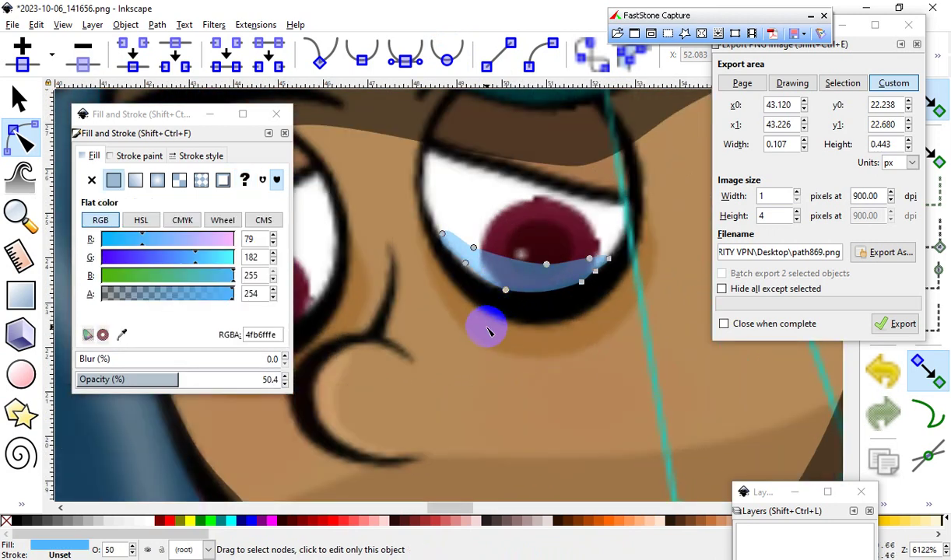
{"action": "scroll", "coordinate": [484, 323], "scroll_direction": "down", "scroll_amount": 2}
{"action": "mouse_move", "coordinate": [136, 263]}
{"action": "left_mouse_down"}
{"action": "mouse_move", "coordinate": [117, 253]}
{"action": "mouse_move", "coordinate": [217, 264]}
{"action": "mouse_move", "coordinate": [200, 269]}
{"action": "left_mouse_up"}
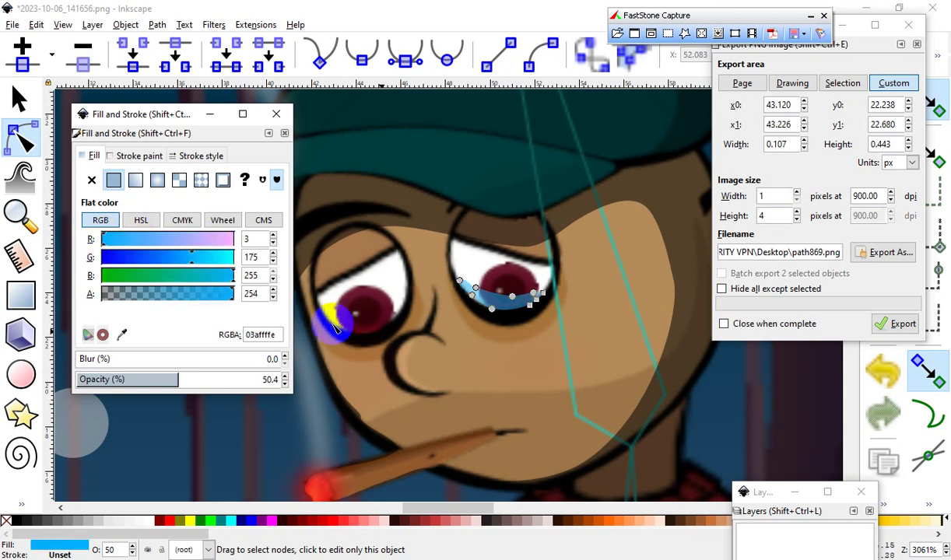
{"action": "left_click", "coordinate": [532, 376]}
Step: Examine the recoloured tear crescent against the eye, both close up and with the whole face in view
{"action": "scroll", "coordinate": [532, 376], "scroll_direction": "up", "scroll_amount": 2}
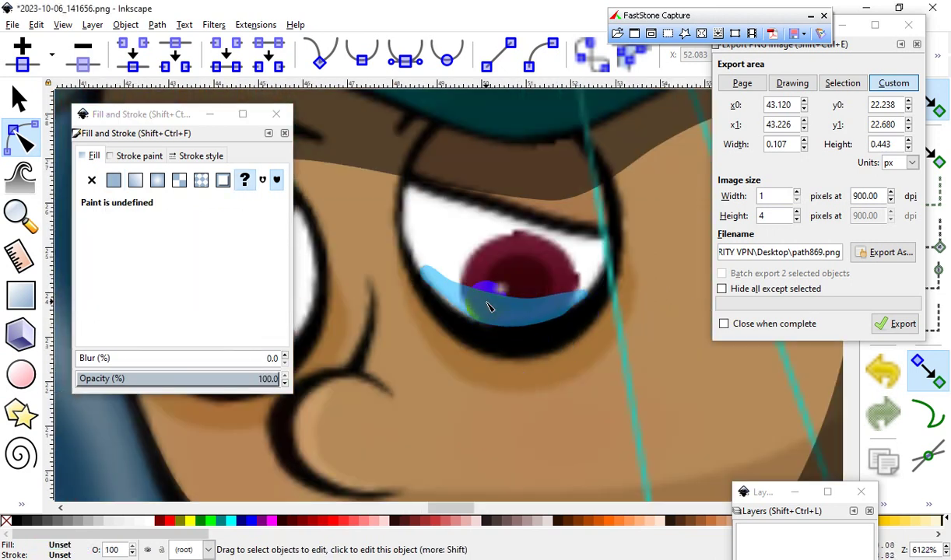
{"action": "scroll", "coordinate": [450, 280], "scroll_direction": "down", "scroll_amount": 3}
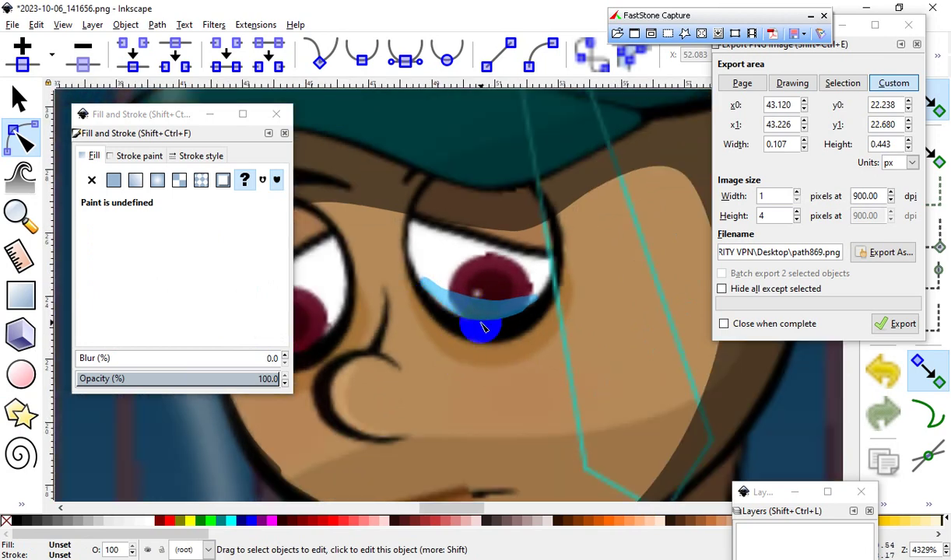
{"action": "scroll", "coordinate": [382, 325], "scroll_direction": "up", "scroll_amount": 3}
{"action": "scroll", "coordinate": [577, 270], "scroll_direction": "down", "scroll_amount": 3}
{"action": "scroll", "coordinate": [631, 319], "scroll_direction": "up", "scroll_amount": 2}
{"action": "scroll", "coordinate": [630, 319], "scroll_direction": "down", "scroll_amount": 2}
{"action": "scroll", "coordinate": [510, 248], "scroll_direction": "up", "scroll_amount": 2}
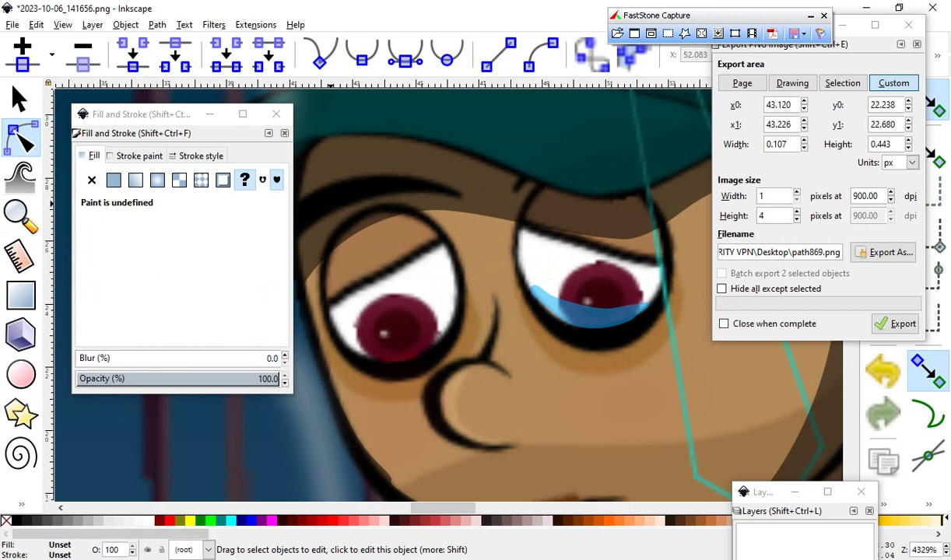
Step: Duplicate the blue crescent, move the copy to the other eye and rotate it to follow that eye's lower lid
{"action": "left_click", "coordinate": [18, 96]}
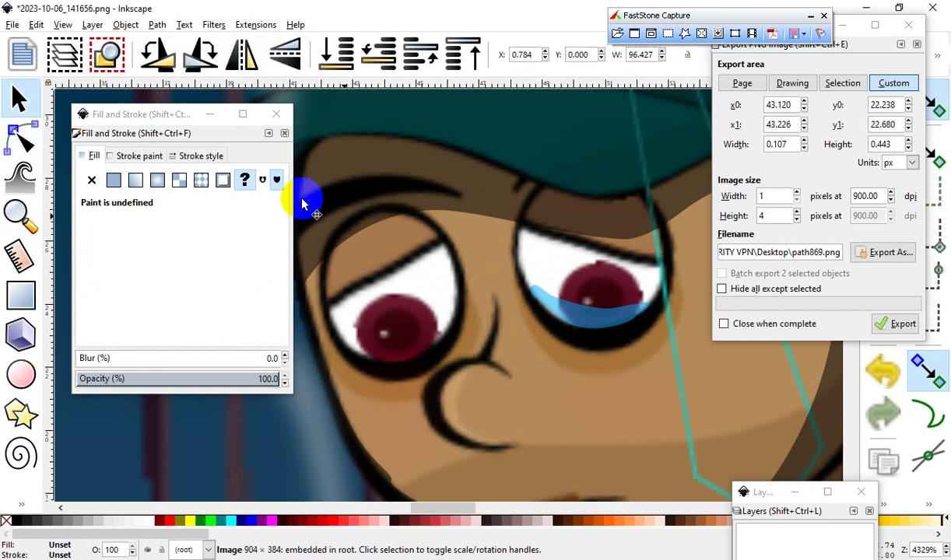
{"action": "left_click", "coordinate": [568, 314]}
{"action": "left_click", "coordinate": [37, 25]}
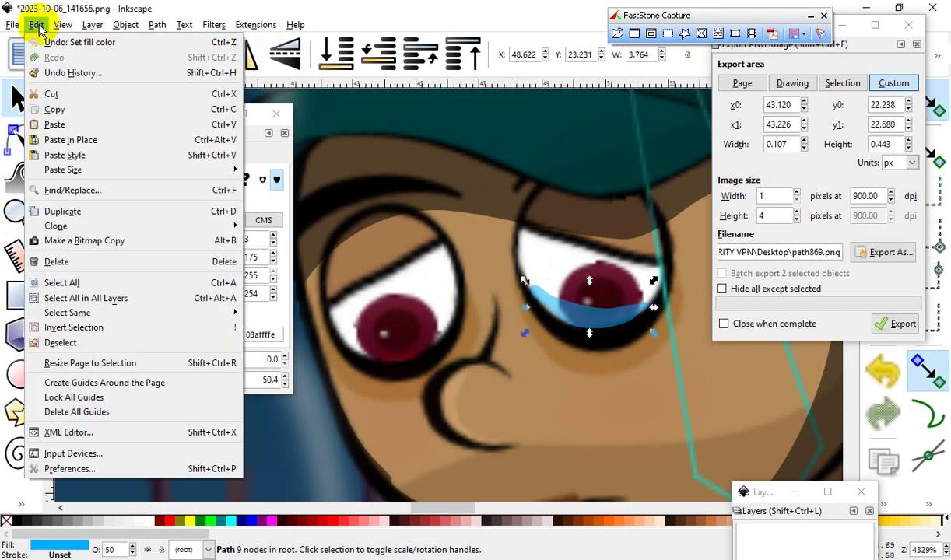
{"action": "left_click", "coordinate": [97, 218]}
{"action": "left_click_drag", "start_coordinate": [572, 311], "coordinate": [403, 356]}
{"action": "left_click_drag", "start_coordinate": [345, 365], "coordinate": [369, 394]}
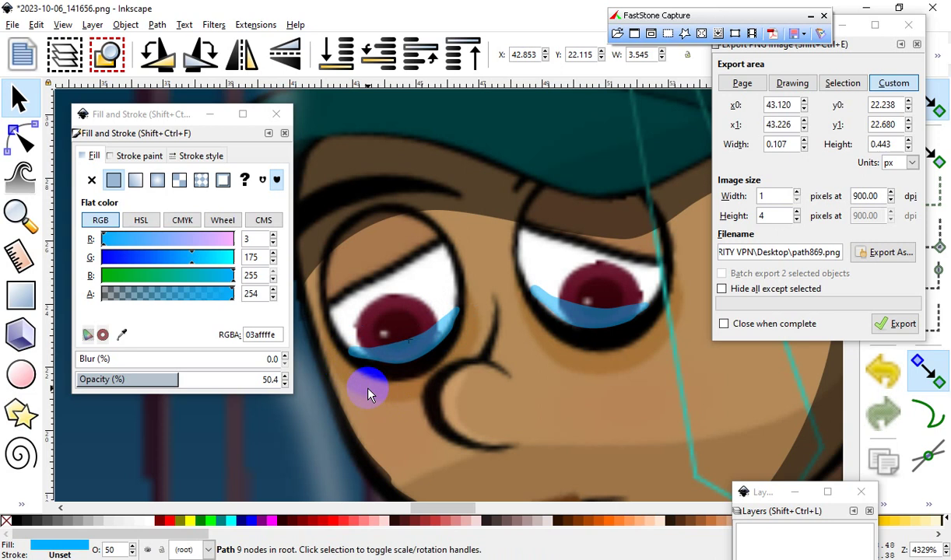
{"action": "mouse_move", "coordinate": [403, 364]}
{"action": "left_mouse_down"}
{"action": "mouse_move", "coordinate": [397, 339]}
{"action": "mouse_move", "coordinate": [401, 349]}
{"action": "left_mouse_up"}
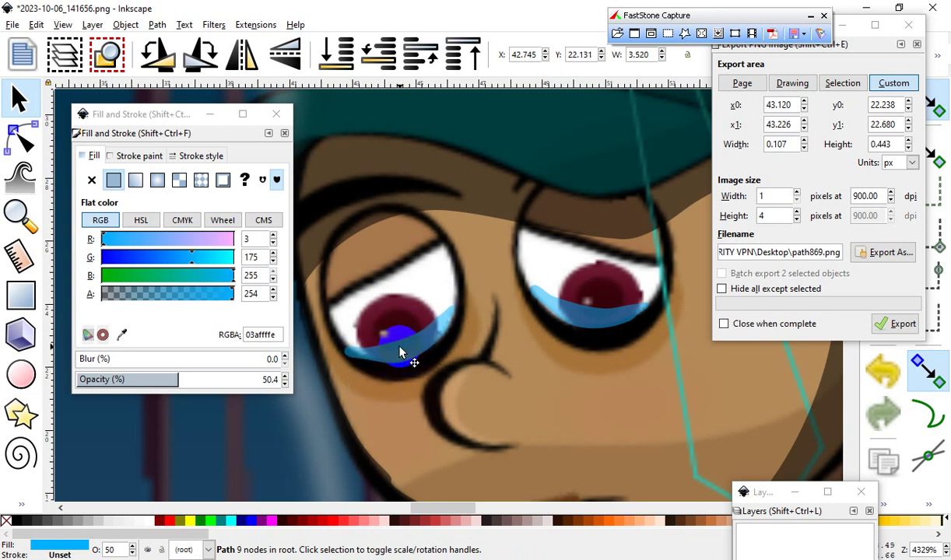
Step: Adjust the copied crescent's end and upper-edge nodes so the shape fits inside the left-hand eye's lower outline
{"action": "scroll", "coordinate": [498, 264], "scroll_direction": "down", "scroll_amount": 2}
{"action": "scroll", "coordinate": [475, 291], "scroll_direction": "up", "scroll_amount": 3}
{"action": "scroll", "coordinate": [573, 350], "scroll_direction": "down", "scroll_amount": 1}
{"action": "scroll", "coordinate": [447, 350], "scroll_direction": "up", "scroll_amount": 2}
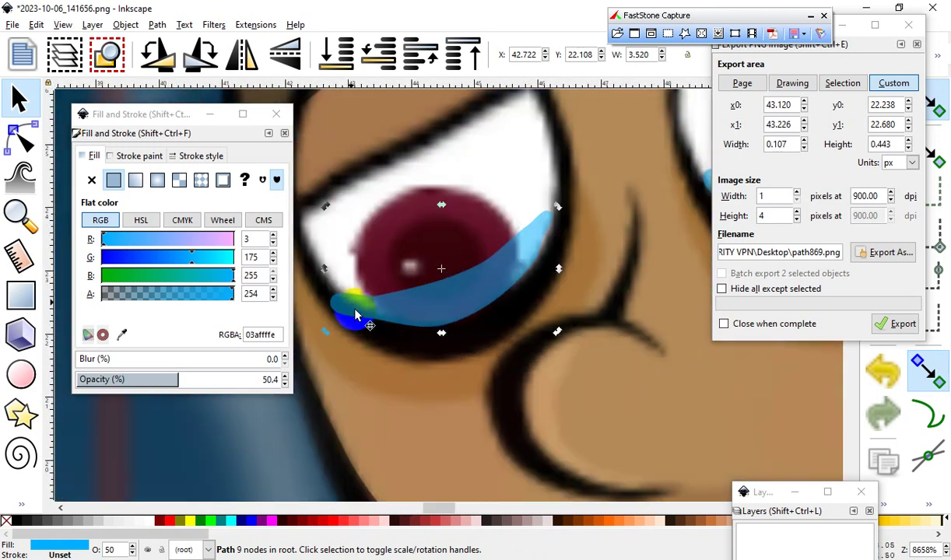
{"action": "left_click", "coordinate": [22, 136]}
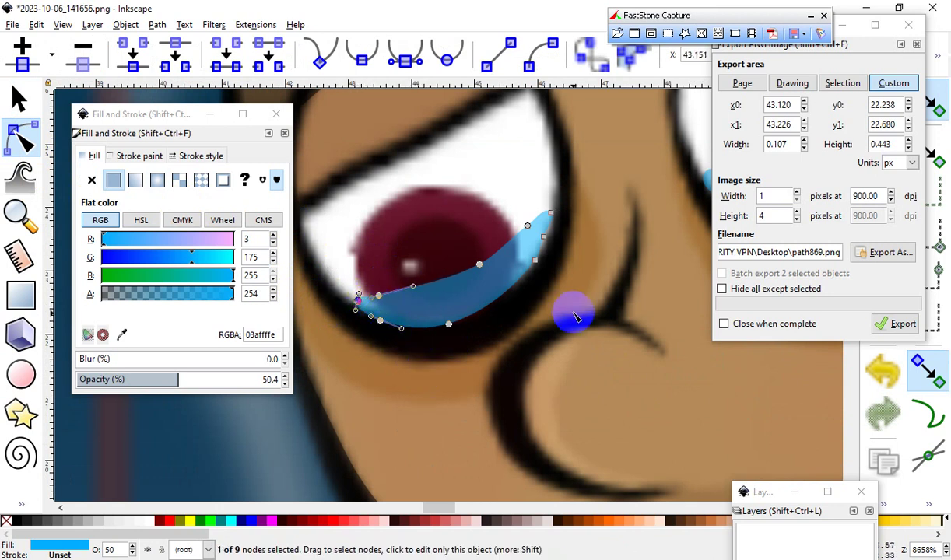
{"action": "scroll", "coordinate": [513, 327], "scroll_direction": "down", "scroll_amount": 2}
{"action": "scroll", "coordinate": [518, 310], "scroll_direction": "up", "scroll_amount": 2}
{"action": "scroll", "coordinate": [520, 312], "scroll_direction": "up", "scroll_amount": 2}
{"action": "left_click_drag", "start_coordinate": [479, 289], "coordinate": [453, 307]}
{"action": "left_click", "coordinate": [521, 244]}
{"action": "mouse_move", "coordinate": [520, 244]}
{"action": "left_mouse_down"}
{"action": "mouse_move", "coordinate": [524, 273]}
{"action": "mouse_move", "coordinate": [507, 254]}
{"action": "left_mouse_up"}
{"action": "scroll", "coordinate": [496, 265], "scroll_direction": "down", "scroll_amount": 4}
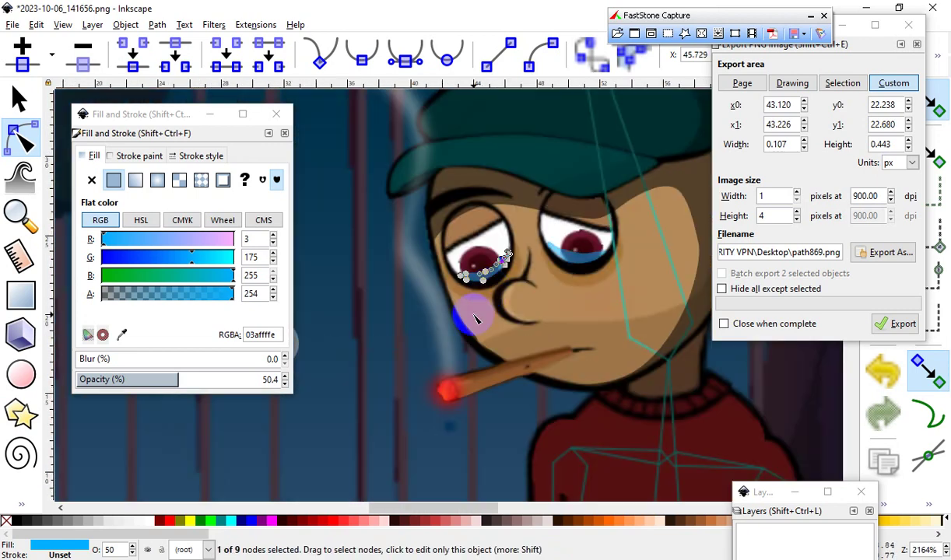
{"action": "left_click", "coordinate": [568, 347]}
Step: Lower the opacity of the left-hand eye's blue tear crescent to 47.1%
{"action": "scroll", "coordinate": [520, 281], "scroll_direction": "up", "scroll_amount": 2}
{"action": "scroll", "coordinate": [482, 302], "scroll_direction": "down", "scroll_amount": 3}
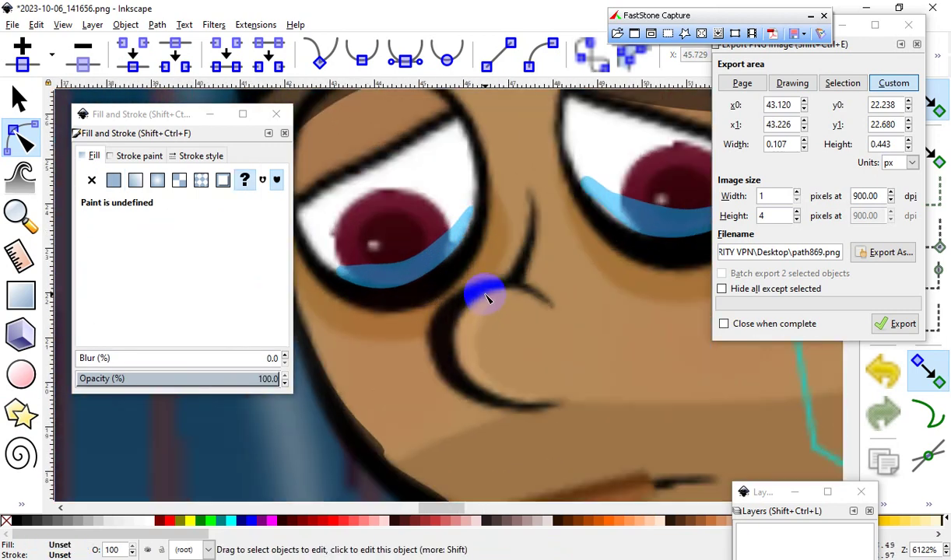
{"action": "scroll", "coordinate": [507, 362], "scroll_direction": "up", "scroll_amount": 6}
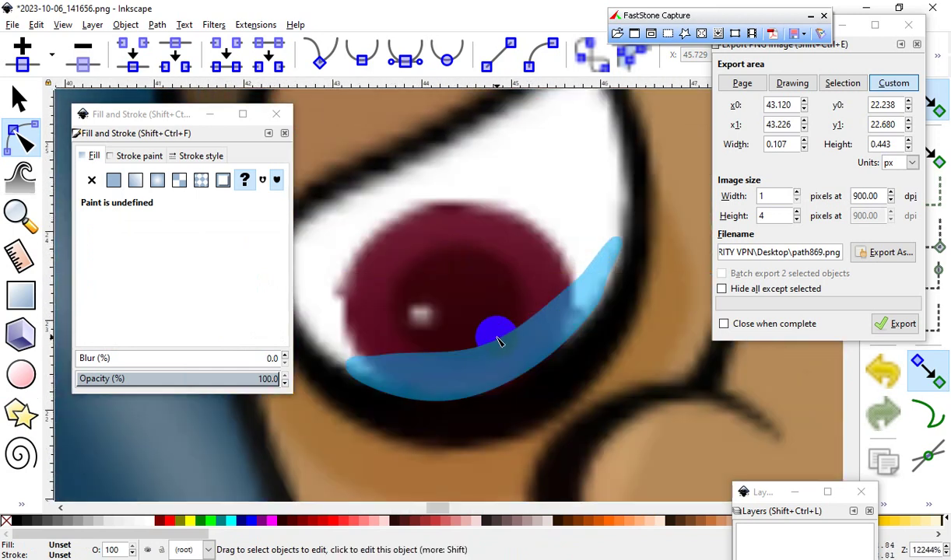
{"action": "left_click", "coordinate": [498, 399]}
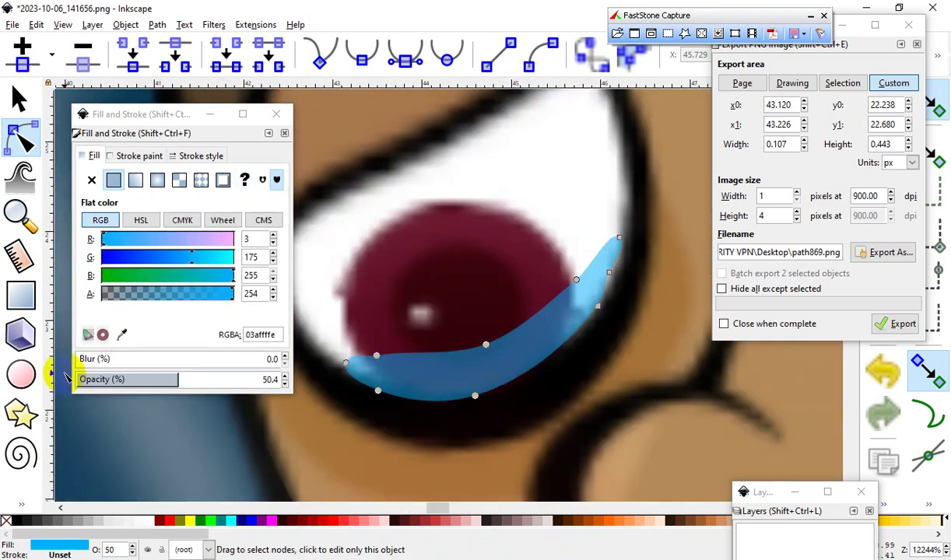
{"action": "left_click_drag", "start_coordinate": [137, 381], "coordinate": [170, 389]}
{"action": "scroll", "coordinate": [486, 263], "scroll_direction": "down", "scroll_amount": 3}
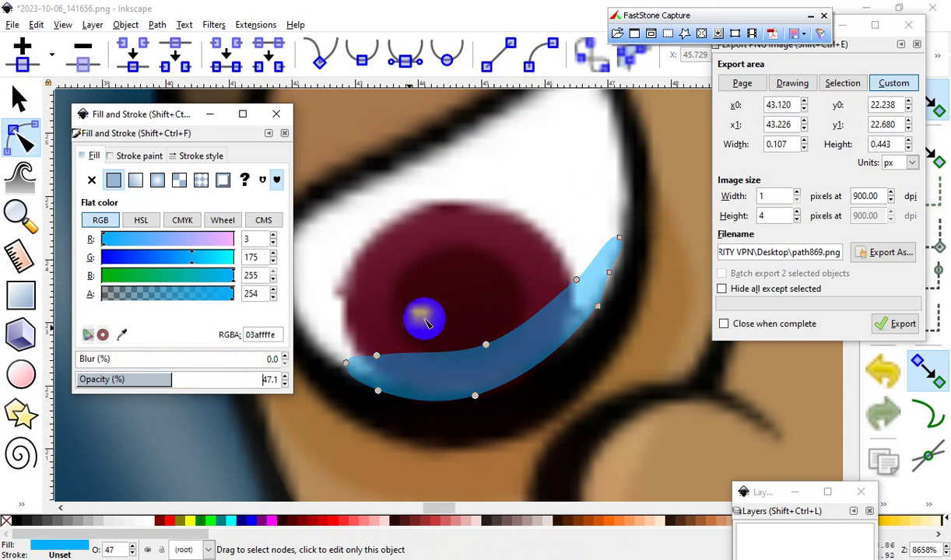
{"action": "left_click", "coordinate": [581, 377]}
Step: Duplicate the blue tear crescent in place on the right-hand eye
{"action": "scroll", "coordinate": [425, 368], "scroll_direction": "down", "scroll_amount": 2}
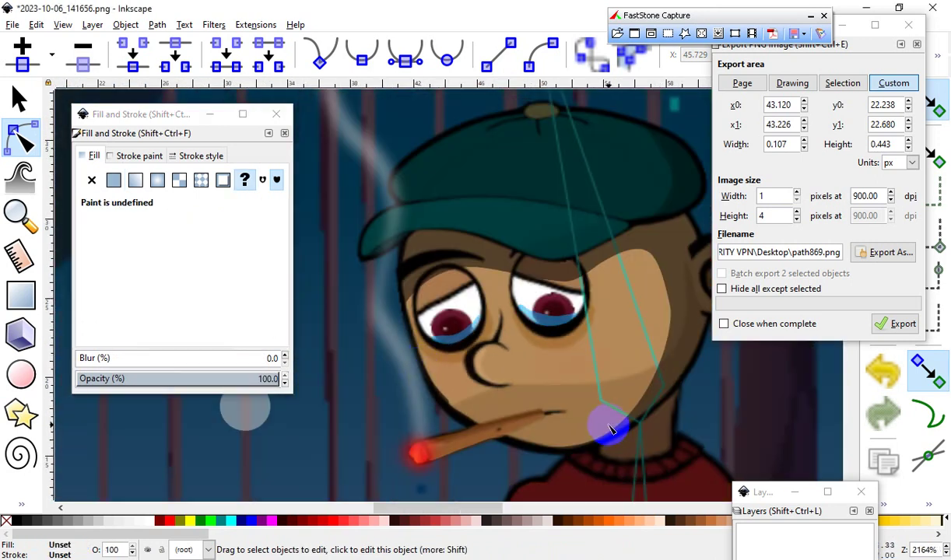
{"action": "scroll", "coordinate": [578, 365], "scroll_direction": "up", "scroll_amount": 1}
{"action": "scroll", "coordinate": [580, 342], "scroll_direction": "down", "scroll_amount": 2}
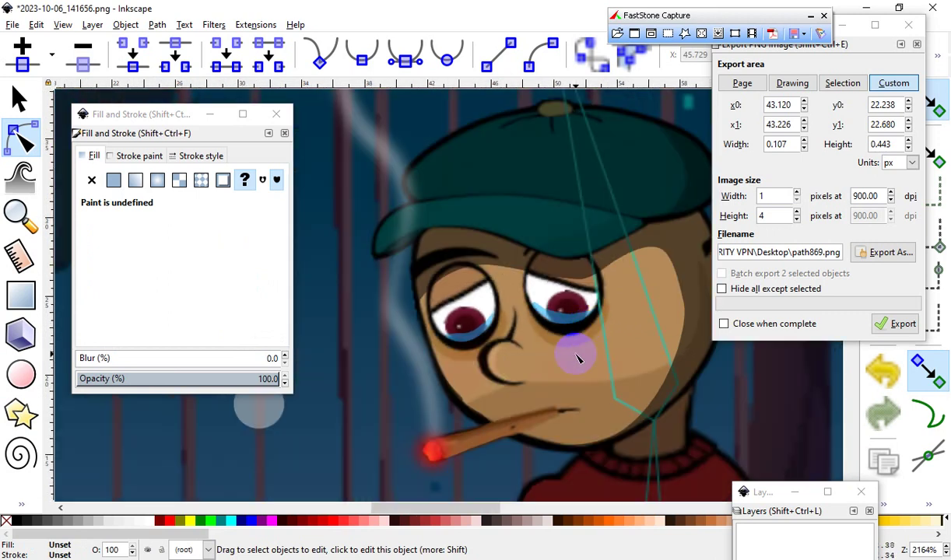
{"action": "scroll", "coordinate": [574, 350], "scroll_direction": "up", "scroll_amount": 3}
{"action": "scroll", "coordinate": [434, 371], "scroll_direction": "down", "scroll_amount": 3}
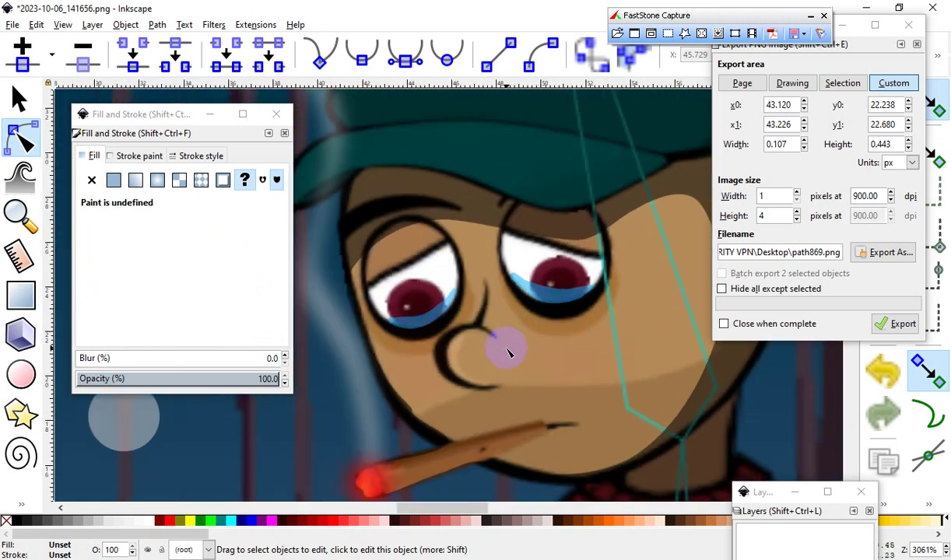
{"action": "scroll", "coordinate": [579, 296], "scroll_direction": "up", "scroll_amount": 3}
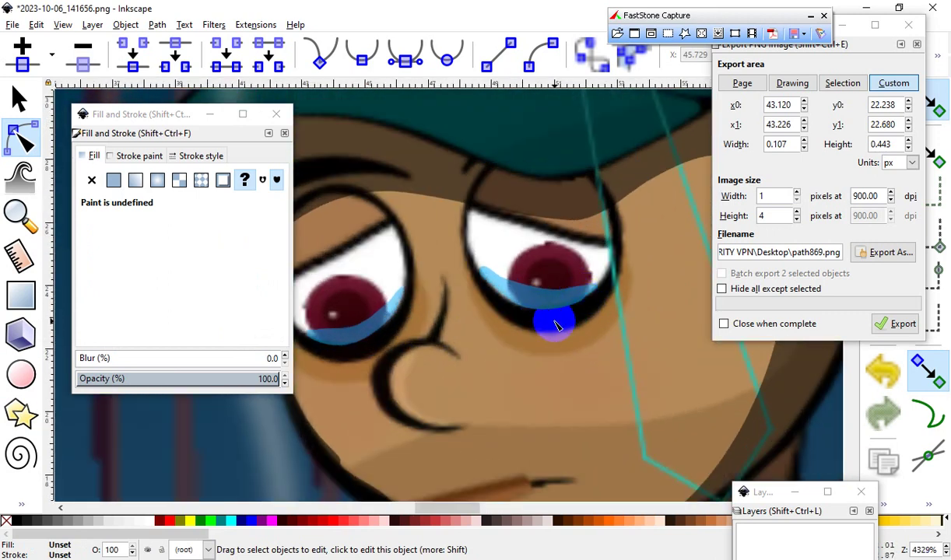
{"action": "left_click", "coordinate": [20, 99]}
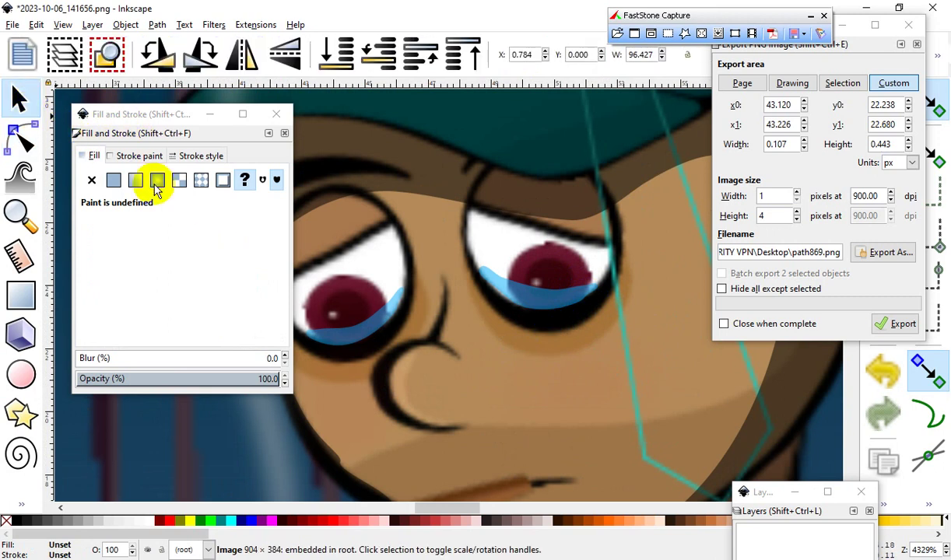
{"action": "left_click", "coordinate": [560, 319]}
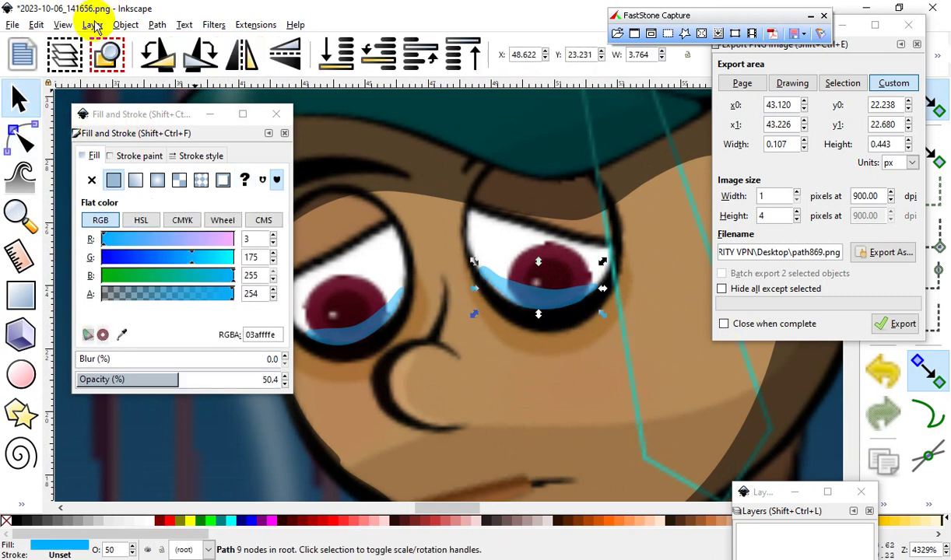
{"action": "left_click", "coordinate": [37, 24]}
{"action": "left_click", "coordinate": [94, 208]}
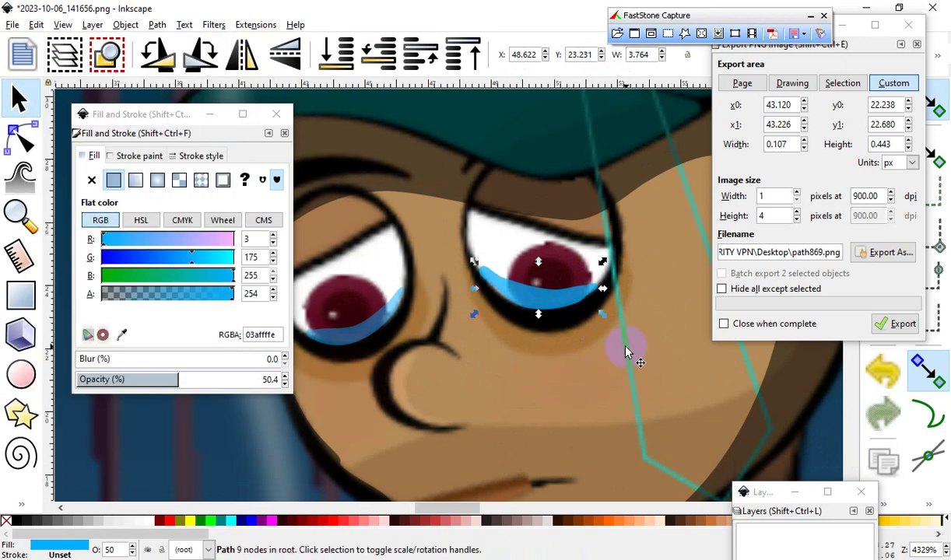
Step: Pull the duplicate crescent's lower-edge node down the cheek to beside the mouth, forming a long tapering tear streak
{"action": "scroll", "coordinate": [516, 308], "scroll_direction": "down", "scroll_amount": 1}
{"action": "scroll", "coordinate": [537, 331], "scroll_direction": "up", "scroll_amount": 2}
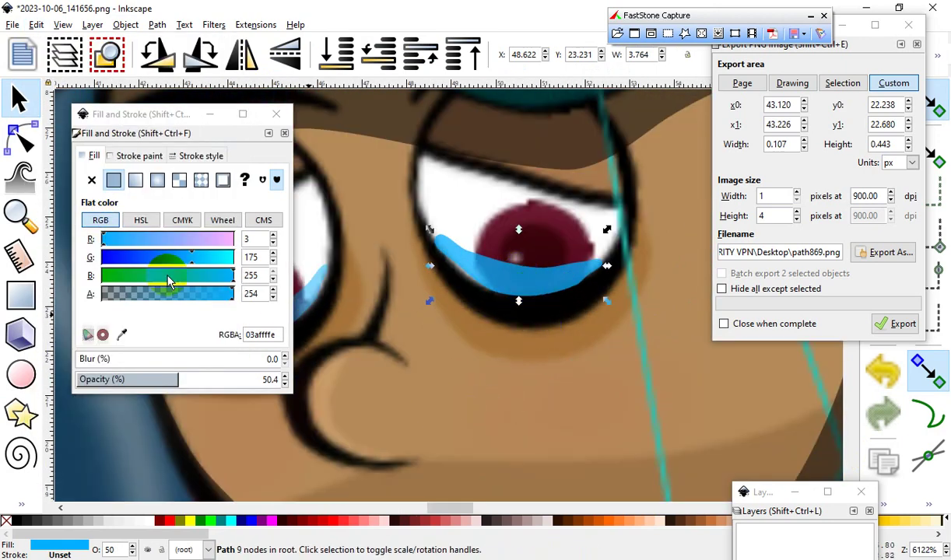
{"action": "left_click", "coordinate": [21, 134]}
{"action": "scroll", "coordinate": [506, 269], "scroll_direction": "down", "scroll_amount": 2}
{"action": "left_click", "coordinate": [546, 276]}
{"action": "left_click_drag", "start_coordinate": [548, 279], "coordinate": [595, 417]}
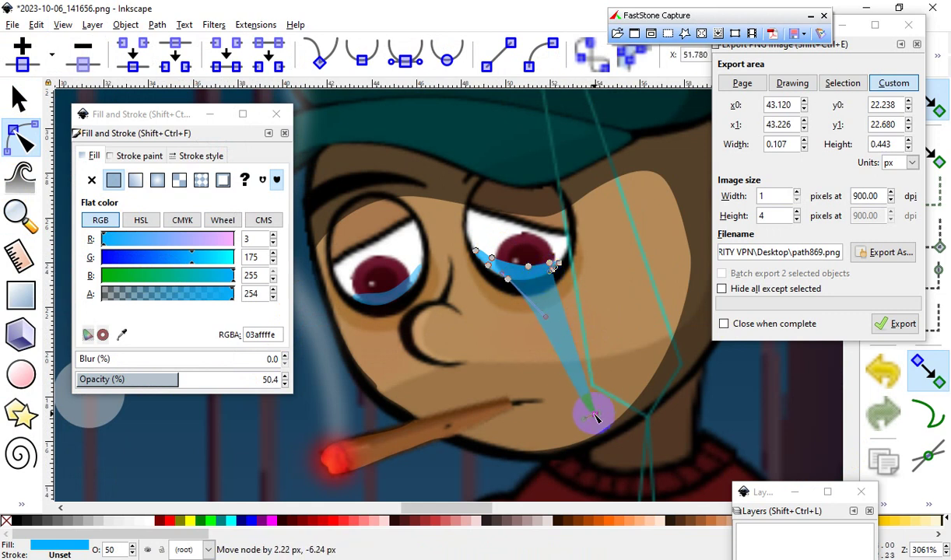
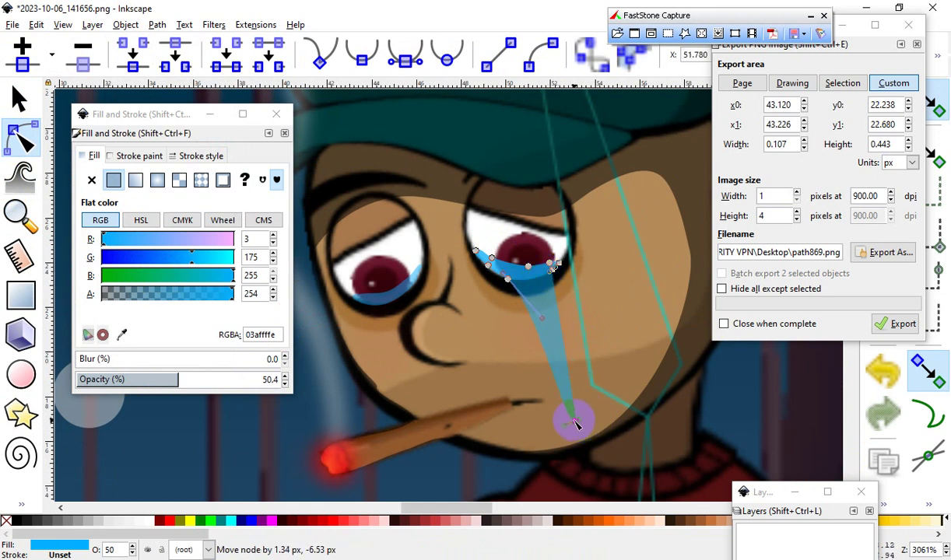
{"action": "left_click_drag", "start_coordinate": [566, 421], "coordinate": [566, 421]}
Step: Add a node on the tear streak's outer edge and place it about mid-cheek to keep the streak narrow
{"action": "left_click", "coordinate": [527, 314]}
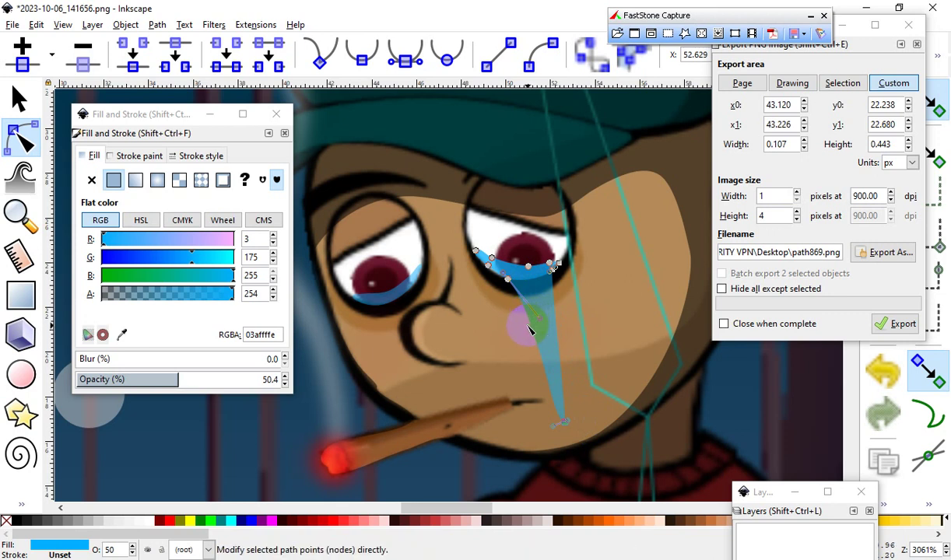
{"action": "left_click_drag", "start_coordinate": [557, 318], "coordinate": [569, 366]}
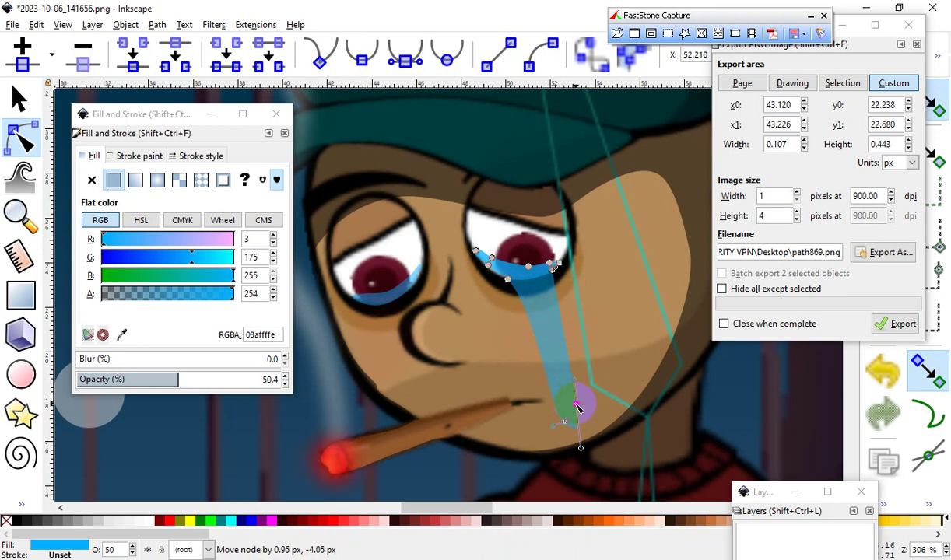
{"action": "left_click_drag", "start_coordinate": [576, 400], "coordinate": [552, 340]}
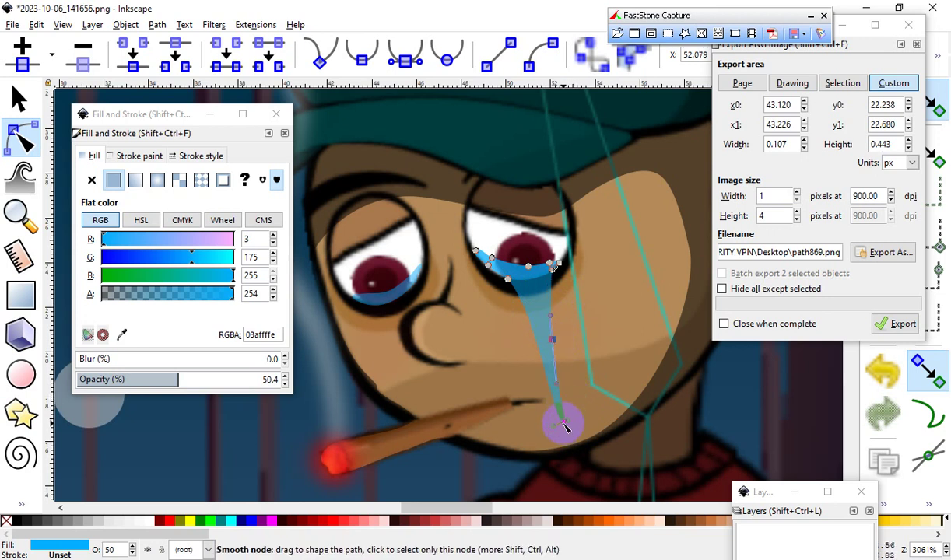
Step: Pull the right-hand tear streak's bottom node slightly further down toward the jaw, then deselect the streak
{"action": "mouse_move", "coordinate": [565, 427]}
{"action": "left_mouse_down"}
{"action": "mouse_move", "coordinate": [575, 445]}
{"action": "mouse_move", "coordinate": [567, 435]}
{"action": "left_mouse_up"}
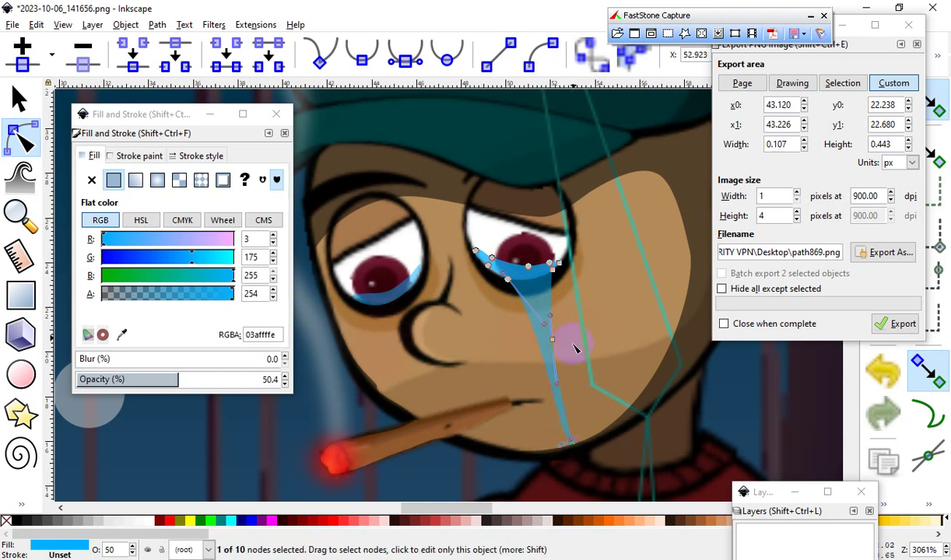
{"action": "left_click", "coordinate": [577, 322]}
{"action": "scroll", "coordinate": [544, 307], "scroll_direction": "down", "scroll_amount": 2}
{"action": "scroll", "coordinate": [542, 314], "scroll_direction": "up", "scroll_amount": 5}
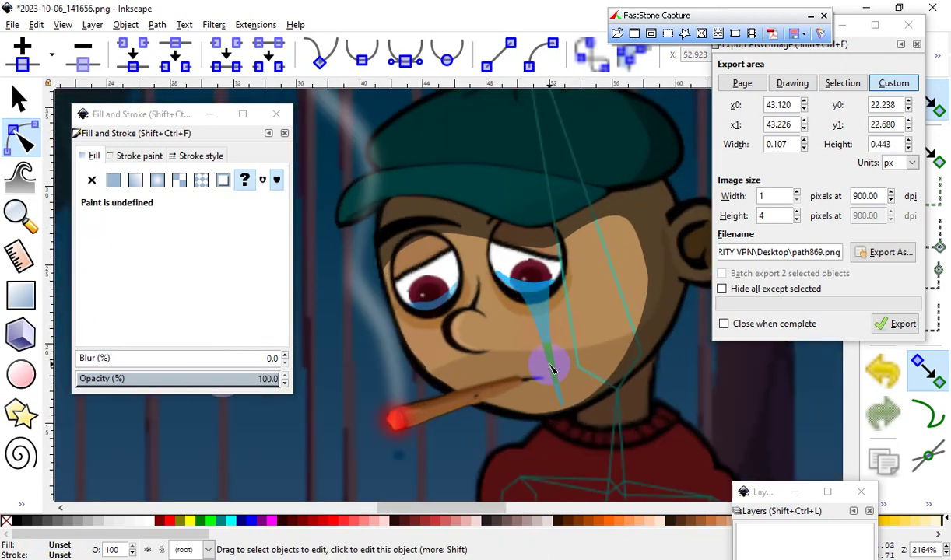
{"action": "scroll", "coordinate": [498, 295], "scroll_direction": "down", "scroll_amount": 6}
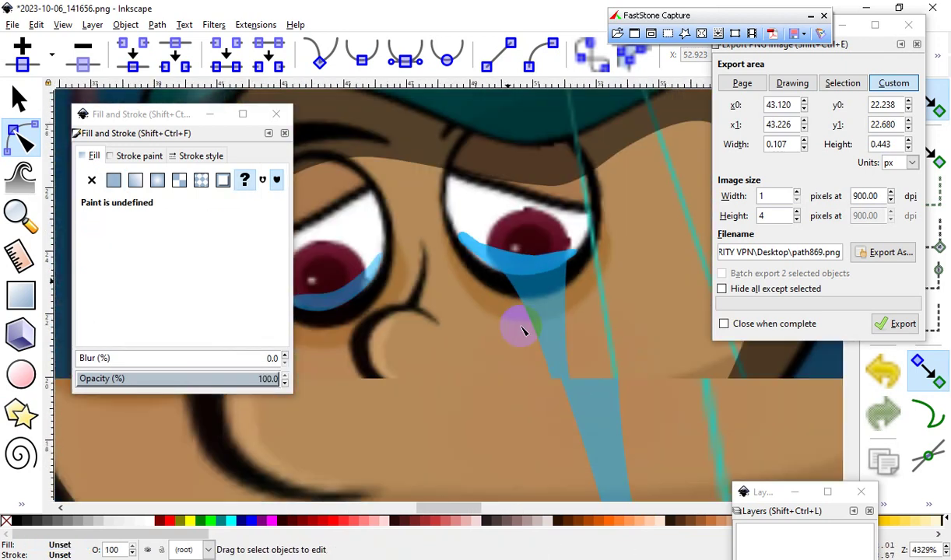
{"action": "scroll", "coordinate": [504, 309], "scroll_direction": "up", "scroll_amount": 3}
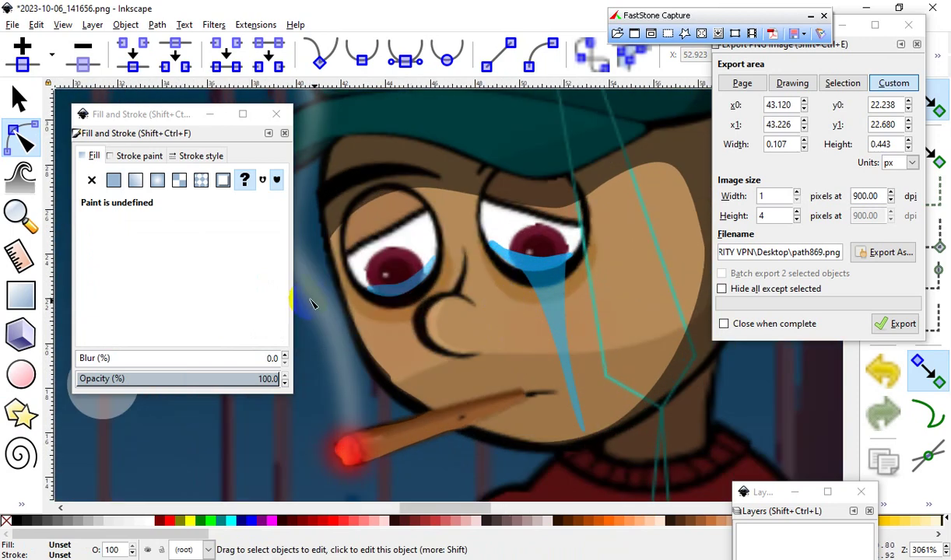
{"action": "scroll", "coordinate": [583, 436], "scroll_direction": "down", "scroll_amount": 3}
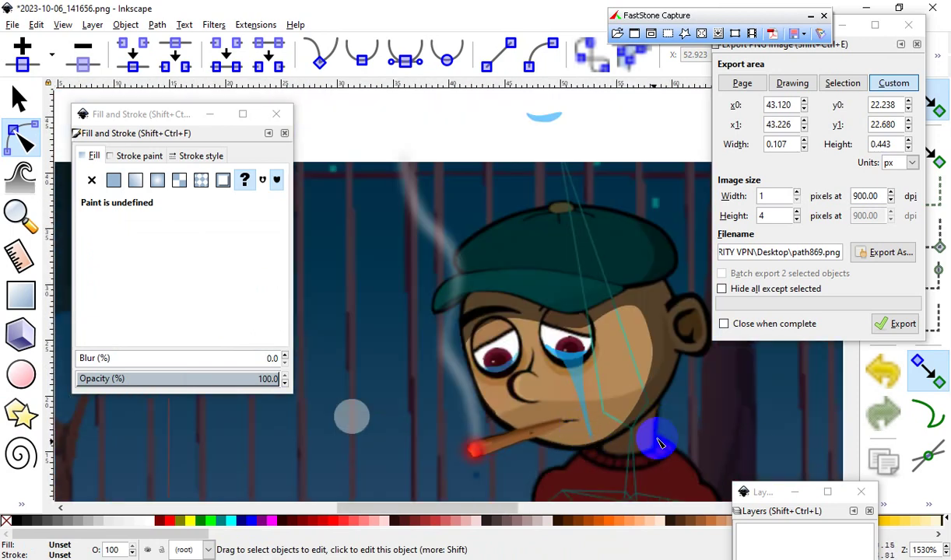
{"action": "scroll", "coordinate": [622, 424], "scroll_direction": "up", "scroll_amount": 3}
{"action": "scroll", "coordinate": [593, 410], "scroll_direction": "up", "scroll_amount": 2}
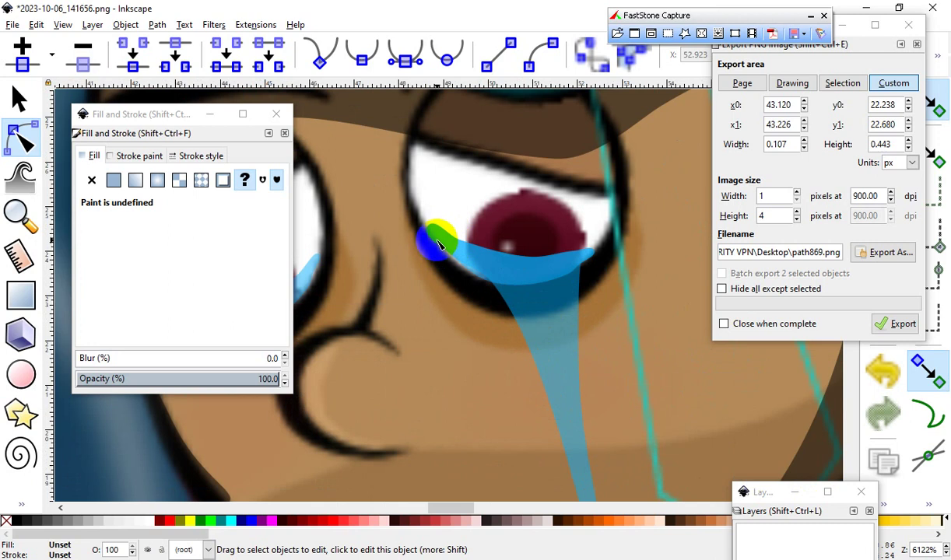
{"action": "left_click", "coordinate": [19, 98]}
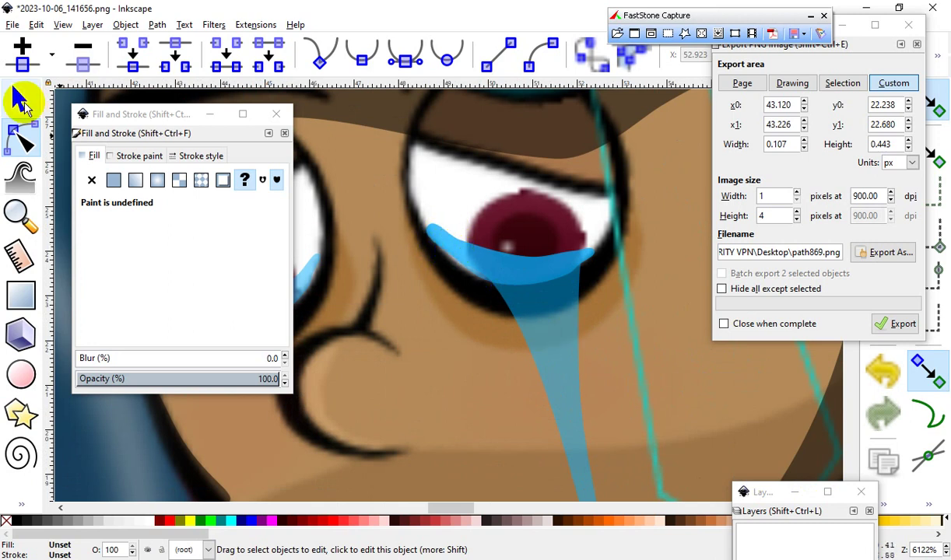
{"action": "left_click", "coordinate": [566, 336]}
{"action": "scroll", "coordinate": [446, 373], "scroll_direction": "down", "scroll_amount": 3}
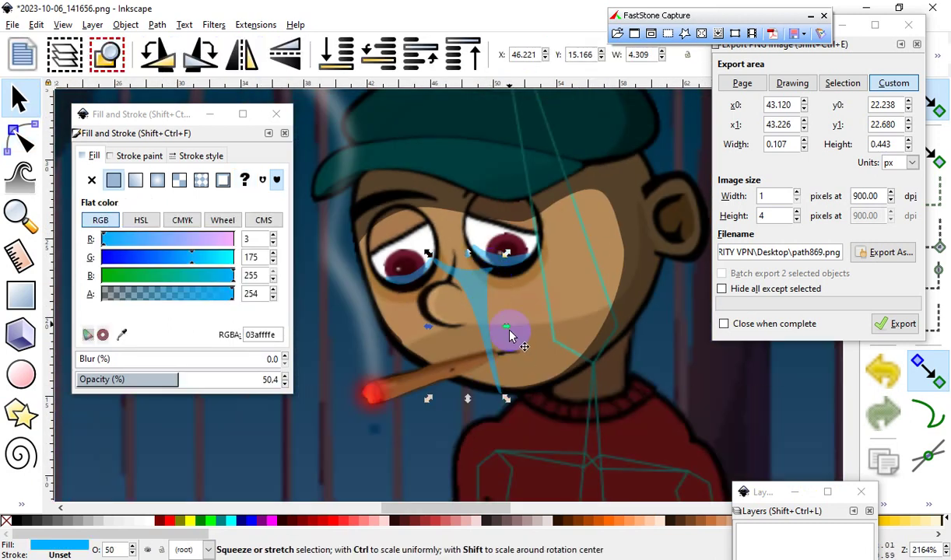
{"action": "scroll", "coordinate": [510, 334], "scroll_direction": "up", "scroll_amount": 1}
{"action": "left_click_drag", "start_coordinate": [459, 310], "coordinate": [511, 294]}
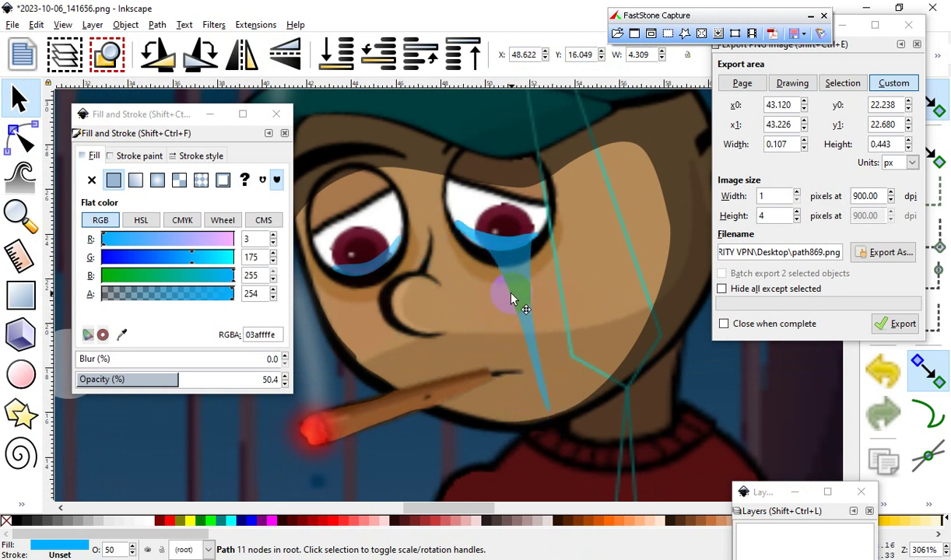
{"action": "left_click_drag", "start_coordinate": [511, 297], "coordinate": [511, 297]}
{"action": "scroll", "coordinate": [506, 344], "scroll_direction": "down", "scroll_amount": 1}
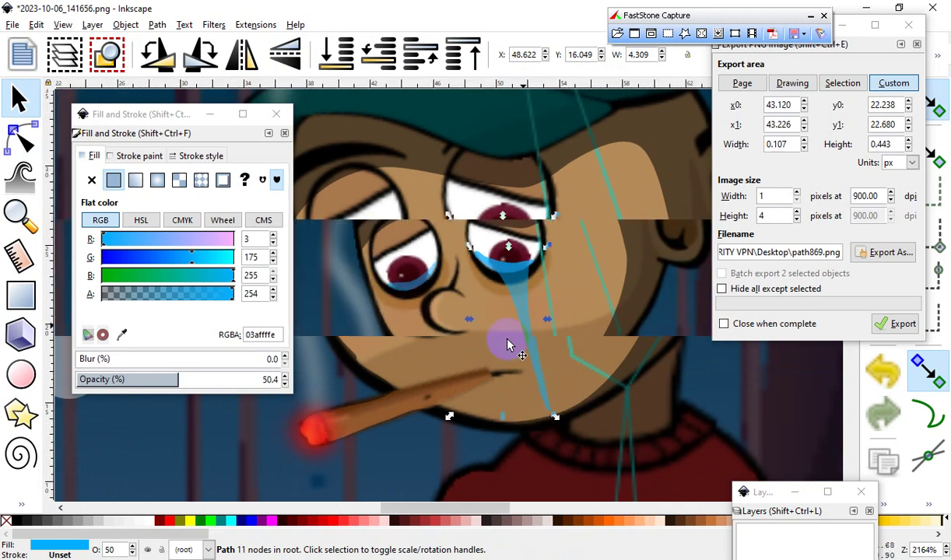
{"action": "scroll", "coordinate": [506, 344], "scroll_direction": "down", "scroll_amount": 2}
{"action": "scroll", "coordinate": [498, 280], "scroll_direction": "up", "scroll_amount": 5}
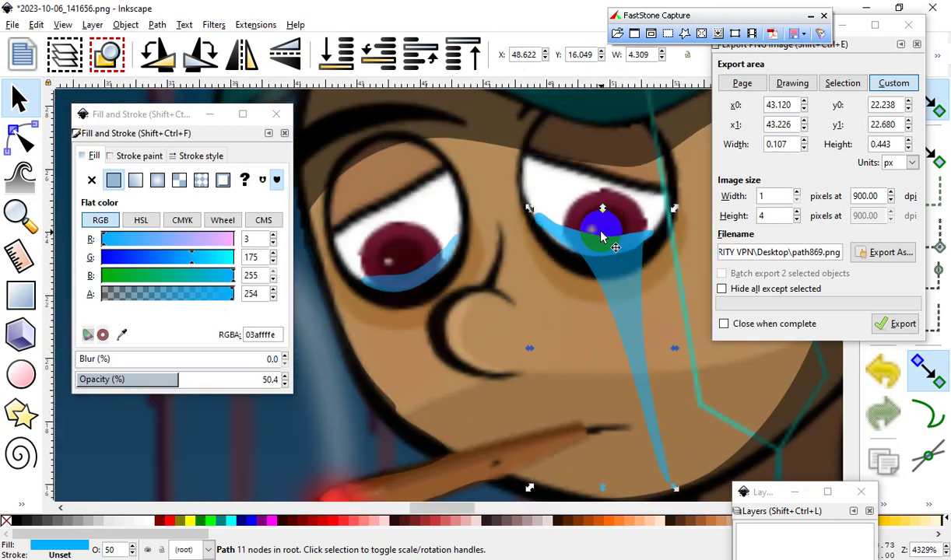
{"action": "scroll", "coordinate": [615, 249], "scroll_direction": "down", "scroll_amount": 2}
{"action": "scroll", "coordinate": [669, 190], "scroll_direction": "up", "scroll_amount": 2}
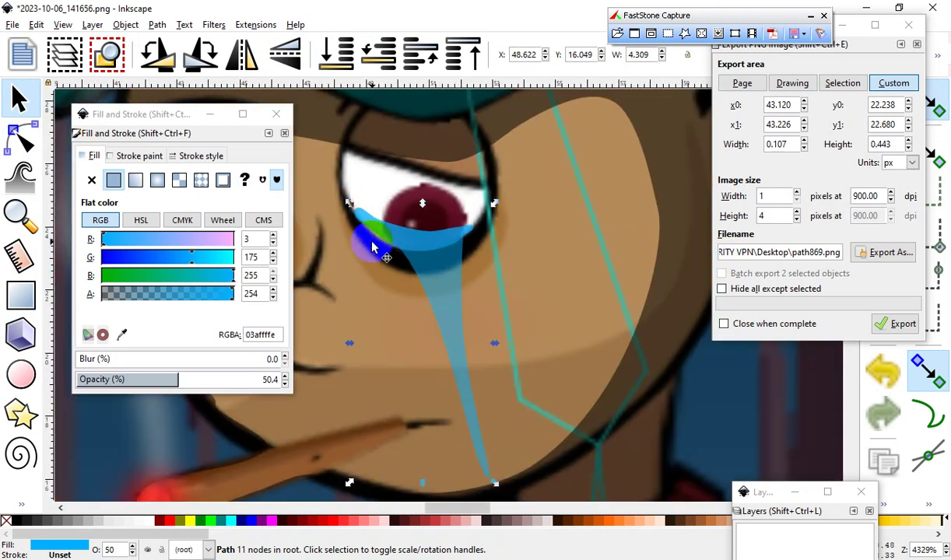
Step: Move the tear streak aside to check the blue crescent beneath it on the right-hand eye, and restore the streak's position
{"action": "left_click_drag", "start_coordinate": [439, 286], "coordinate": [597, 295]}
{"action": "left_click", "coordinate": [398, 241]}
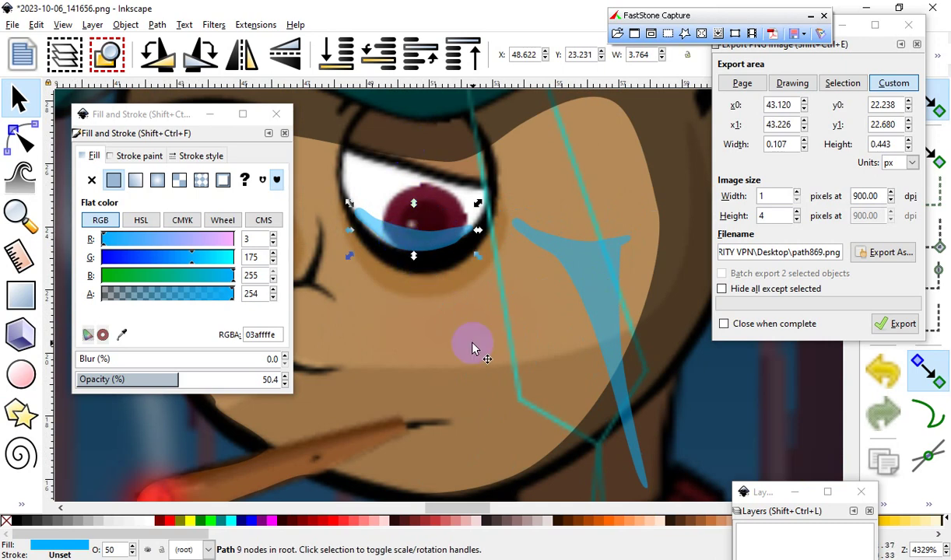
{"action": "scroll", "coordinate": [471, 347], "scroll_direction": "down", "scroll_amount": 2}
{"action": "scroll", "coordinate": [465, 309], "scroll_direction": "up", "scroll_amount": 2}
{"action": "left_click_drag", "start_coordinate": [587, 281], "coordinate": [465, 352]}
{"action": "left_click_drag", "start_coordinate": [428, 322], "coordinate": [429, 279]}
{"action": "scroll", "coordinate": [312, 333], "scroll_direction": "down", "scroll_amount": 3}
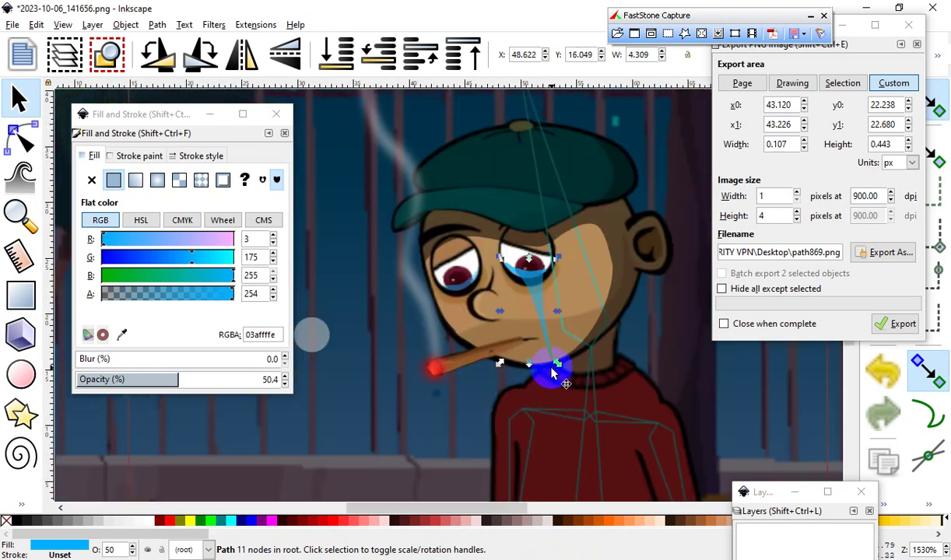
{"action": "scroll", "coordinate": [498, 357], "scroll_direction": "up", "scroll_amount": 1}
{"action": "scroll", "coordinate": [558, 339], "scroll_direction": "up", "scroll_amount": 2}
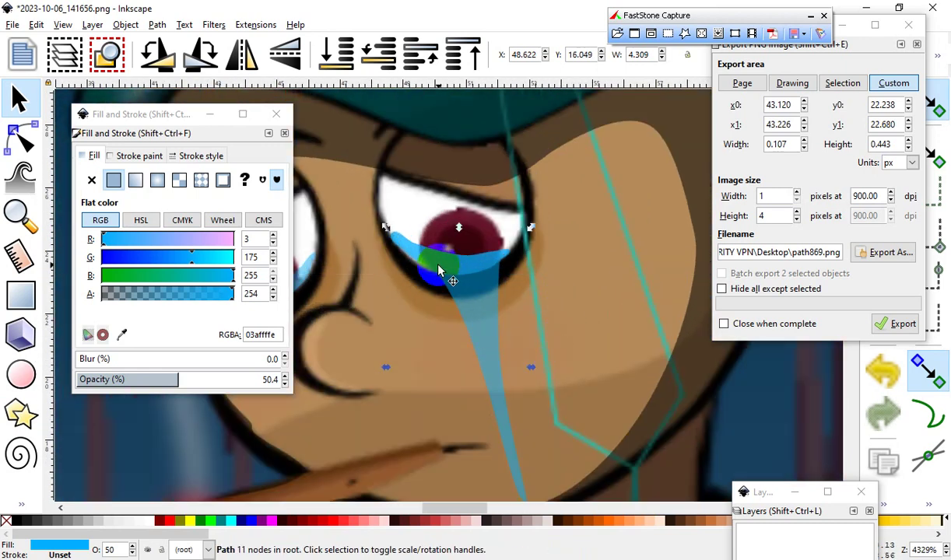
{"action": "scroll", "coordinate": [350, 270], "scroll_direction": "up", "scroll_amount": 1}
Step: Shift the tear streak below the right-hand eye and set the uncovered crescent's fill to 03d1fffe with 59.7% opacity
{"action": "left_click_drag", "start_coordinate": [350, 270], "coordinate": [542, 389]}
{"action": "left_click", "coordinate": [544, 291]}
{"action": "scroll", "coordinate": [507, 261], "scroll_direction": "down", "scroll_amount": 3}
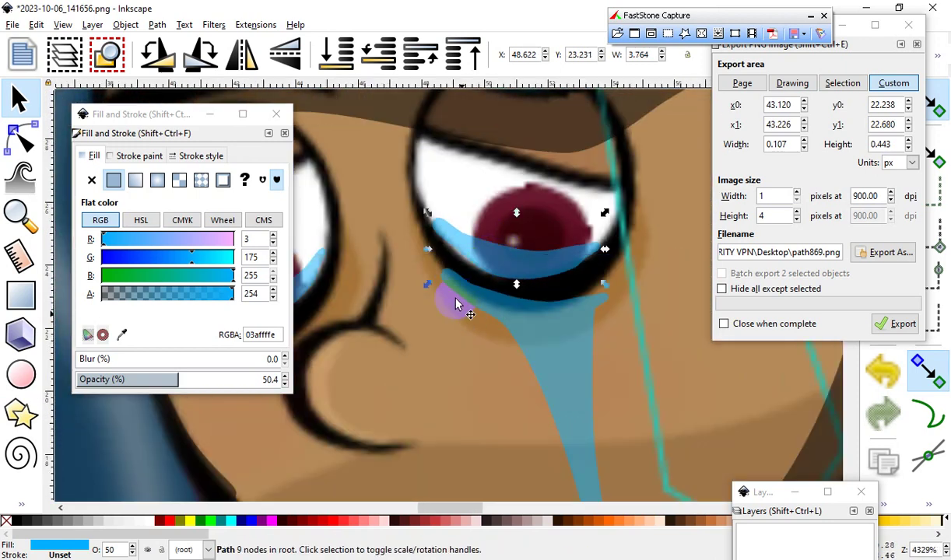
{"action": "left_click", "coordinate": [208, 258]}
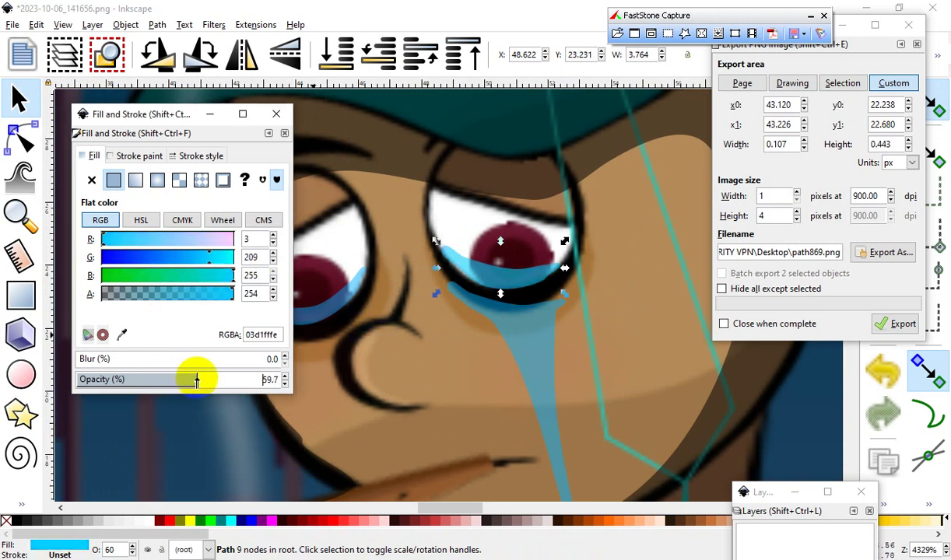
Step: Move the tear streak back up over the right-hand eye's blue crescent
{"action": "left_click_drag", "start_coordinate": [553, 373], "coordinate": [531, 315]}
{"action": "scroll", "coordinate": [532, 315], "scroll_direction": "down", "scroll_amount": 2, "text": "ctrl"}
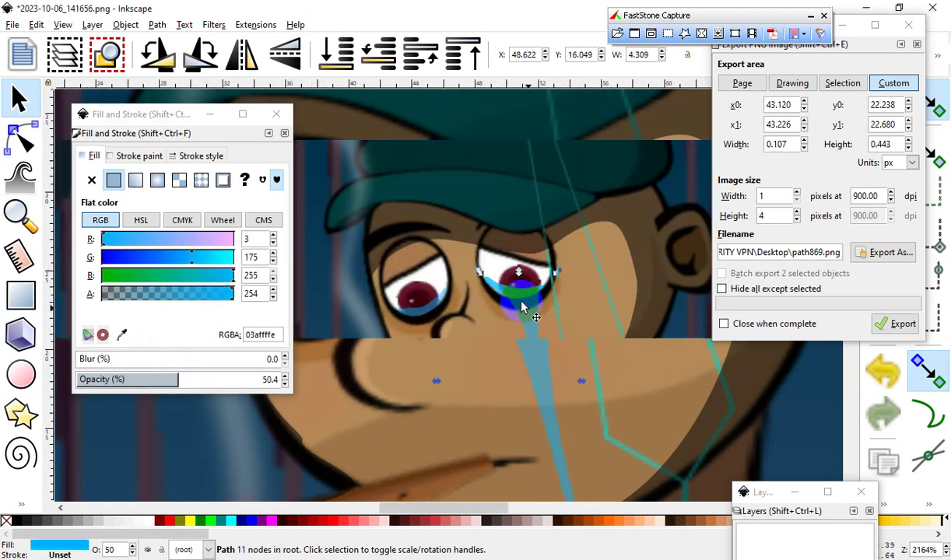
{"action": "scroll", "coordinate": [523, 356], "scroll_direction": "up", "scroll_amount": 2, "text": "ctrl"}
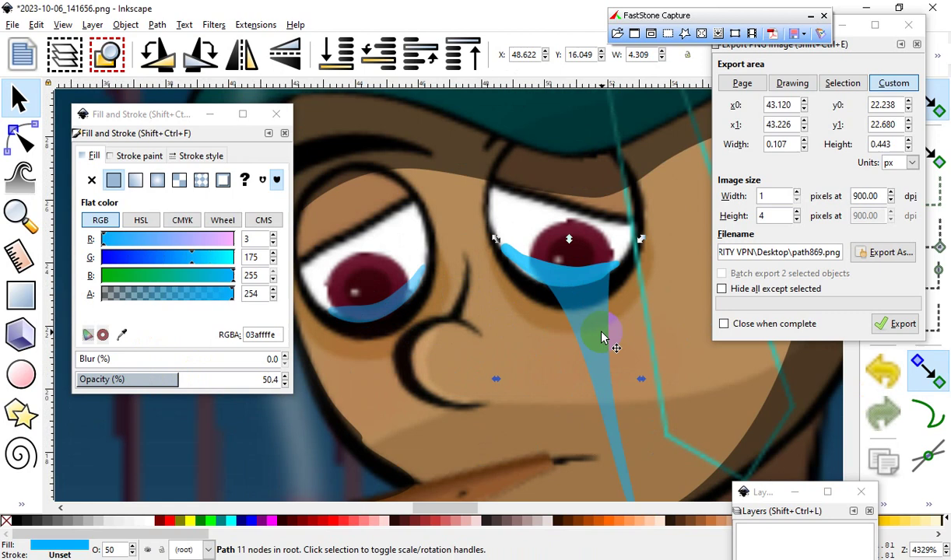
{"action": "scroll", "coordinate": [610, 358], "scroll_direction": "down", "scroll_amount": 4, "text": "ctrl"}
{"action": "scroll", "coordinate": [563, 411], "scroll_direction": "up", "scroll_amount": 2, "text": "ctrl"}
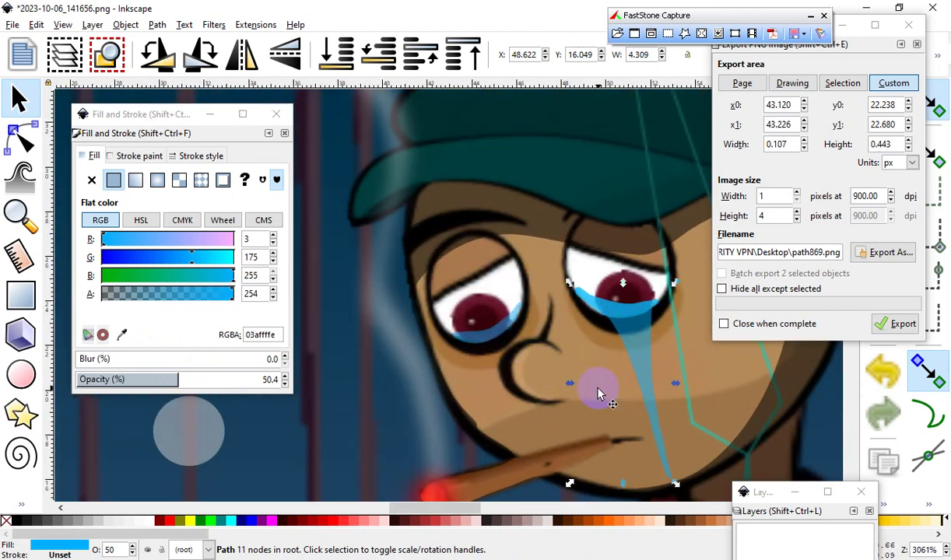
Step: Duplicate the left-hand eye's blue tear crescent in place
{"action": "left_click", "coordinate": [480, 333]}
{"action": "scroll", "coordinate": [550, 395], "scroll_direction": "down", "scroll_amount": 2}
{"action": "scroll", "coordinate": [514, 342], "scroll_direction": "up", "scroll_amount": 3}
{"action": "scroll", "coordinate": [460, 280], "scroll_direction": "down", "scroll_amount": 3}
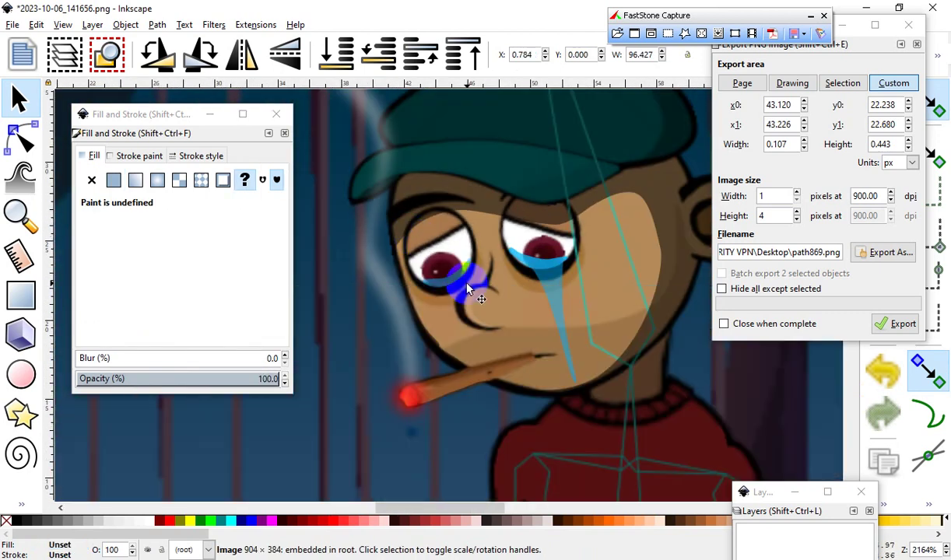
{"action": "scroll", "coordinate": [526, 387], "scroll_direction": "up", "scroll_amount": 3}
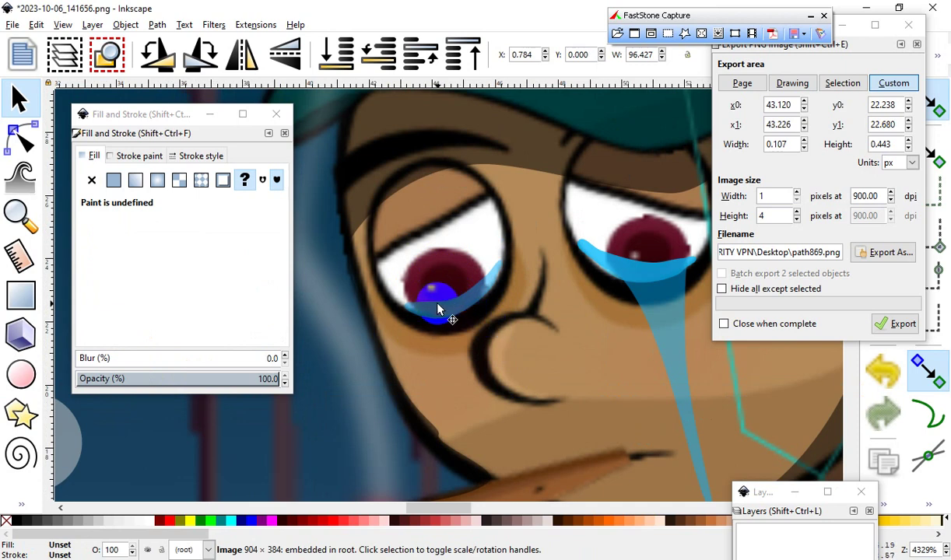
{"action": "left_click", "coordinate": [438, 309]}
{"action": "scroll", "coordinate": [459, 342], "scroll_direction": "down", "scroll_amount": 2}
{"action": "scroll", "coordinate": [502, 346], "scroll_direction": "up", "scroll_amount": 2}
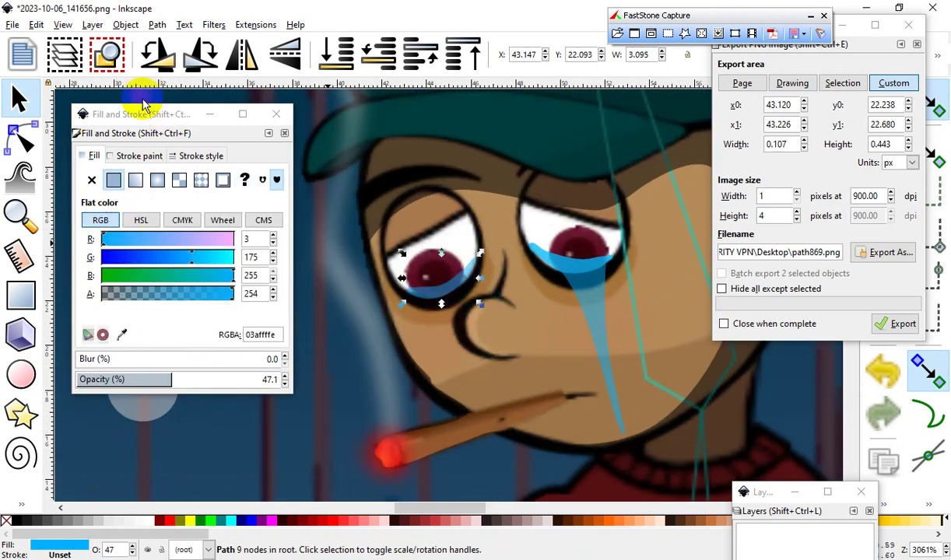
{"action": "left_click", "coordinate": [36, 25]}
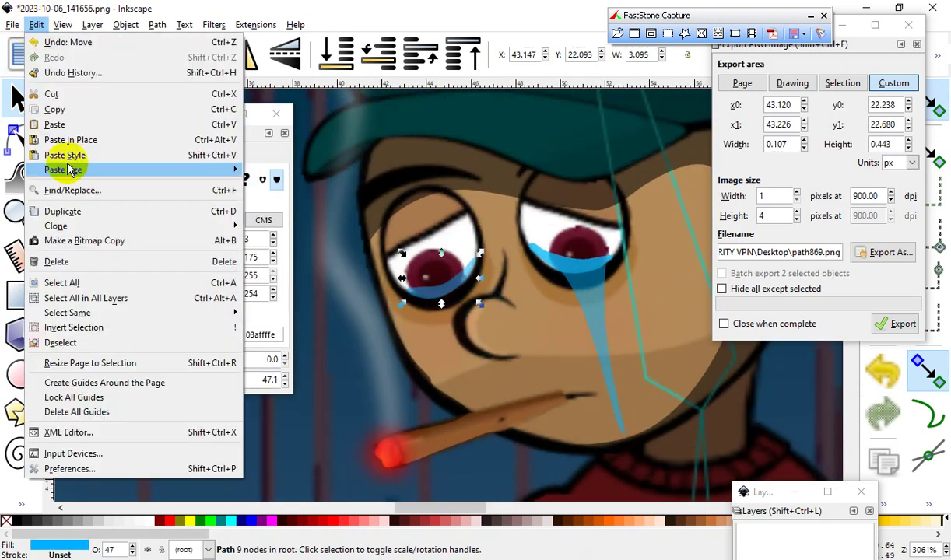
{"action": "left_click", "coordinate": [67, 210]}
{"action": "left_click_drag", "start_coordinate": [519, 297], "coordinate": [430, 265]}
{"action": "scroll", "coordinate": [452, 339], "scroll_direction": "down", "scroll_amount": 1}
{"action": "scroll", "coordinate": [465, 361], "scroll_direction": "up", "scroll_amount": 1}
{"action": "scroll", "coordinate": [439, 275], "scroll_direction": "up", "scroll_amount": 1}
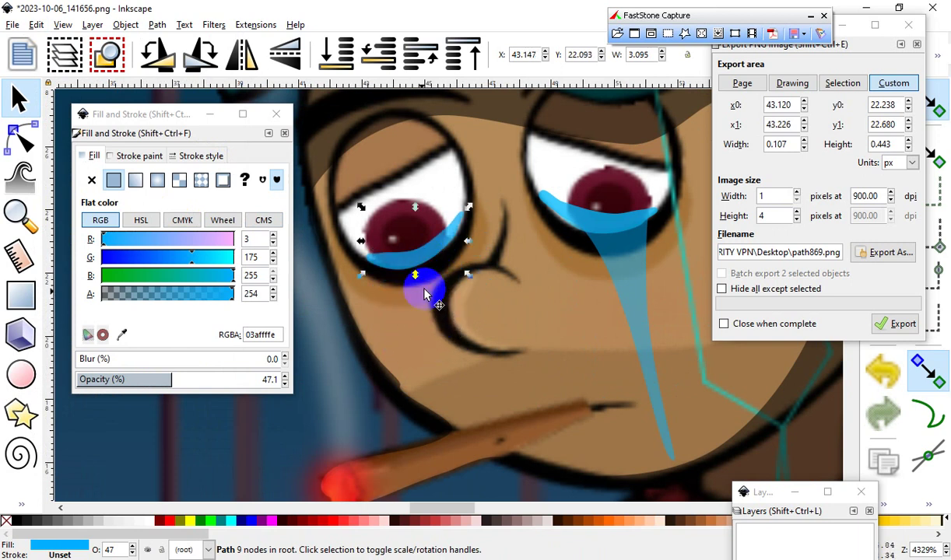
Step: Pull the duplicate crescent's lower node down the cheek to above the cigar, and narrow the streak's nose-side edge with added nodes
{"action": "left_click", "coordinate": [22, 134]}
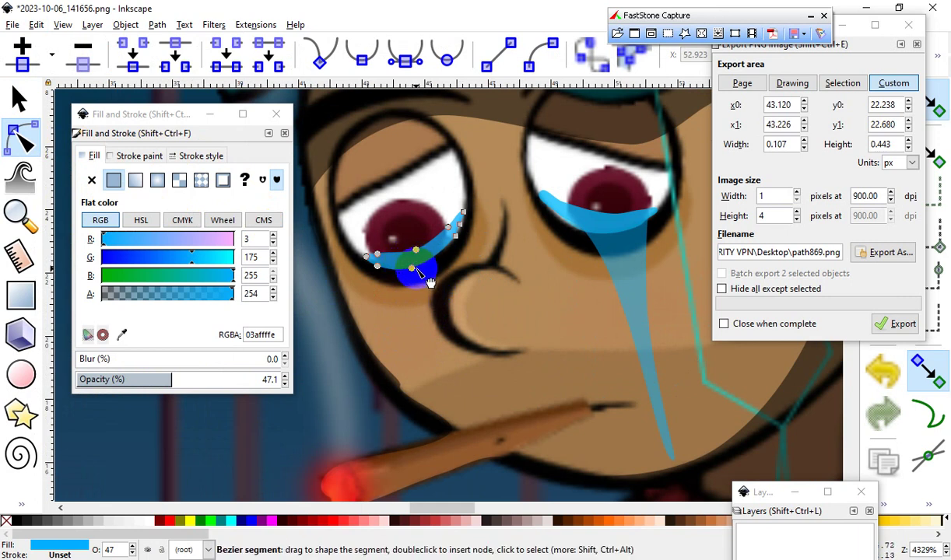
{"action": "left_click_drag", "start_coordinate": [412, 269], "coordinate": [420, 420]}
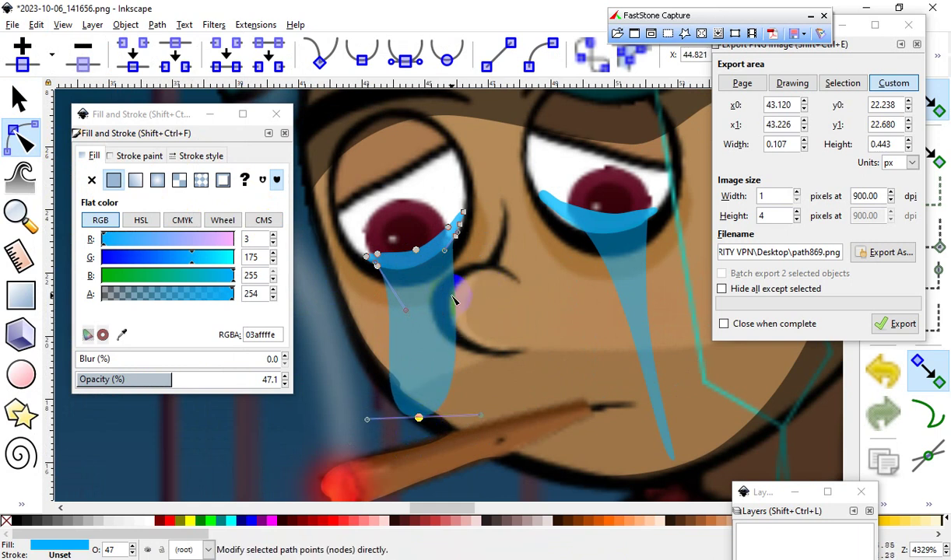
{"action": "left_click", "coordinate": [461, 305]}
{"action": "left_click_drag", "start_coordinate": [467, 313], "coordinate": [413, 374]}
{"action": "mouse_move", "coordinate": [432, 289]}
{"action": "left_mouse_down"}
{"action": "mouse_move", "coordinate": [404, 309]}
{"action": "mouse_move", "coordinate": [424, 296]}
{"action": "left_mouse_up"}
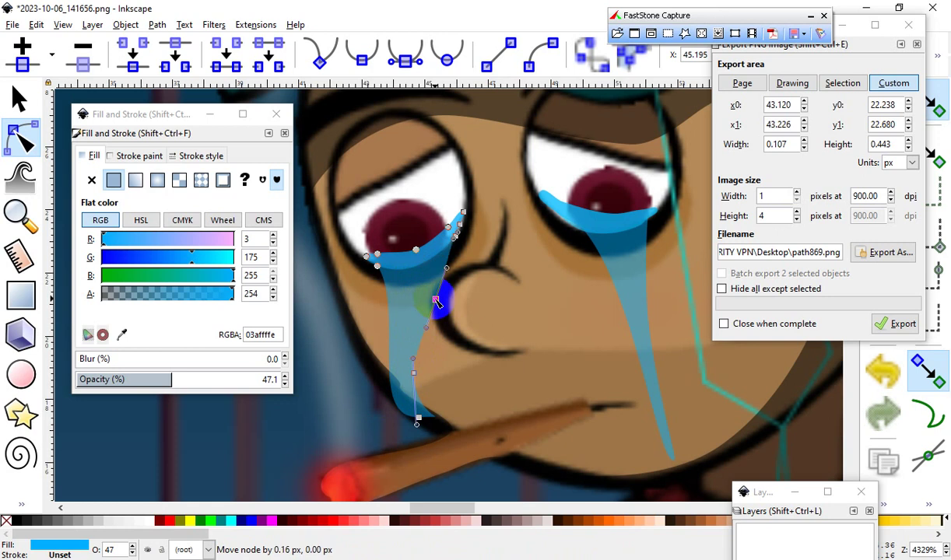
{"action": "left_click_drag", "start_coordinate": [428, 305], "coordinate": [425, 303]}
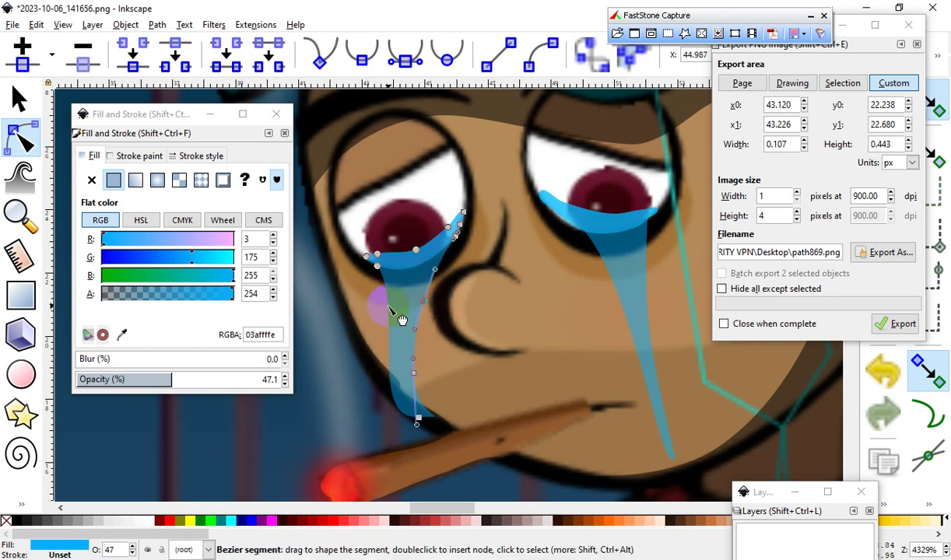
Step: Add a node to narrow the left-hand streak's outer edge at mid-cheek, and lower the nose-side edge's bottom node toward the tip
{"action": "left_click", "coordinate": [397, 313]}
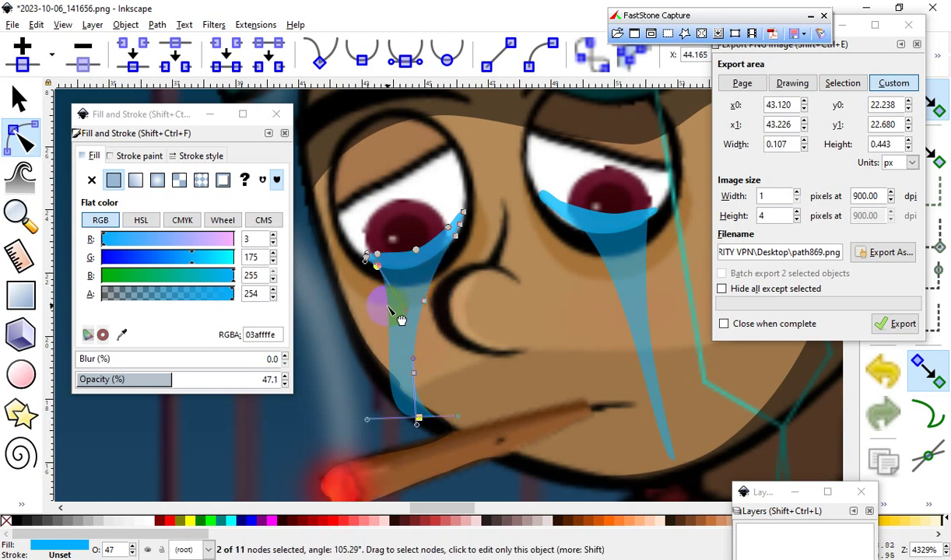
{"action": "left_click_drag", "start_coordinate": [392, 314], "coordinate": [404, 328]}
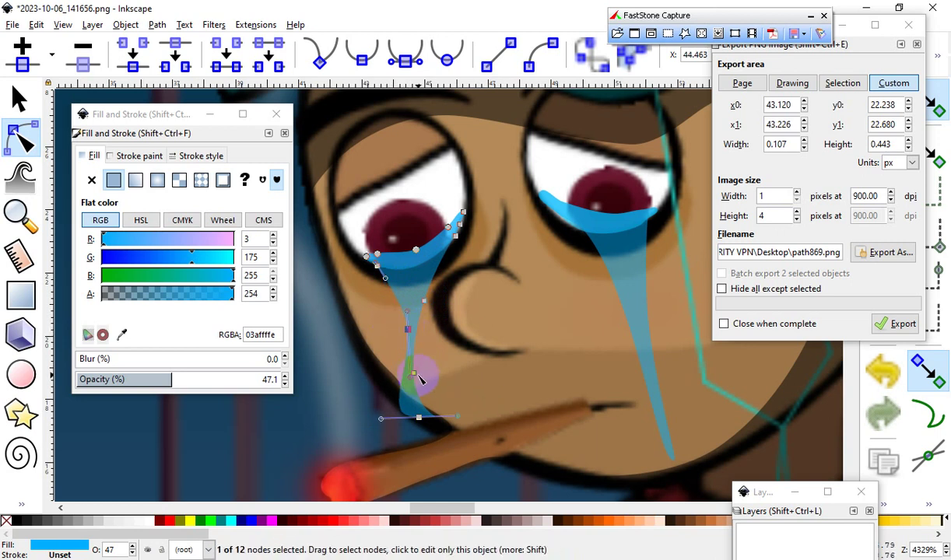
{"action": "left_click_drag", "start_coordinate": [416, 378], "coordinate": [440, 398]}
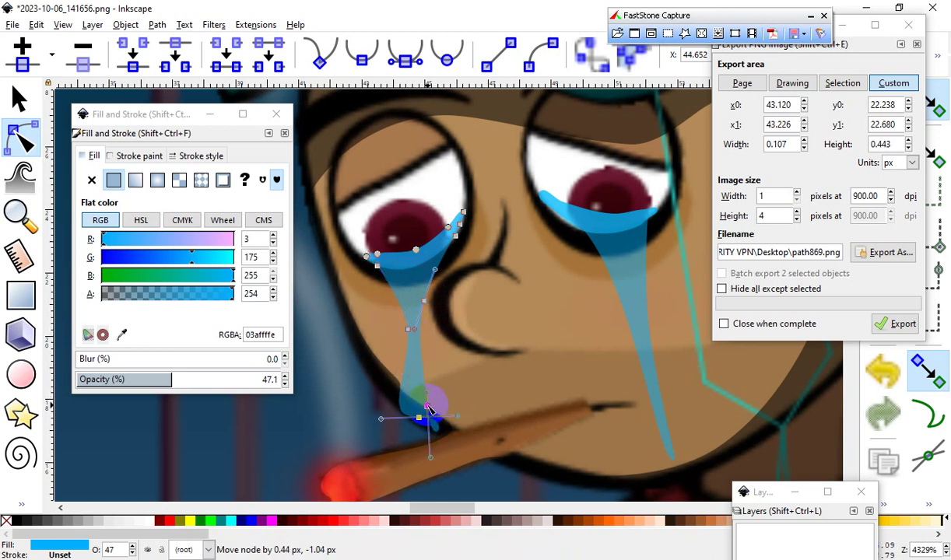
{"action": "left_click_drag", "start_coordinate": [430, 408], "coordinate": [425, 403]}
Step: Add a node on the left-hand streak's outer edge near its lower end and move it inward to slim the tip
{"action": "double_click", "coordinate": [404, 393]}
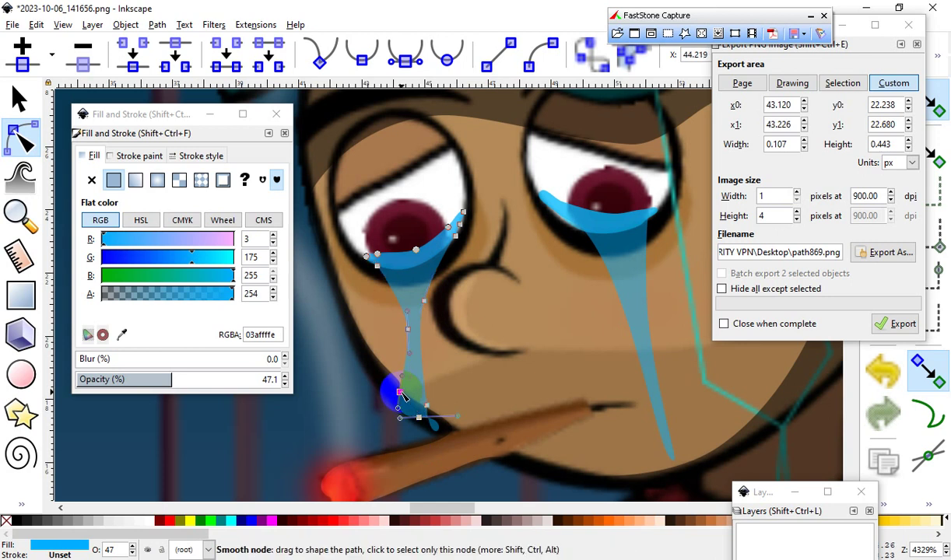
{"action": "left_click_drag", "start_coordinate": [399, 390], "coordinate": [406, 406]}
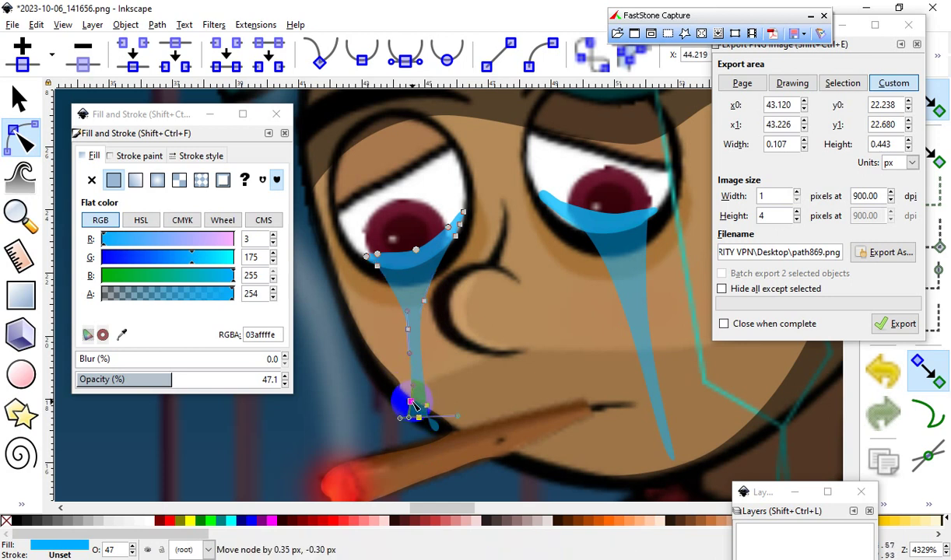
{"action": "left_click_drag", "start_coordinate": [412, 402], "coordinate": [409, 400]}
{"action": "scroll", "coordinate": [423, 305], "scroll_direction": "down", "scroll_amount": 1}
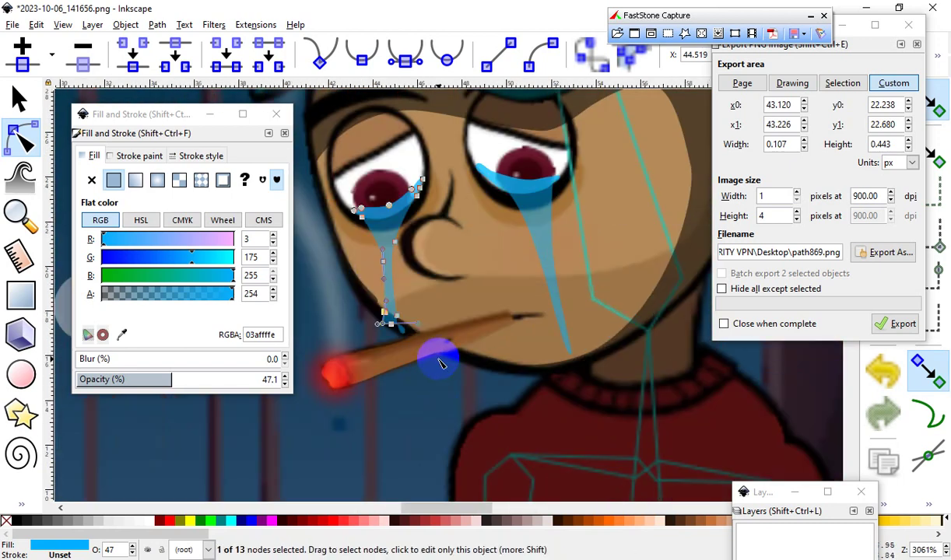
Step: Delete the surplus nodes at the lower end of the left-hand tear streak to leave a single rounded tip
{"action": "scroll", "coordinate": [440, 362], "scroll_direction": "up", "scroll_amount": 3}
{"action": "key", "text": "Escape"}
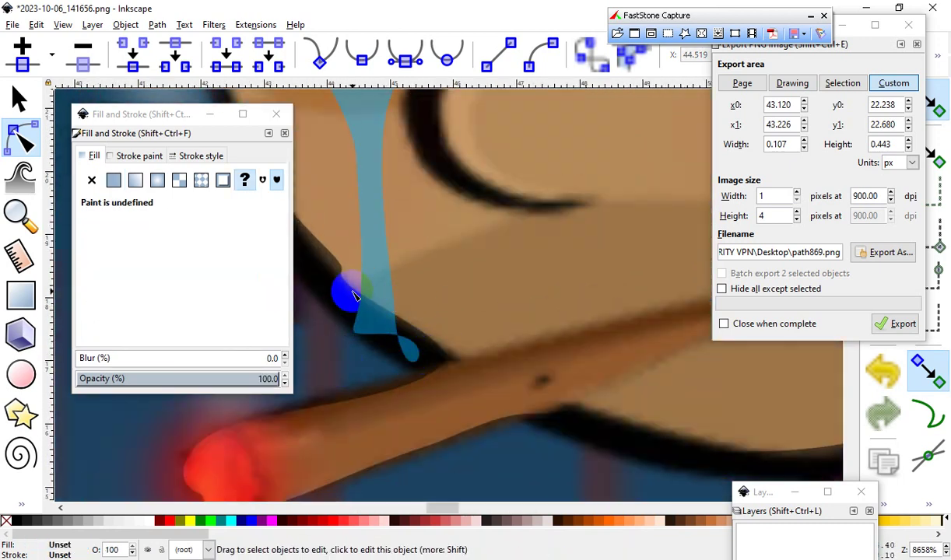
{"action": "left_click", "coordinate": [388, 322]}
{"action": "mouse_move", "coordinate": [459, 315]}
{"action": "left_mouse_down"}
{"action": "mouse_move", "coordinate": [351, 397]}
{"action": "mouse_move", "coordinate": [362, 388]}
{"action": "left_mouse_up"}
{"action": "left_click", "coordinate": [84, 50]}
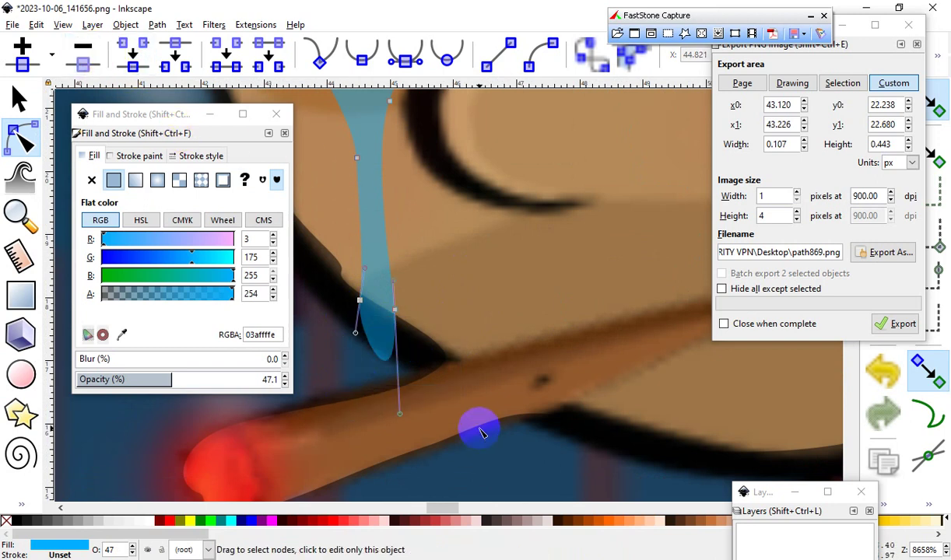
{"action": "scroll", "coordinate": [480, 432], "scroll_direction": "down", "scroll_amount": 3}
{"action": "key", "text": "Escape"}
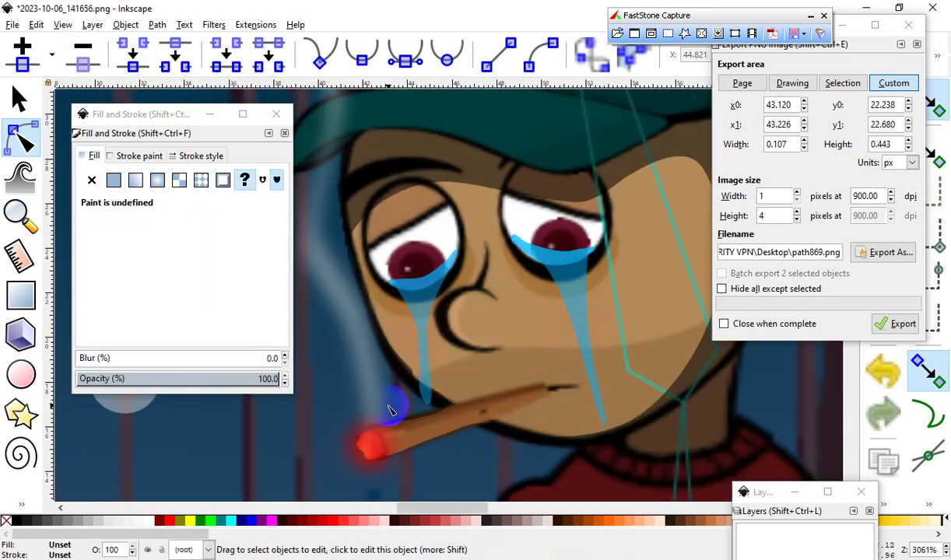
Step: Shorten the left-hand streak by adding a node at its tip, moving it up, and raising the nose-side edge's lowest node
{"action": "scroll", "coordinate": [390, 411], "scroll_direction": "down", "scroll_amount": 3}
{"action": "scroll", "coordinate": [393, 414], "scroll_direction": "up", "scroll_amount": 7}
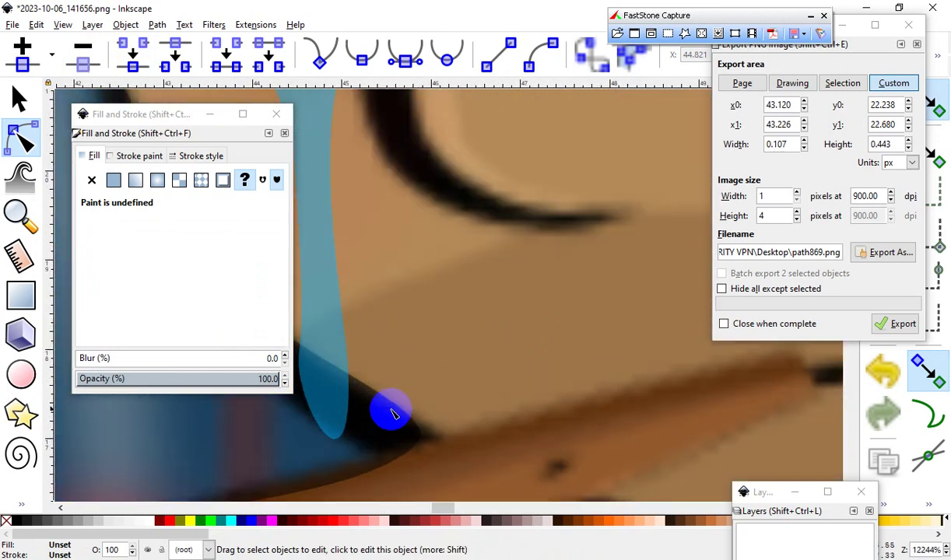
{"action": "scroll", "coordinate": [502, 359], "scroll_direction": "down", "scroll_amount": 5}
{"action": "scroll", "coordinate": [509, 326], "scroll_direction": "up", "scroll_amount": 2}
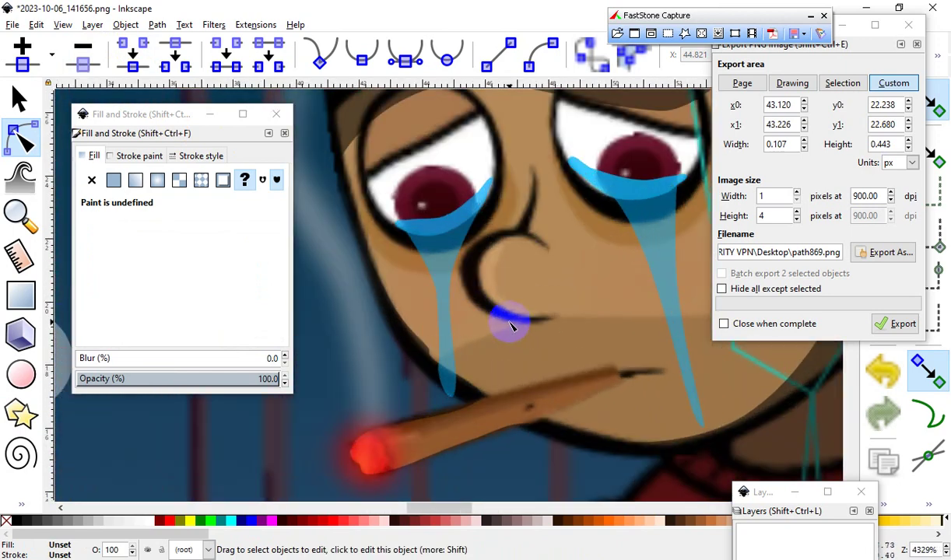
{"action": "left_click", "coordinate": [458, 405]}
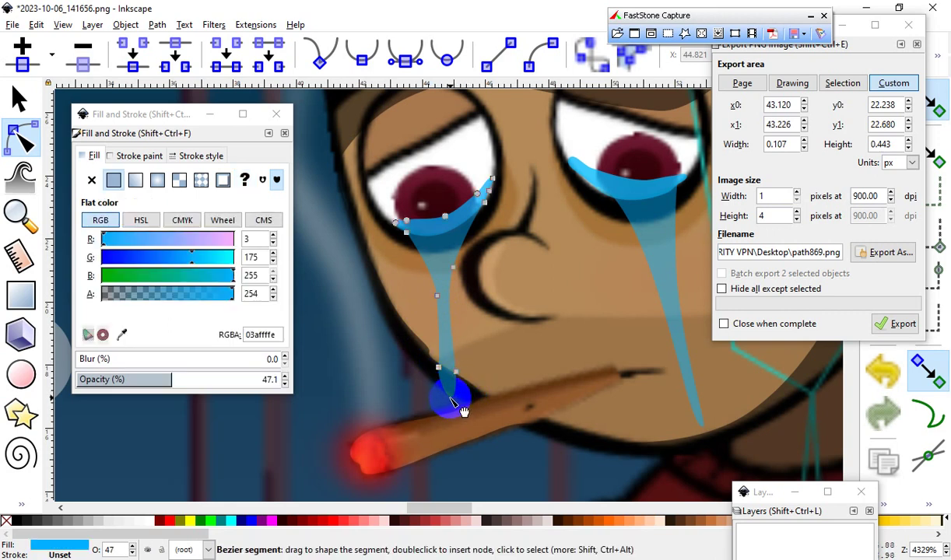
{"action": "mouse_move", "coordinate": [451, 400]}
{"action": "left_mouse_down"}
{"action": "mouse_move", "coordinate": [476, 391]}
{"action": "mouse_move", "coordinate": [452, 401]}
{"action": "left_mouse_up"}
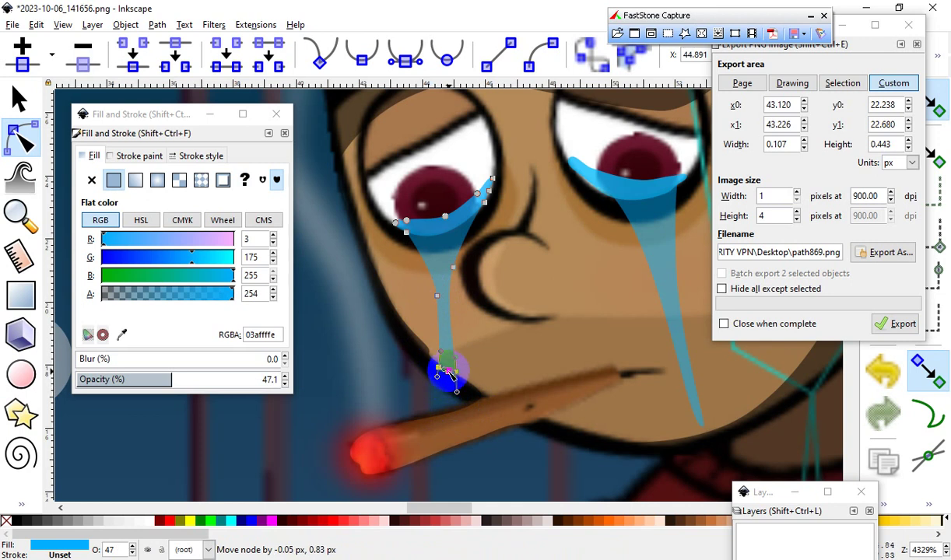
{"action": "scroll", "coordinate": [451, 381], "scroll_direction": "up", "scroll_amount": 2}
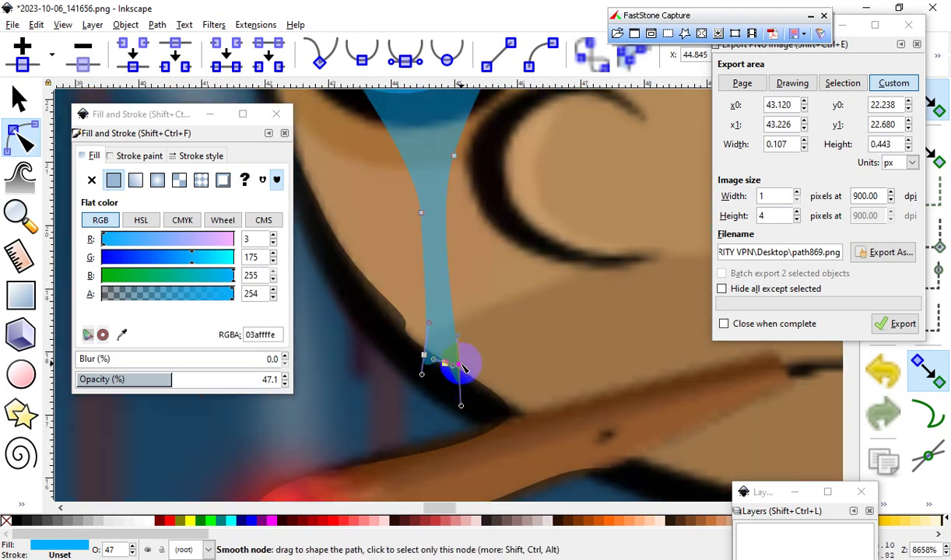
{"action": "left_click_drag", "start_coordinate": [461, 365], "coordinate": [447, 324]}
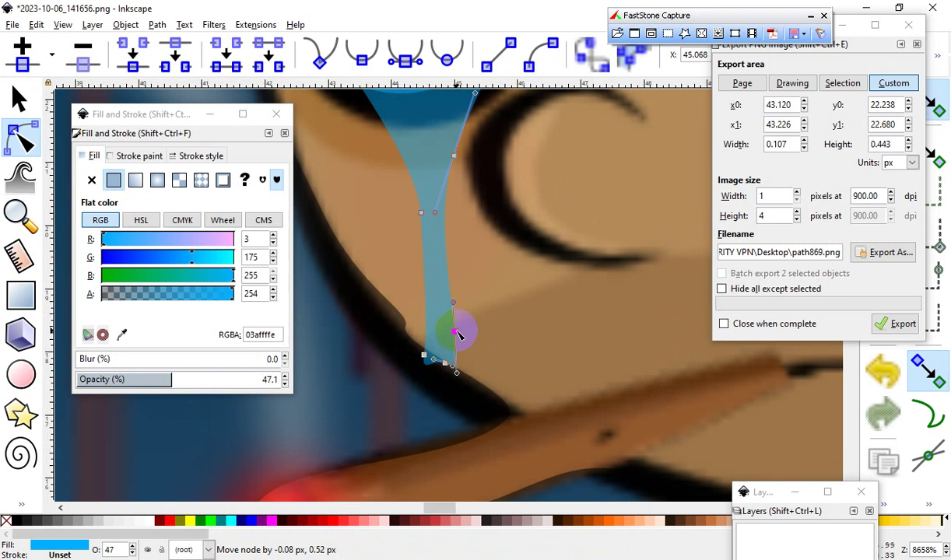
Step: Reshape the lower end of the tear stream under the left-hand eye by moving its bottom nodes to follow the jaw outline
{"action": "left_click_drag", "start_coordinate": [444, 363], "coordinate": [483, 385]}
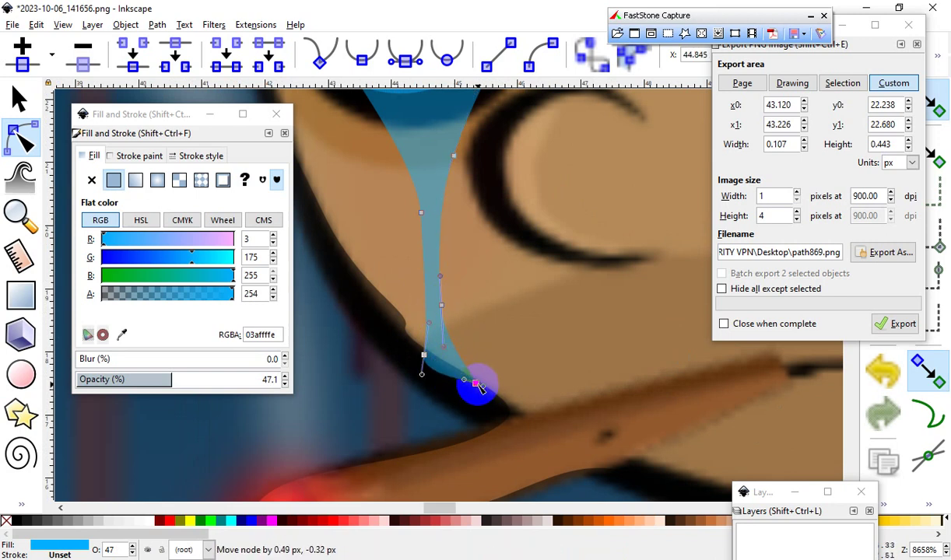
{"action": "left_click_drag", "start_coordinate": [423, 355], "coordinate": [428, 336]}
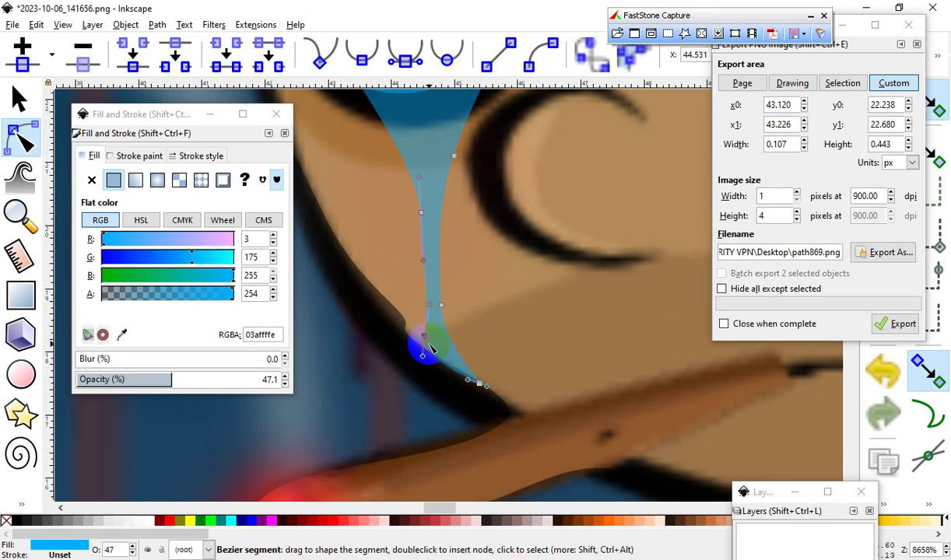
{"action": "scroll", "coordinate": [424, 357], "scroll_direction": "down", "scroll_amount": 4}
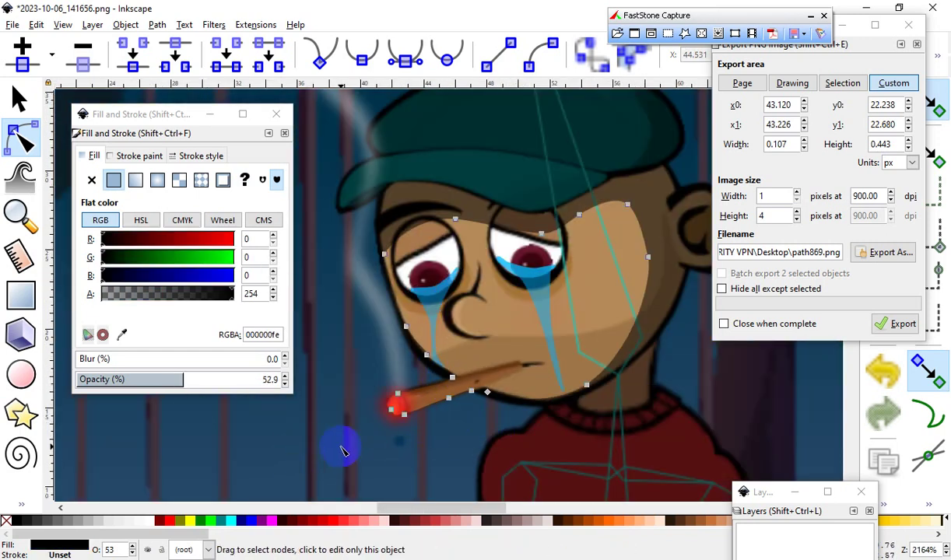
{"action": "scroll", "coordinate": [439, 350], "scroll_direction": "up", "scroll_amount": 2}
{"action": "left_click", "coordinate": [496, 331]}
Step: Examine both tear streams on the character's face, close up and within the whole scene
{"action": "scroll", "coordinate": [463, 335], "scroll_direction": "down", "scroll_amount": 2}
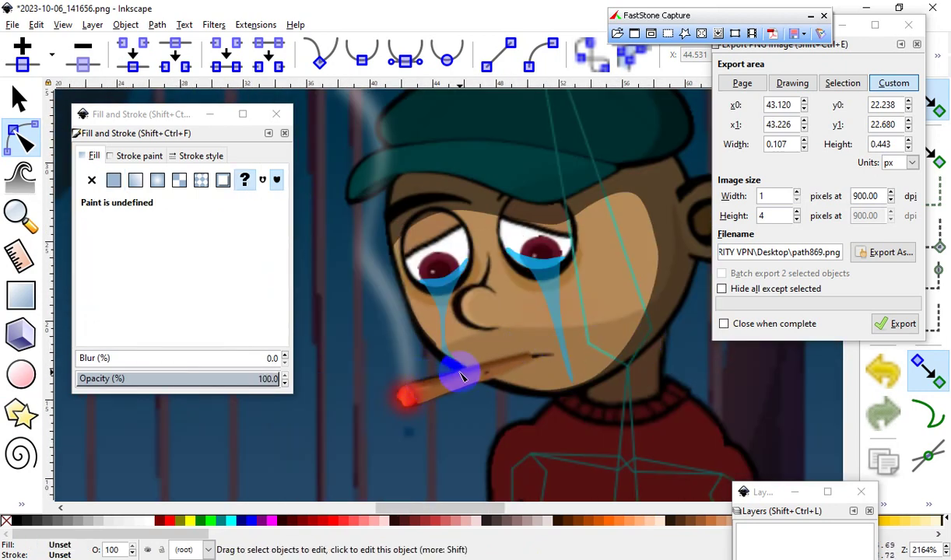
{"action": "scroll", "coordinate": [451, 347], "scroll_direction": "up", "scroll_amount": 2}
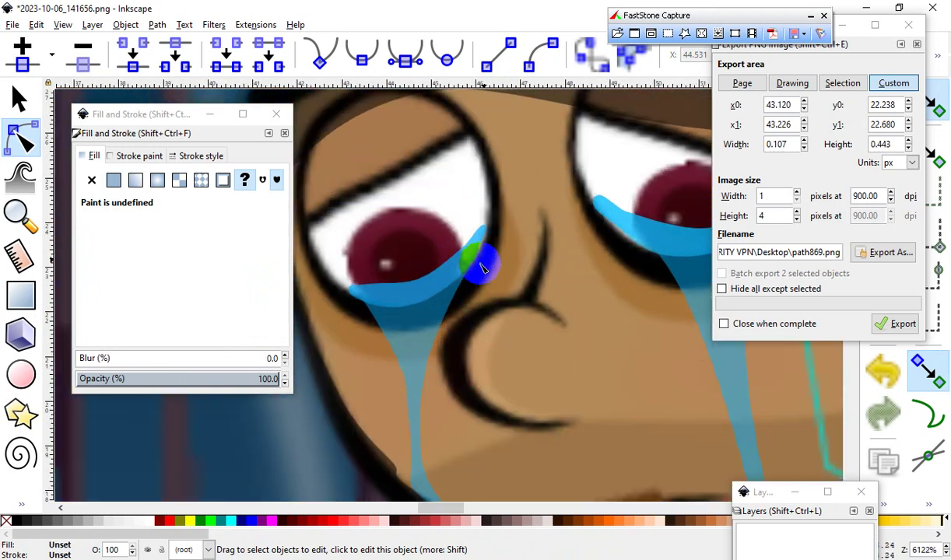
{"action": "scroll", "coordinate": [493, 385], "scroll_direction": "down", "scroll_amount": 3}
{"action": "scroll", "coordinate": [526, 326], "scroll_direction": "up", "scroll_amount": 1}
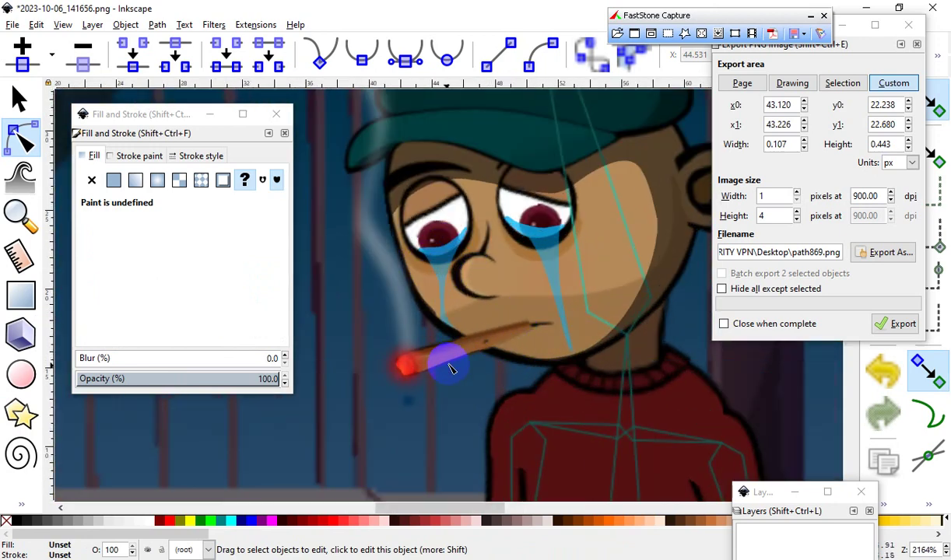
{"action": "scroll", "coordinate": [442, 345], "scroll_direction": "down", "scroll_amount": 1}
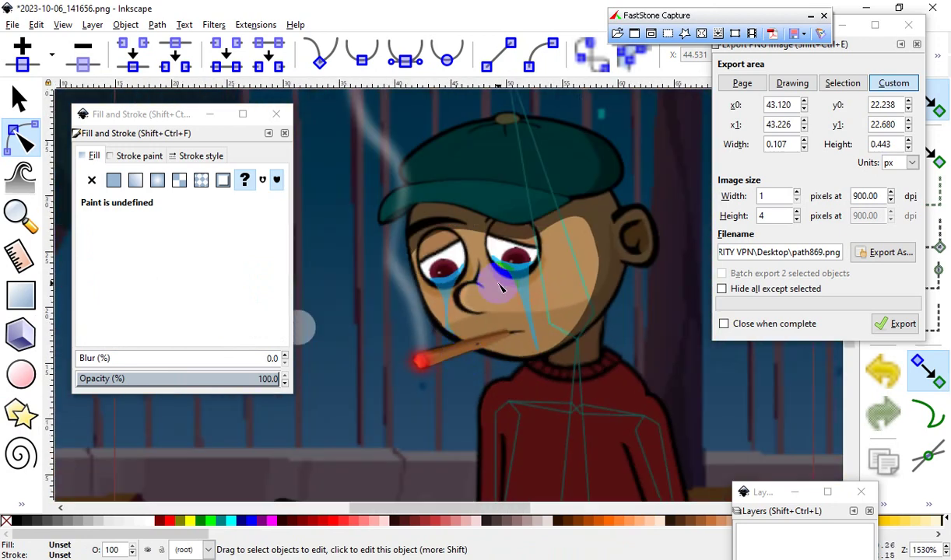
{"action": "scroll", "coordinate": [471, 347], "scroll_direction": "down", "scroll_amount": 1}
{"action": "scroll", "coordinate": [480, 331], "scroll_direction": "up", "scroll_amount": 3}
{"action": "scroll", "coordinate": [481, 331], "scroll_direction": "down", "scroll_amount": 4}
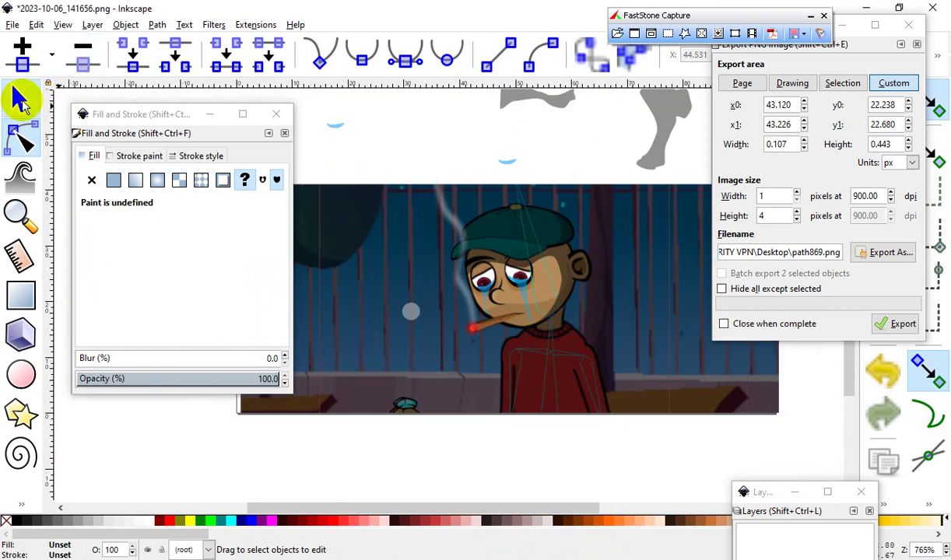
Step: Cut the small grey ellipse beside the character's face out of the drawing
{"action": "left_click", "coordinate": [20, 100]}
{"action": "left_click", "coordinate": [411, 319]}
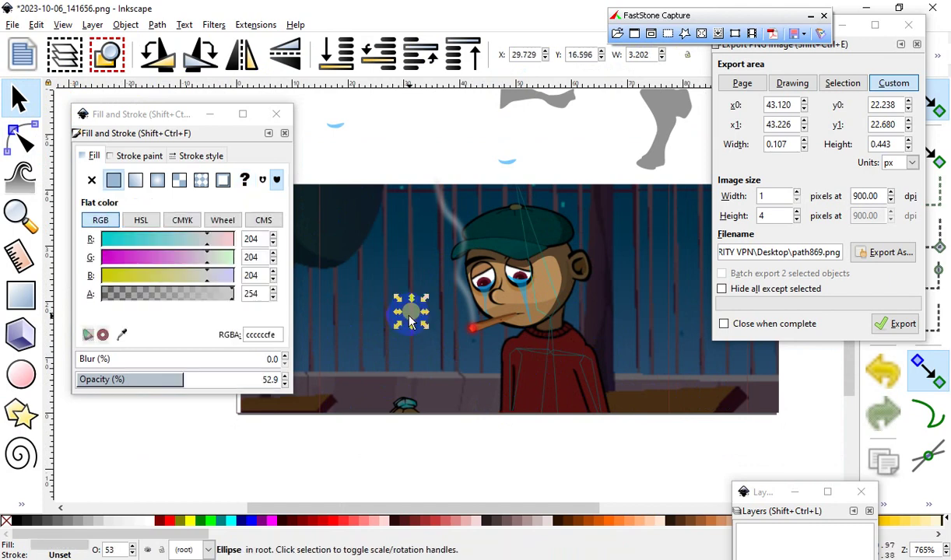
{"action": "left_click", "coordinate": [36, 25]}
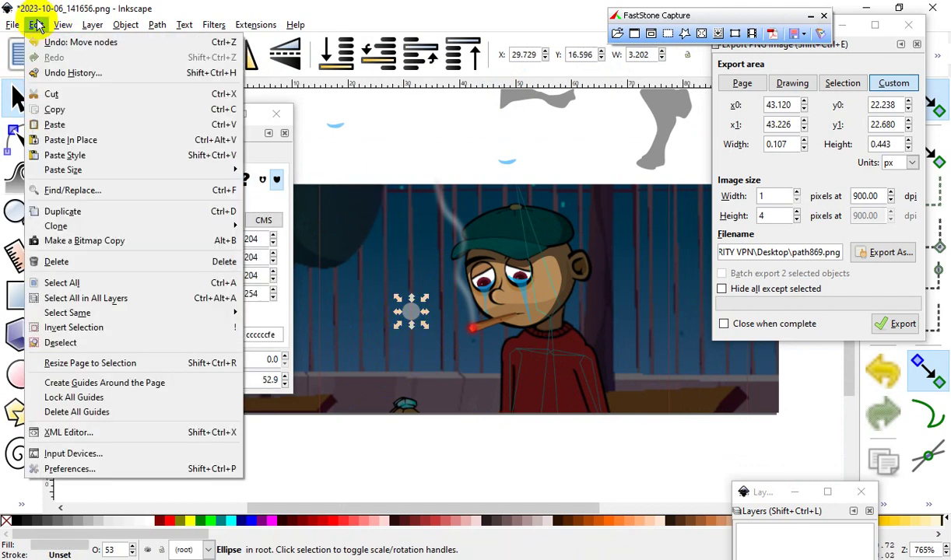
{"action": "left_click", "coordinate": [54, 94]}
Step: Inspect the whole scene and the face up close, checking the tear stream under the left-hand eye
{"action": "scroll", "coordinate": [607, 420], "scroll_direction": "down", "scroll_amount": 2}
{"action": "scroll", "coordinate": [622, 385], "scroll_direction": "up", "scroll_amount": 1}
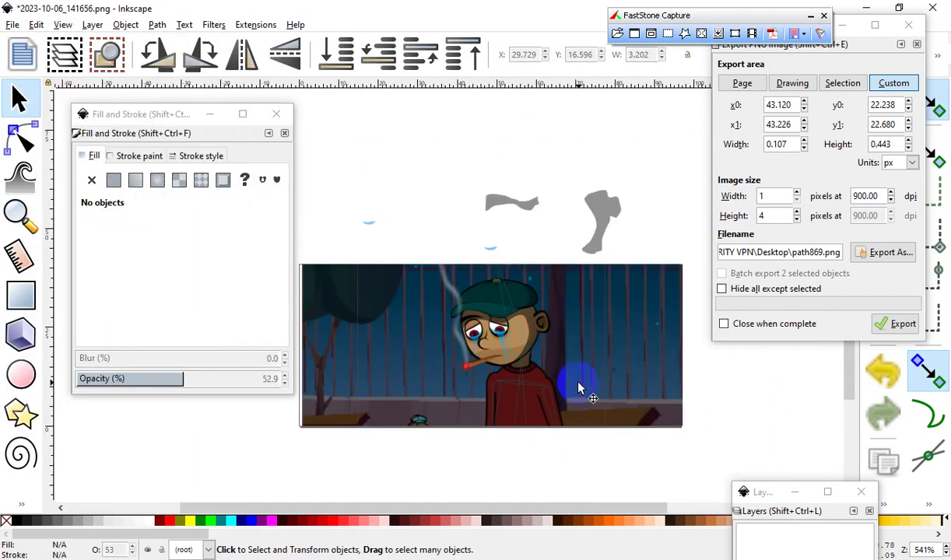
{"action": "scroll", "coordinate": [579, 388], "scroll_direction": "up", "scroll_amount": 2}
{"action": "scroll", "coordinate": [504, 393], "scroll_direction": "up", "scroll_amount": 3}
{"action": "scroll", "coordinate": [478, 463], "scroll_direction": "down", "scroll_amount": 1}
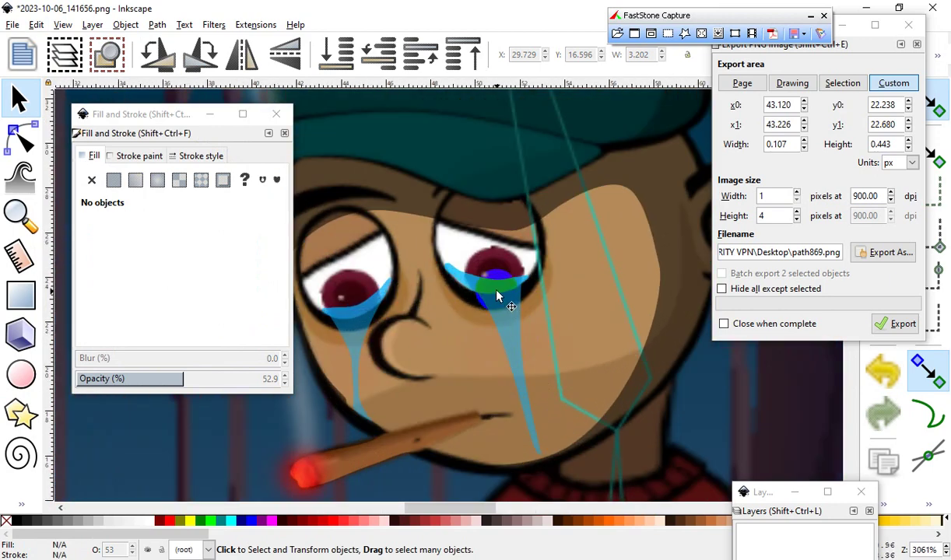
{"action": "scroll", "coordinate": [472, 347], "scroll_direction": "down", "scroll_amount": 1}
{"action": "scroll", "coordinate": [444, 373], "scroll_direction": "down", "scroll_amount": 1}
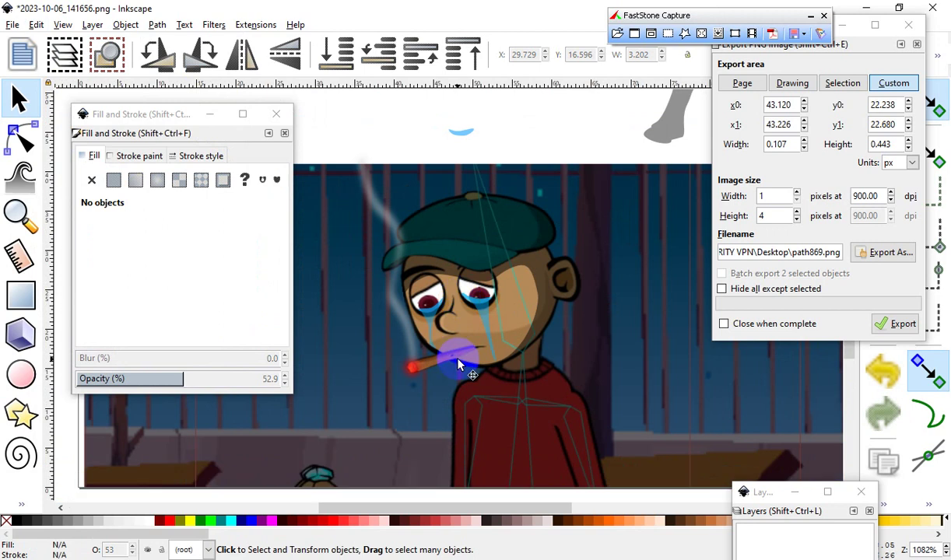
{"action": "scroll", "coordinate": [435, 342], "scroll_direction": "up", "scroll_amount": 4}
{"action": "scroll", "coordinate": [428, 334], "scroll_direction": "down", "scroll_amount": 2}
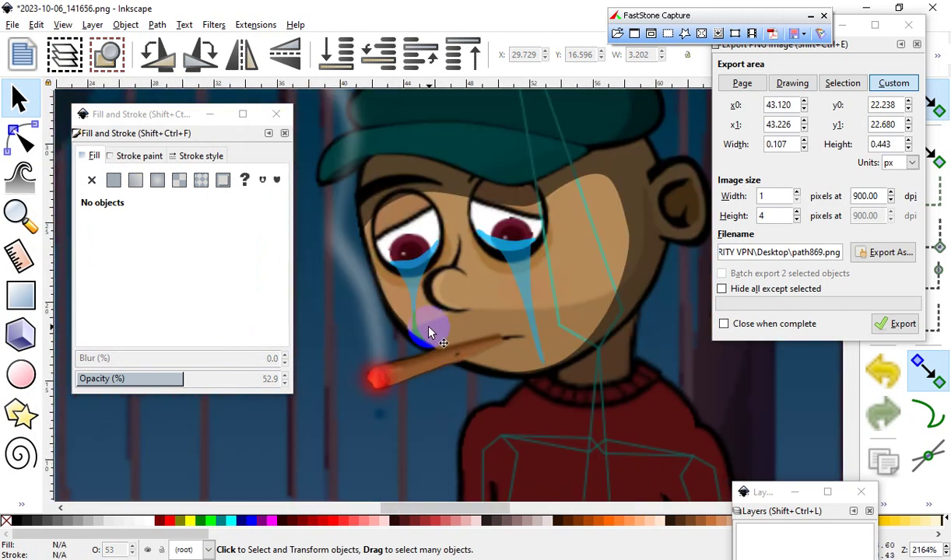
{"action": "left_click", "coordinate": [412, 286]}
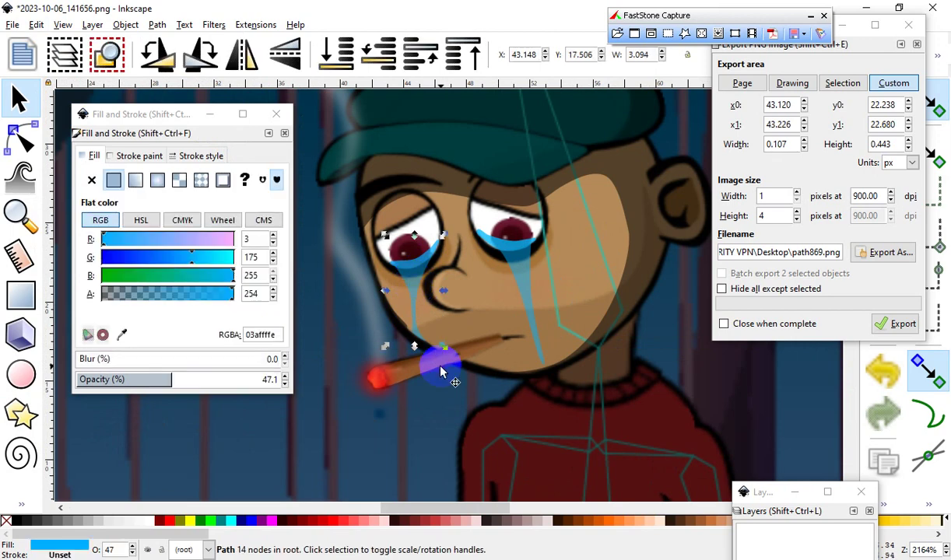
{"action": "scroll", "coordinate": [448, 350], "scroll_direction": "up", "scroll_amount": 2}
{"action": "scroll", "coordinate": [480, 346], "scroll_direction": "down", "scroll_amount": 2}
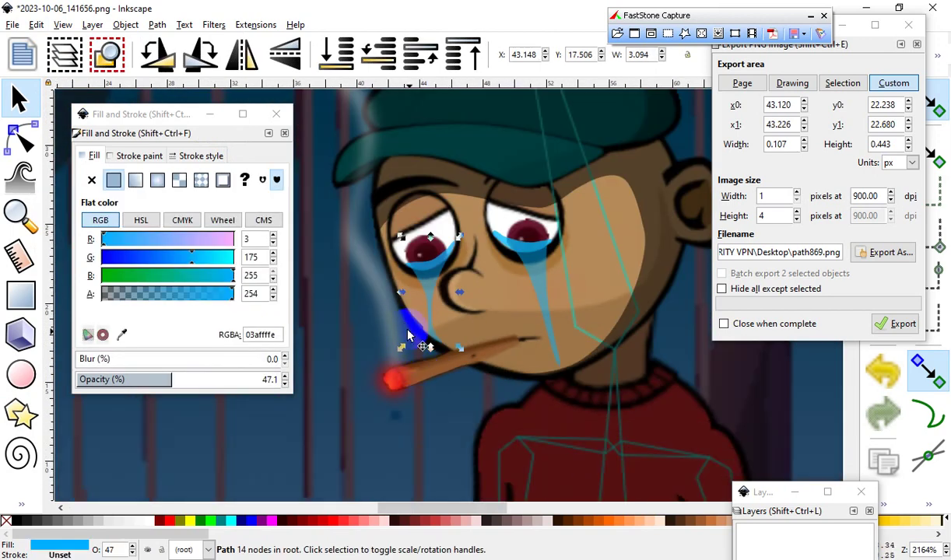
{"action": "scroll", "coordinate": [407, 336], "scroll_direction": "up", "scroll_amount": 3}
{"action": "scroll", "coordinate": [443, 331], "scroll_direction": "down", "scroll_amount": 7}
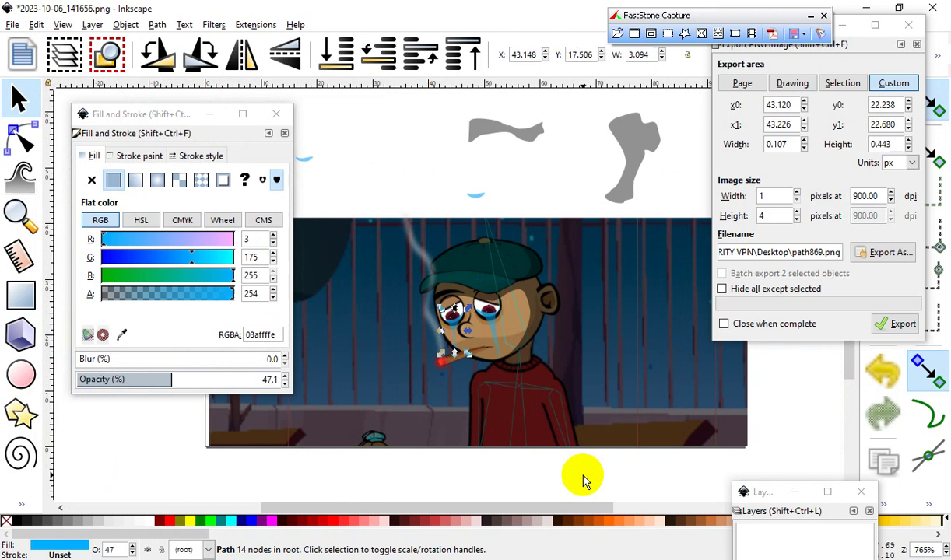
Step: Recolour the black shading overlay covering the scene to a brown fill of RGB 113, 66, 0
{"action": "left_click", "coordinate": [557, 488]}
{"action": "scroll", "coordinate": [532, 412], "scroll_direction": "up", "scroll_amount": 2}
{"action": "left_click", "coordinate": [639, 370]}
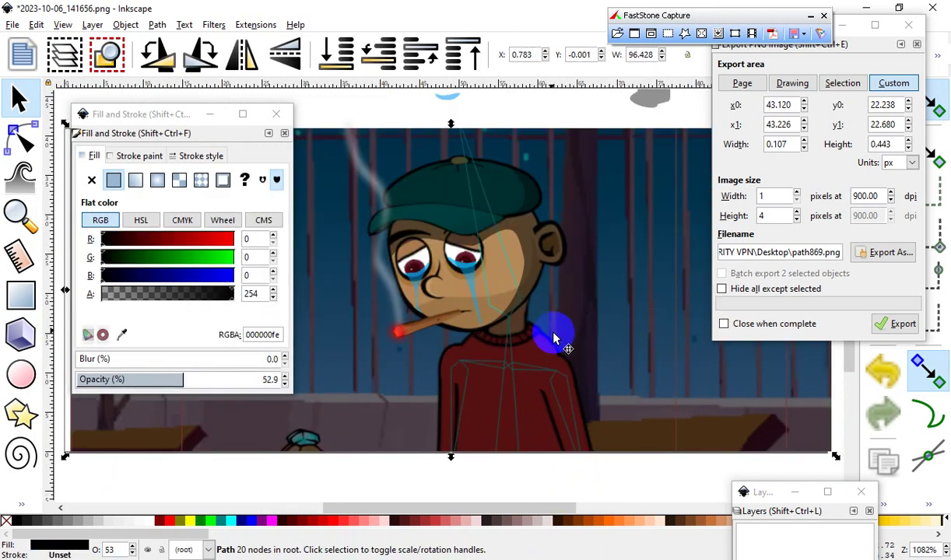
{"action": "scroll", "coordinate": [544, 331], "scroll_direction": "down", "scroll_amount": 1}
{"action": "left_click", "coordinate": [160, 246]}
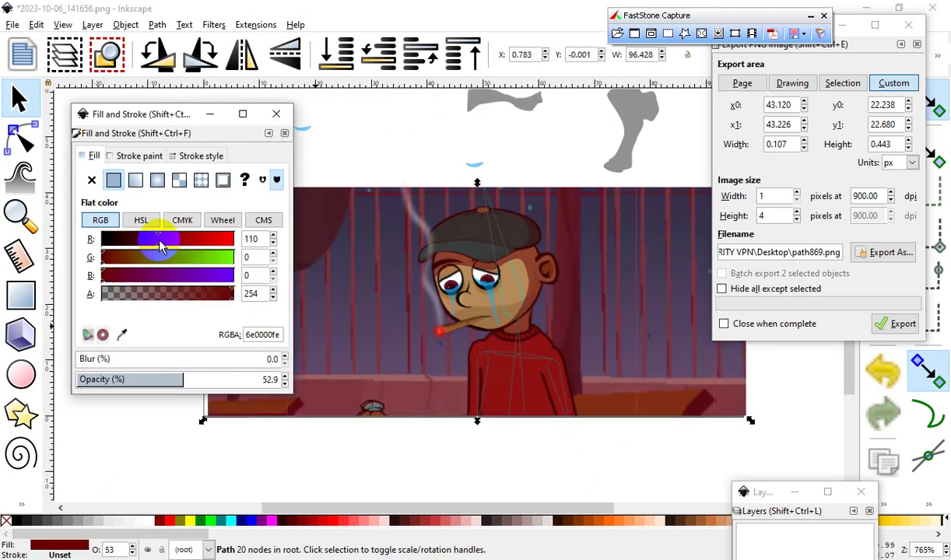
{"action": "left_click_drag", "start_coordinate": [165, 248], "coordinate": [114, 259]}
{"action": "left_click", "coordinate": [147, 258]}
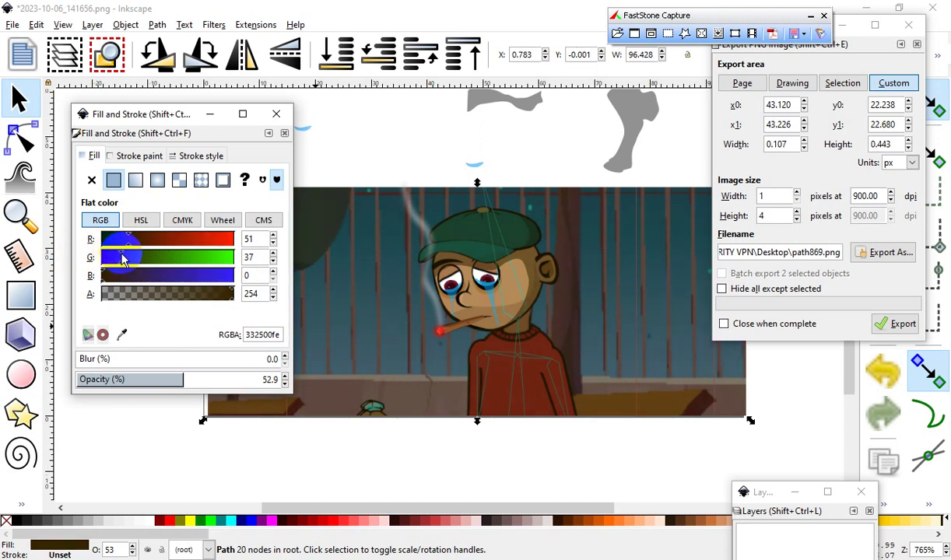
{"action": "scroll", "coordinate": [537, 264], "scroll_direction": "up", "scroll_amount": 2}
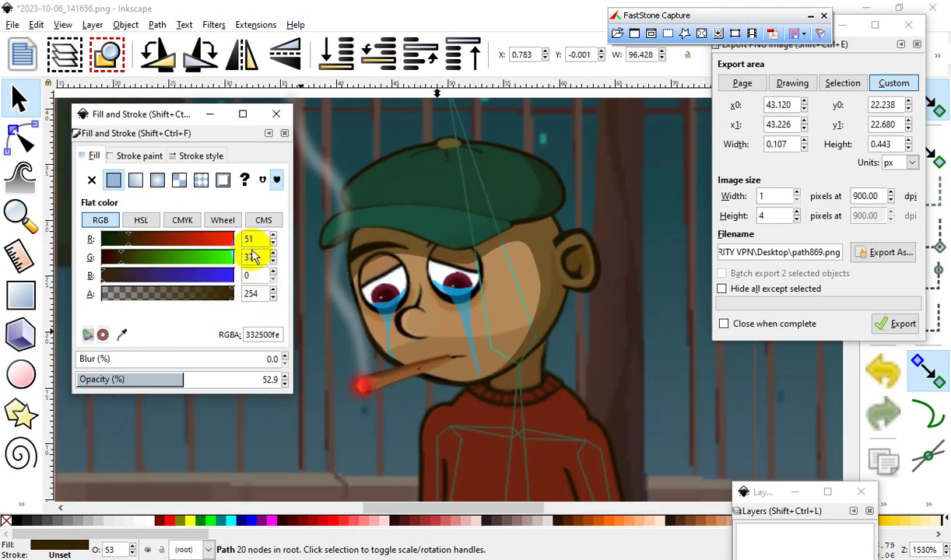
{"action": "left_click_drag", "start_coordinate": [127, 261], "coordinate": [162, 246]}
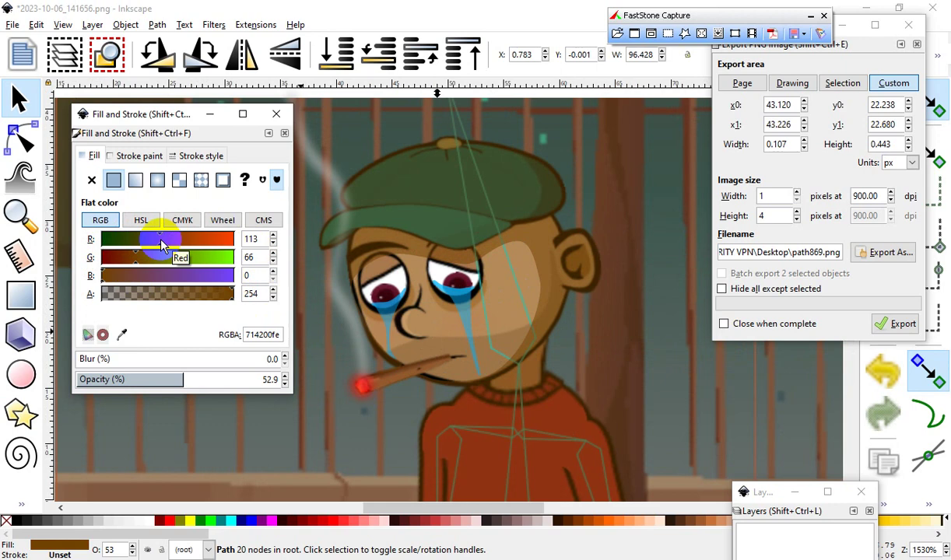
Step: Raise the brown scene overlay's opacity to 68.7%
{"action": "scroll", "coordinate": [575, 295], "scroll_direction": "down", "scroll_amount": 3, "text": "ctrl"}
{"action": "left_click", "coordinate": [440, 476]}
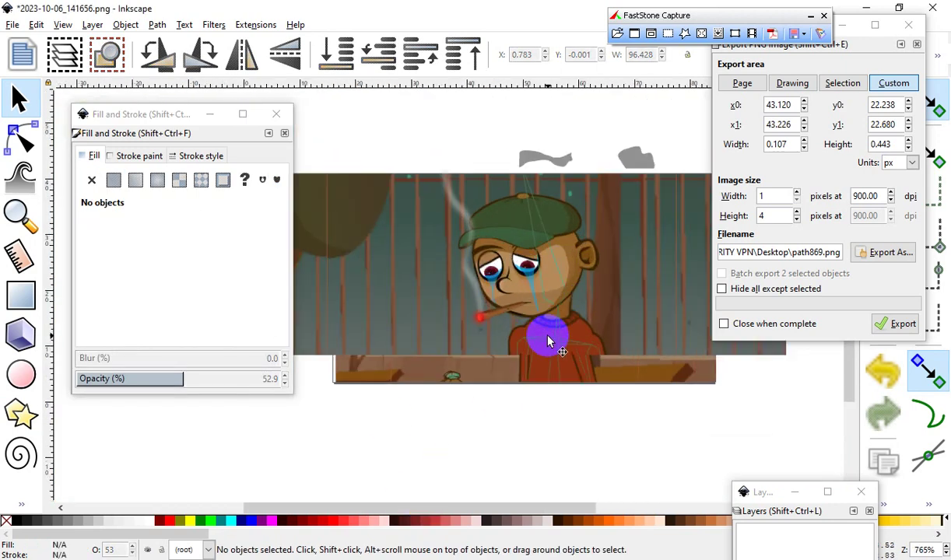
{"action": "scroll", "coordinate": [551, 366], "scroll_direction": "up", "scroll_amount": 3, "text": "ctrl"}
{"action": "scroll", "coordinate": [537, 401], "scroll_direction": "down", "scroll_amount": 2, "text": "ctrl"}
{"action": "scroll", "coordinate": [473, 289], "scroll_direction": "up", "scroll_amount": 4, "text": "ctrl"}
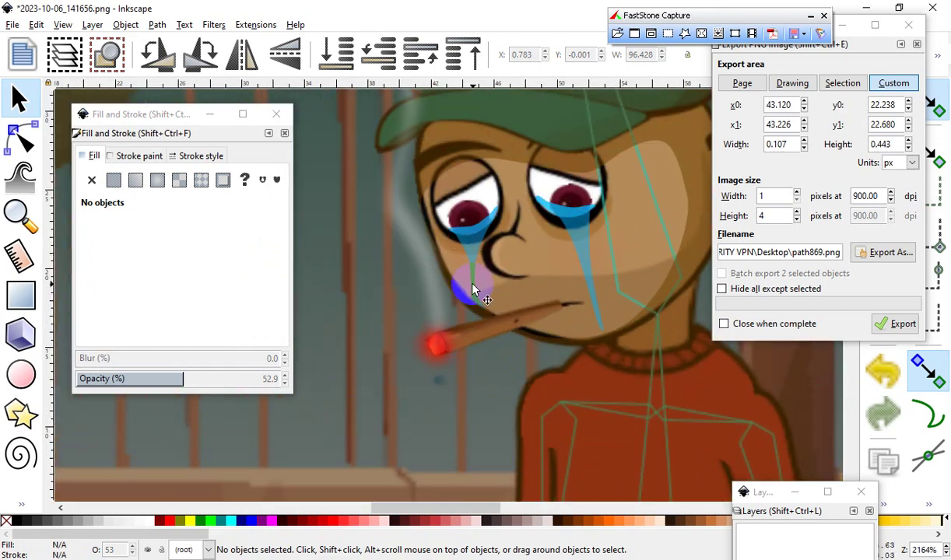
{"action": "left_click", "coordinate": [356, 371]}
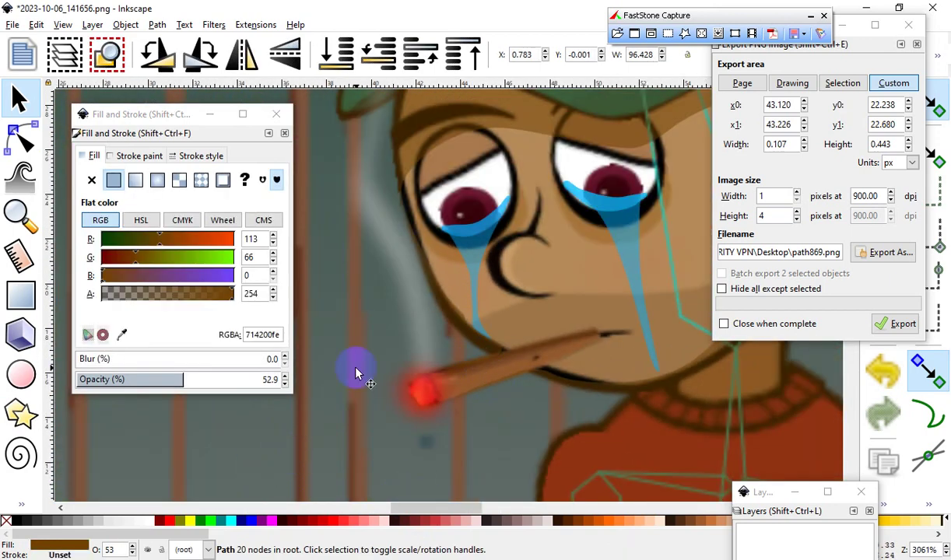
{"action": "key", "text": "3"}
{"action": "left_click_drag", "start_coordinate": [187, 380], "coordinate": [224, 379]}
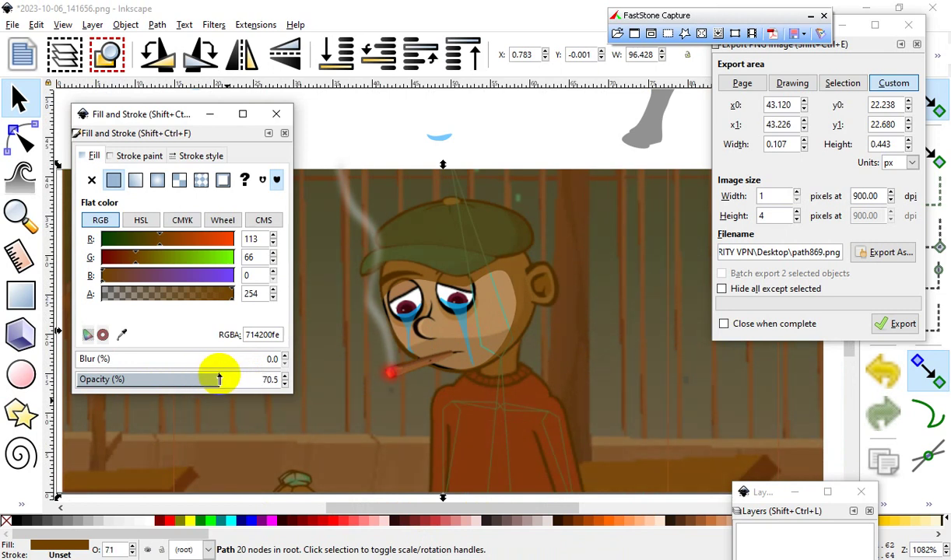
{"action": "left_click_drag", "start_coordinate": [216, 379], "coordinate": [215, 379]}
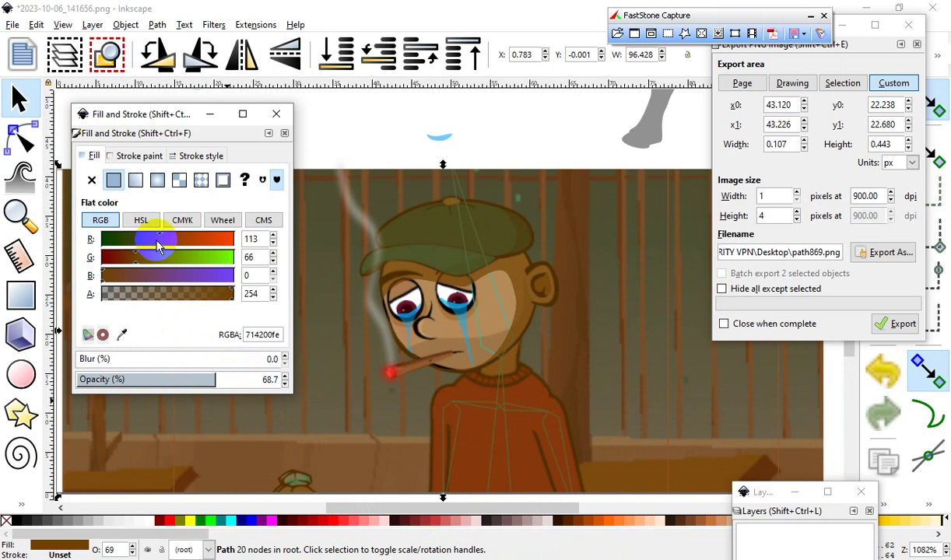
Step: Lower the overlay fill's red value to 56 for a greenish tint and check it around the face
{"action": "left_click_drag", "start_coordinate": [160, 247], "coordinate": [134, 249]}
{"action": "scroll", "coordinate": [583, 307], "scroll_direction": "down", "scroll_amount": 2}
{"action": "scroll", "coordinate": [514, 327], "scroll_direction": "up", "scroll_amount": 3}
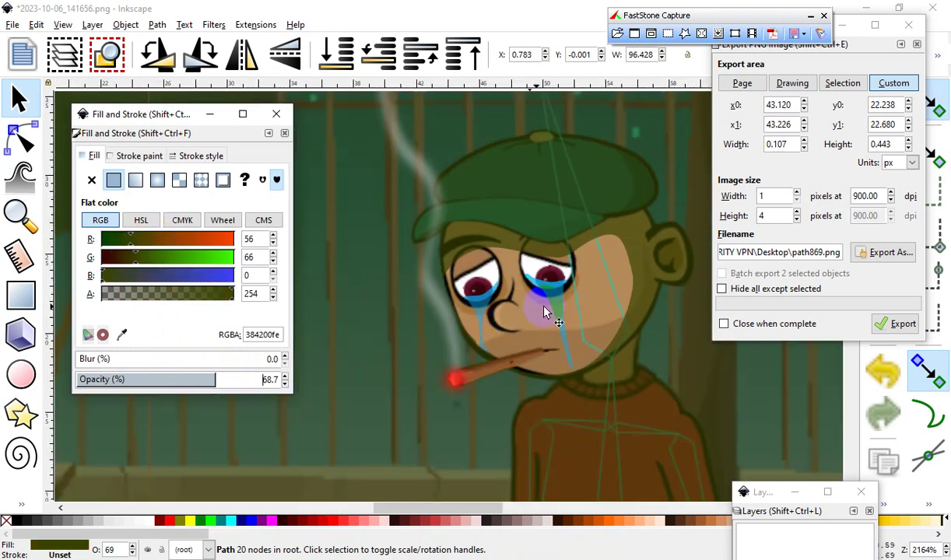
{"action": "scroll", "coordinate": [566, 352], "scroll_direction": "down", "scroll_amount": 1}
{"action": "scroll", "coordinate": [484, 308], "scroll_direction": "up", "scroll_amount": 4}
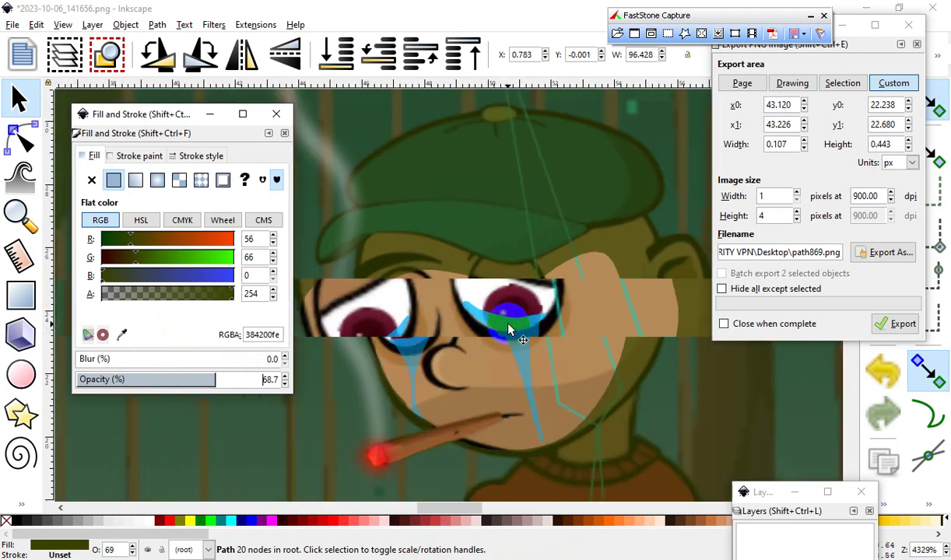
{"action": "scroll", "coordinate": [547, 362], "scroll_direction": "down", "scroll_amount": 1}
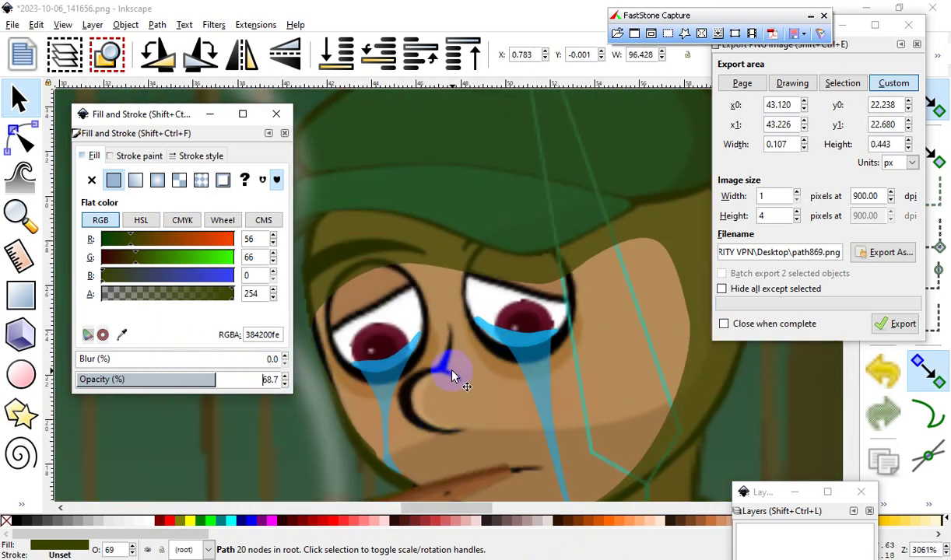
{"action": "scroll", "coordinate": [454, 376], "scroll_direction": "down", "scroll_amount": 2}
{"action": "scroll", "coordinate": [422, 399], "scroll_direction": "up", "scroll_amount": 1}
{"action": "scroll", "coordinate": [557, 381], "scroll_direction": "down", "scroll_amount": 1}
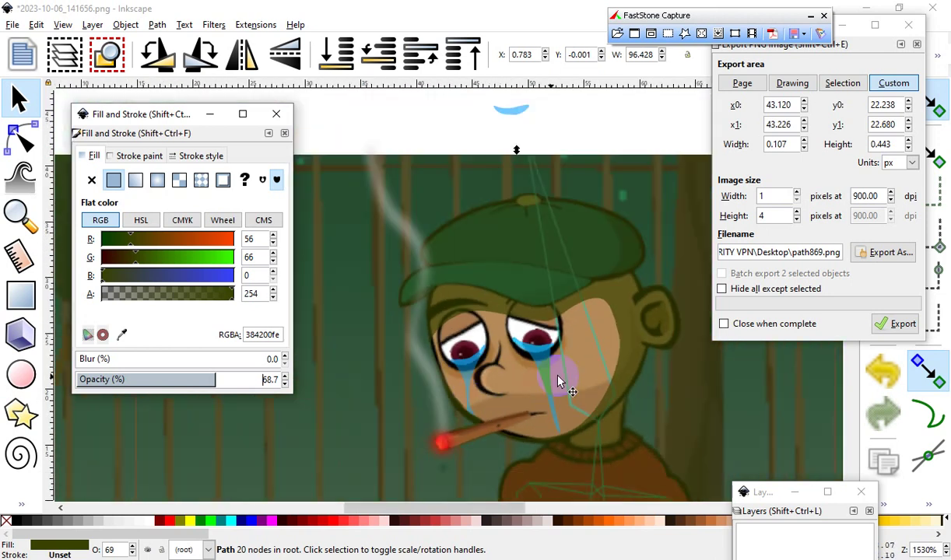
Step: Try to shift the smoke trail away from the cigarette tip
{"action": "left_click", "coordinate": [407, 246]}
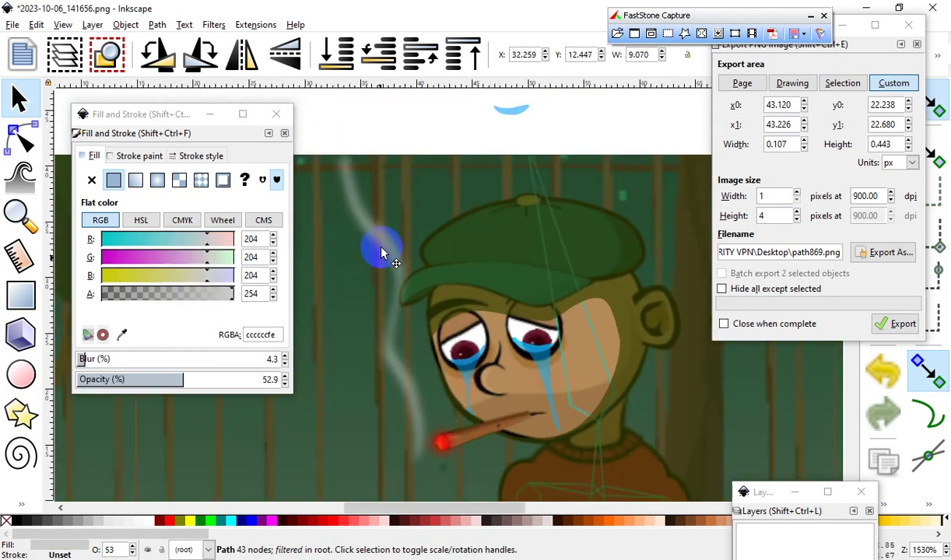
{"action": "left_click_drag", "start_coordinate": [411, 242], "coordinate": [405, 244]}
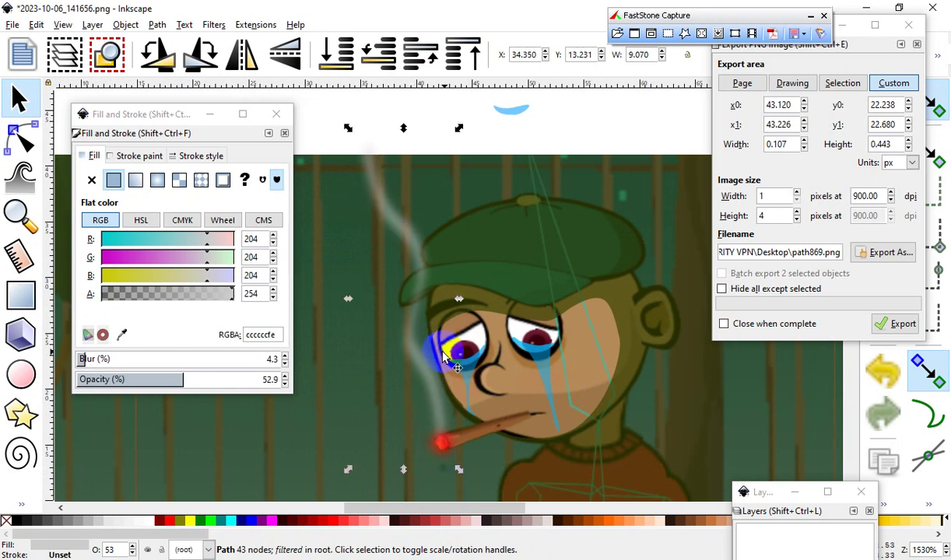
{"action": "scroll", "coordinate": [447, 341], "scroll_direction": "down", "scroll_amount": 3}
{"action": "scroll", "coordinate": [477, 341], "scroll_direction": "up", "scroll_amount": 4}
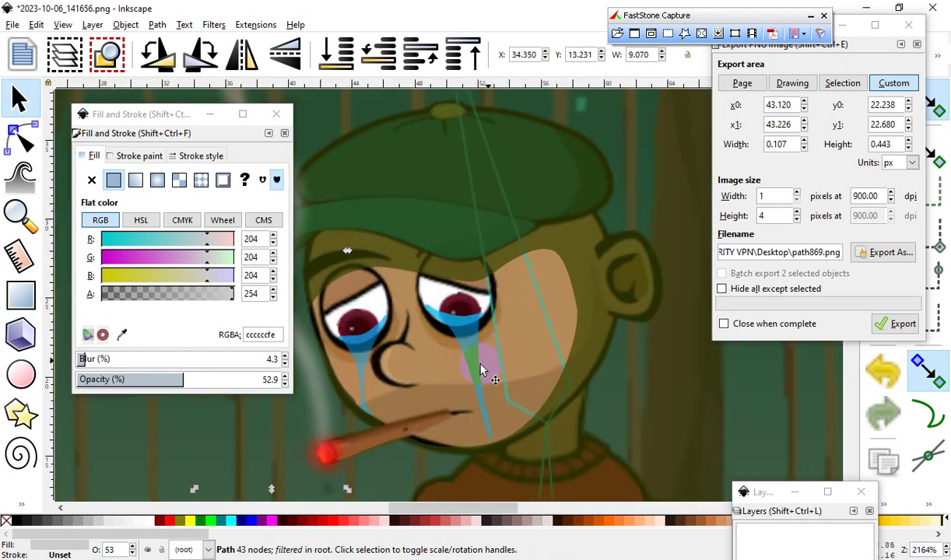
{"action": "scroll", "coordinate": [484, 366], "scroll_direction": "down", "scroll_amount": 2}
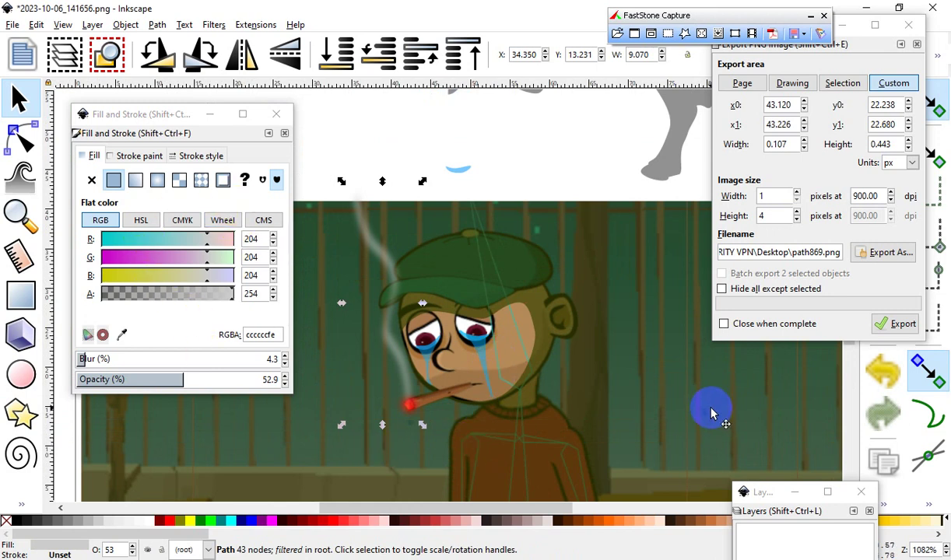
Step: Select the shading overlay covering the scene and lower its fill's green value to 0 for a reddish tint
{"action": "left_click", "coordinate": [702, 442]}
{"action": "left_click_drag", "start_coordinate": [140, 271], "coordinate": [40, 270]}
{"action": "left_click_drag", "start_coordinate": [136, 263], "coordinate": [100, 325]}
Step: Examine the reddish overlay's effect on the face, cigarette and whole scene from near and far
{"action": "scroll", "coordinate": [496, 307], "scroll_direction": "down", "scroll_amount": 1}
{"action": "scroll", "coordinate": [498, 358], "scroll_direction": "up", "scroll_amount": 4}
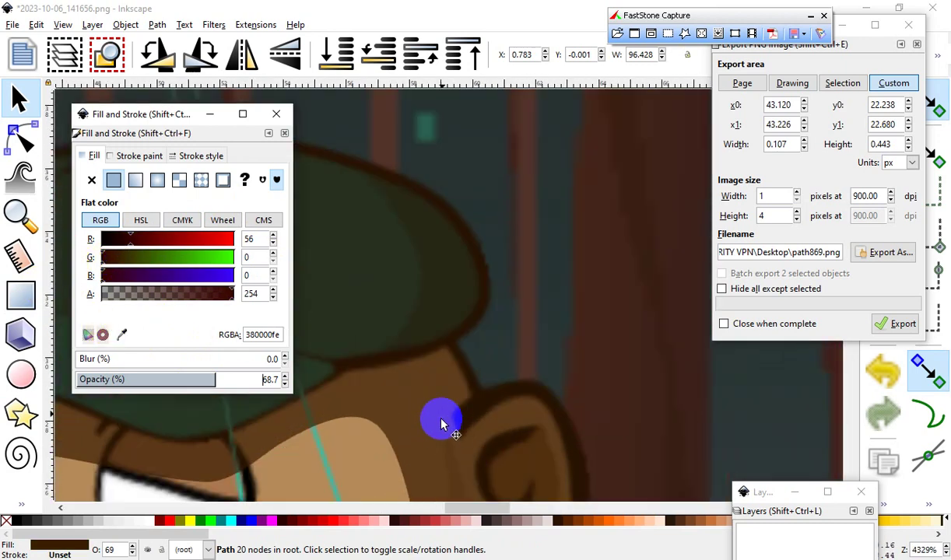
{"action": "scroll", "coordinate": [548, 297], "scroll_direction": "down", "scroll_amount": 3}
{"action": "scroll", "coordinate": [366, 389], "scroll_direction": "up", "scroll_amount": 1}
{"action": "scroll", "coordinate": [385, 459], "scroll_direction": "down", "scroll_amount": 1}
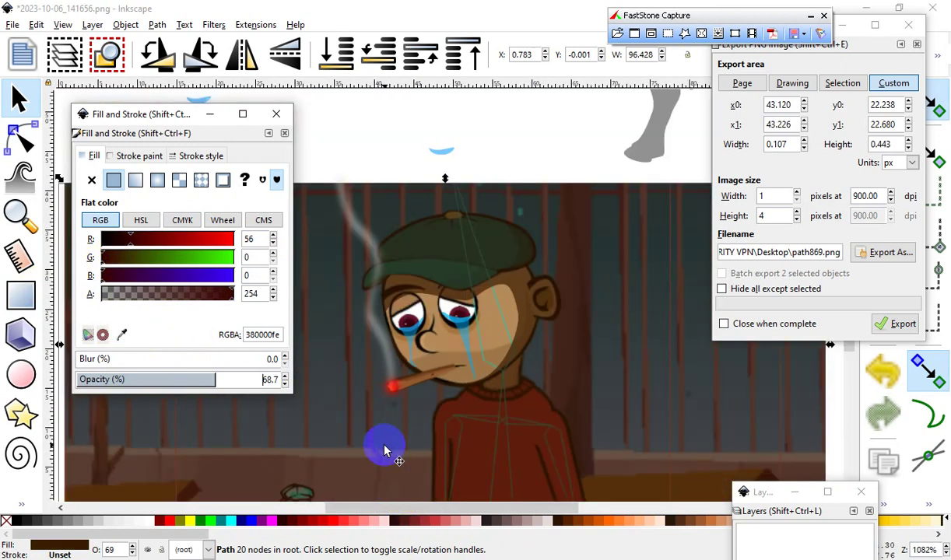
{"action": "scroll", "coordinate": [537, 397], "scroll_direction": "down", "scroll_amount": 1}
{"action": "scroll", "coordinate": [469, 360], "scroll_direction": "up", "scroll_amount": 2}
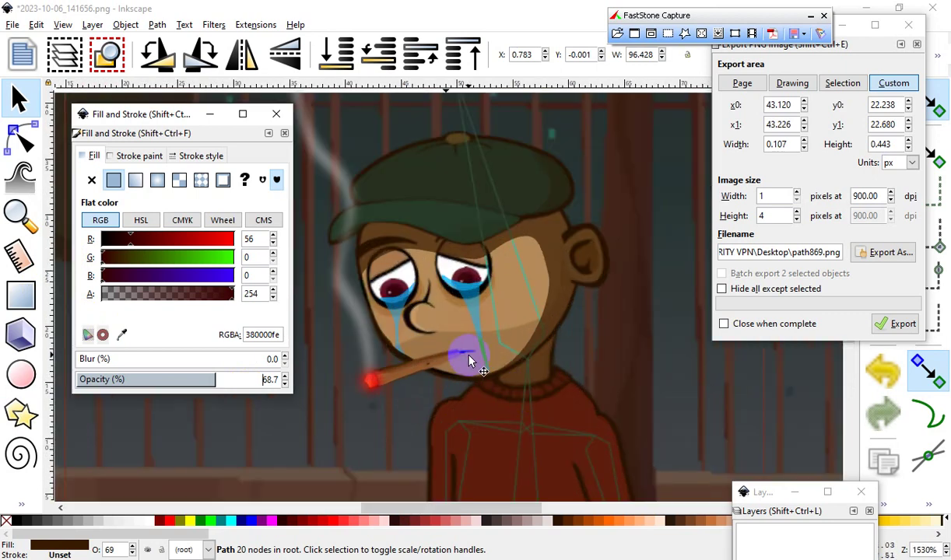
{"action": "scroll", "coordinate": [469, 360], "scroll_direction": "up", "scroll_amount": 1}
{"action": "scroll", "coordinate": [520, 389], "scroll_direction": "down", "scroll_amount": 2}
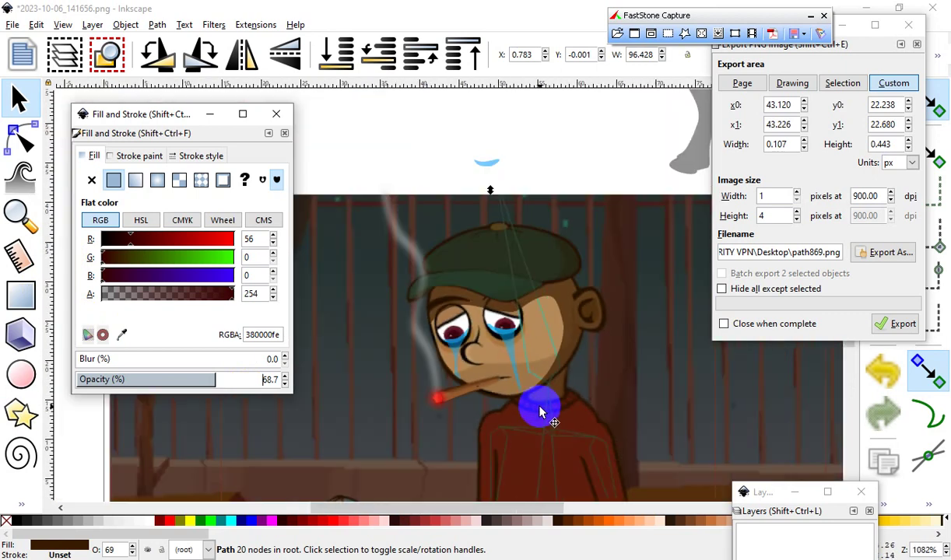
{"action": "scroll", "coordinate": [520, 389], "scroll_direction": "up", "scroll_amount": 1}
{"action": "left_click_drag", "start_coordinate": [155, 112], "coordinate": [10, 98]}
{"action": "scroll", "coordinate": [473, 450], "scroll_direction": "down", "scroll_amount": 2}
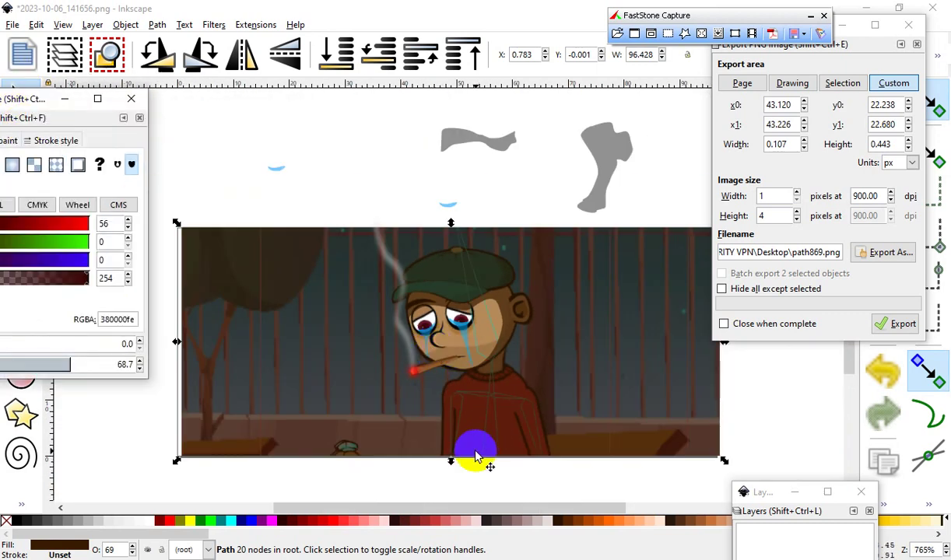
{"action": "scroll", "coordinate": [486, 431], "scroll_direction": "up", "scroll_amount": 3}
{"action": "scroll", "coordinate": [420, 359], "scroll_direction": "down", "scroll_amount": 2}
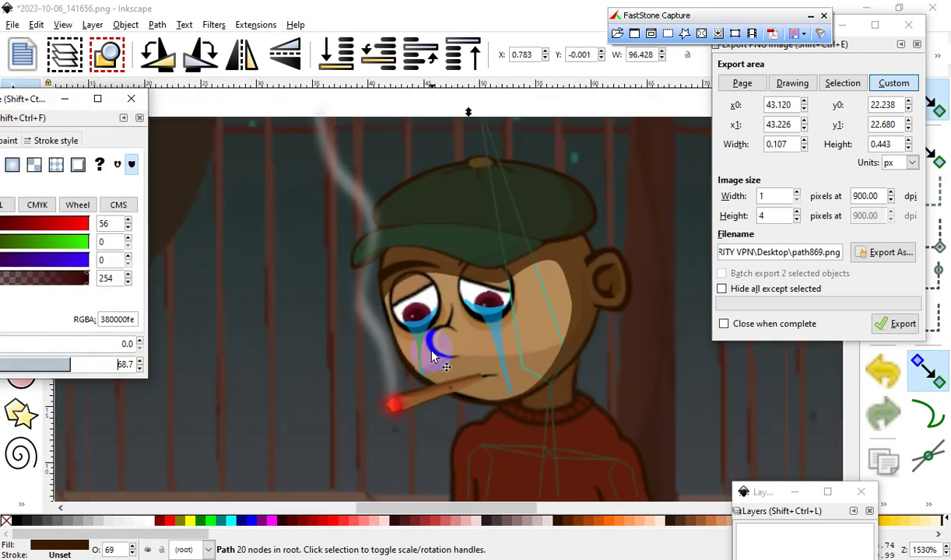
{"action": "scroll", "coordinate": [604, 389], "scroll_direction": "up", "scroll_amount": 2}
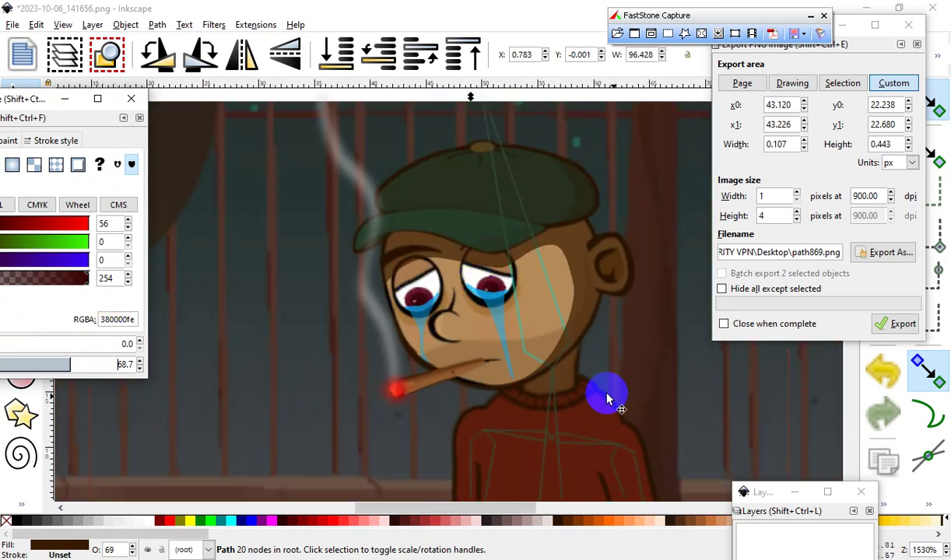
{"action": "scroll", "coordinate": [606, 399], "scroll_direction": "down", "scroll_amount": 2}
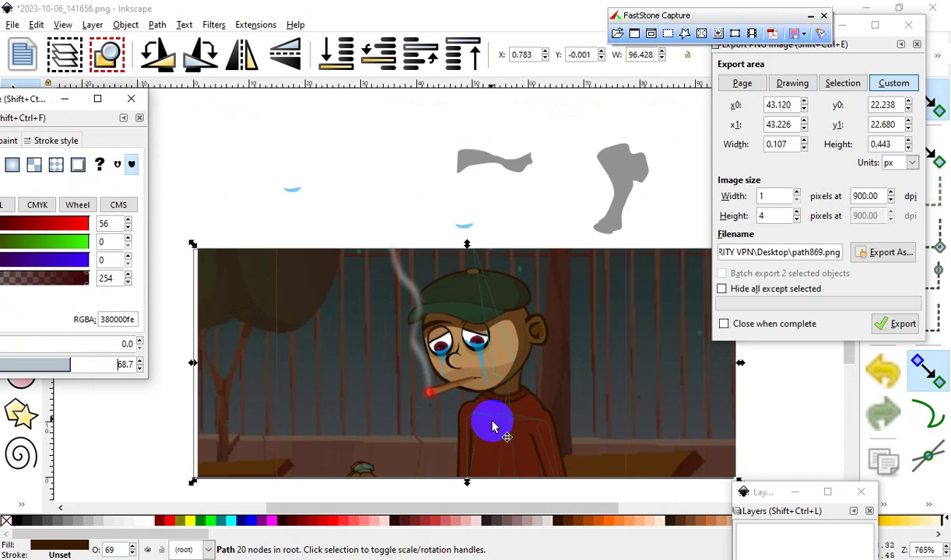
{"action": "scroll", "coordinate": [531, 378], "scroll_direction": "up", "scroll_amount": 1}
{"action": "scroll", "coordinate": [561, 256], "scroll_direction": "down", "scroll_amount": 2}
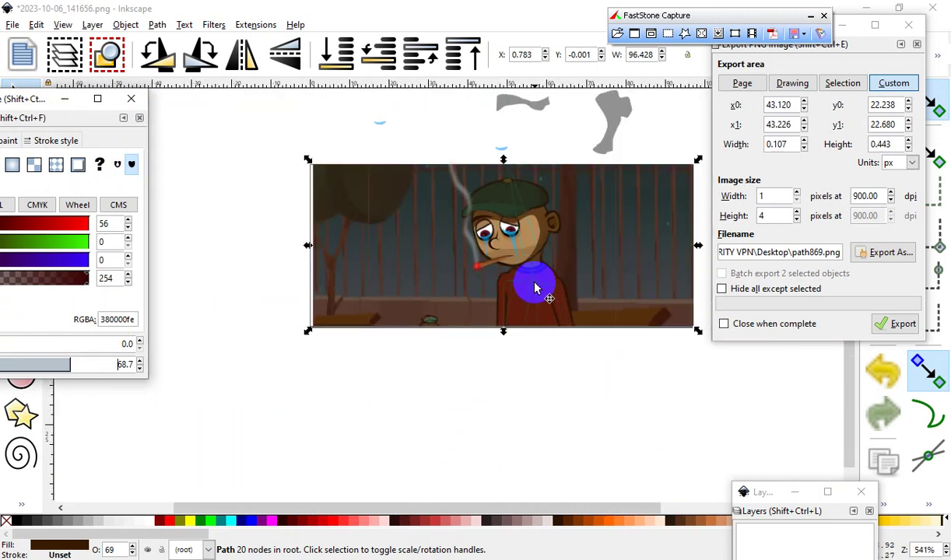
Step: Set the scene overlay's green value to 27 and move the overlay off the artwork to just below it
{"action": "left_click_drag", "start_coordinate": [616, 206], "coordinate": [620, 393]}
{"action": "scroll", "coordinate": [567, 495], "scroll_direction": "up", "scroll_amount": 1}
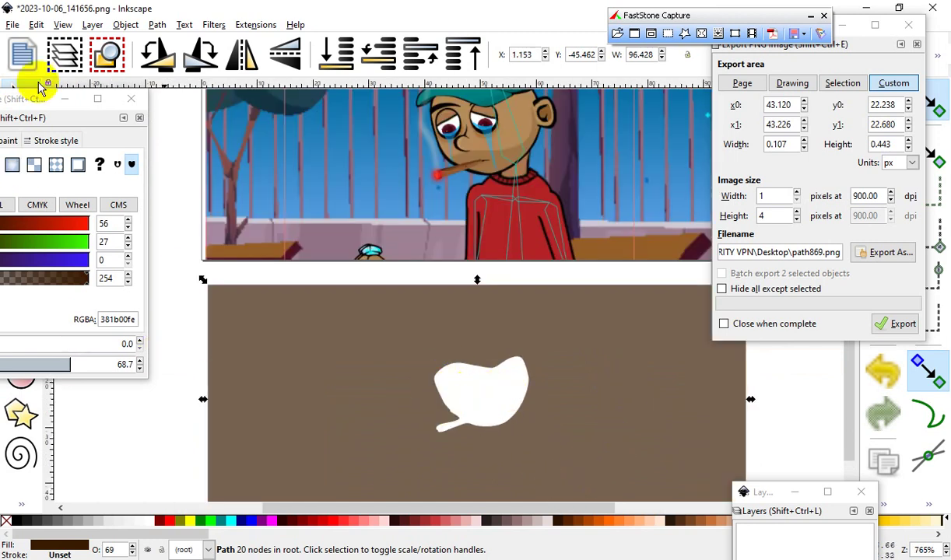
{"action": "left_click", "coordinate": [28, 111]}
{"action": "left_click_drag", "start_coordinate": [28, 111], "coordinate": [766, 116]}
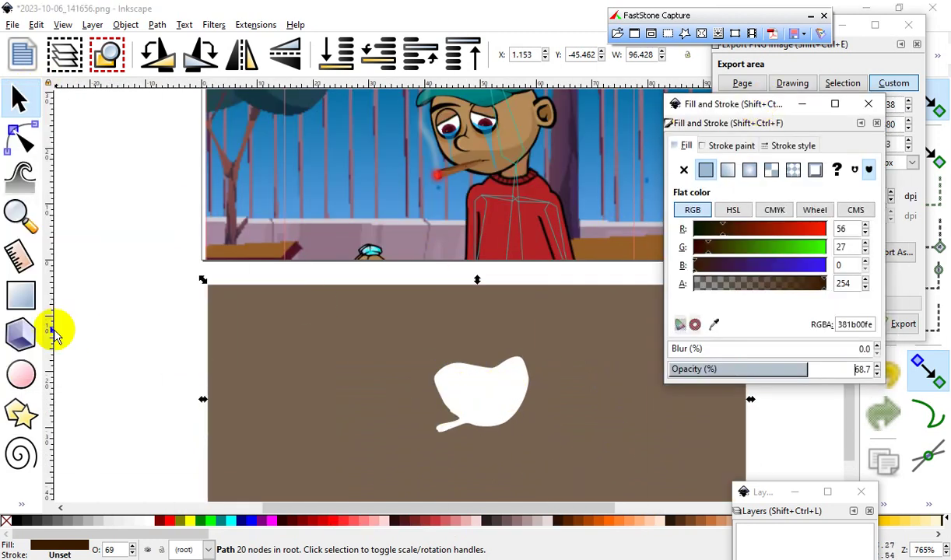
Step: Fill the face-shaped hole in the overlay with the Paint Bucket tool
{"action": "left_click", "coordinate": [21, 504]}
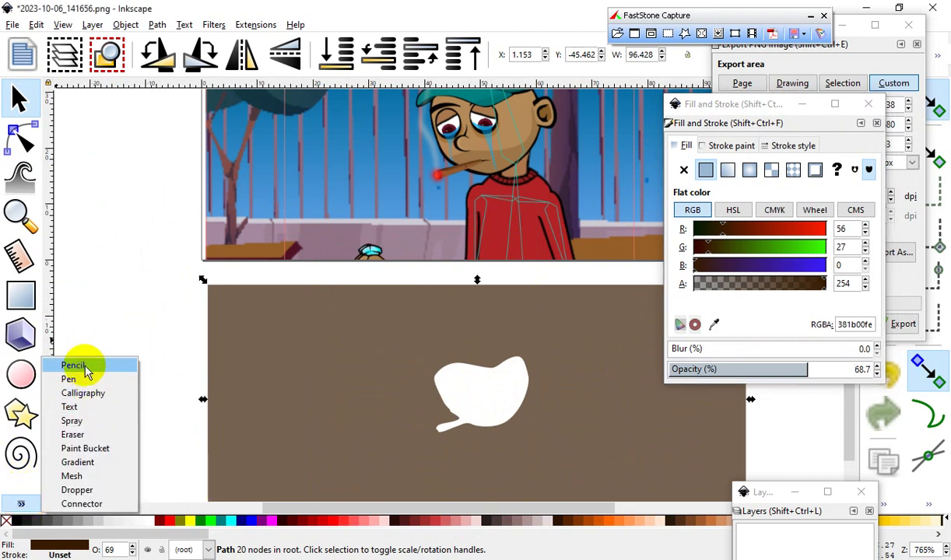
{"action": "left_click", "coordinate": [114, 451]}
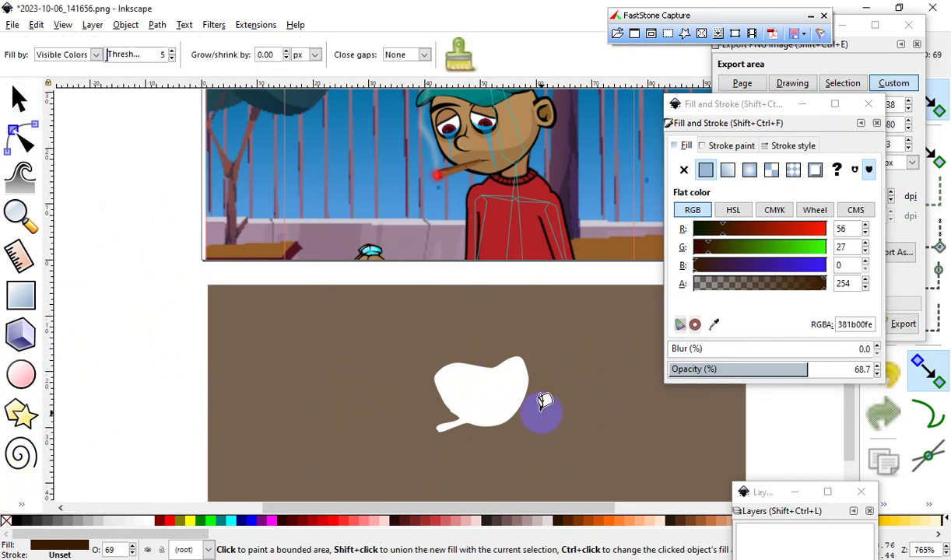
{"action": "left_click", "coordinate": [498, 395]}
{"action": "left_click", "coordinate": [455, 420]}
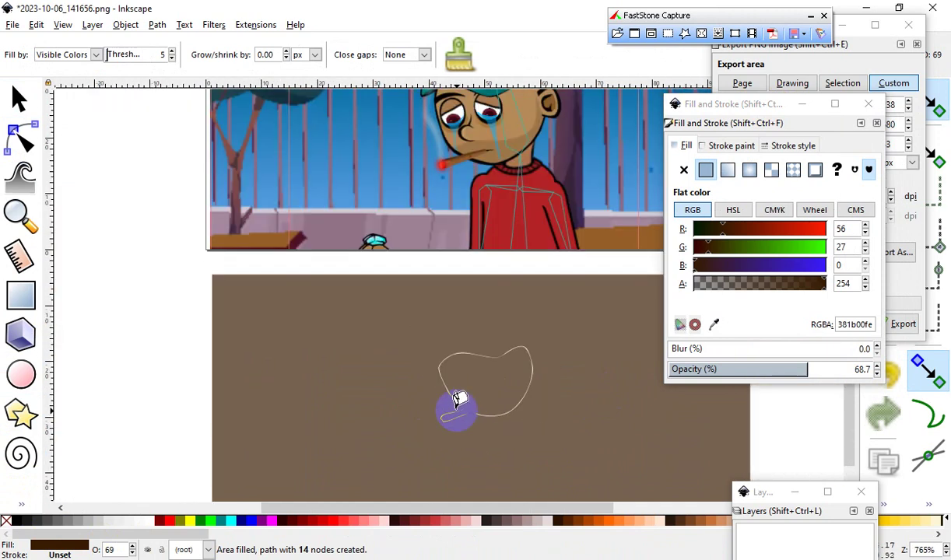
Step: Move the newly filled face shape out of the overlay and place it over the character's face and cigarette
{"action": "left_click", "coordinate": [21, 97]}
{"action": "left_click_drag", "start_coordinate": [523, 380], "coordinate": [529, 137]}
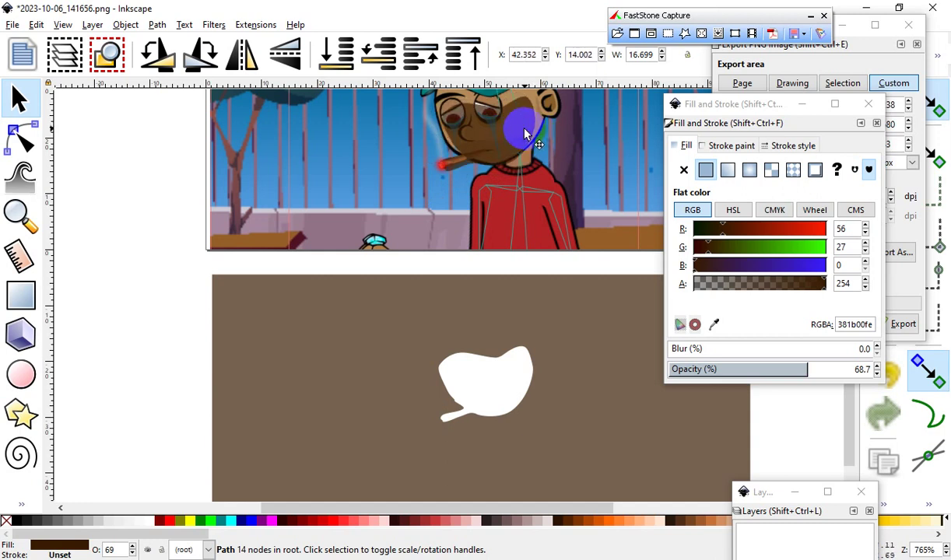
{"action": "left_click_drag", "start_coordinate": [526, 134], "coordinate": [153, 382]}
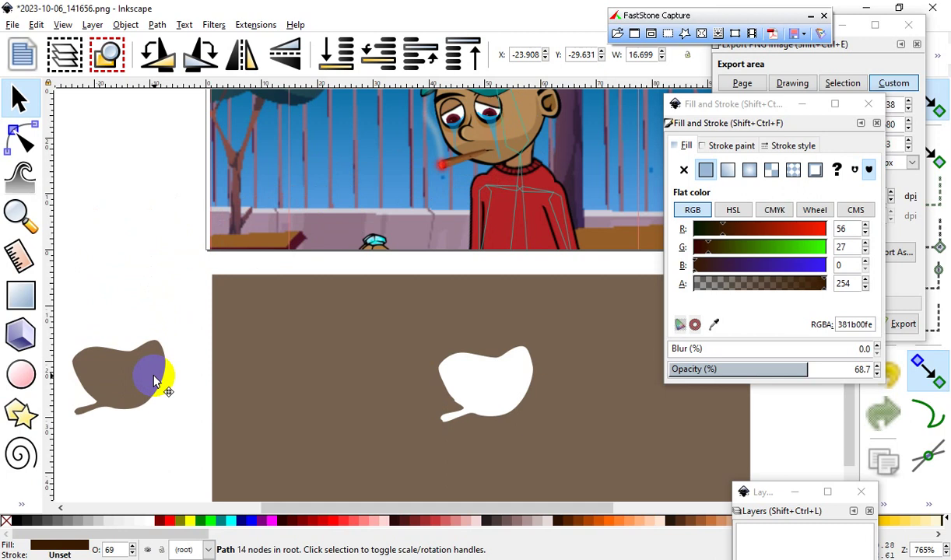
{"action": "scroll", "coordinate": [481, 363], "scroll_direction": "down", "scroll_amount": 2}
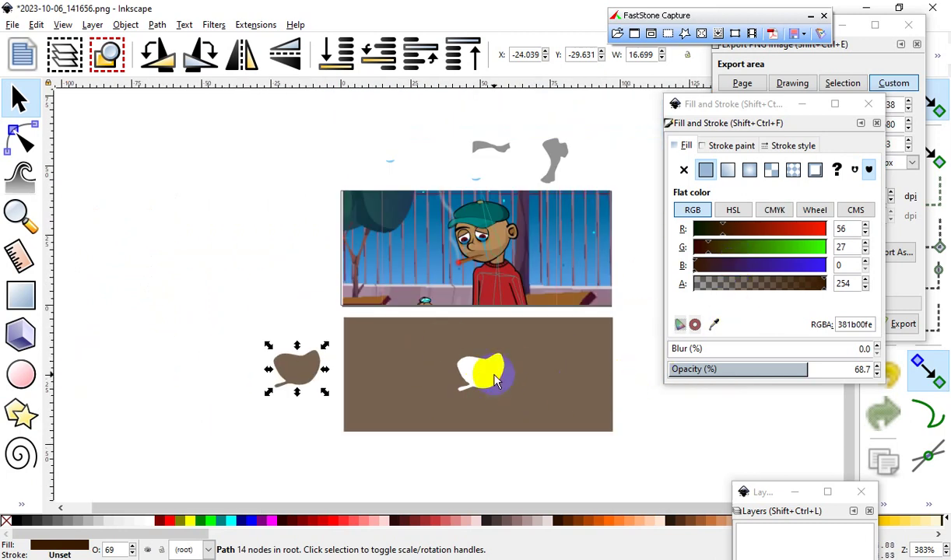
{"action": "scroll", "coordinate": [591, 325], "scroll_direction": "up", "scroll_amount": 1}
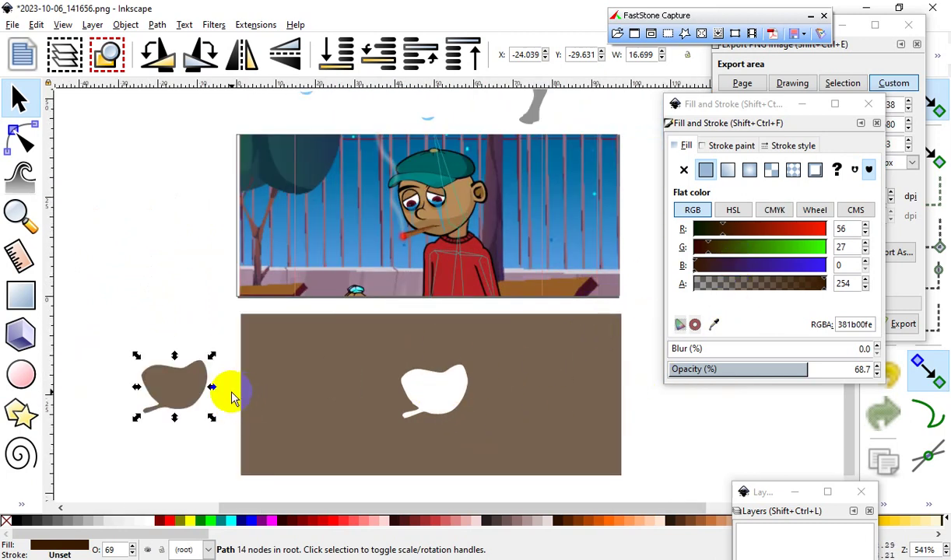
{"action": "left_click", "coordinate": [175, 466]}
{"action": "mouse_move", "coordinate": [176, 376]}
{"action": "left_mouse_down"}
{"action": "mouse_move", "coordinate": [138, 365]}
{"action": "mouse_move", "coordinate": [137, 237]}
{"action": "mouse_move", "coordinate": [458, 233]}
{"action": "mouse_move", "coordinate": [431, 208]}
{"action": "left_mouse_up"}
{"action": "scroll", "coordinate": [431, 208], "scroll_direction": "up", "scroll_amount": 4}
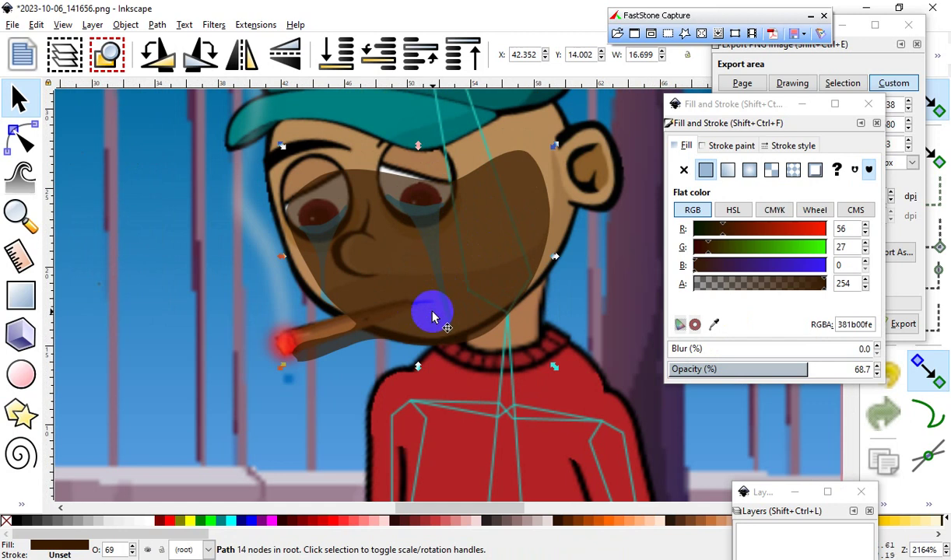
Step: Lower the face shape's opacity to 18.3% and set its fill to red 162 and green 125
{"action": "left_click", "coordinate": [775, 369]}
{"action": "left_click_drag", "start_coordinate": [724, 373], "coordinate": [709, 371]}
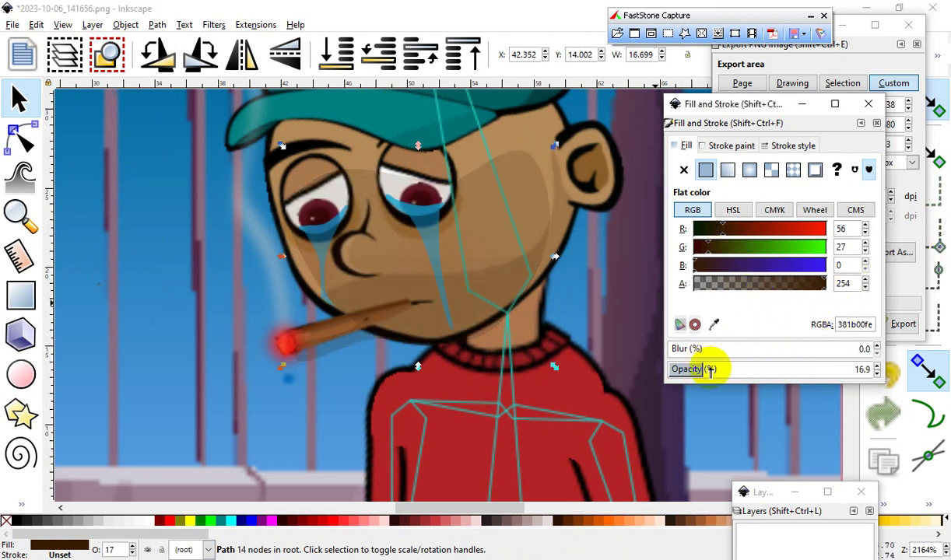
{"action": "left_click", "coordinate": [762, 252]}
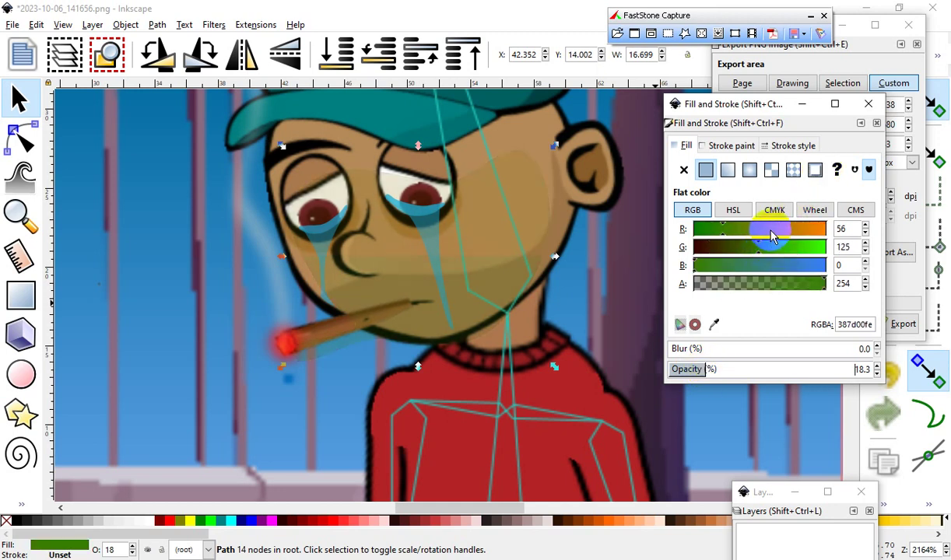
{"action": "left_click", "coordinate": [771, 231]}
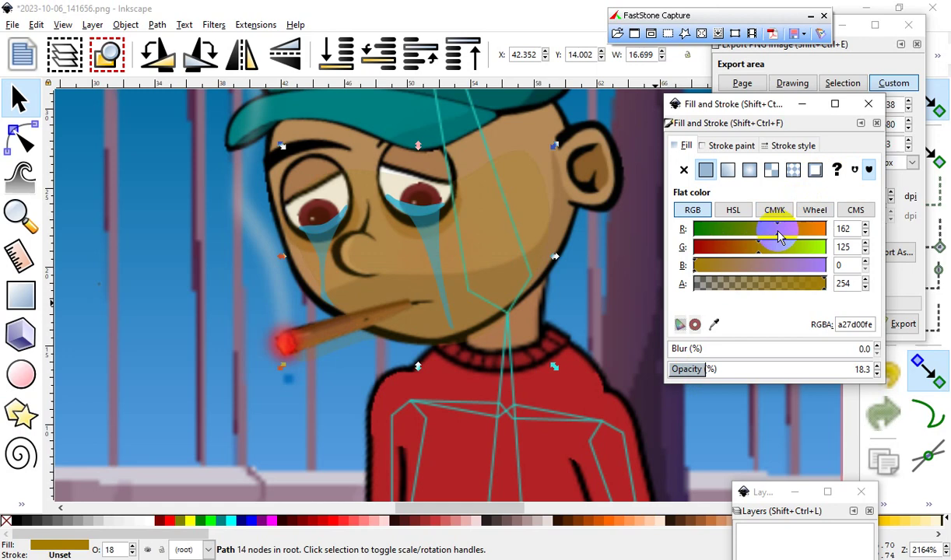
Step: Move the brown shading overlay back over the scene
{"action": "scroll", "coordinate": [403, 208], "scroll_direction": "down", "scroll_amount": 4}
{"action": "left_click", "coordinate": [447, 375]}
{"action": "left_click_drag", "start_coordinate": [447, 375], "coordinate": [449, 252]}
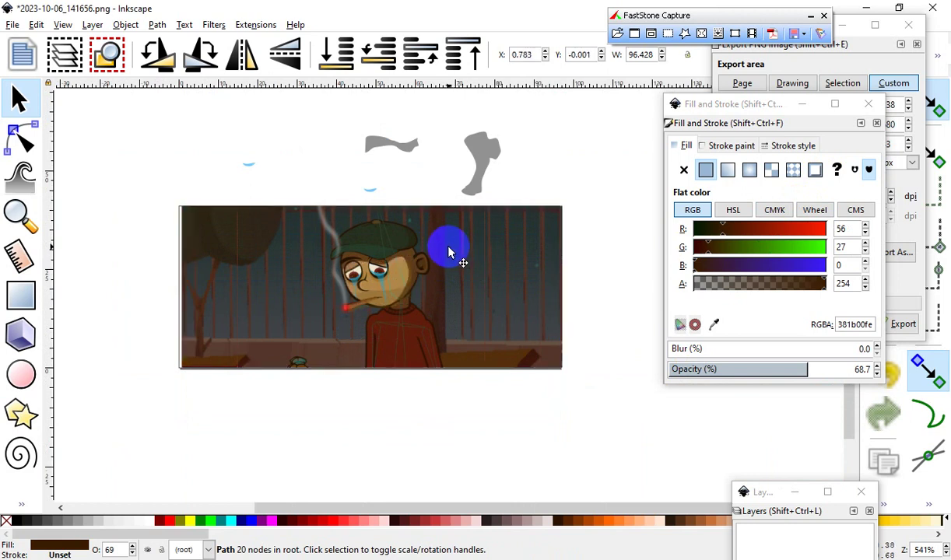
Step: Shift the tinted face shape slightly to about X 41.528, Y 14.915 so it lines up with the cigarette and face
{"action": "scroll", "coordinate": [380, 271], "scroll_direction": "up", "scroll_amount": 3}
{"action": "scroll", "coordinate": [201, 363], "scroll_direction": "up", "scroll_amount": 2}
{"action": "scroll", "coordinate": [292, 380], "scroll_direction": "down", "scroll_amount": 2}
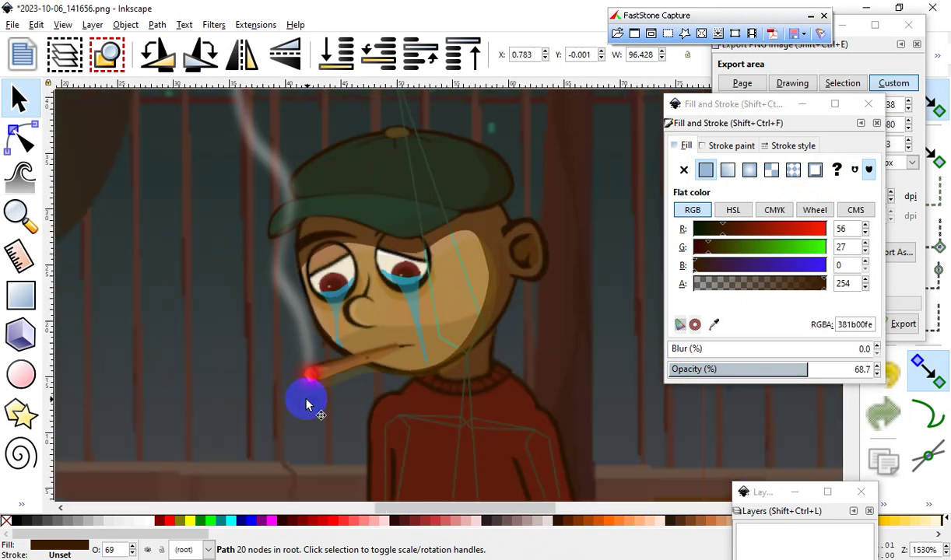
{"action": "scroll", "coordinate": [365, 299], "scroll_direction": "down", "scroll_amount": 2}
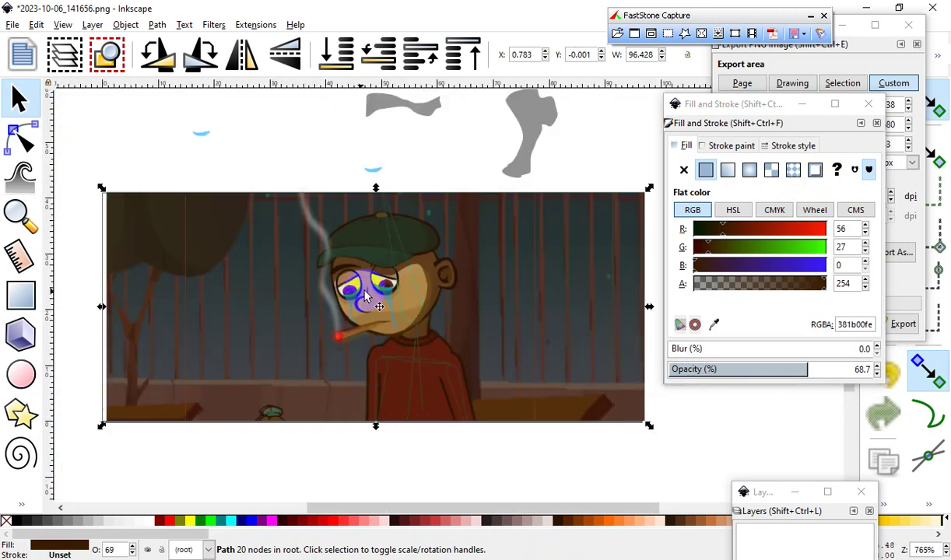
{"action": "scroll", "coordinate": [370, 314], "scroll_direction": "up", "scroll_amount": 3}
{"action": "scroll", "coordinate": [476, 449], "scroll_direction": "down", "scroll_amount": 1}
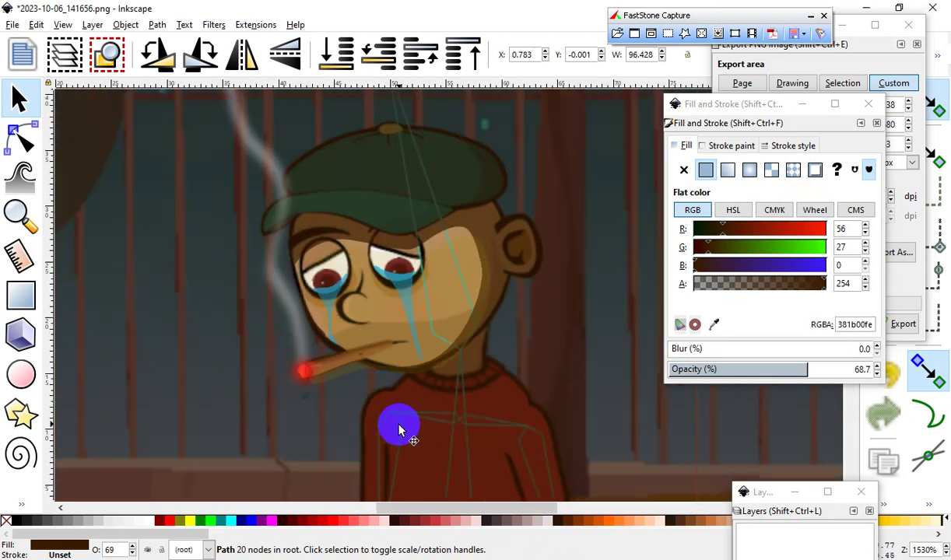
{"action": "scroll", "coordinate": [336, 381], "scroll_direction": "up", "scroll_amount": 2}
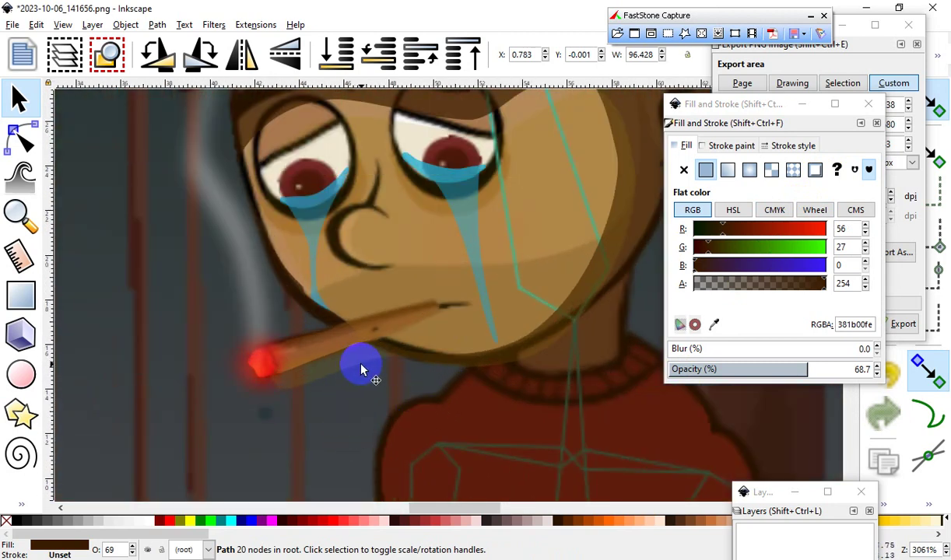
{"action": "mouse_move", "coordinate": [518, 302]}
{"action": "left_mouse_down"}
{"action": "mouse_move", "coordinate": [518, 373]}
{"action": "mouse_move", "coordinate": [497, 249]}
{"action": "mouse_move", "coordinate": [484, 282]}
{"action": "mouse_move", "coordinate": [512, 297]}
{"action": "mouse_move", "coordinate": [495, 268]}
{"action": "mouse_move", "coordinate": [487, 292]}
{"action": "mouse_move", "coordinate": [503, 284]}
{"action": "mouse_move", "coordinate": [513, 296]}
{"action": "mouse_move", "coordinate": [460, 285]}
{"action": "mouse_move", "coordinate": [502, 297]}
{"action": "left_mouse_up"}
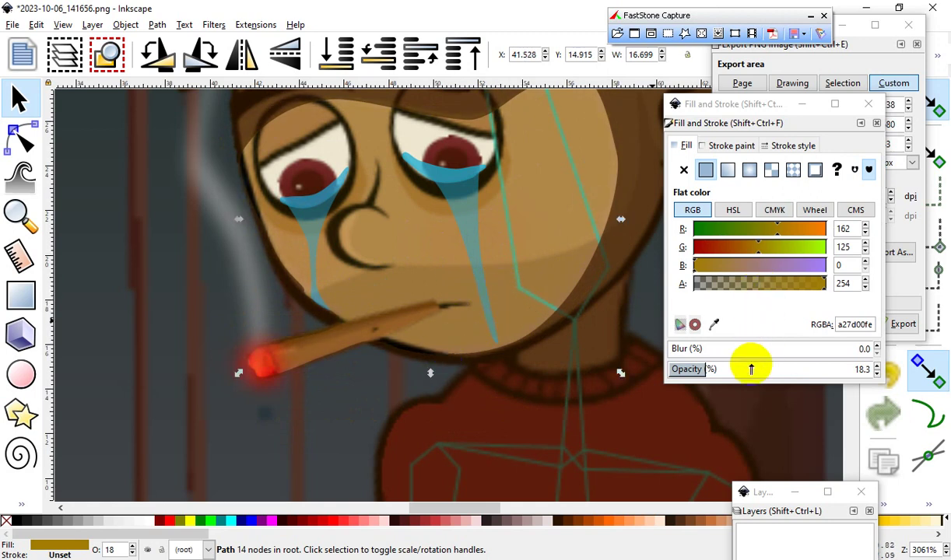
Step: Compare the face tint at different opacities, including fully transparent, and set its opacity to 19.4%
{"action": "left_click", "coordinate": [743, 369]}
{"action": "left_click_drag", "start_coordinate": [743, 369], "coordinate": [616, 373]}
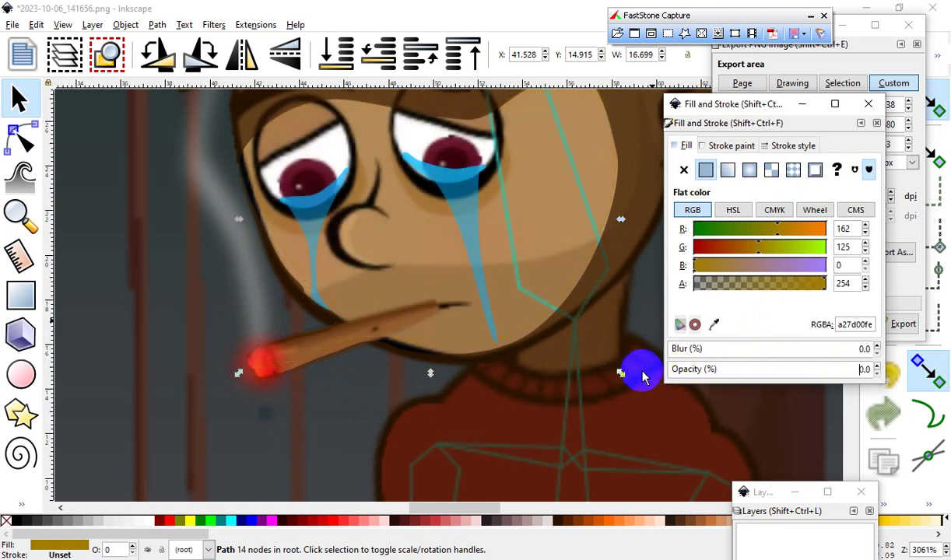
{"action": "left_click_drag", "start_coordinate": [697, 372], "coordinate": [728, 382]}
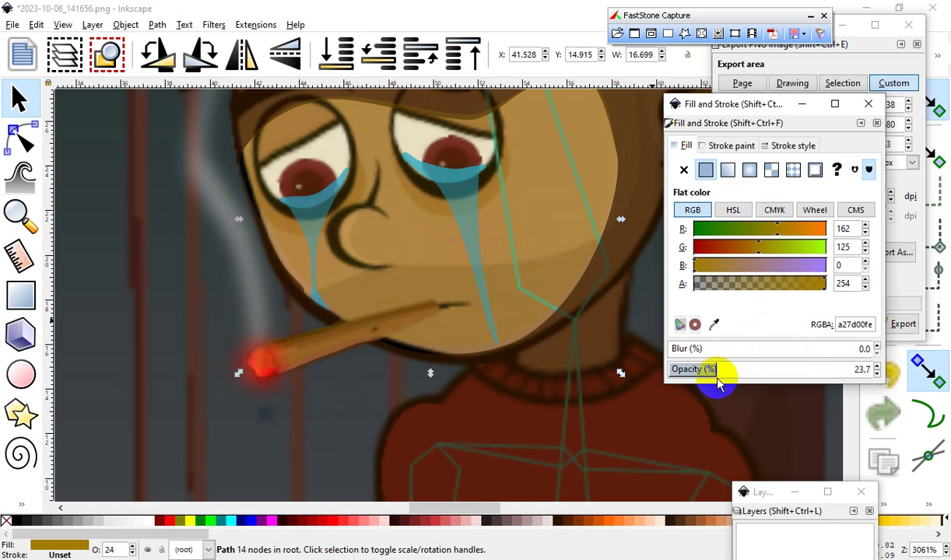
{"action": "scroll", "coordinate": [475, 339], "scroll_direction": "down", "scroll_amount": 2, "text": "ctrl"}
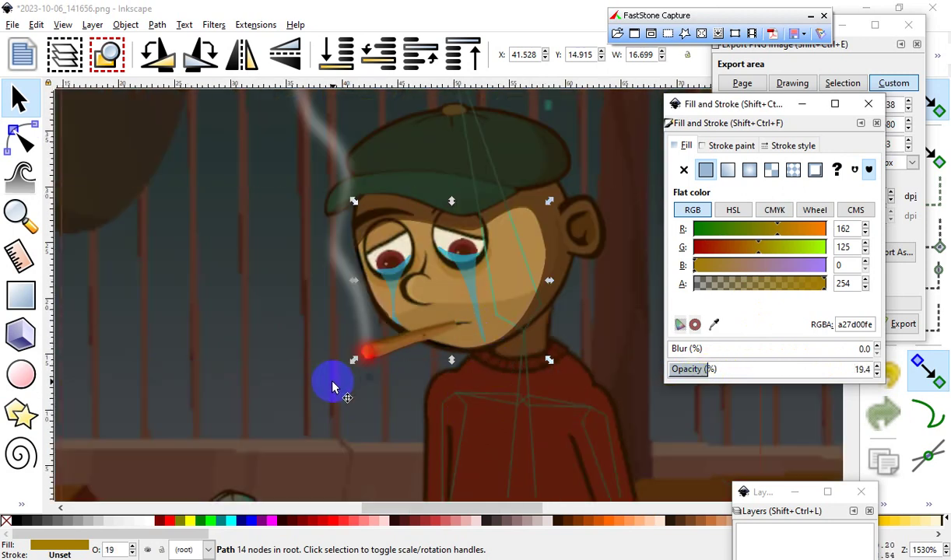
Step: Brighten the face tint's fill to a golden yellow with red 214 and green 162
{"action": "scroll", "coordinate": [409, 362], "scroll_direction": "down", "scroll_amount": 2, "text": "ctrl"}
{"action": "scroll", "coordinate": [459, 416], "scroll_direction": "up", "scroll_amount": 1}
{"action": "left_click_drag", "start_coordinate": [768, 247], "coordinate": [809, 233]}
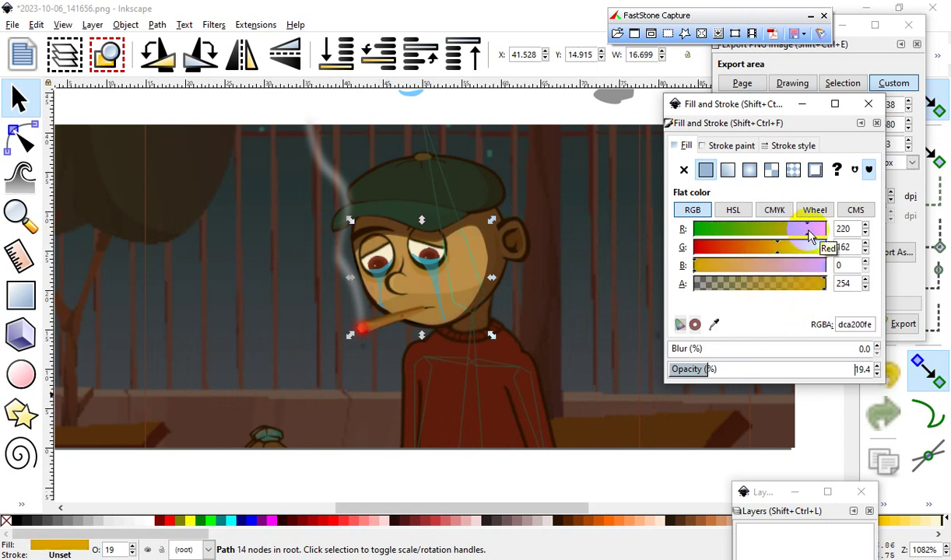
Step: Examine the golden face tint up close and against the whole darkened scene
{"action": "scroll", "coordinate": [527, 329], "scroll_direction": "up", "scroll_amount": 3}
{"action": "scroll", "coordinate": [505, 371], "scroll_direction": "down", "scroll_amount": 3}
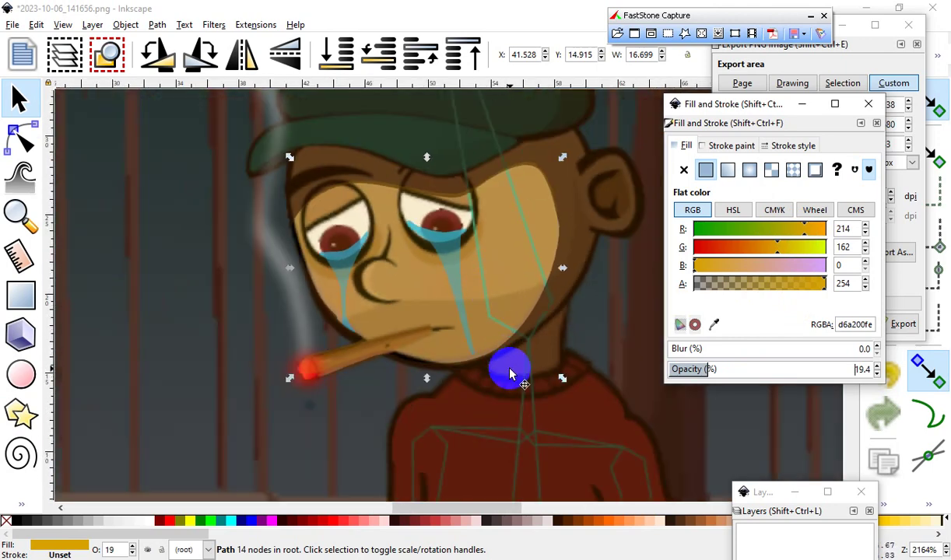
{"action": "scroll", "coordinate": [464, 335], "scroll_direction": "up", "scroll_amount": 1}
{"action": "scroll", "coordinate": [414, 312], "scroll_direction": "down", "scroll_amount": 2}
{"action": "scroll", "coordinate": [472, 435], "scroll_direction": "up", "scroll_amount": 1}
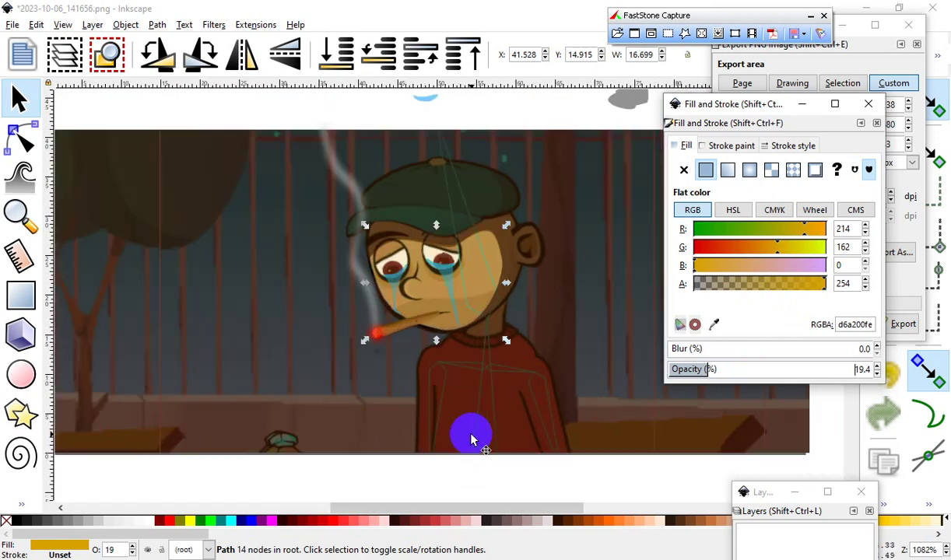
{"action": "scroll", "coordinate": [372, 408], "scroll_direction": "down", "scroll_amount": 1}
{"action": "scroll", "coordinate": [482, 311], "scroll_direction": "up", "scroll_amount": 1}
{"action": "scroll", "coordinate": [505, 333], "scroll_direction": "down", "scroll_amount": 1}
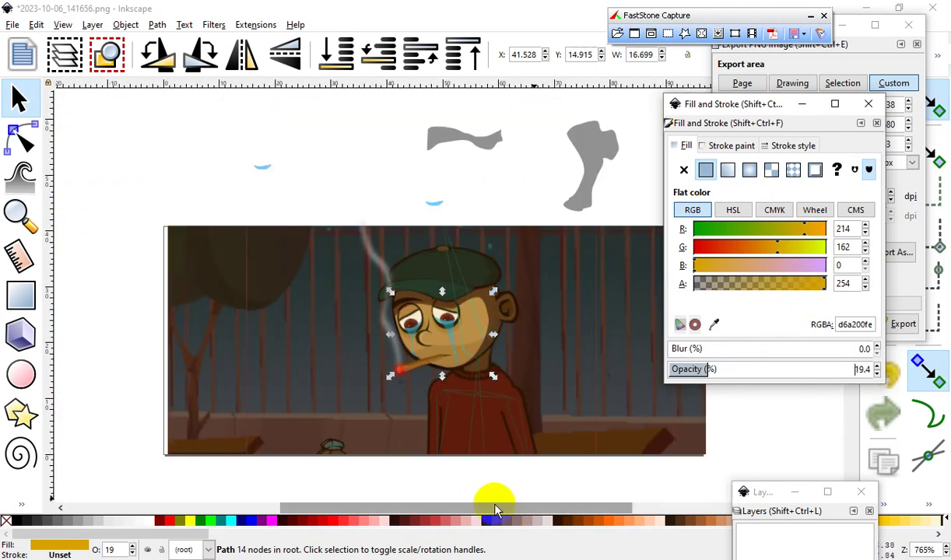
Step: Deselect the face tint and inspect its edges around the eyes, tears and cheek at several magnifications
{"action": "left_click", "coordinate": [477, 486]}
{"action": "scroll", "coordinate": [440, 362], "scroll_direction": "up", "scroll_amount": 2}
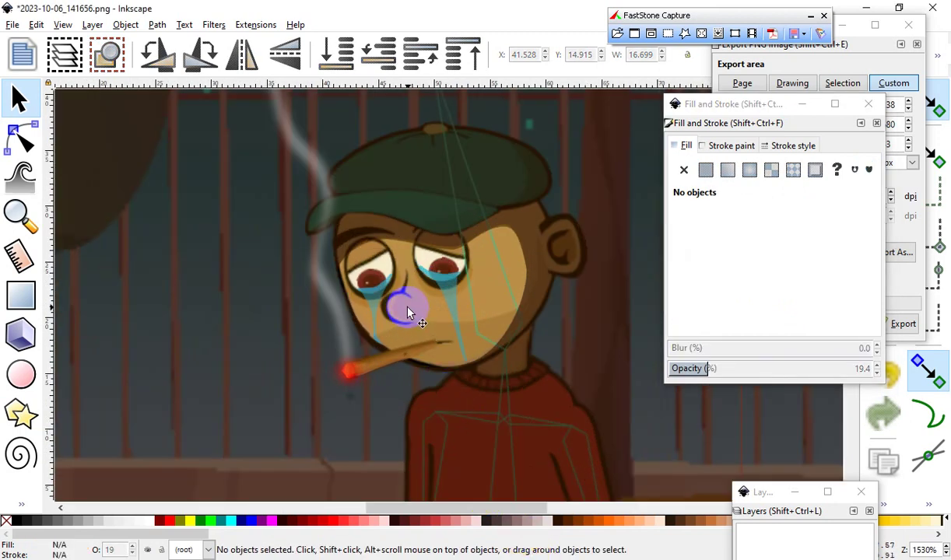
{"action": "scroll", "coordinate": [460, 326], "scroll_direction": "down", "scroll_amount": 2}
{"action": "scroll", "coordinate": [466, 443], "scroll_direction": "up", "scroll_amount": 1}
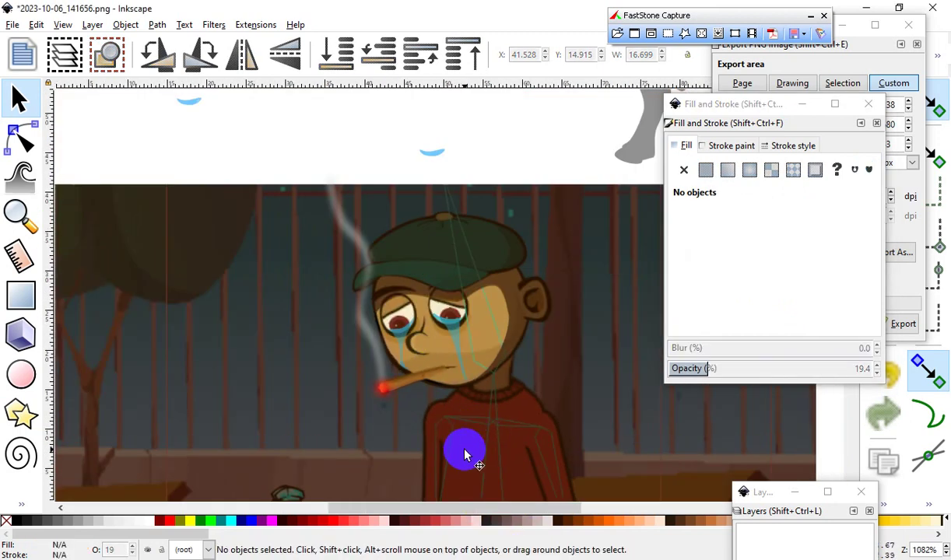
{"action": "scroll", "coordinate": [467, 457], "scroll_direction": "down", "scroll_amount": 2}
{"action": "scroll", "coordinate": [348, 316], "scroll_direction": "up", "scroll_amount": 2}
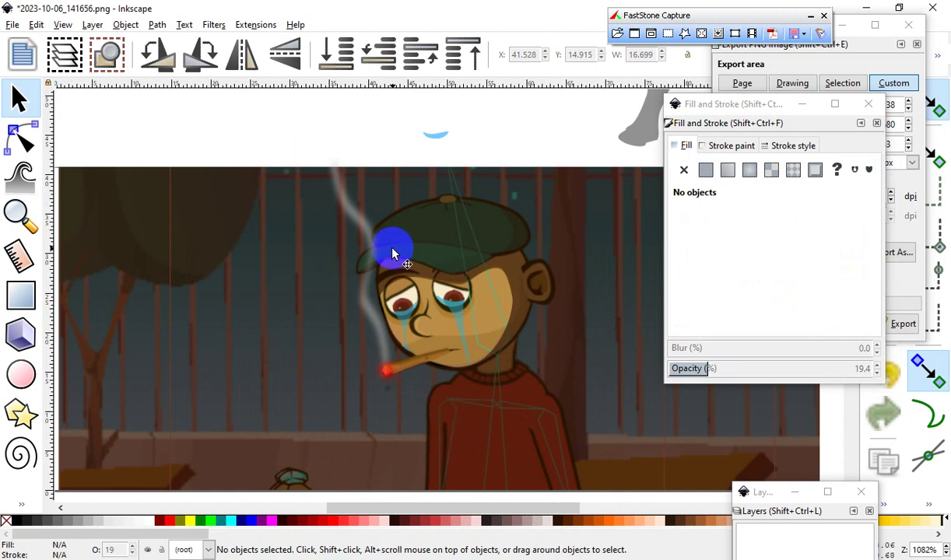
{"action": "scroll", "coordinate": [363, 298], "scroll_direction": "up", "scroll_amount": 2}
{"action": "scroll", "coordinate": [295, 300], "scroll_direction": "down", "scroll_amount": 2}
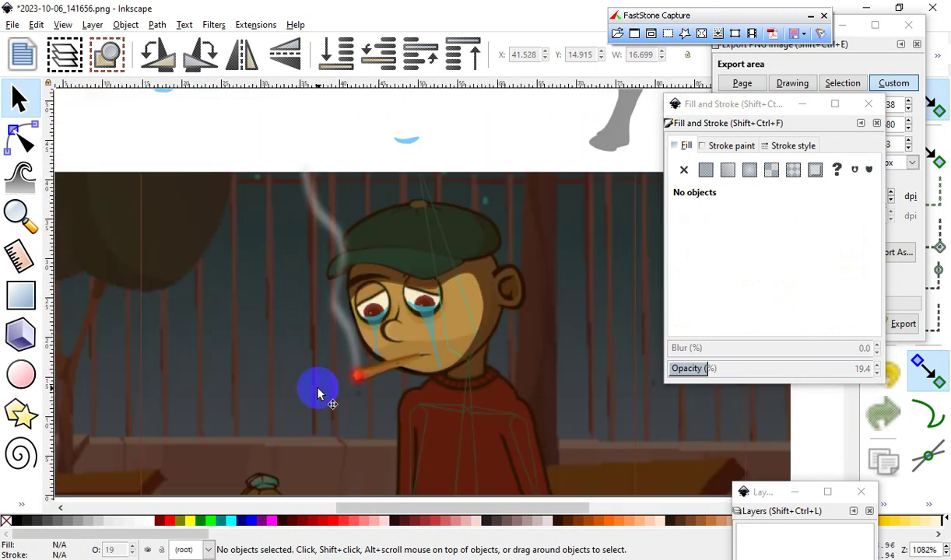
{"action": "scroll", "coordinate": [385, 284], "scroll_direction": "up", "scroll_amount": 2}
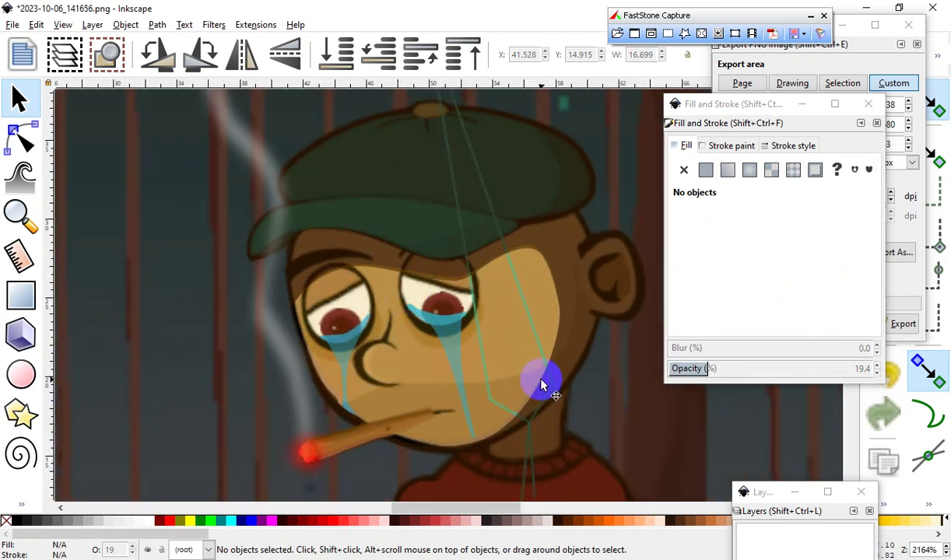
{"action": "scroll", "coordinate": [515, 361], "scroll_direction": "down", "scroll_amount": 1}
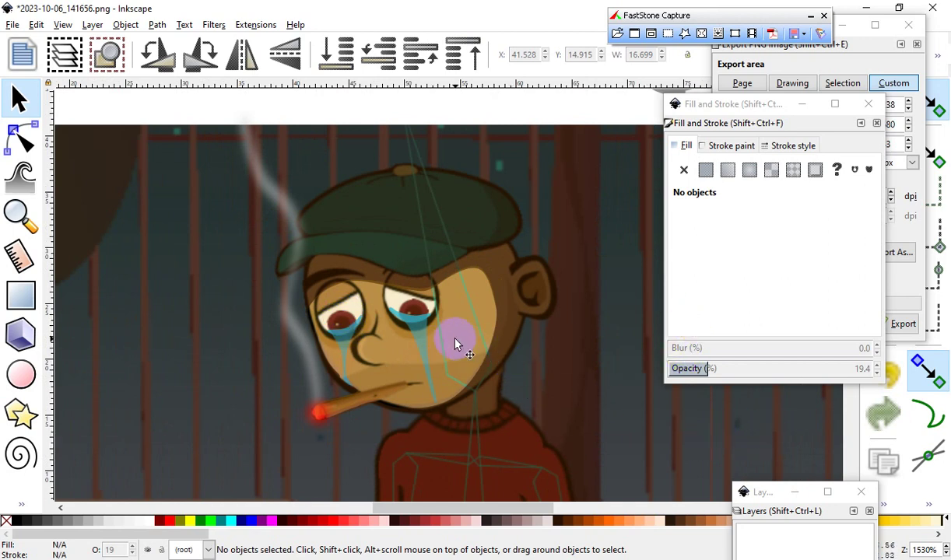
Step: Try a pinkish fill with blue 201 on the face tint while shifting it aside and back over the face
{"action": "left_click", "coordinate": [374, 336]}
{"action": "left_click_drag", "start_coordinate": [378, 336], "coordinate": [498, 359]}
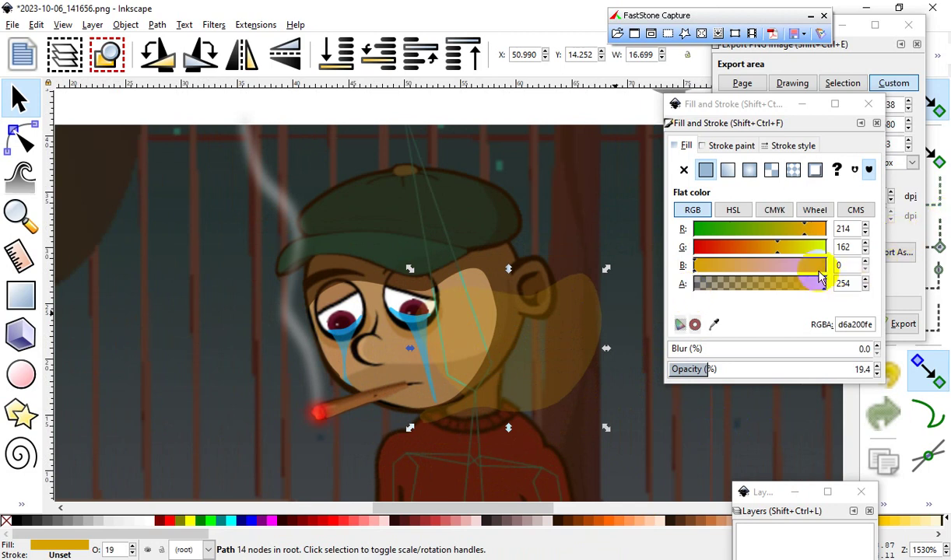
{"action": "left_click_drag", "start_coordinate": [819, 269], "coordinate": [798, 261]}
{"action": "left_click_drag", "start_coordinate": [605, 343], "coordinate": [453, 337]}
{"action": "scroll", "coordinate": [432, 359], "scroll_direction": "up", "scroll_amount": 2}
{"action": "scroll", "coordinate": [400, 305], "scroll_direction": "down", "scroll_amount": 2}
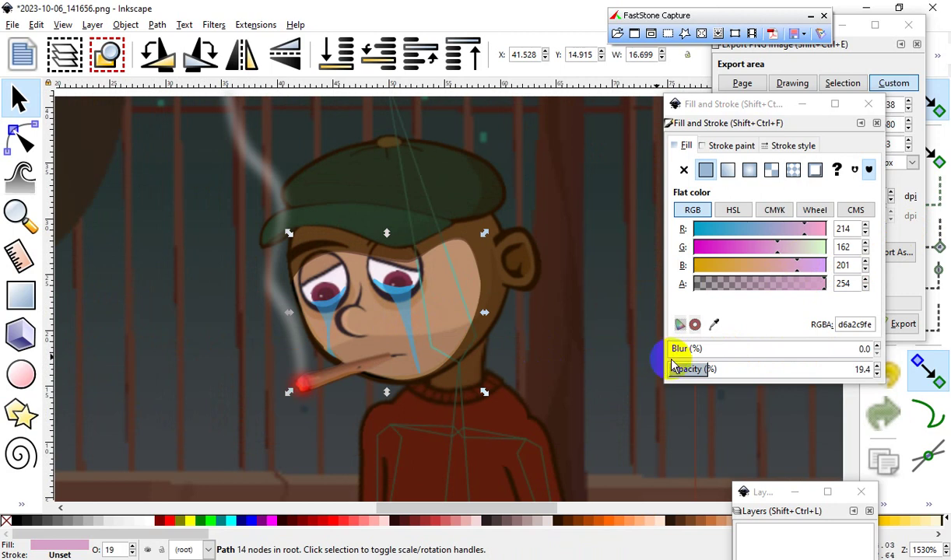
Step: Give the face tint a 14.4% blur and 18.7% opacity, and set its fill's blue value to 80
{"action": "mouse_move", "coordinate": [673, 352]}
{"action": "left_mouse_down"}
{"action": "mouse_move", "coordinate": [712, 353]}
{"action": "mouse_move", "coordinate": [653, 347]}
{"action": "mouse_move", "coordinate": [709, 362]}
{"action": "left_mouse_up"}
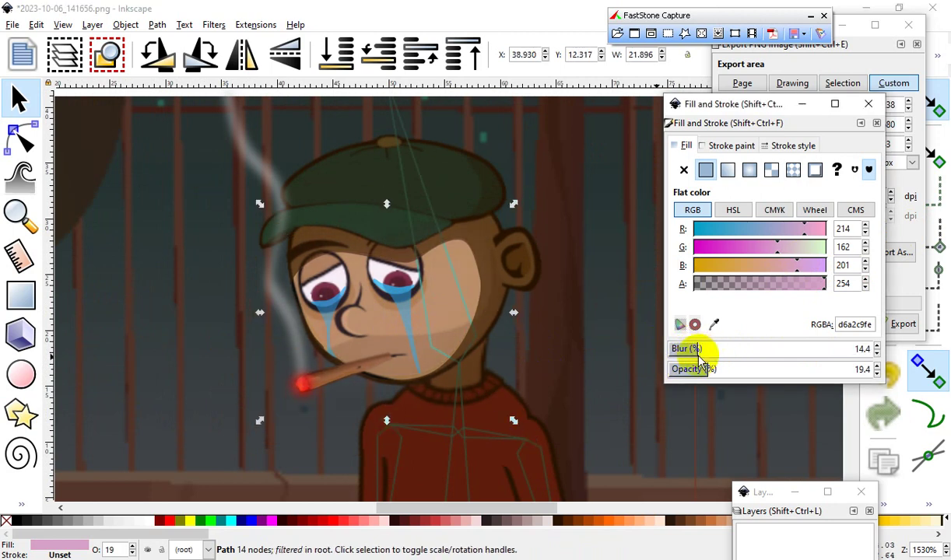
{"action": "left_click_drag", "start_coordinate": [688, 372], "coordinate": [713, 378]}
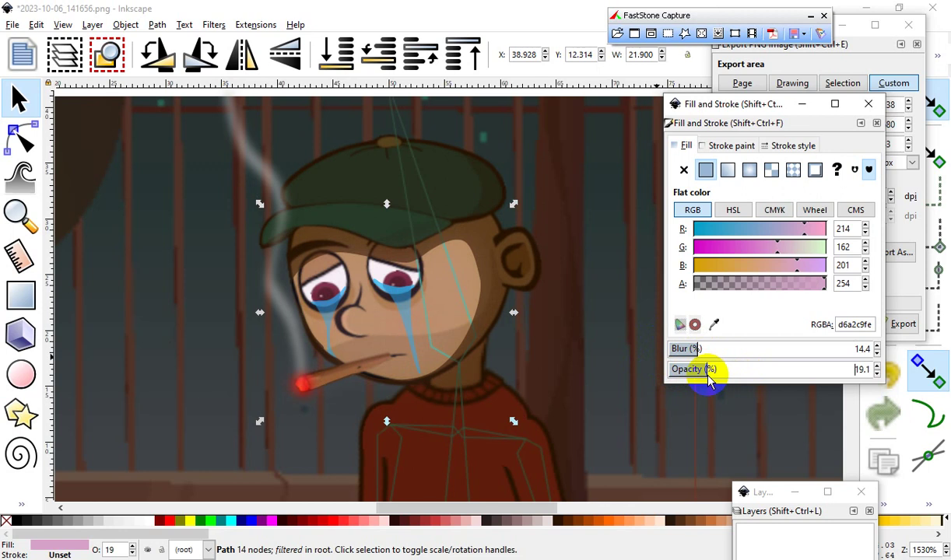
{"action": "left_click", "coordinate": [749, 268]}
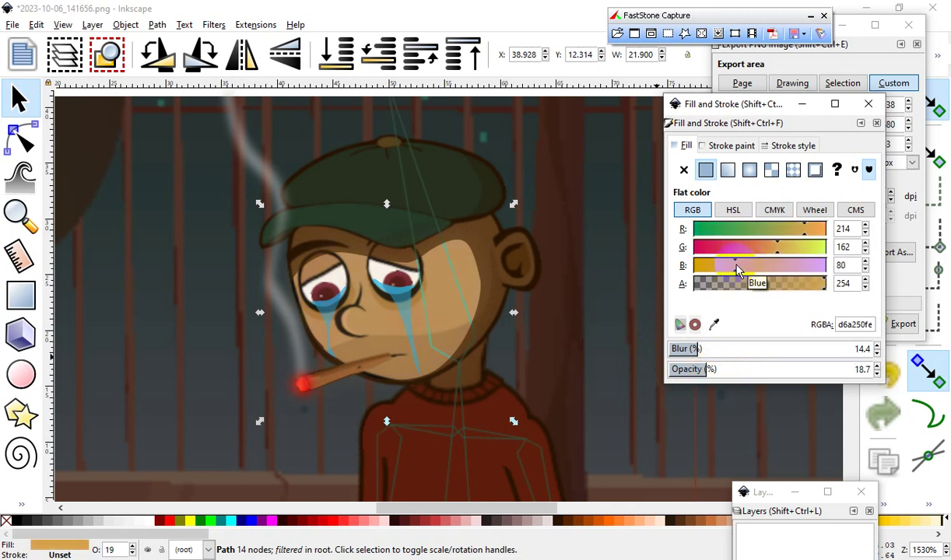
Step: Inspect the softened face tint around the mouth, tears and cheek, and compare it with the whole scene
{"action": "scroll", "coordinate": [376, 274], "scroll_direction": "down", "scroll_amount": 2}
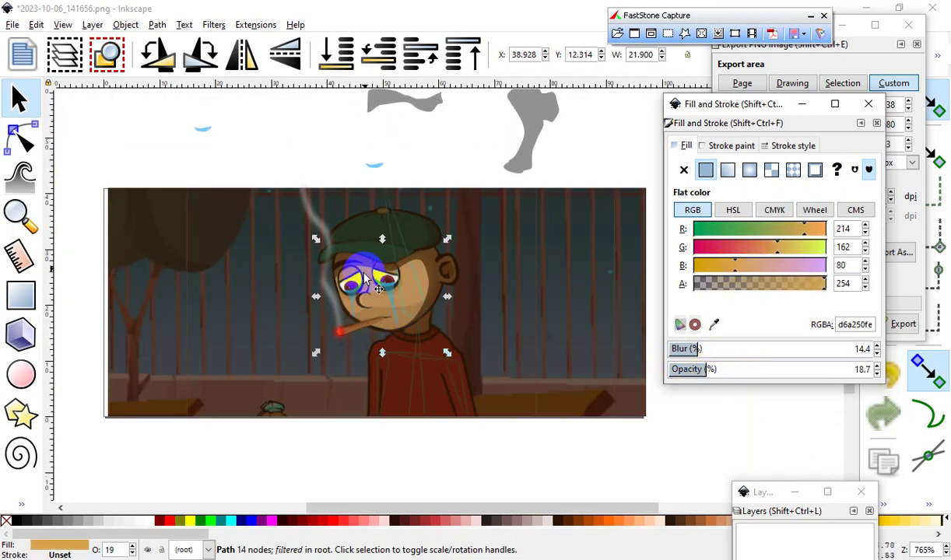
{"action": "scroll", "coordinate": [371, 263], "scroll_direction": "up", "scroll_amount": 3}
{"action": "scroll", "coordinate": [422, 432], "scroll_direction": "up", "scroll_amount": 2}
{"action": "scroll", "coordinate": [418, 362], "scroll_direction": "down", "scroll_amount": 2}
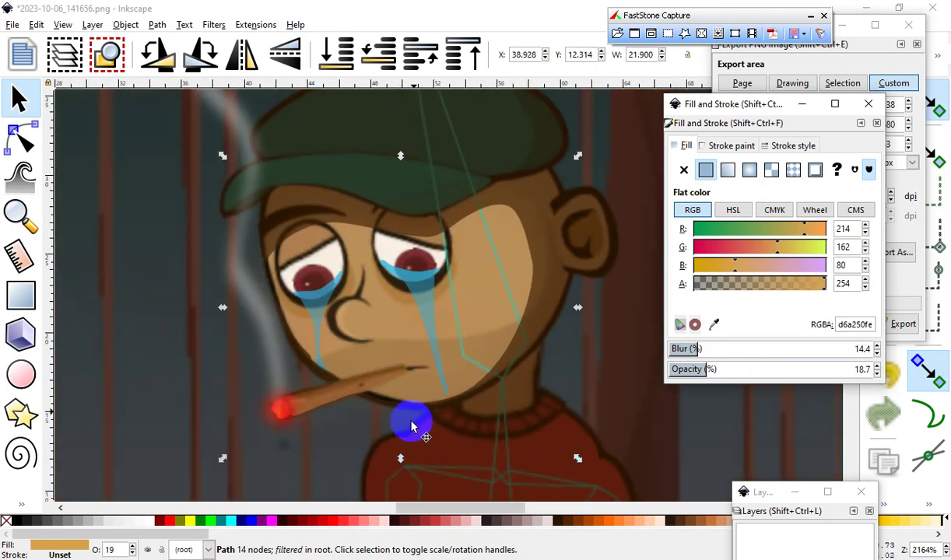
{"action": "scroll", "coordinate": [465, 280], "scroll_direction": "down", "scroll_amount": 1}
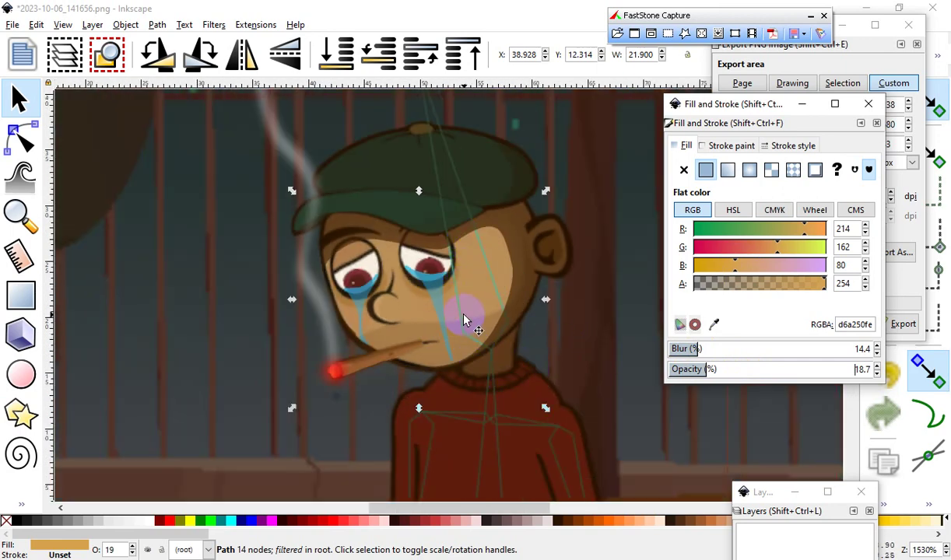
{"action": "scroll", "coordinate": [531, 322], "scroll_direction": "down", "scroll_amount": 1}
{"action": "scroll", "coordinate": [499, 350], "scroll_direction": "up", "scroll_amount": 4}
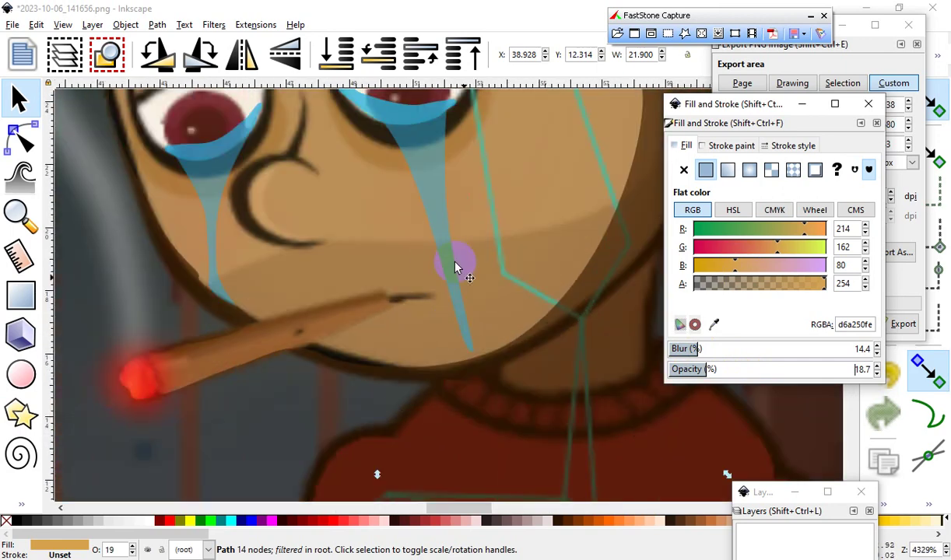
{"action": "scroll", "coordinate": [455, 267], "scroll_direction": "down", "scroll_amount": 5}
{"action": "scroll", "coordinate": [449, 261], "scroll_direction": "down", "scroll_amount": 1}
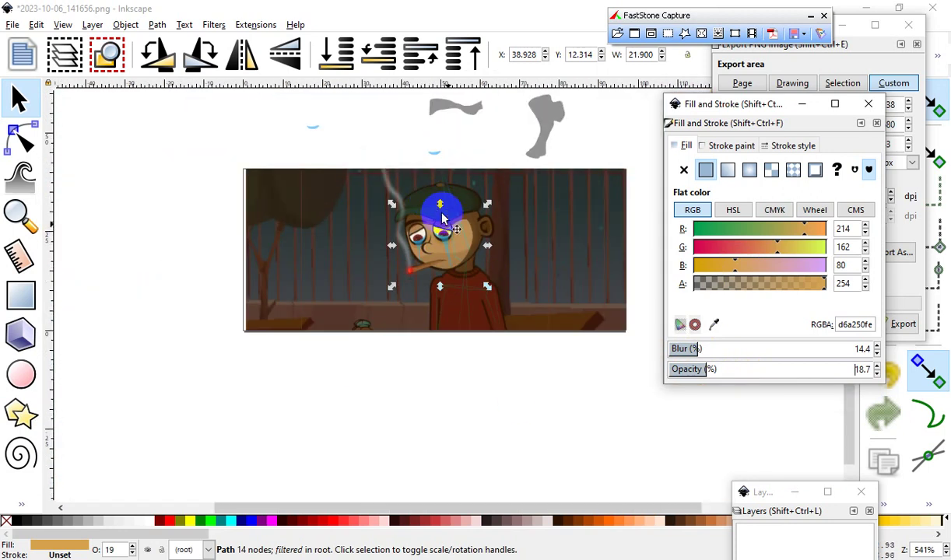
Step: Move the face tint, both tear streaks and both blue eye pools out of the scene onto the blank canvas below
{"action": "scroll", "coordinate": [453, 247], "scroll_direction": "up", "scroll_amount": 1}
{"action": "left_click_drag", "start_coordinate": [440, 237], "coordinate": [266, 424]}
{"action": "left_click_drag", "start_coordinate": [458, 254], "coordinate": [541, 430]}
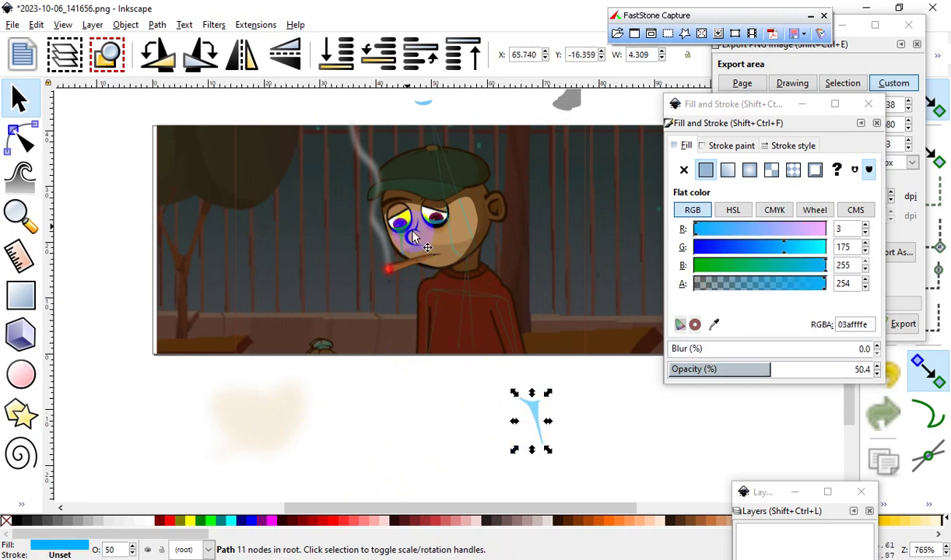
{"action": "left_click_drag", "start_coordinate": [402, 244], "coordinate": [389, 433]}
{"action": "left_click_drag", "start_coordinate": [404, 233], "coordinate": [430, 388]}
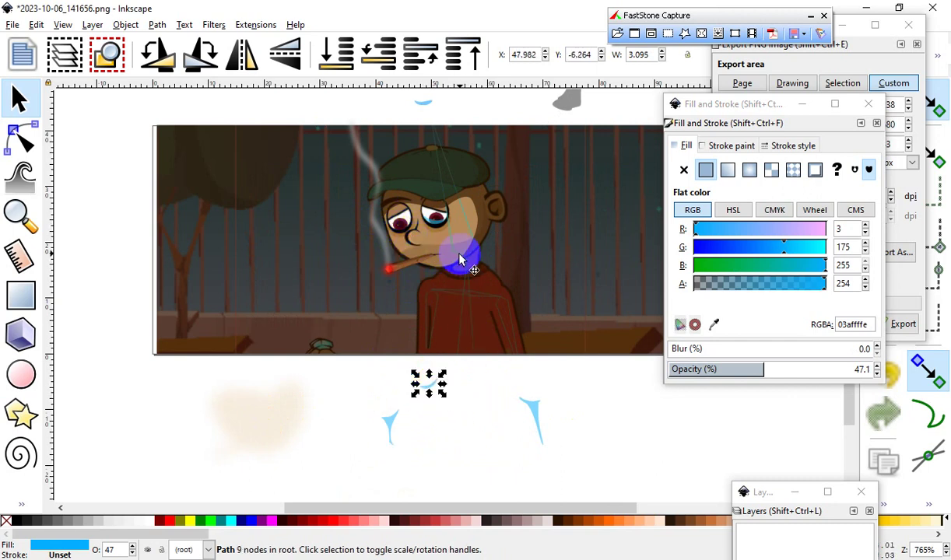
{"action": "mouse_move", "coordinate": [439, 228]}
{"action": "left_mouse_down"}
{"action": "mouse_move", "coordinate": [504, 395]}
{"action": "mouse_move", "coordinate": [472, 378]}
{"action": "left_mouse_up"}
{"action": "left_click", "coordinate": [575, 459]}
Step: Check the separated tear shapes and the character's face without tears
{"action": "scroll", "coordinate": [575, 459], "scroll_direction": "up", "scroll_amount": 2}
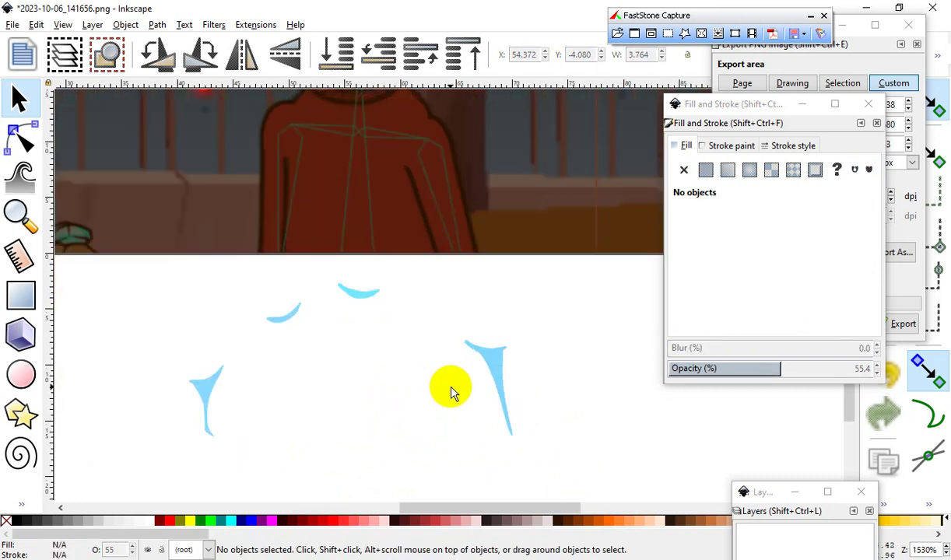
{"action": "scroll", "coordinate": [387, 361], "scroll_direction": "down", "scroll_amount": 2}
{"action": "scroll", "coordinate": [287, 160], "scroll_direction": "up", "scroll_amount": 2}
{"action": "scroll", "coordinate": [554, 393], "scroll_direction": "down", "scroll_amount": 3}
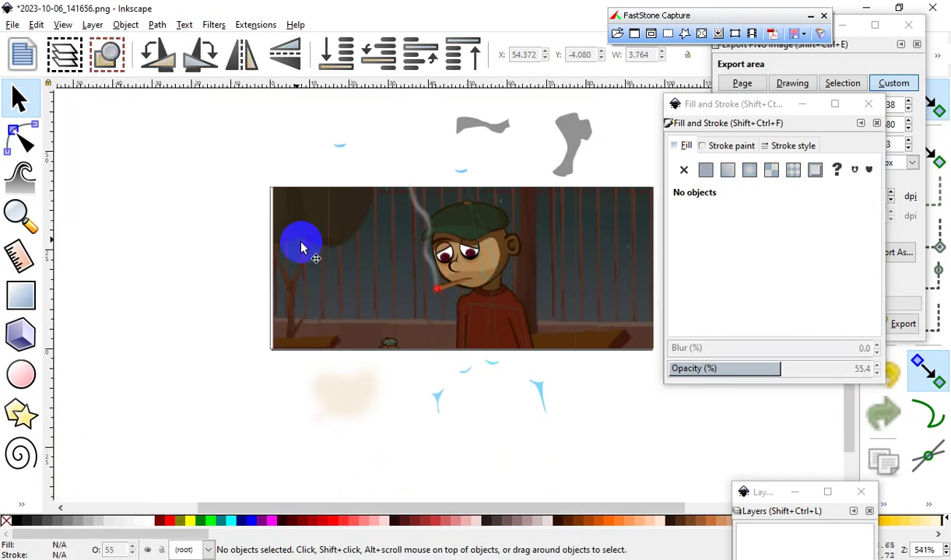
{"action": "scroll", "coordinate": [303, 244], "scroll_direction": "down", "scroll_amount": 1}
{"action": "scroll", "coordinate": [443, 214], "scroll_direction": "up", "scroll_amount": 2}
{"action": "scroll", "coordinate": [446, 190], "scroll_direction": "down", "scroll_amount": 2}
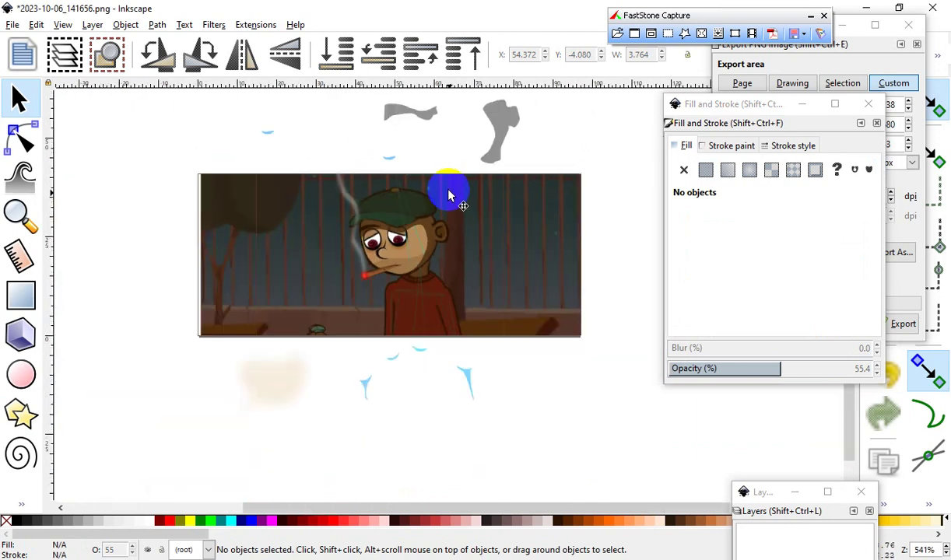
{"action": "scroll", "coordinate": [477, 404], "scroll_direction": "up", "scroll_amount": 2}
Step: Move the larger tear streak down away from the other pieces and set the PNG export area to the selection
{"action": "scroll", "coordinate": [332, 214], "scroll_direction": "up", "scroll_amount": 1}
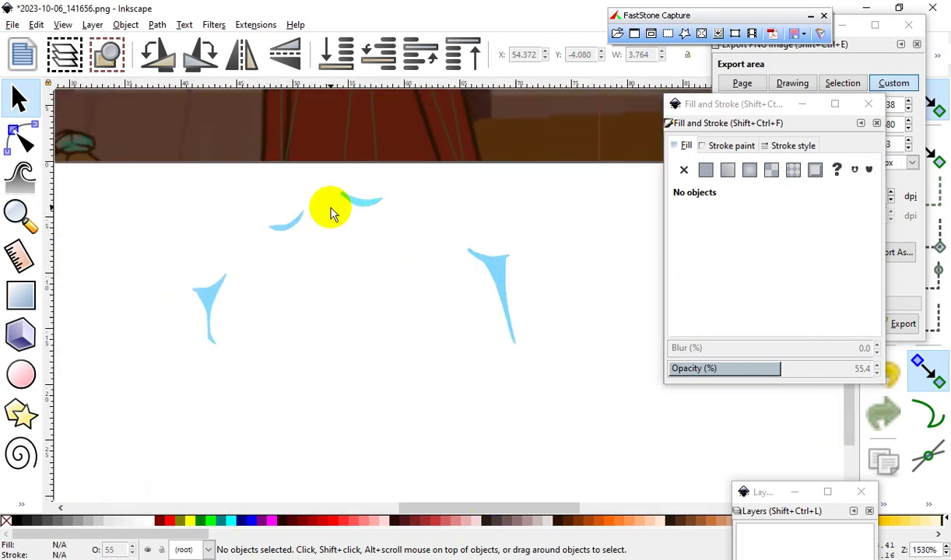
{"action": "left_click", "coordinate": [502, 276]}
{"action": "scroll", "coordinate": [501, 277], "scroll_direction": "down", "scroll_amount": 1}
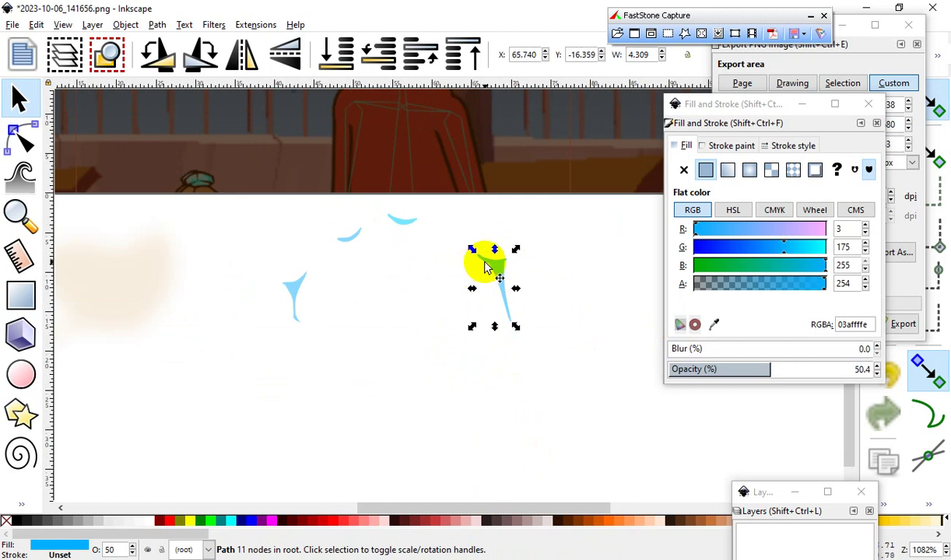
{"action": "mouse_move", "coordinate": [484, 278]}
{"action": "left_mouse_down"}
{"action": "mouse_move", "coordinate": [500, 363]}
{"action": "mouse_move", "coordinate": [489, 341]}
{"action": "left_mouse_up"}
{"action": "mouse_move", "coordinate": [758, 111]}
{"action": "left_mouse_down"}
{"action": "mouse_move", "coordinate": [700, 388]}
{"action": "mouse_move", "coordinate": [516, 503]}
{"action": "mouse_move", "coordinate": [525, 507]}
{"action": "left_mouse_up"}
{"action": "left_click_drag", "start_coordinate": [682, 21], "coordinate": [348, 15]}
{"action": "left_click", "coordinate": [848, 85]}
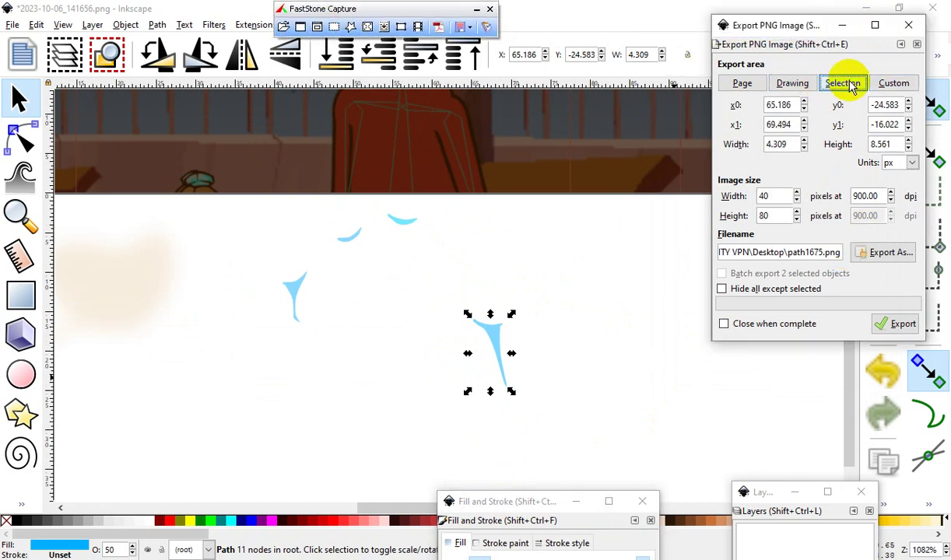
Step: Select all the artwork pieces and scale them up proportionally to a total width of about 221 px
{"action": "left_click", "coordinate": [499, 339]}
{"action": "scroll", "coordinate": [482, 397], "scroll_direction": "down", "scroll_amount": 6}
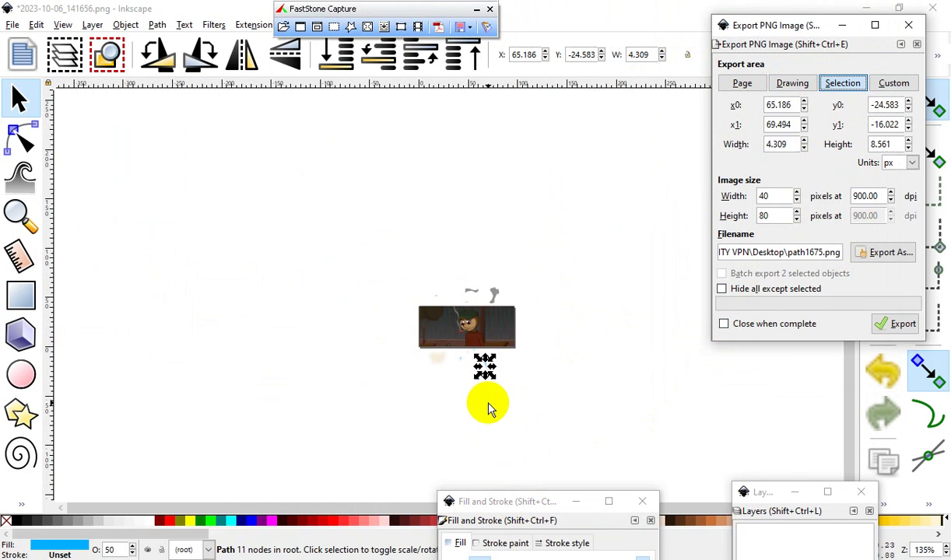
{"action": "left_click", "coordinate": [462, 430]}
{"action": "left_click_drag", "start_coordinate": [352, 231], "coordinate": [591, 432]}
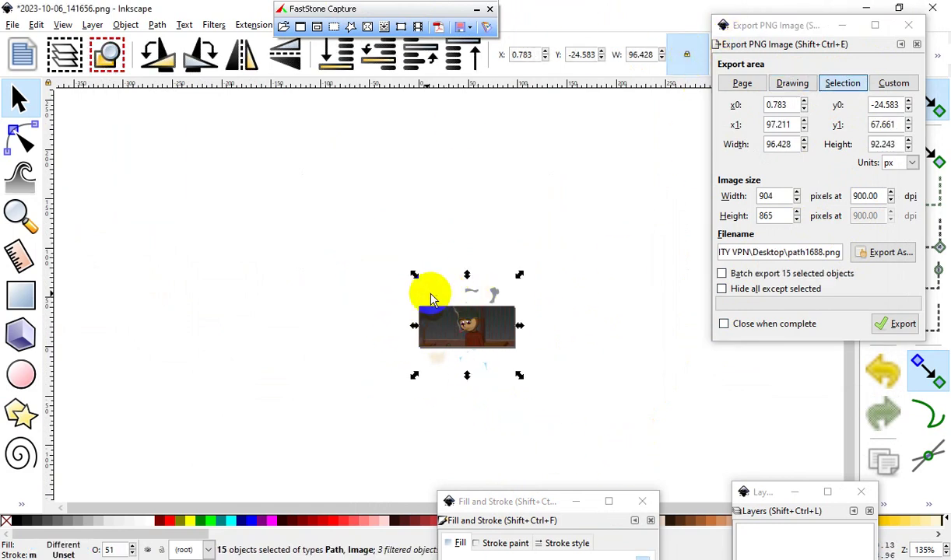
{"action": "left_click_drag", "start_coordinate": [414, 278], "coordinate": [159, 233]}
{"action": "scroll", "coordinate": [276, 333], "scroll_direction": "down", "scroll_amount": 3}
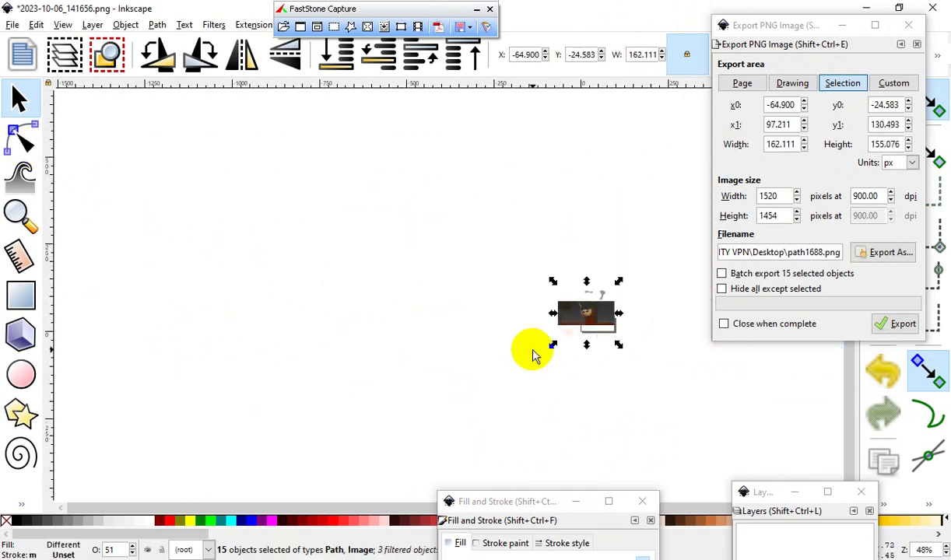
{"action": "scroll", "coordinate": [634, 342], "scroll_direction": "up", "scroll_amount": 2}
{"action": "left_click_drag", "start_coordinate": [469, 225], "coordinate": [341, 186]}
Step: Export only the enlarged larger tear streak as a PNG at 900 dpi
{"action": "scroll", "coordinate": [607, 348], "scroll_direction": "up", "scroll_amount": 5}
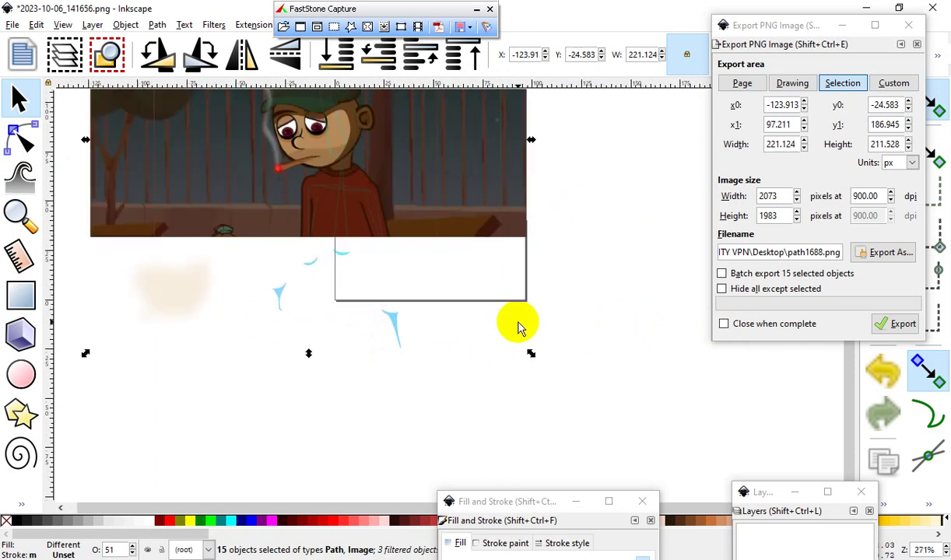
{"action": "scroll", "coordinate": [501, 323], "scroll_direction": "down", "scroll_amount": 2}
{"action": "scroll", "coordinate": [443, 163], "scroll_direction": "up", "scroll_amount": 2}
{"action": "scroll", "coordinate": [451, 232], "scroll_direction": "down", "scroll_amount": 8}
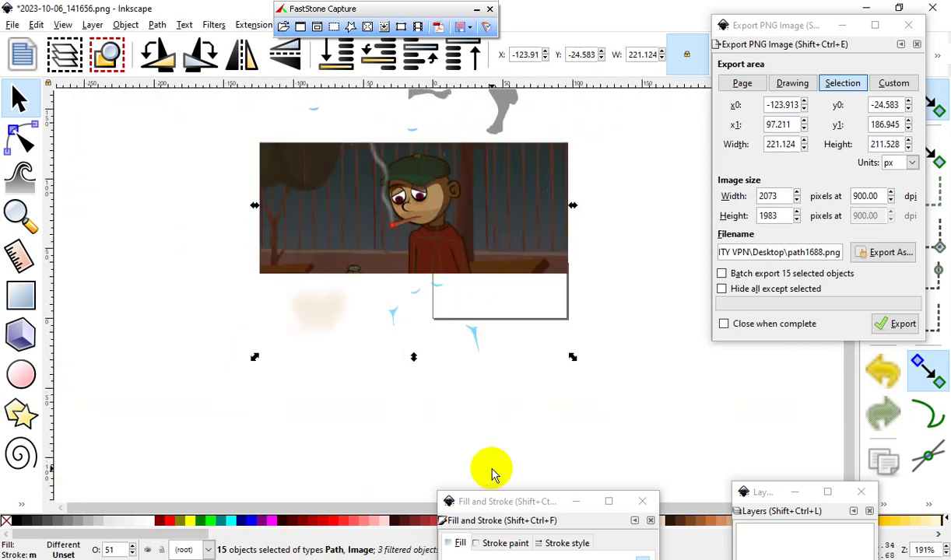
{"action": "left_click", "coordinate": [484, 425]}
{"action": "scroll", "coordinate": [489, 372], "scroll_direction": "up", "scroll_amount": 8}
{"action": "left_click", "coordinate": [425, 315]}
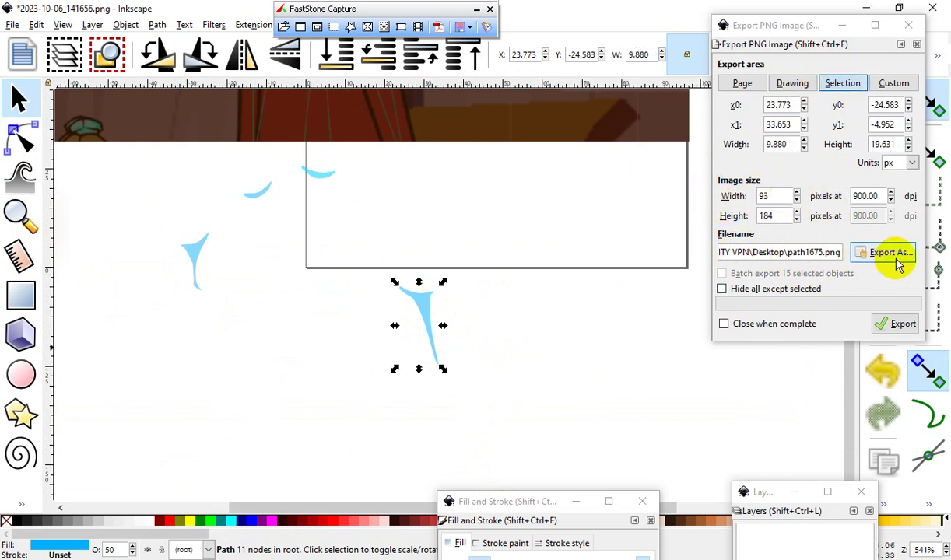
{"action": "left_click", "coordinate": [898, 325]}
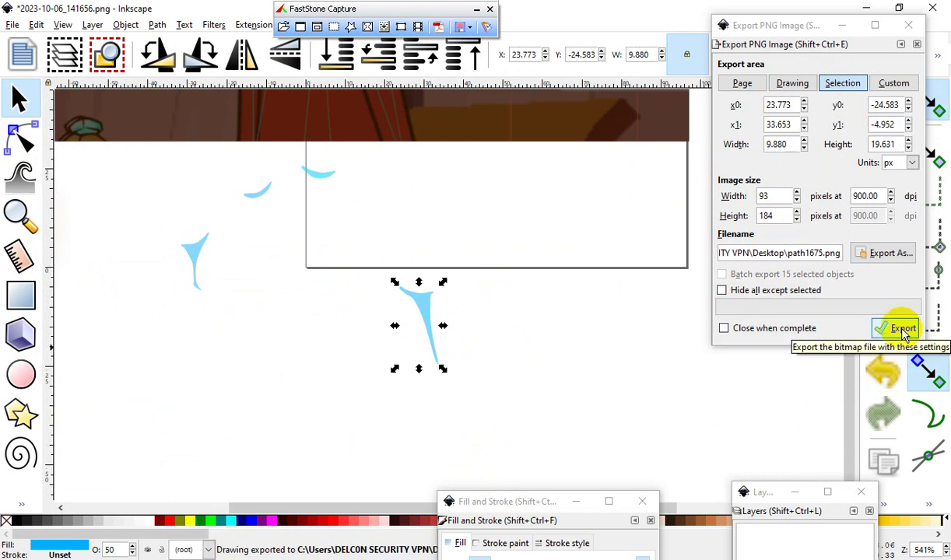
Step: Move the smaller tear streak and the smaller eye pool to clear canvas and export each as its own PNG
{"action": "left_click", "coordinate": [195, 252]}
{"action": "left_click_drag", "start_coordinate": [196, 253], "coordinate": [156, 343]}
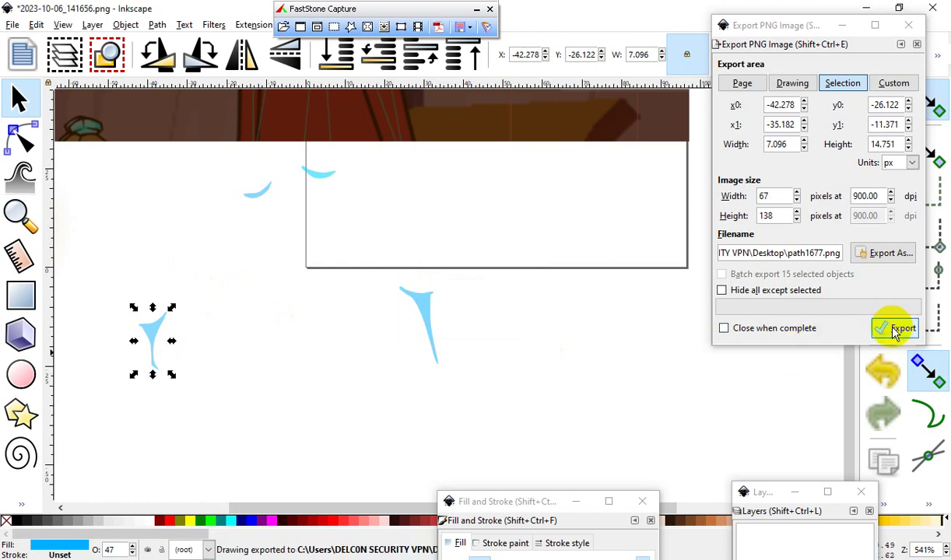
{"action": "left_click_drag", "start_coordinate": [258, 192], "coordinate": [274, 210]}
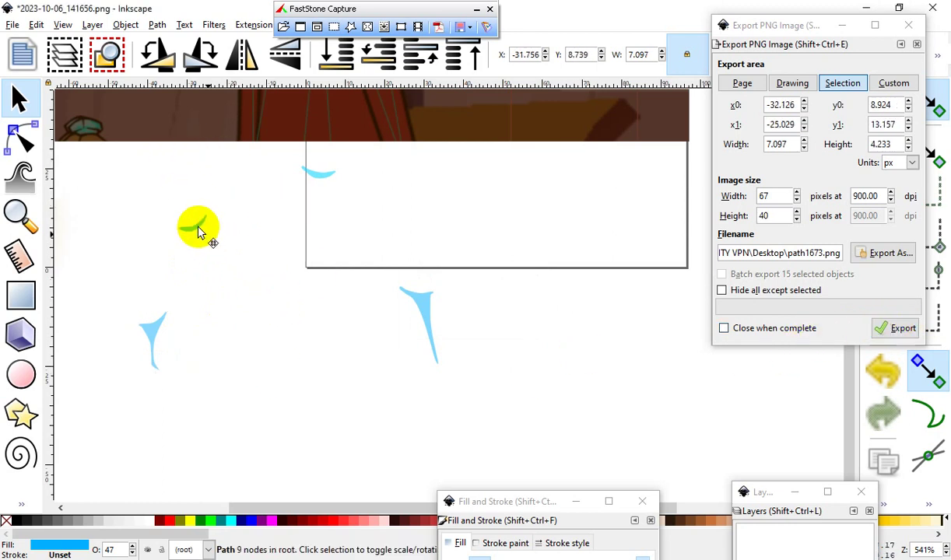
{"action": "left_click_drag", "start_coordinate": [184, 226], "coordinate": [184, 212]}
{"action": "left_click", "coordinate": [895, 330]}
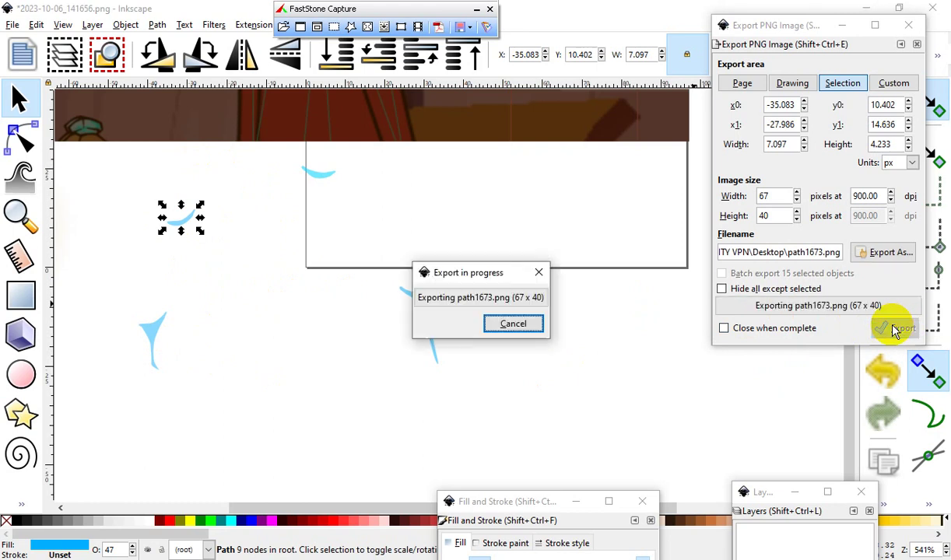
Step: Shift the wider eye pool clear of the other pieces and export it as a separate PNG
{"action": "left_click_drag", "start_coordinate": [319, 179], "coordinate": [379, 219]}
{"action": "left_click", "coordinate": [867, 337]}
{"action": "scroll", "coordinate": [450, 367], "scroll_direction": "down", "scroll_amount": 2}
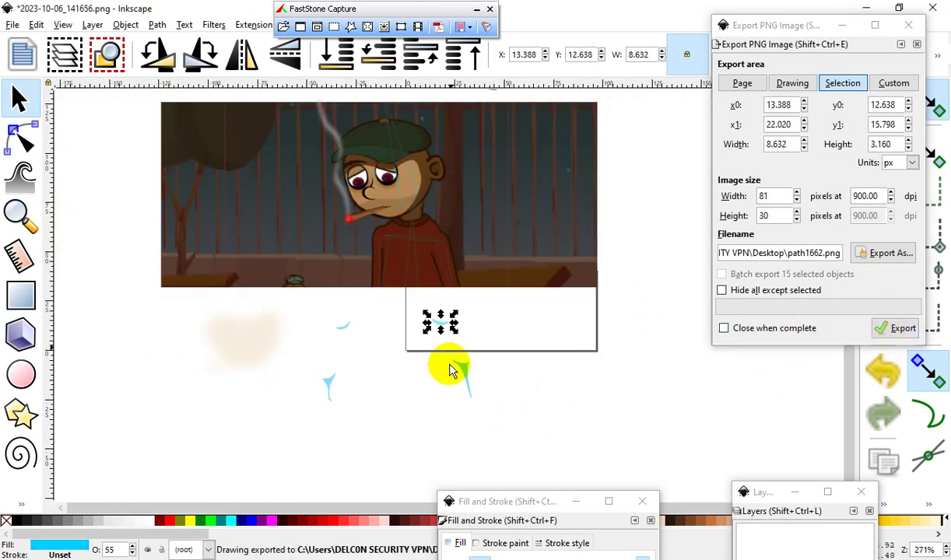
Step: Move the pale smoke wisp to clear canvas beside the scene and export it as its own PNG at 900 dpi
{"action": "scroll", "coordinate": [345, 179], "scroll_direction": "up", "scroll_amount": 1}
{"action": "left_click_drag", "start_coordinate": [325, 181], "coordinate": [664, 437]}
{"action": "scroll", "coordinate": [347, 280], "scroll_direction": "down", "scroll_amount": 2}
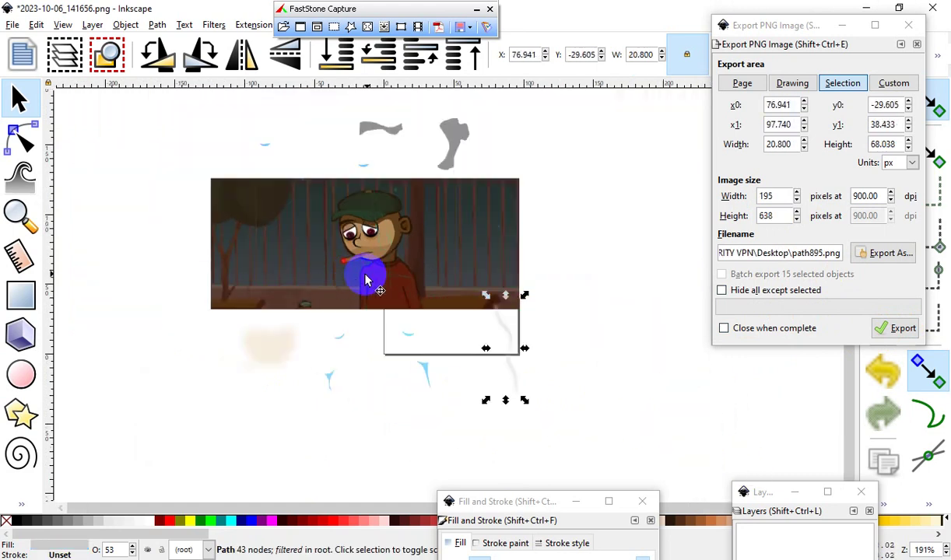
{"action": "scroll", "coordinate": [457, 353], "scroll_direction": "up", "scroll_amount": 2}
{"action": "left_click_drag", "start_coordinate": [563, 312], "coordinate": [679, 336]}
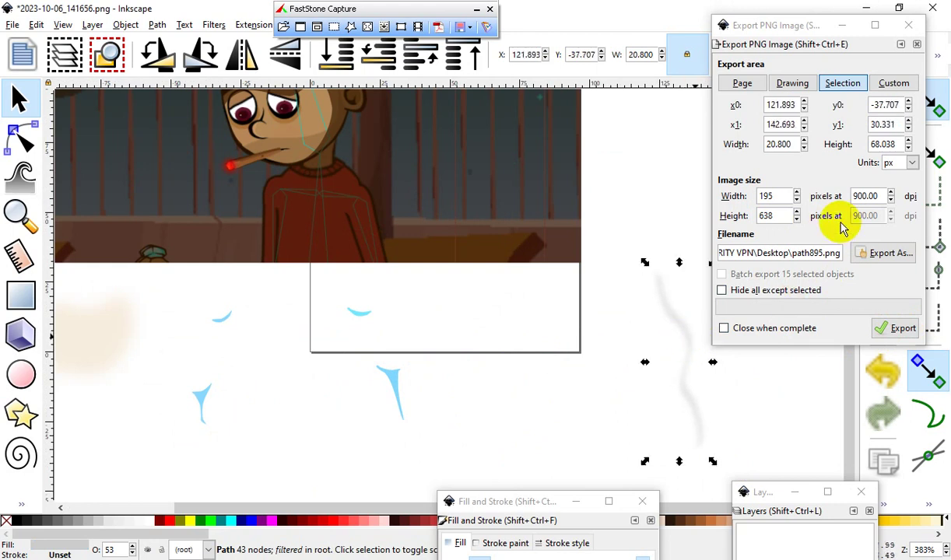
{"action": "left_click", "coordinate": [900, 334]}
Step: Move the larger grey shading shape from above the scene to empty canvas beside it
{"action": "scroll", "coordinate": [546, 333], "scroll_direction": "down", "scroll_amount": 3}
{"action": "scroll", "coordinate": [325, 303], "scroll_direction": "up", "scroll_amount": 5}
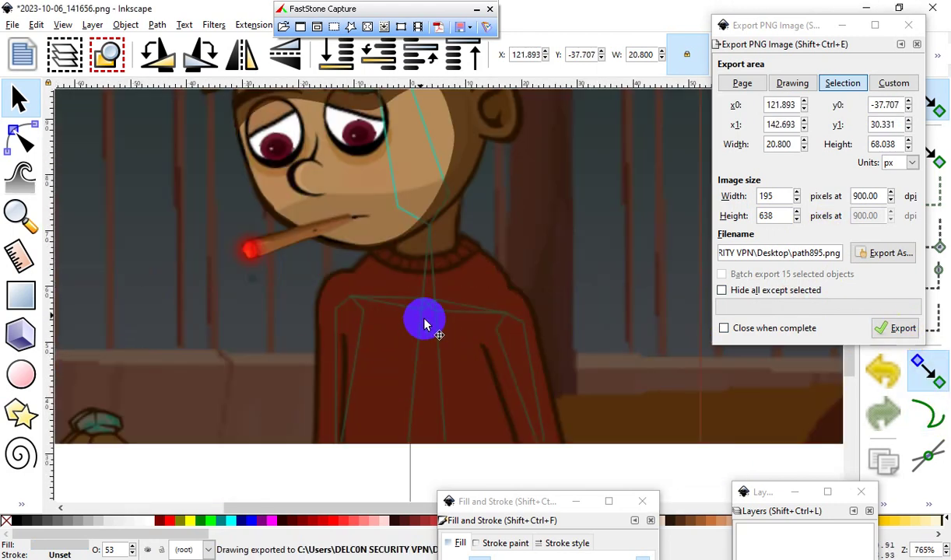
{"action": "scroll", "coordinate": [483, 312], "scroll_direction": "down", "scroll_amount": 3}
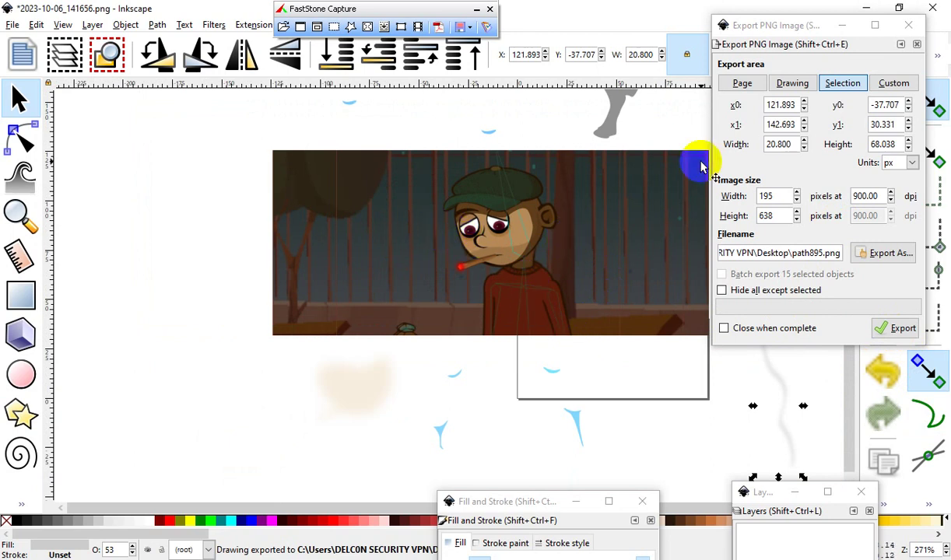
{"action": "scroll", "coordinate": [377, 293], "scroll_direction": "down", "scroll_amount": 2}
{"action": "scroll", "coordinate": [412, 294], "scroll_direction": "up", "scroll_amount": 2}
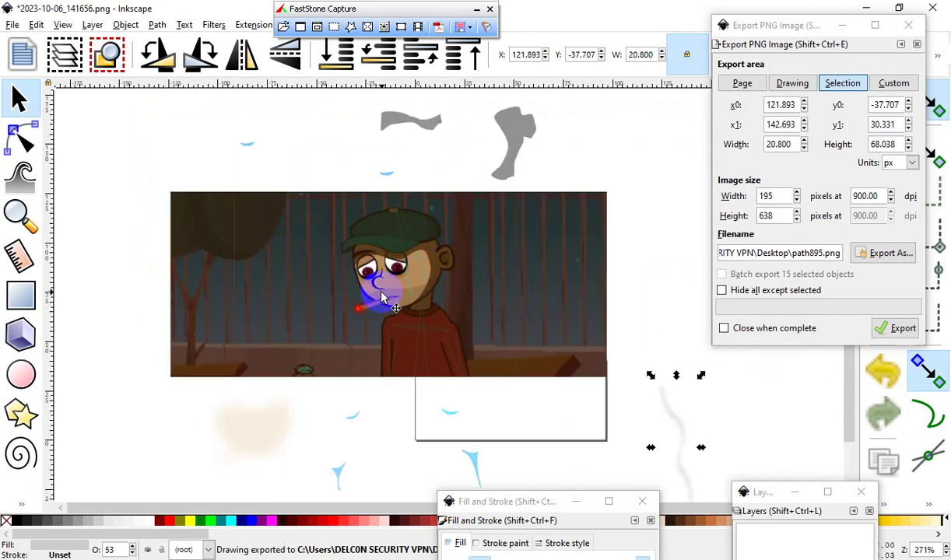
{"action": "left_click_drag", "start_coordinate": [503, 133], "coordinate": [646, 273]}
{"action": "scroll", "coordinate": [336, 278], "scroll_direction": "down", "scroll_amount": 2}
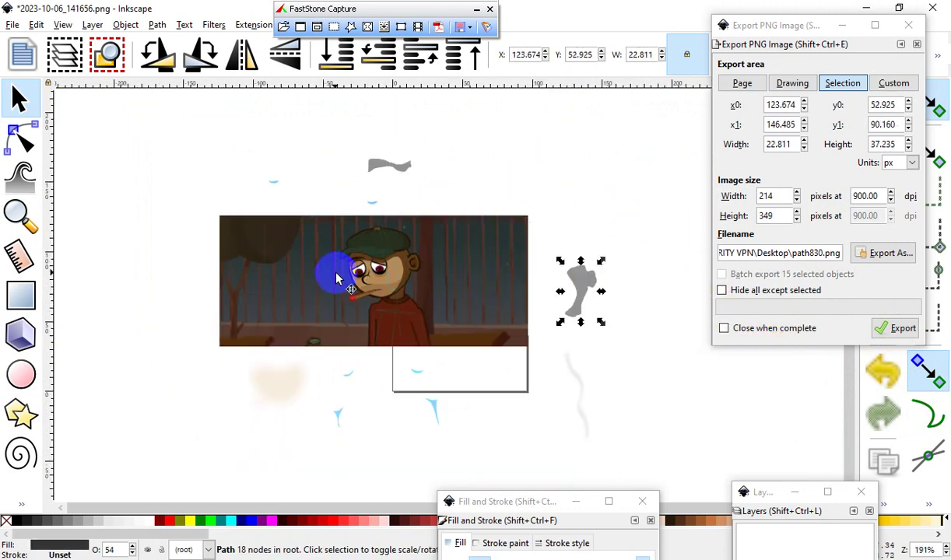
{"action": "scroll", "coordinate": [502, 276], "scroll_direction": "right", "scroll_amount": 3}
{"action": "scroll", "coordinate": [506, 280], "scroll_direction": "up", "scroll_amount": 1}
{"action": "left_click_drag", "start_coordinate": [520, 286], "coordinate": [600, 214]}
{"action": "scroll", "coordinate": [582, 324], "scroll_direction": "down", "scroll_amount": 1}
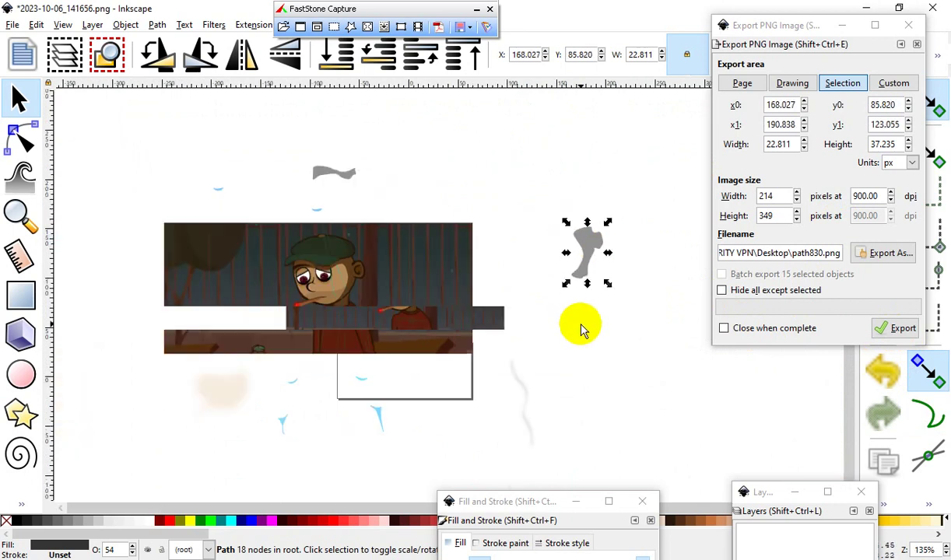
Step: Move the brown overlay off the scene image and place the larger grey shading shape over the back of the character's head and neck
{"action": "scroll", "coordinate": [490, 323], "scroll_direction": "left", "scroll_amount": 2}
{"action": "left_click_drag", "start_coordinate": [528, 249], "coordinate": [175, 218]}
{"action": "left_click_drag", "start_coordinate": [661, 253], "coordinate": [421, 305]}
{"action": "scroll", "coordinate": [427, 268], "scroll_direction": "up", "scroll_amount": 6}
{"action": "scroll", "coordinate": [420, 304], "scroll_direction": "down", "scroll_amount": 5}
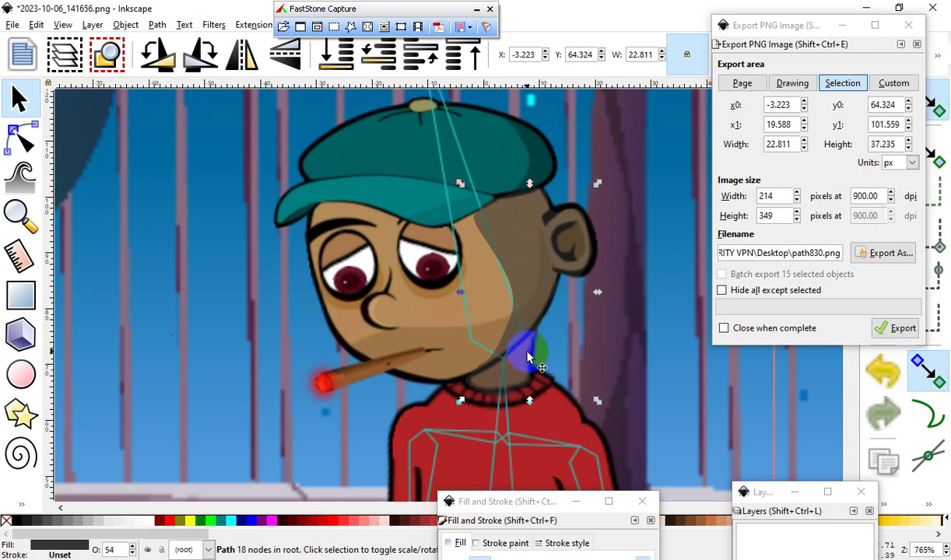
Step: Place the smaller grey shading shape across the character's forehead and eyebrows, just beneath the cap brim
{"action": "left_click", "coordinate": [594, 140]}
{"action": "left_click_drag", "start_coordinate": [483, 168], "coordinate": [454, 327]}
{"action": "scroll", "coordinate": [451, 327], "scroll_direction": "up", "scroll_amount": 5}
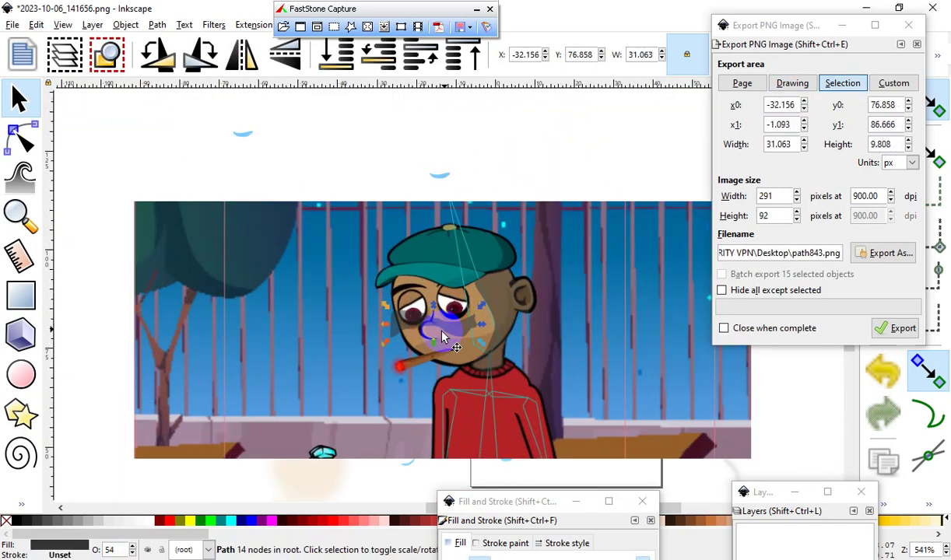
{"action": "left_click_drag", "start_coordinate": [380, 305], "coordinate": [387, 165]}
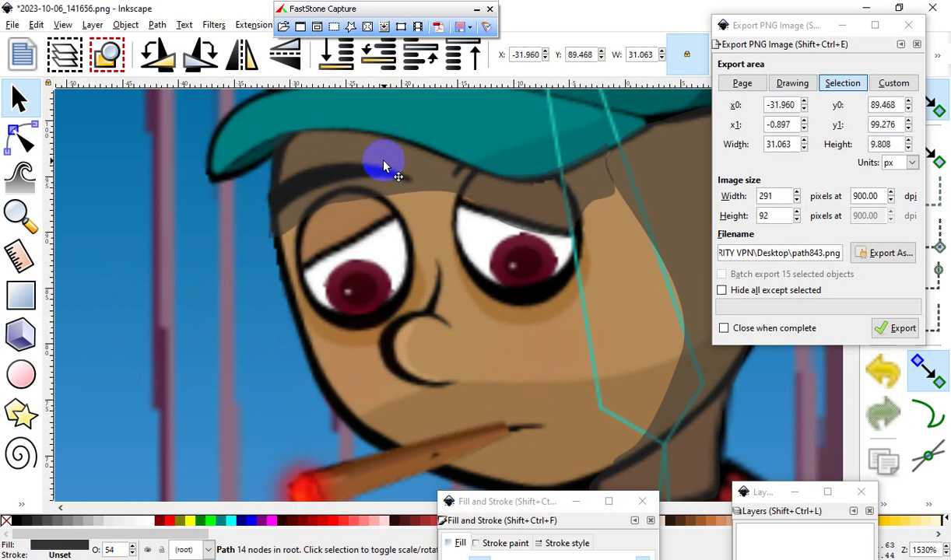
{"action": "scroll", "coordinate": [127, 318], "scroll_direction": "down", "scroll_amount": 6}
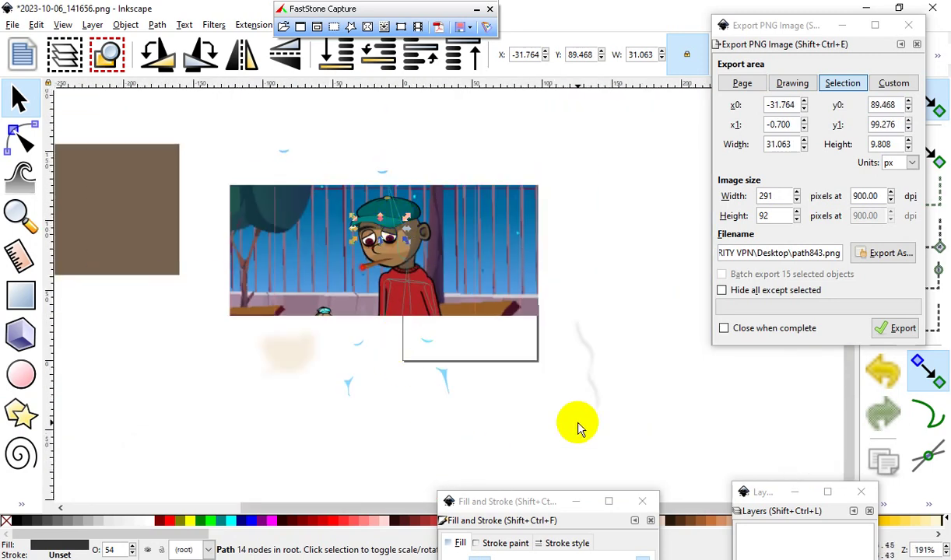
{"action": "left_click", "coordinate": [473, 448]}
{"action": "scroll", "coordinate": [385, 218], "scroll_direction": "up", "scroll_amount": 4}
{"action": "scroll", "coordinate": [439, 257], "scroll_direction": "down", "scroll_amount": 4}
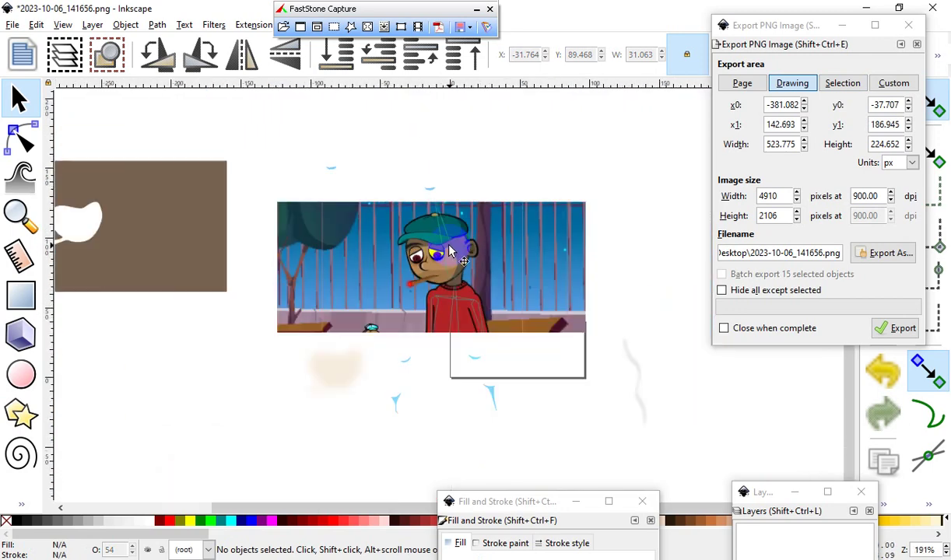
Step: Move the blurred red glow from the cigarette tip to clear canvas outside the scene image
{"action": "scroll", "coordinate": [383, 311], "scroll_direction": "up", "scroll_amount": 2}
{"action": "left_click", "coordinate": [438, 260]}
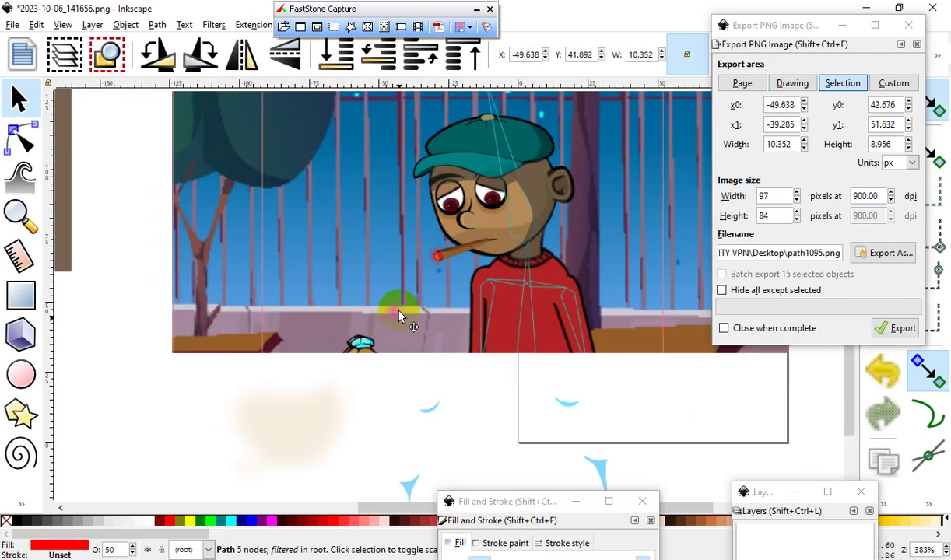
{"action": "left_click_drag", "start_coordinate": [197, 362], "coordinate": [113, 342]}
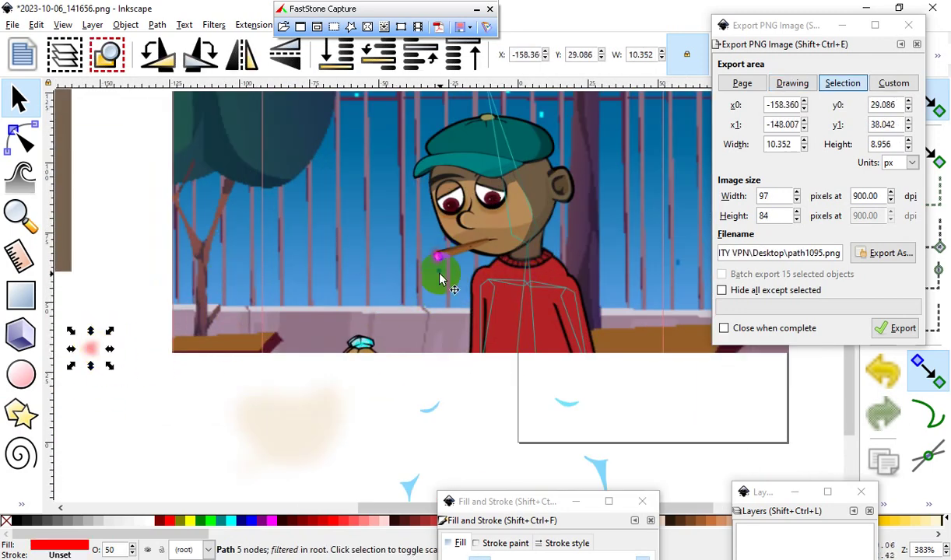
{"action": "scroll", "coordinate": [441, 259], "scroll_direction": "down", "scroll_amount": 2}
{"action": "scroll", "coordinate": [479, 266], "scroll_direction": "up", "scroll_amount": 2}
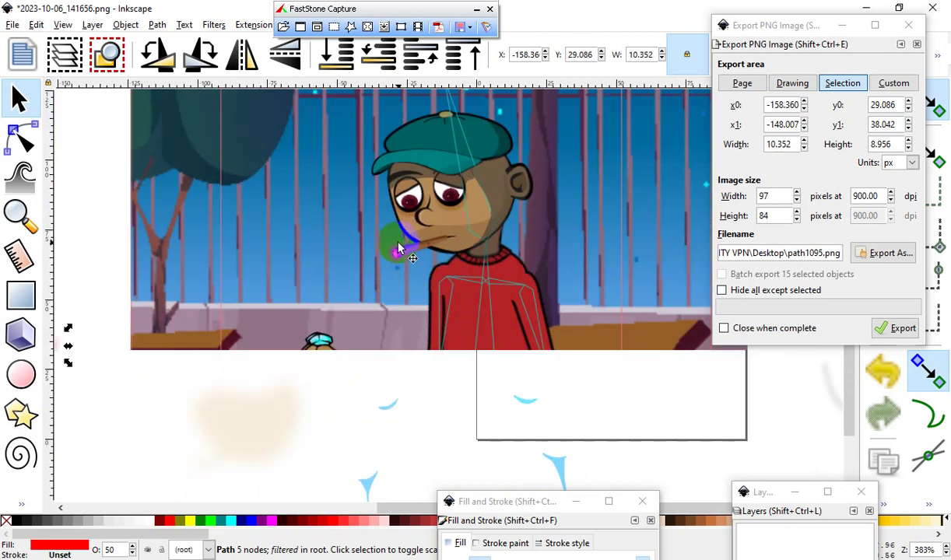
Step: Move the scene image up clear of the grey shading shapes and set the larger shape apart from the smaller one
{"action": "left_click_drag", "start_coordinate": [397, 257], "coordinate": [395, 456]}
{"action": "scroll", "coordinate": [362, 203], "scroll_direction": "down", "scroll_amount": 3}
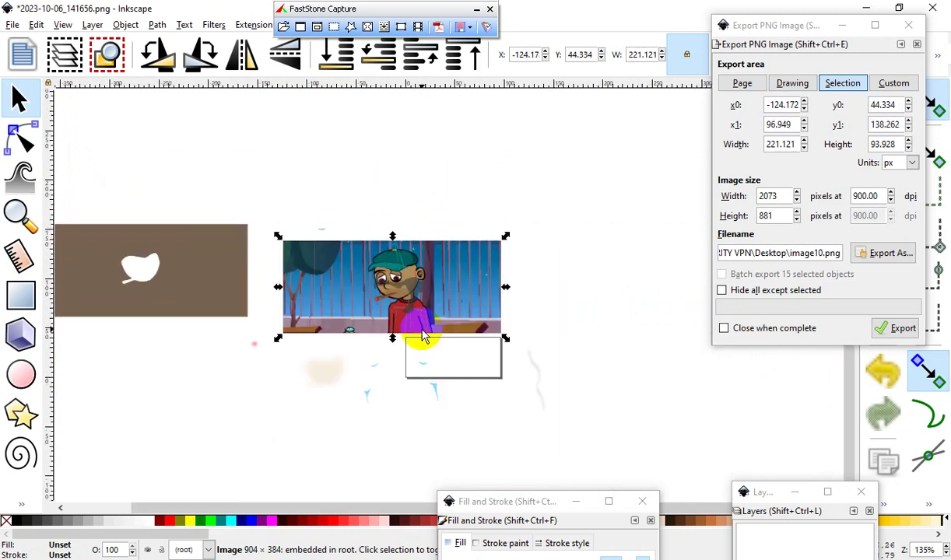
{"action": "scroll", "coordinate": [364, 393], "scroll_direction": "up", "scroll_amount": 3}
{"action": "left_click_drag", "start_coordinate": [609, 302], "coordinate": [568, 214]}
{"action": "scroll", "coordinate": [528, 337], "scroll_direction": "down", "scroll_amount": 3}
{"action": "scroll", "coordinate": [542, 221], "scroll_direction": "up", "scroll_amount": 1}
{"action": "left_click_drag", "start_coordinate": [574, 288], "coordinate": [620, 157]}
{"action": "left_click_drag", "start_coordinate": [496, 261], "coordinate": [620, 271]}
{"action": "scroll", "coordinate": [626, 282], "scroll_direction": "up", "scroll_amount": 3}
{"action": "left_click_drag", "start_coordinate": [578, 304], "coordinate": [597, 218]}
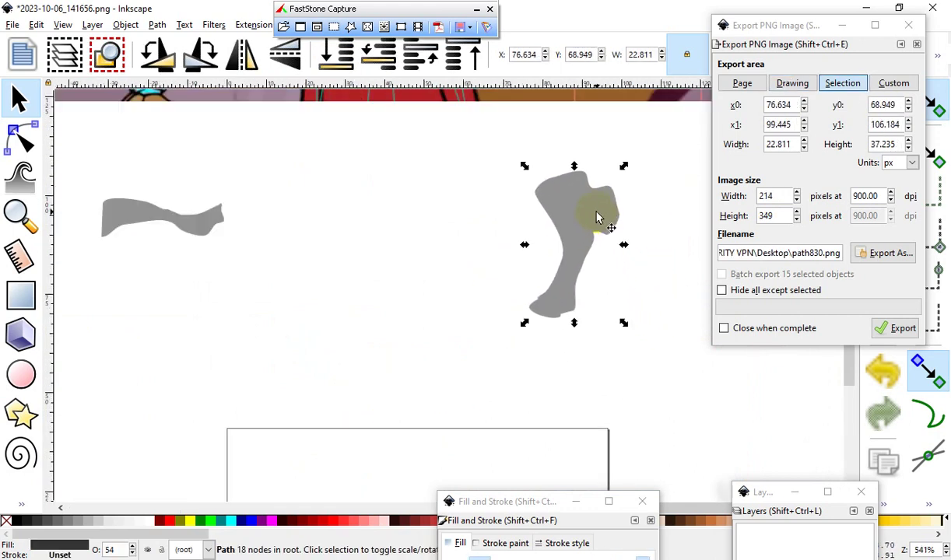
Step: Export the larger and the smaller grey shading shapes as separate PNG images at 900 dpi
{"action": "left_click", "coordinate": [887, 327]}
{"action": "left_click", "coordinate": [175, 223]}
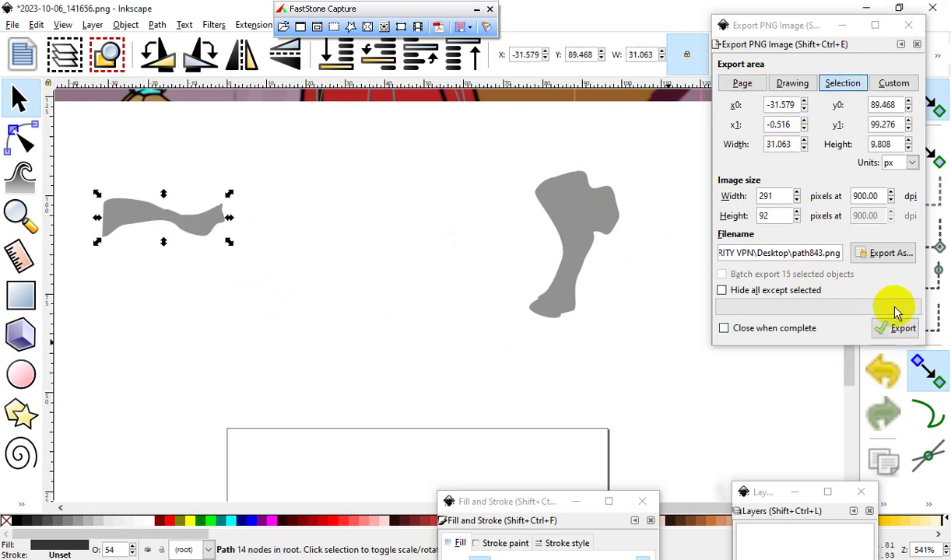
{"action": "left_click", "coordinate": [902, 329]}
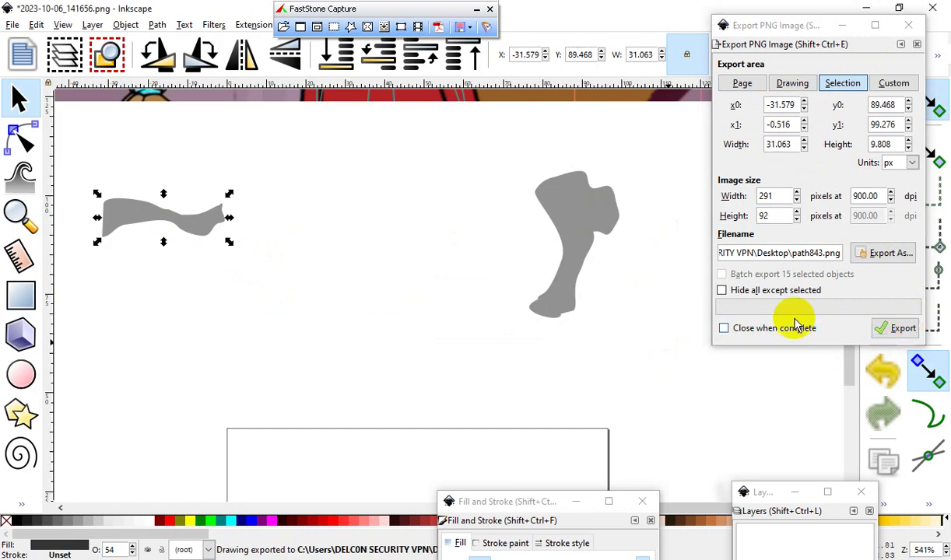
{"action": "left_click", "coordinate": [415, 326]}
Step: Switch to Moho Pro and return the character animation's timeline to frame 0
{"action": "left_click", "coordinate": [866, 8]}
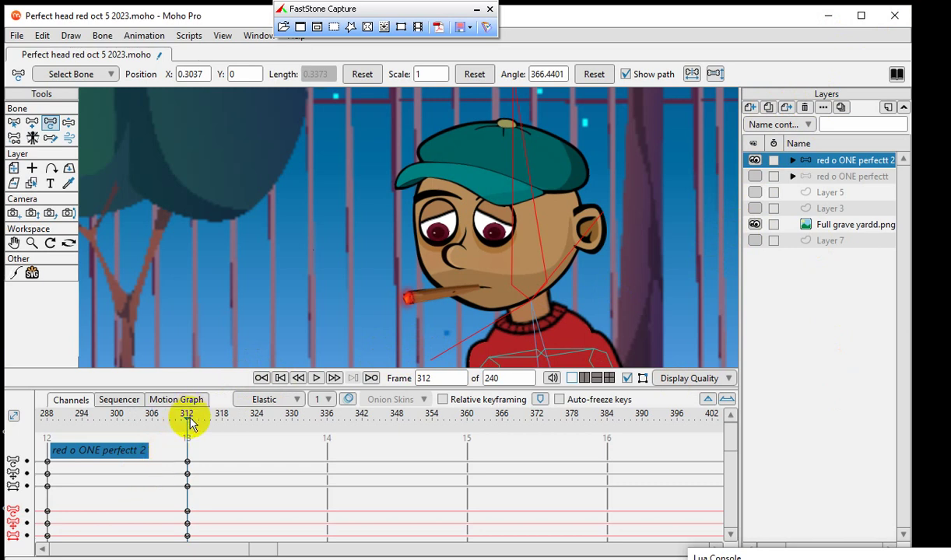
{"action": "left_click_drag", "start_coordinate": [190, 423], "coordinate": [35, 467]}
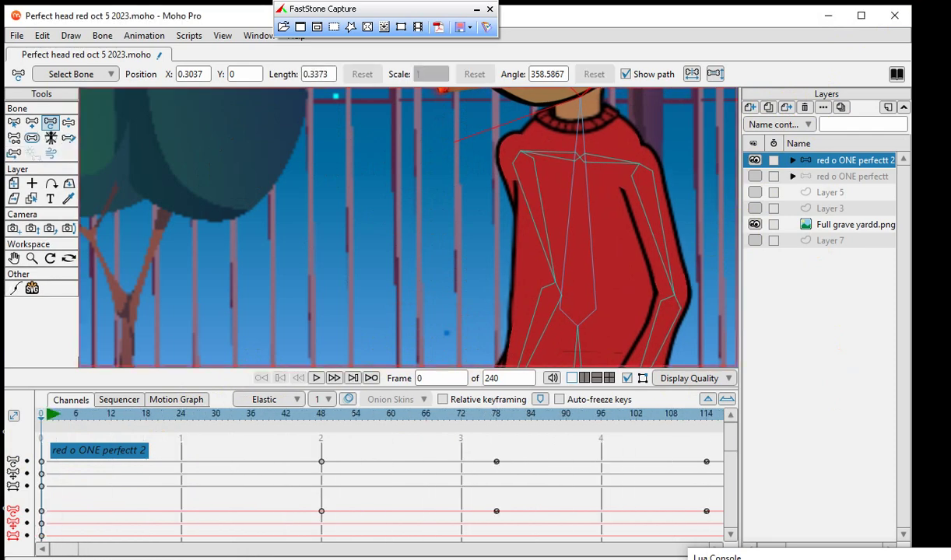
{"action": "left_click", "coordinate": [419, 318]}
{"action": "scroll", "coordinate": [449, 315], "scroll_direction": "down", "scroll_amount": 7}
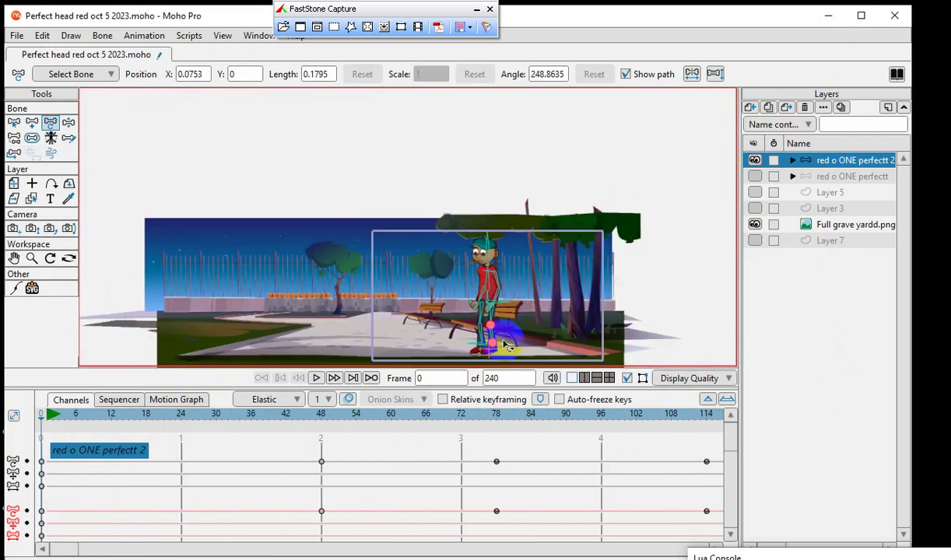
{"action": "scroll", "coordinate": [502, 354], "scroll_direction": "up", "scroll_amount": 6}
{"action": "scroll", "coordinate": [362, 351], "scroll_direction": "down", "scroll_amount": 3}
{"action": "scroll", "coordinate": [424, 129], "scroll_direction": "up", "scroll_amount": 2}
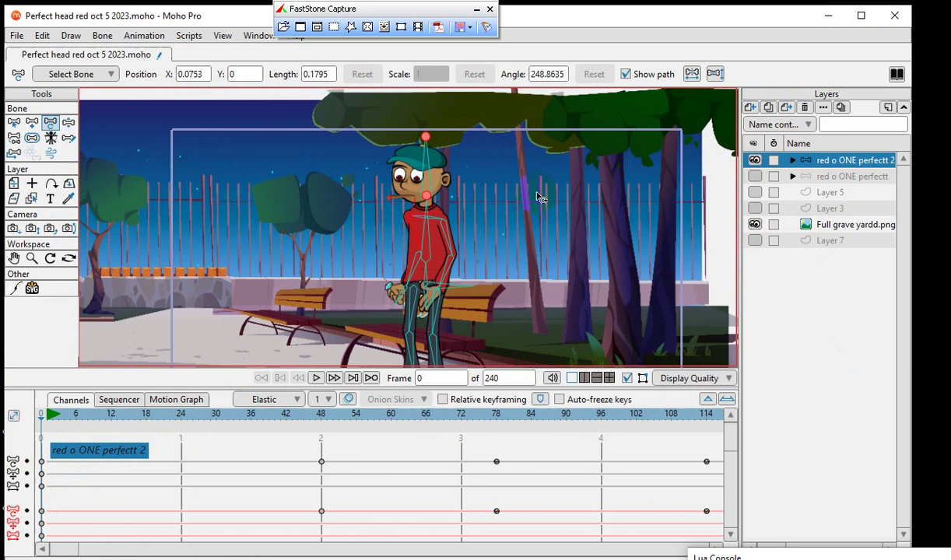
Step: Import the smoke image path895.png from the Desktop folder as a new image layer
{"action": "left_click", "coordinate": [750, 107]}
{"action": "left_click", "coordinate": [772, 134]}
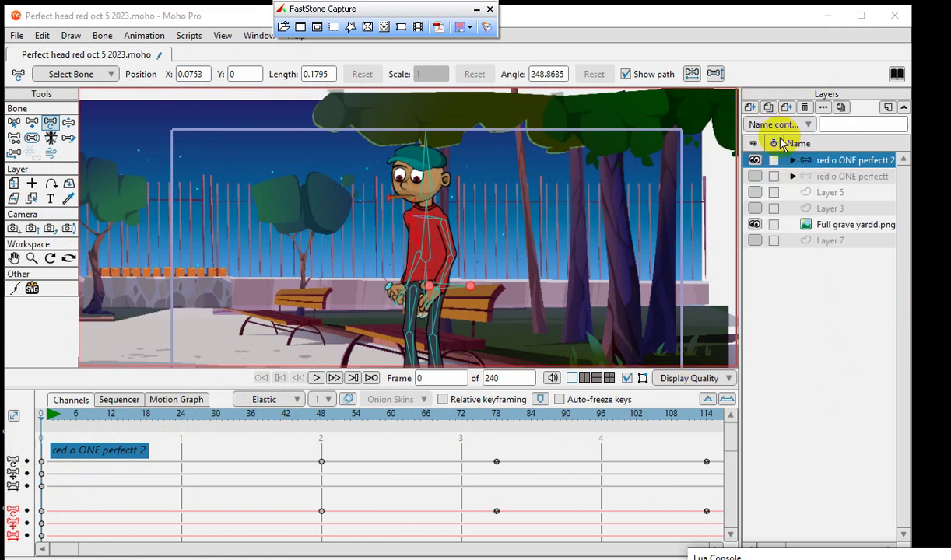
{"action": "left_click_drag", "start_coordinate": [152, 48], "coordinate": [414, 70]}
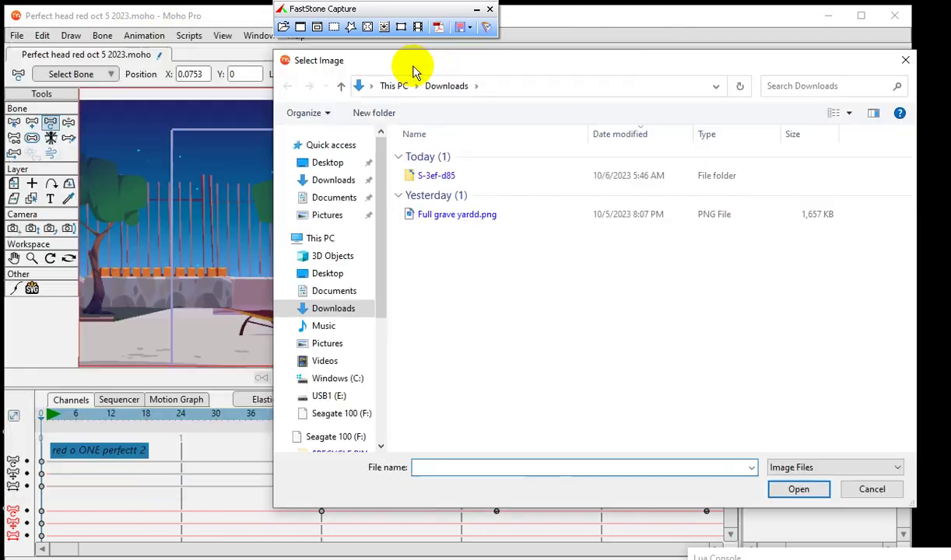
{"action": "left_click", "coordinate": [325, 164]}
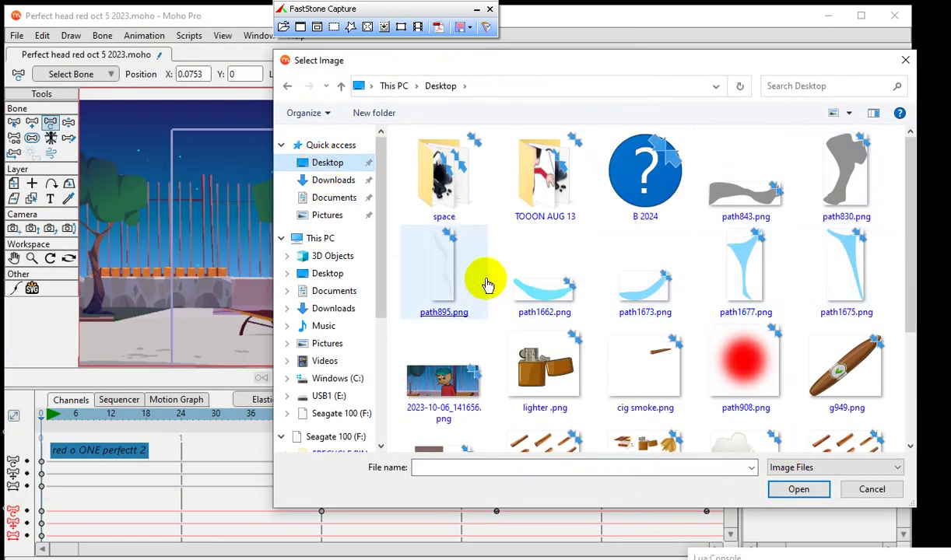
{"action": "double_click", "coordinate": [444, 278]}
Step: Position the smoke image layer beside the character at X -0.5474, Y 0.1301
{"action": "left_click_drag", "start_coordinate": [435, 257], "coordinate": [424, 230]}
{"action": "scroll", "coordinate": [408, 253], "scroll_direction": "up", "scroll_amount": 5}
{"action": "left_click_drag", "start_coordinate": [403, 266], "coordinate": [655, 293]}
{"action": "left_click_drag", "start_coordinate": [669, 420], "coordinate": [204, 248]}
{"action": "scroll", "coordinate": [516, 270], "scroll_direction": "down", "scroll_amount": 5}
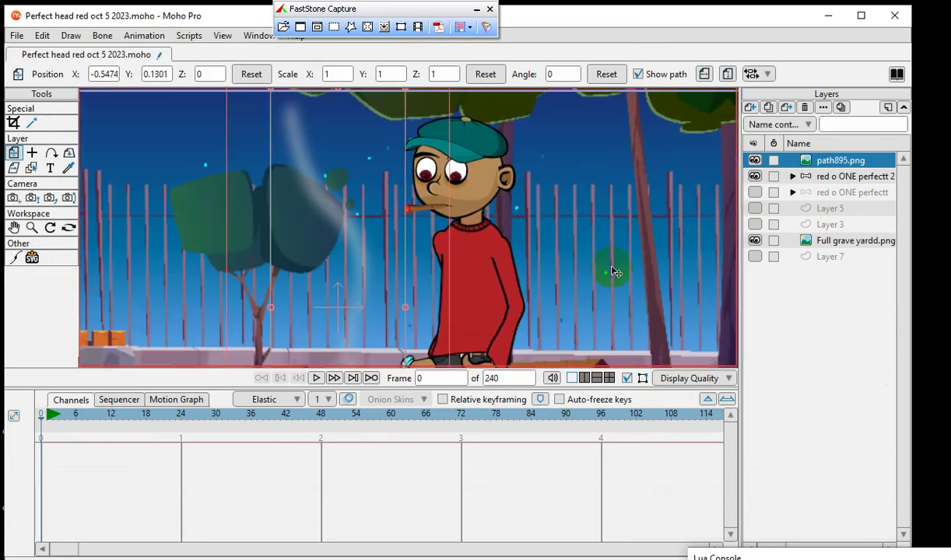
Step: Show Layer 7, Layer 5 and Layer 3 and hide the Full grave yardd.png background layer
{"action": "scroll", "coordinate": [574, 233], "scroll_direction": "down", "scroll_amount": 6}
{"action": "scroll", "coordinate": [526, 258], "scroll_direction": "up", "scroll_amount": 2}
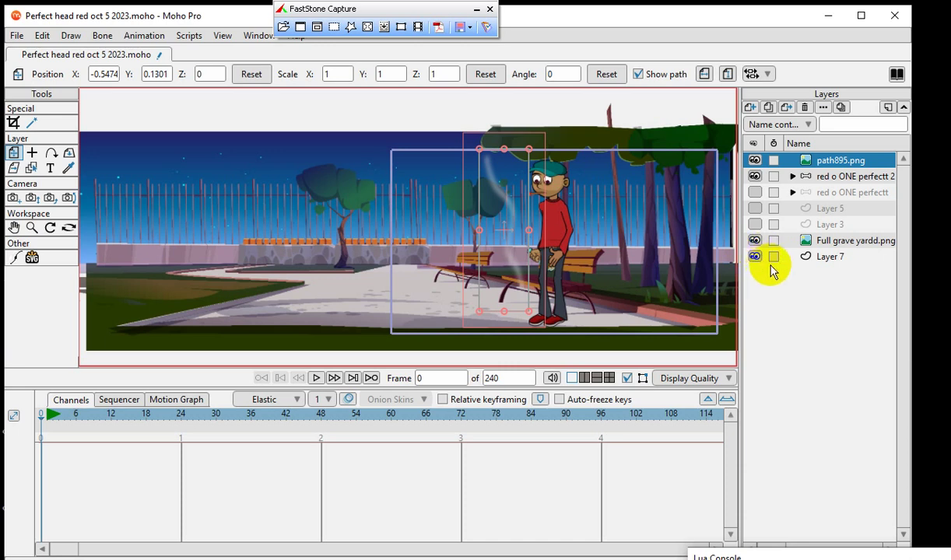
{"action": "left_click", "coordinate": [829, 256]}
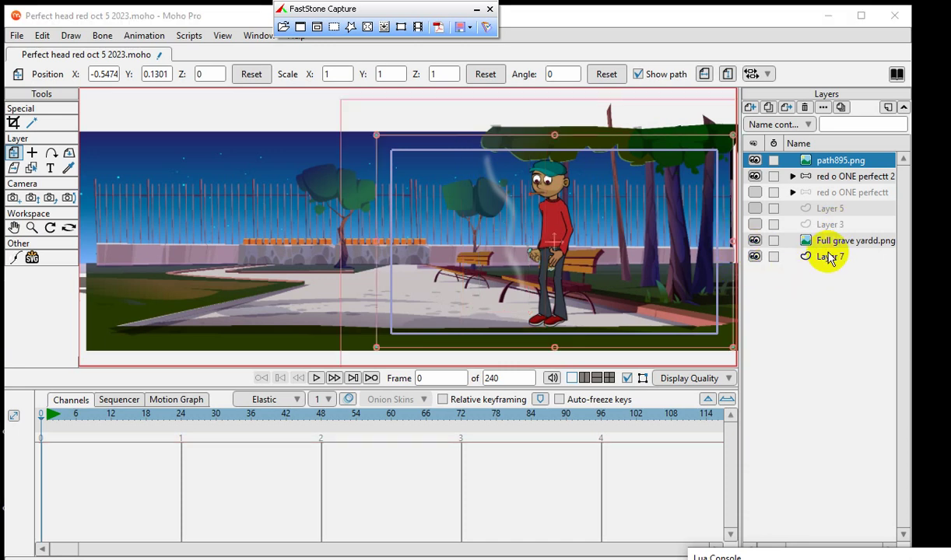
{"action": "scroll", "coordinate": [508, 282], "scroll_direction": "down", "scroll_amount": 2}
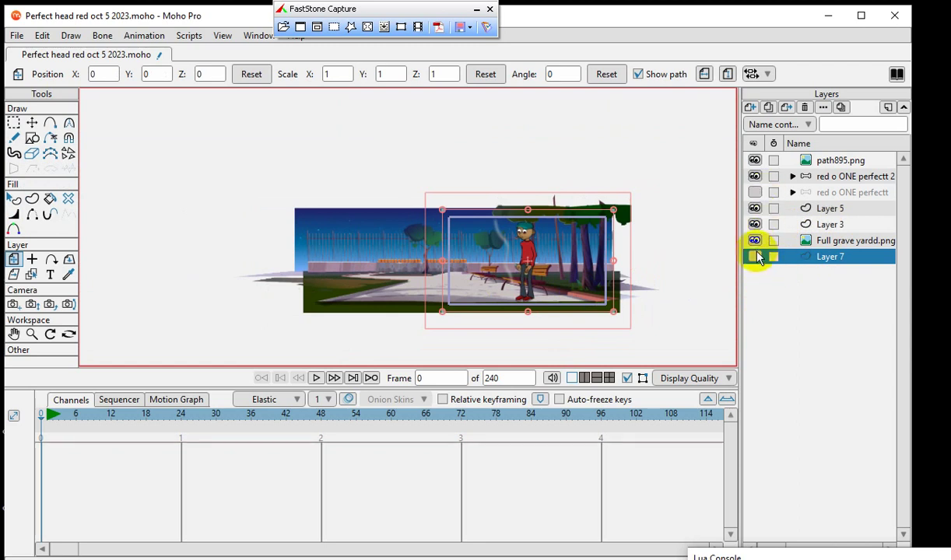
{"action": "left_click", "coordinate": [755, 240]}
{"action": "scroll", "coordinate": [543, 276], "scroll_direction": "up", "scroll_amount": 5}
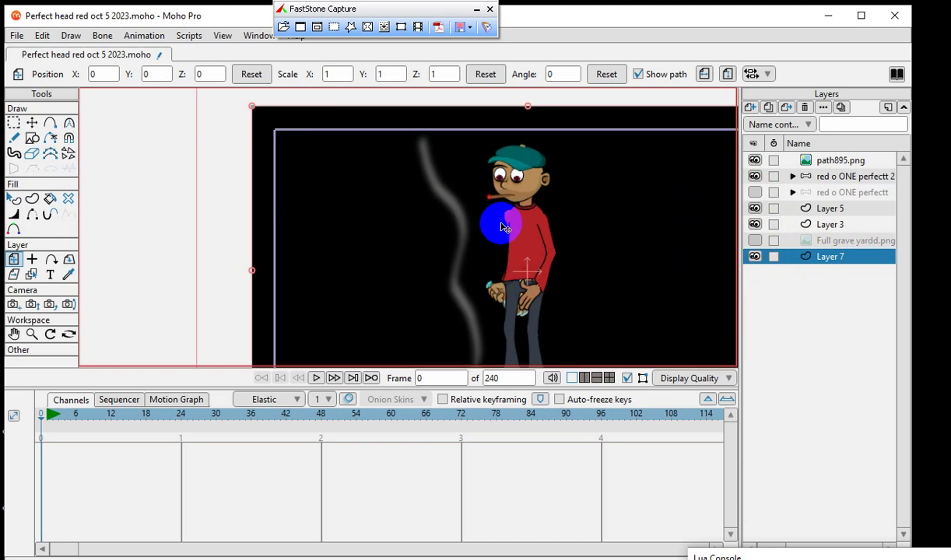
Step: Move the black backdrop Layer 7 to X 0.1056, Y 0.3114
{"action": "scroll", "coordinate": [532, 253], "scroll_direction": "up", "scroll_amount": 2}
{"action": "left_click_drag", "start_coordinate": [355, 189], "coordinate": [452, 105]}
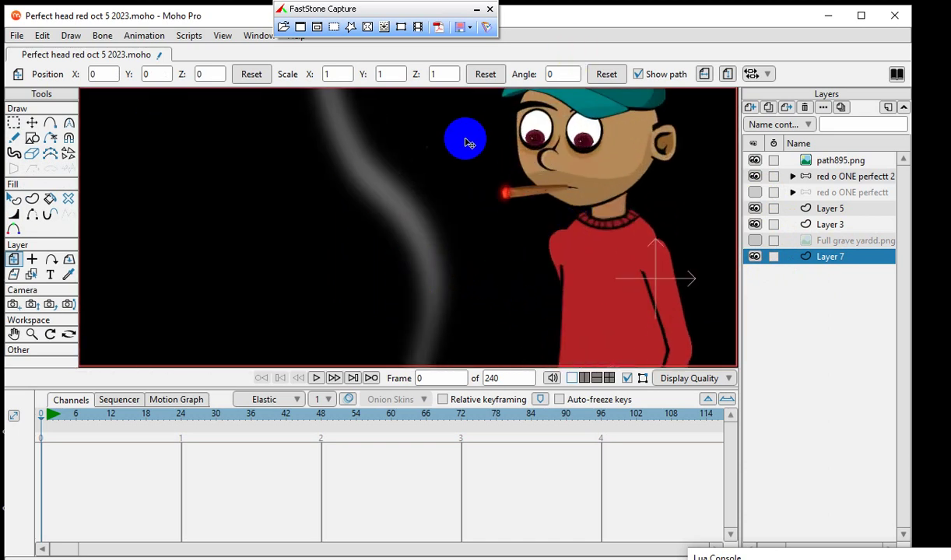
{"action": "scroll", "coordinate": [490, 202], "scroll_direction": "down", "scroll_amount": 4}
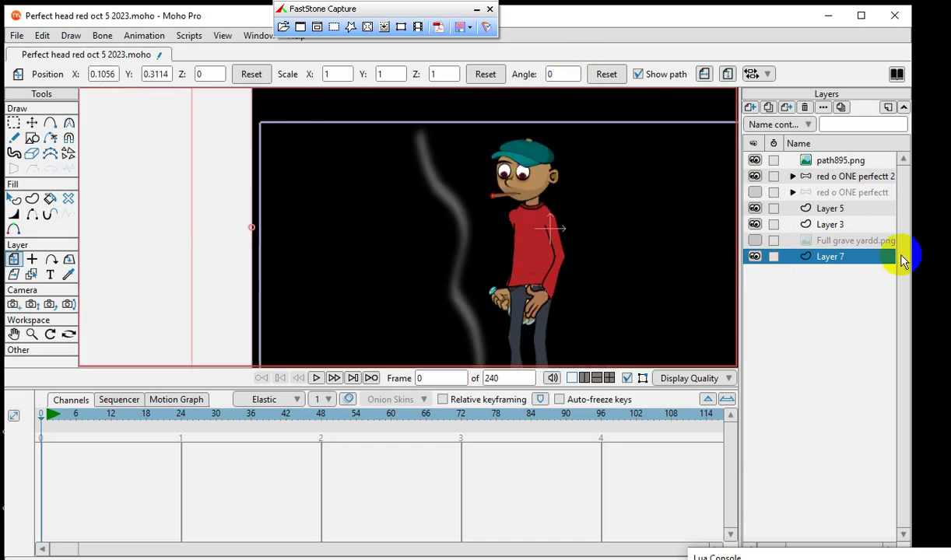
Step: Reposition the path895.png smoke layer nearer the character's cigarette at X -0.4415, Y 0.2853
{"action": "left_click", "coordinate": [841, 159]}
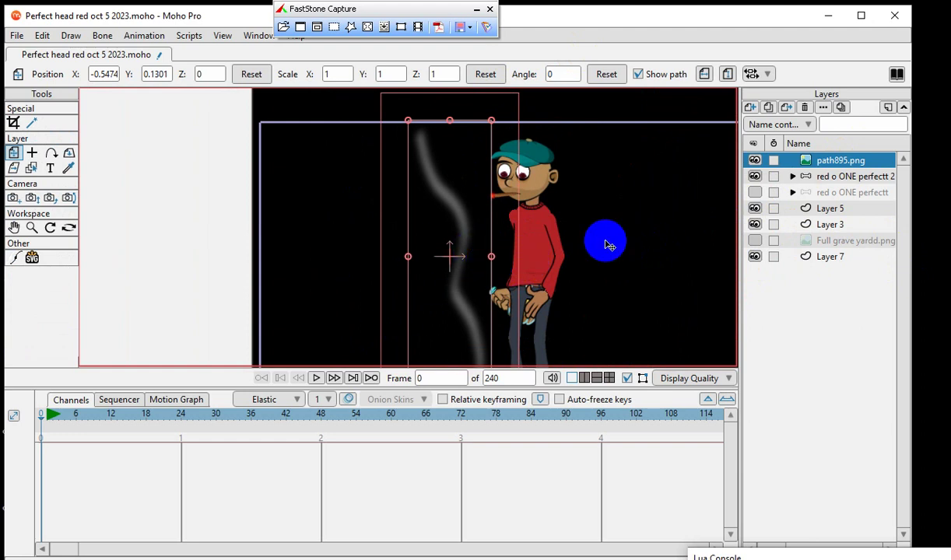
{"action": "scroll", "coordinate": [456, 247], "scroll_direction": "up", "scroll_amount": 3}
{"action": "left_click_drag", "start_coordinate": [395, 233], "coordinate": [410, 167]}
{"action": "scroll", "coordinate": [335, 165], "scroll_direction": "down", "scroll_amount": 5}
{"action": "scroll", "coordinate": [342, 155], "scroll_direction": "up", "scroll_amount": 1}
{"action": "scroll", "coordinate": [340, 173], "scroll_direction": "up", "scroll_amount": 2}
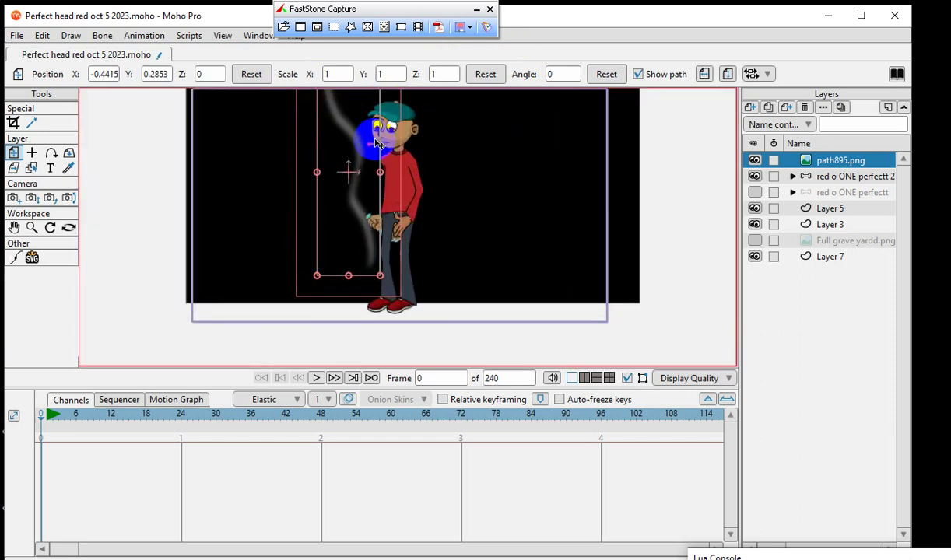
Step: Move the path895.png smoke to X -1.4354, Y -0.0585, and import path1675.png as an image layer at X 2.3877, Y -0.1063
{"action": "left_click_drag", "start_coordinate": [354, 159], "coordinate": [232, 193]}
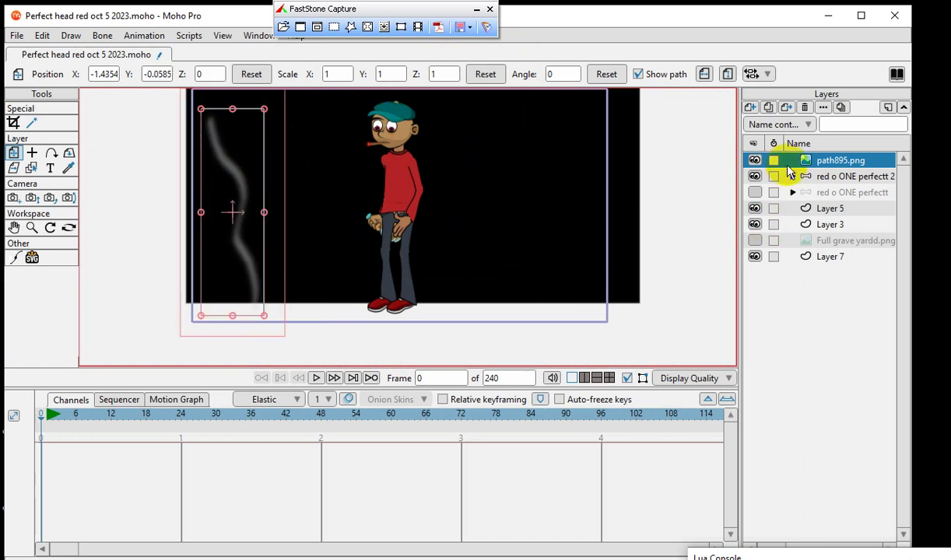
{"action": "left_click", "coordinate": [749, 108]}
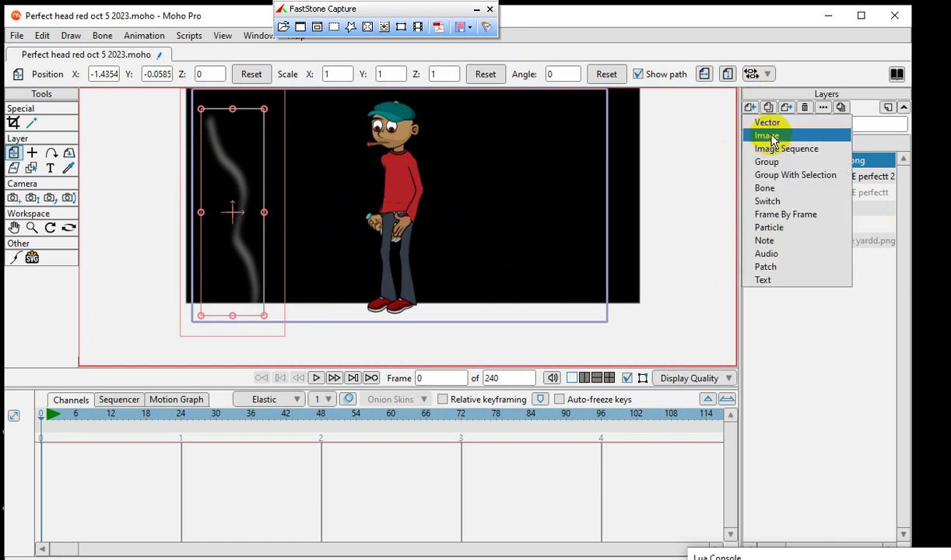
{"action": "left_click", "coordinate": [769, 136]}
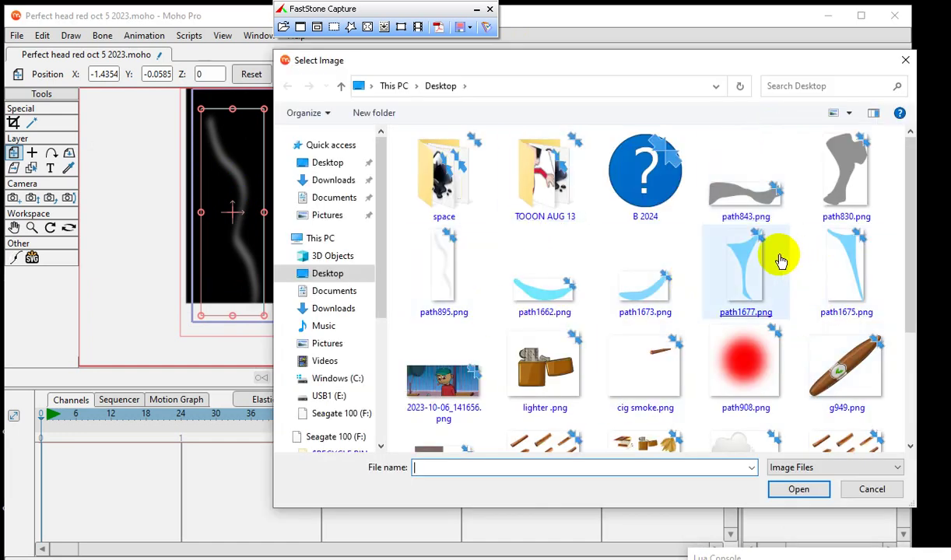
{"action": "double_click", "coordinate": [853, 263]}
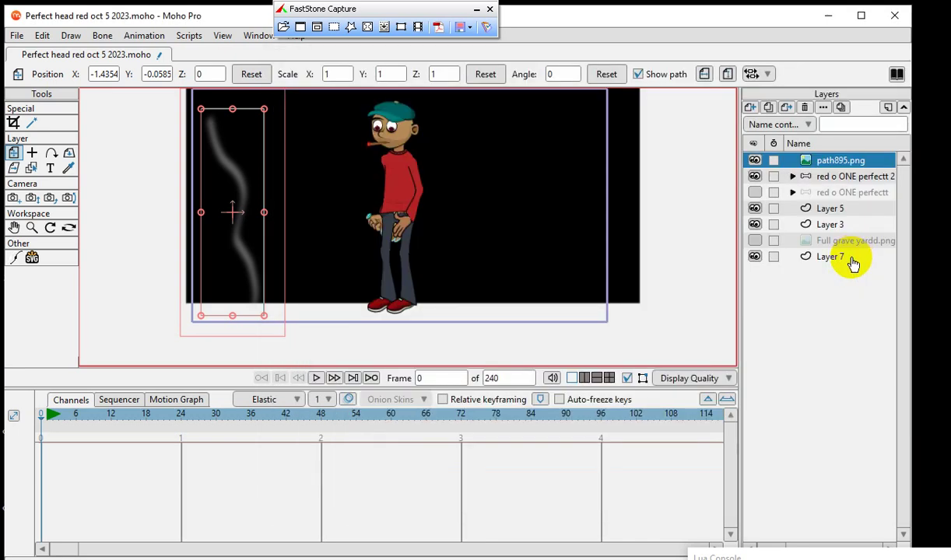
{"action": "left_click_drag", "start_coordinate": [410, 196], "coordinate": [693, 208]}
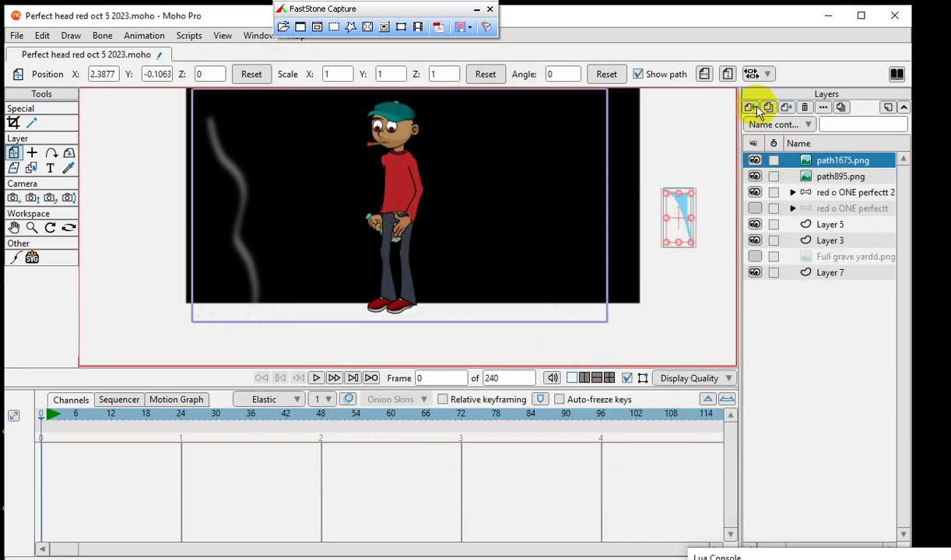
Step: Import path1677.png as an image layer and place it beside the backdrop at X 2.1689, Y -0.3875
{"action": "left_click", "coordinate": [750, 108]}
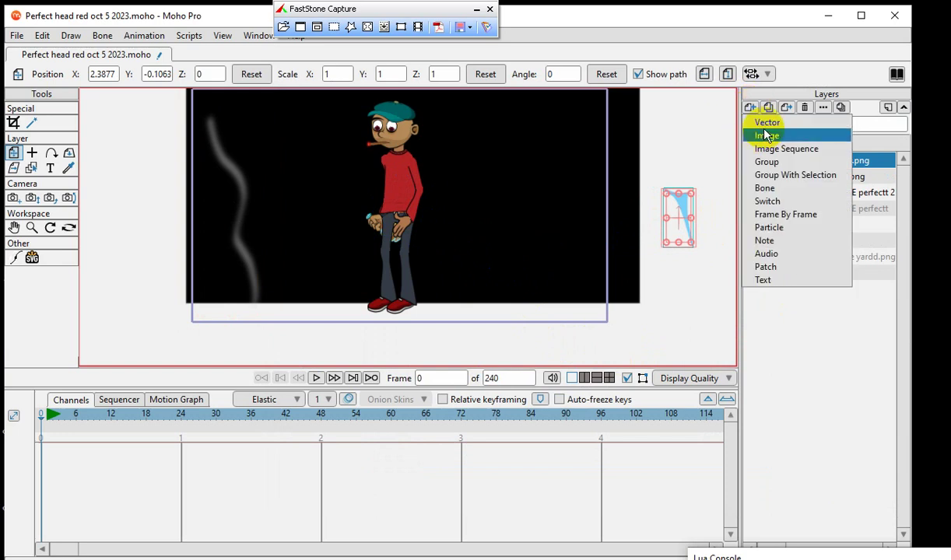
{"action": "left_click", "coordinate": [767, 136]}
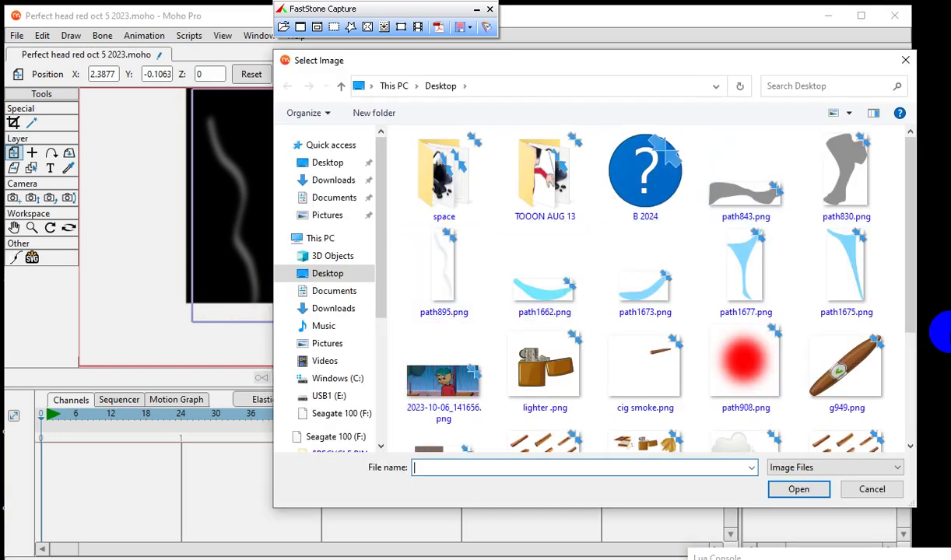
{"action": "double_click", "coordinate": [772, 260]}
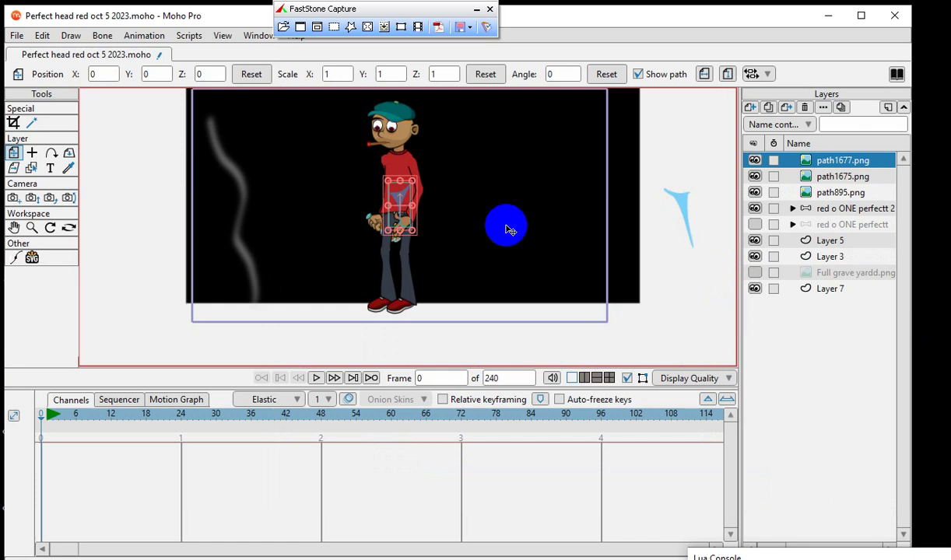
{"action": "left_click_drag", "start_coordinate": [407, 208], "coordinate": [655, 249]}
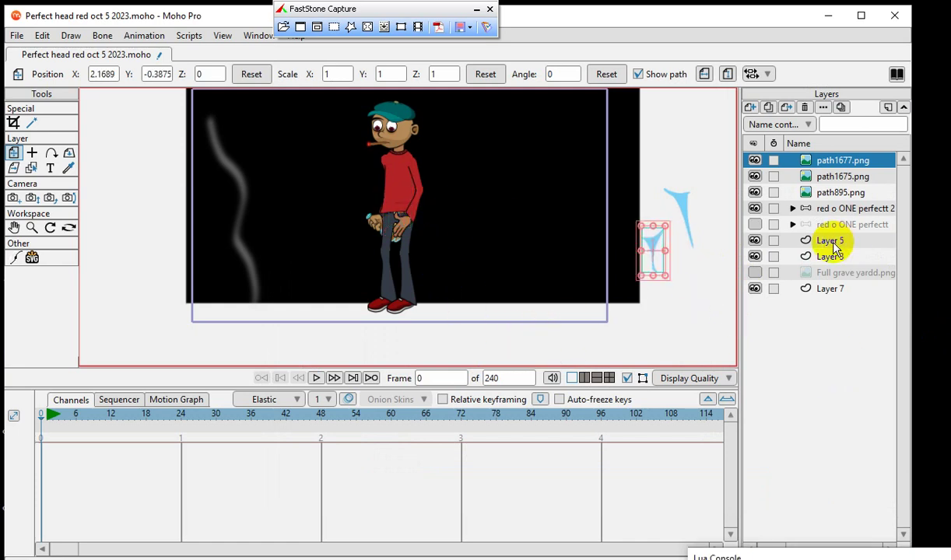
Step: Import path1662.png as an image layer and place it below the other tear pieces at X 2.1601, Y -1.0751
{"action": "left_click", "coordinate": [751, 113]}
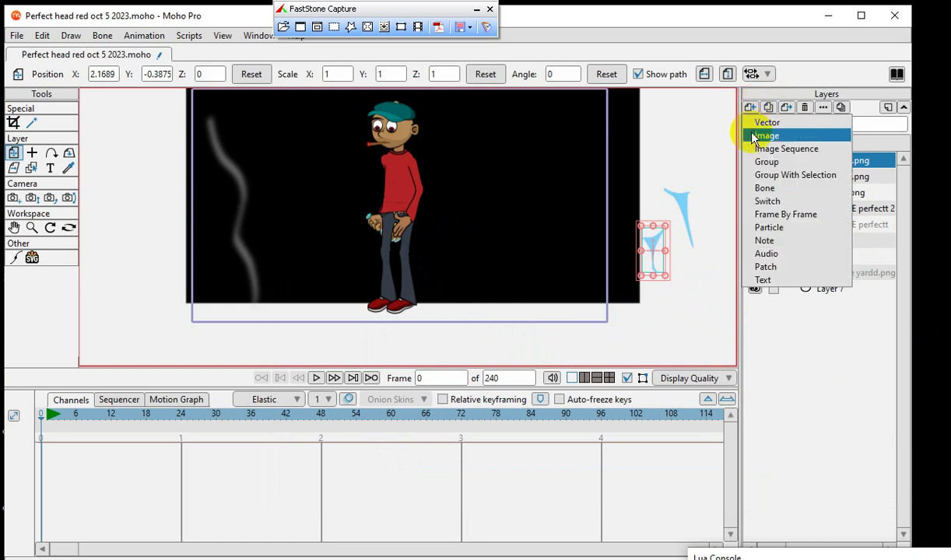
{"action": "left_click", "coordinate": [769, 138]}
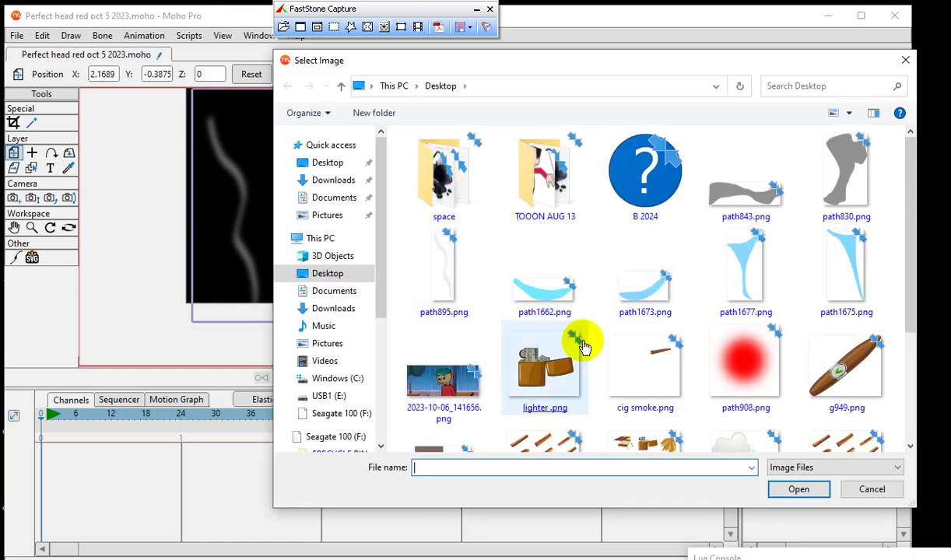
{"action": "double_click", "coordinate": [538, 294]}
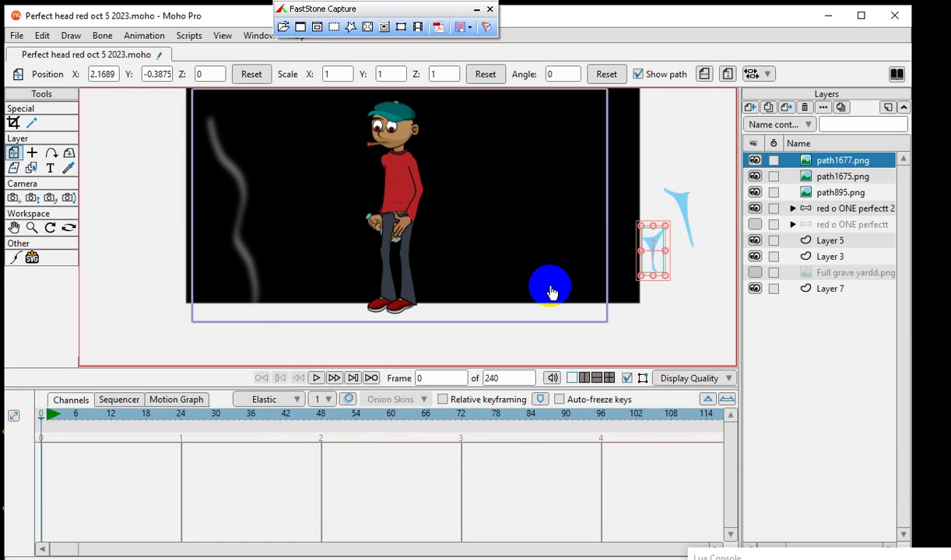
{"action": "left_click_drag", "start_coordinate": [402, 212], "coordinate": [650, 333]}
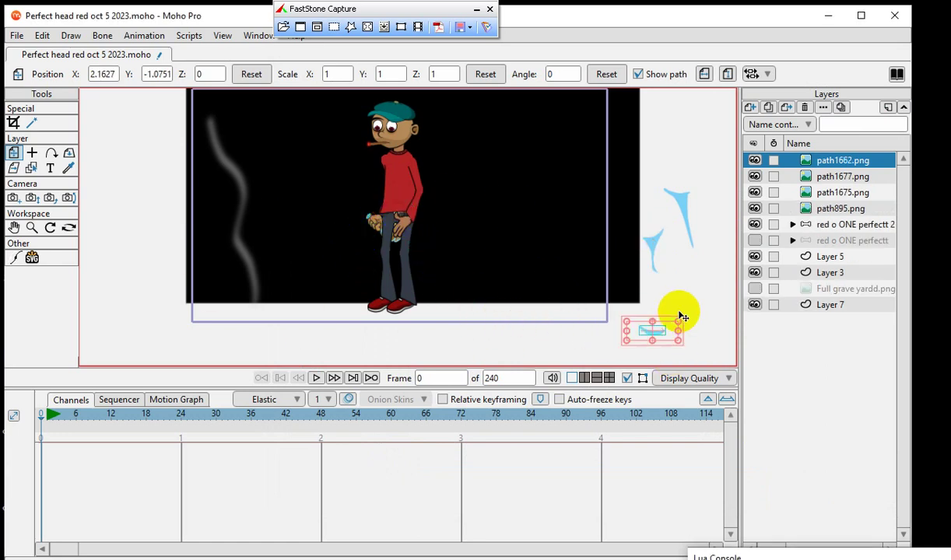
{"action": "scroll", "coordinate": [670, 340], "scroll_direction": "up", "scroll_amount": 4}
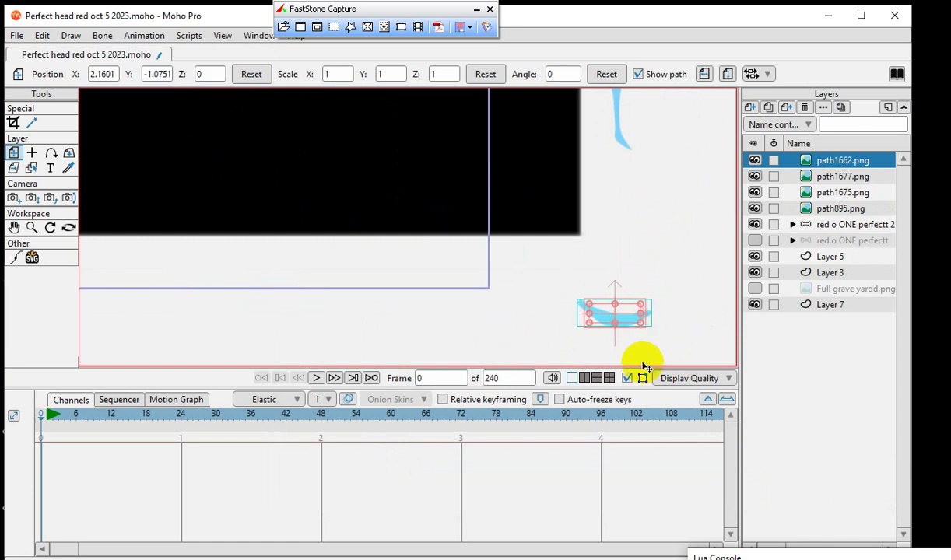
{"action": "scroll", "coordinate": [643, 366], "scroll_direction": "down", "scroll_amount": 2}
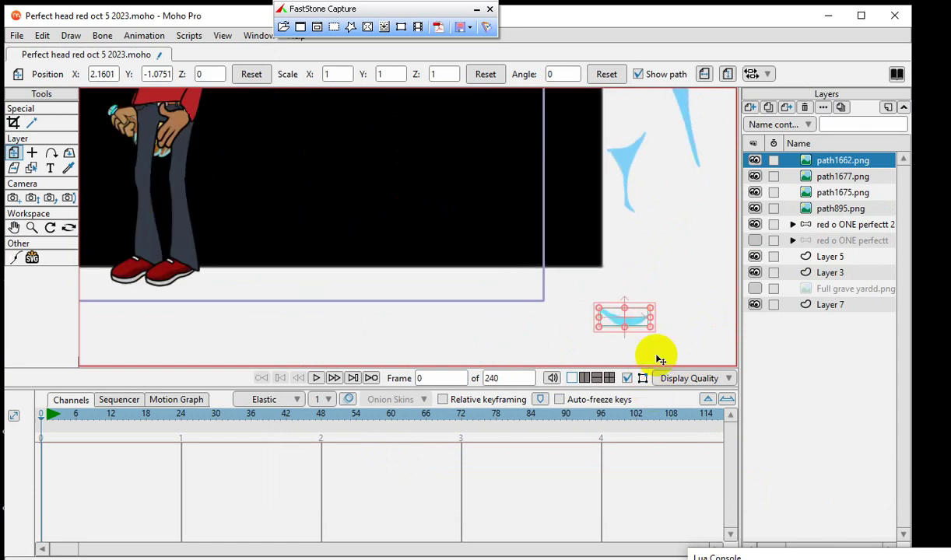
Step: Import path1673.png as an image layer and place it next to the curved tear piece at X 2.4914, Y -1.0312
{"action": "left_click", "coordinate": [748, 109]}
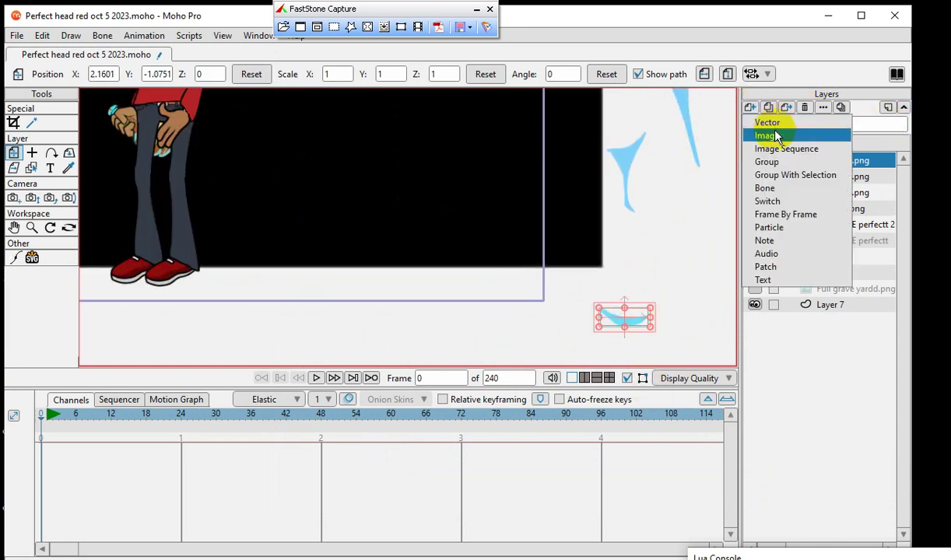
{"action": "left_click", "coordinate": [509, 272]}
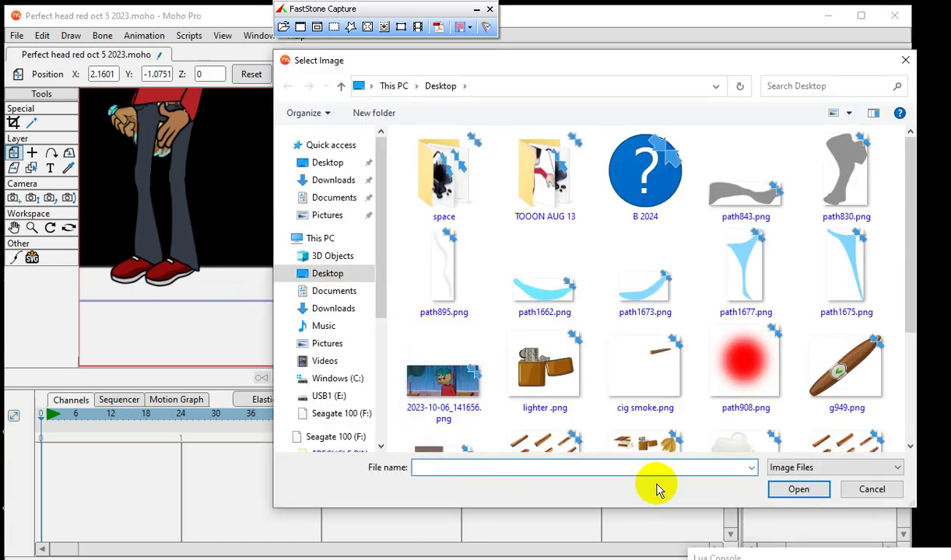
{"action": "left_click_drag", "start_coordinate": [733, 67], "coordinate": [466, 107]}
{"action": "left_click", "coordinate": [382, 333]}
{"action": "double_click", "coordinate": [389, 344]}
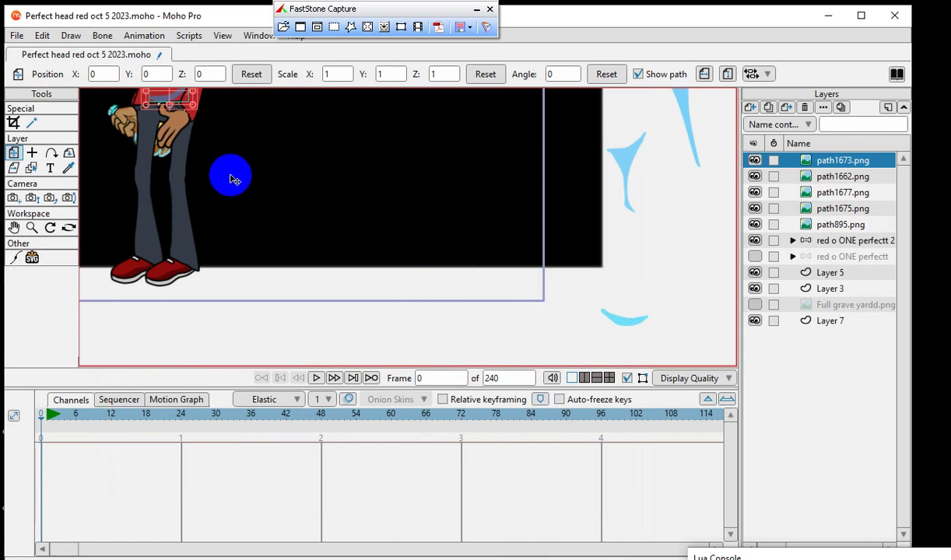
{"action": "left_click_drag", "start_coordinate": [168, 102], "coordinate": [689, 316]}
{"action": "scroll", "coordinate": [603, 342], "scroll_direction": "down", "scroll_amount": 5}
{"action": "scroll", "coordinate": [533, 281], "scroll_direction": "up", "scroll_amount": 1}
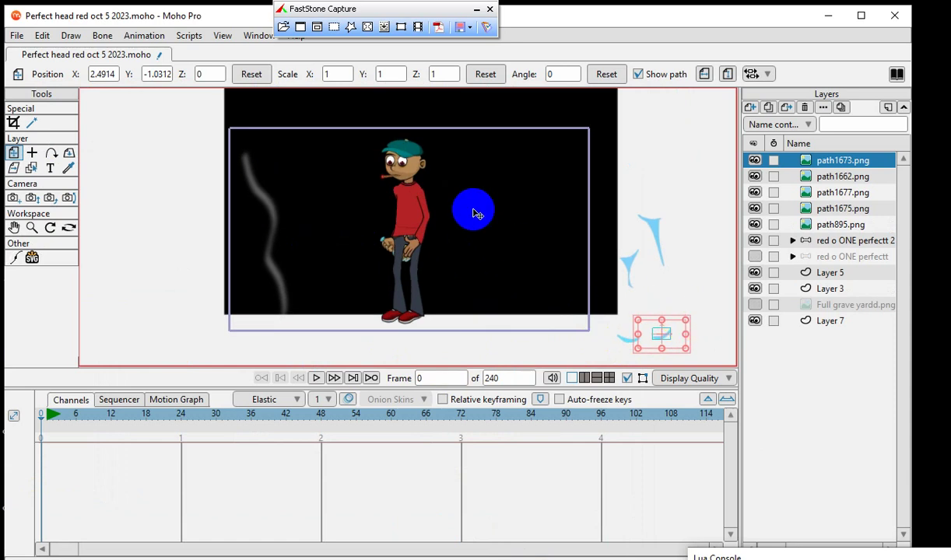
{"action": "scroll", "coordinate": [425, 169], "scroll_direction": "up", "scroll_amount": 3}
{"action": "scroll", "coordinate": [416, 233], "scroll_direction": "down", "scroll_amount": 3}
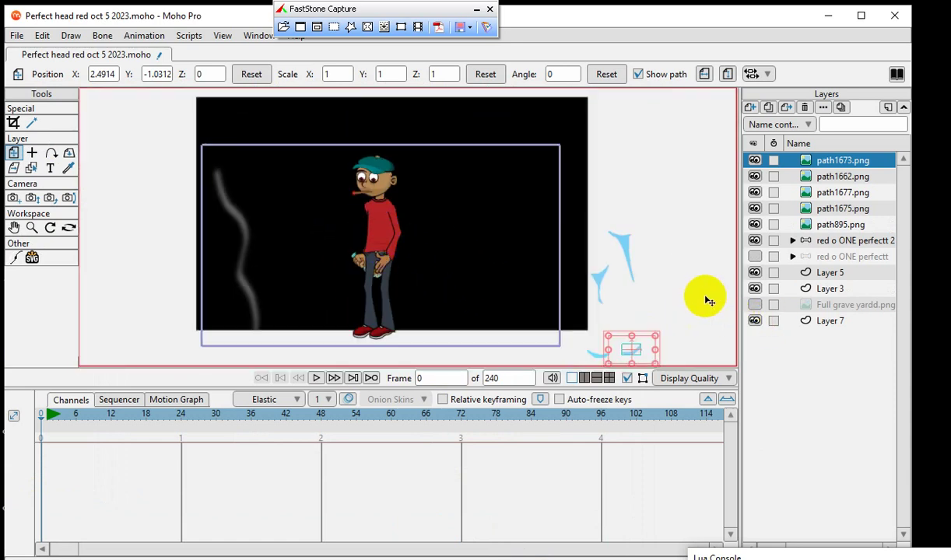
Step: Import the grey shading piece path830.png as an image layer and place it outside the frame at X 3.0927, Y 0.9923
{"action": "left_click", "coordinate": [749, 109]}
{"action": "left_click", "coordinate": [773, 137]}
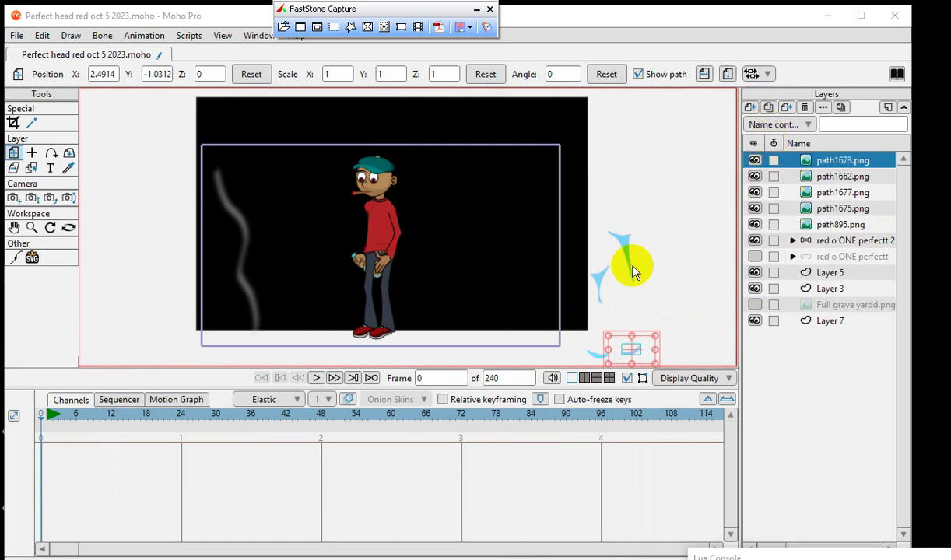
{"action": "double_click", "coordinate": [588, 201]}
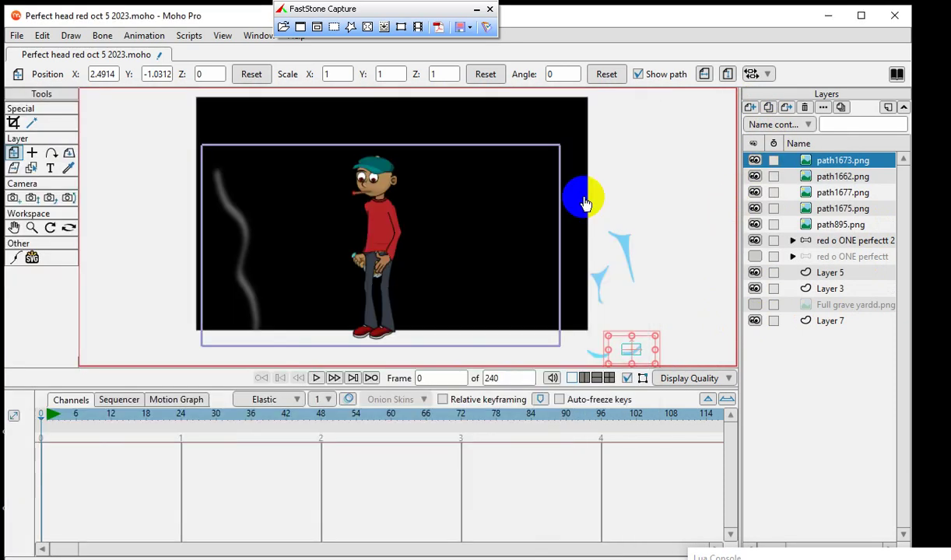
{"action": "left_click_drag", "start_coordinate": [450, 272], "coordinate": [697, 135]}
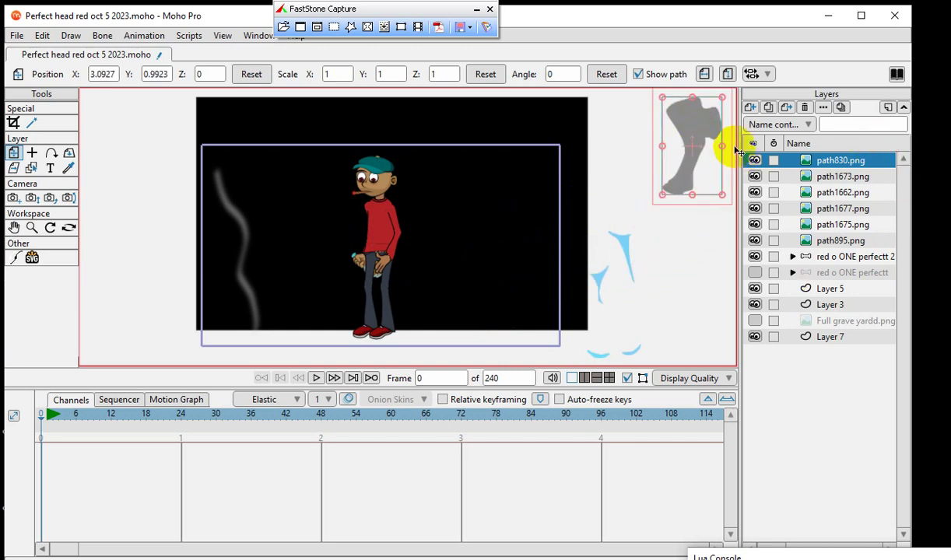
Step: Import the grey shading piece path843.png as an image layer and place it below path830.png at X 3.0999, Y 0.1666
{"action": "left_click", "coordinate": [751, 109]}
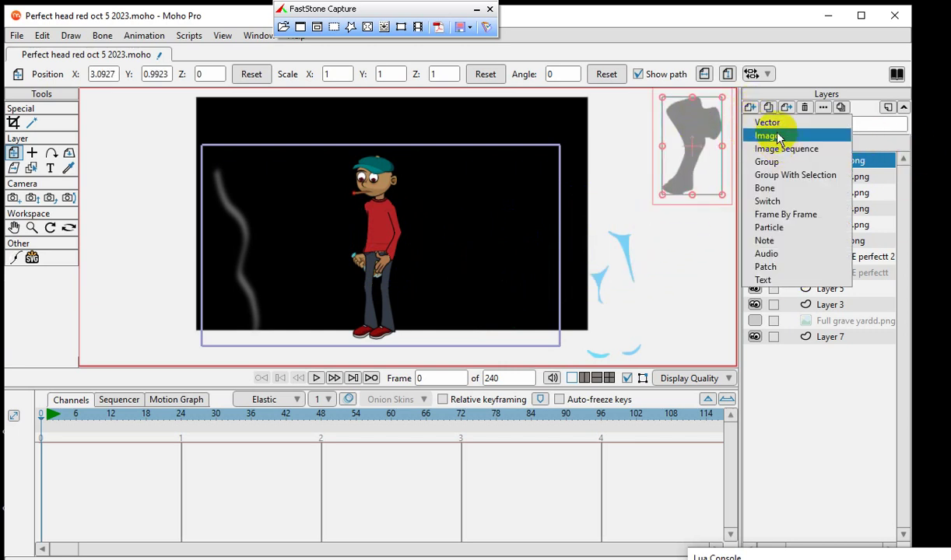
{"action": "left_click", "coordinate": [767, 136]}
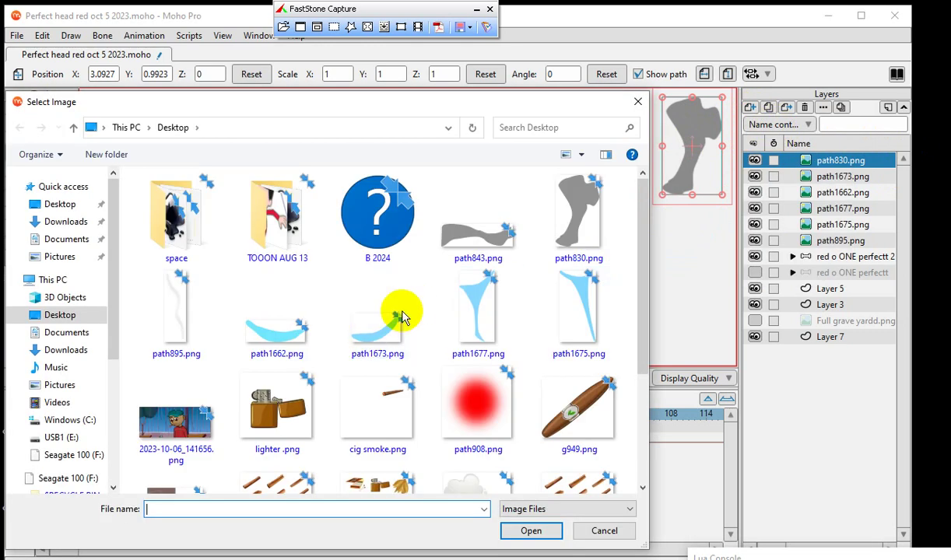
{"action": "double_click", "coordinate": [474, 249]}
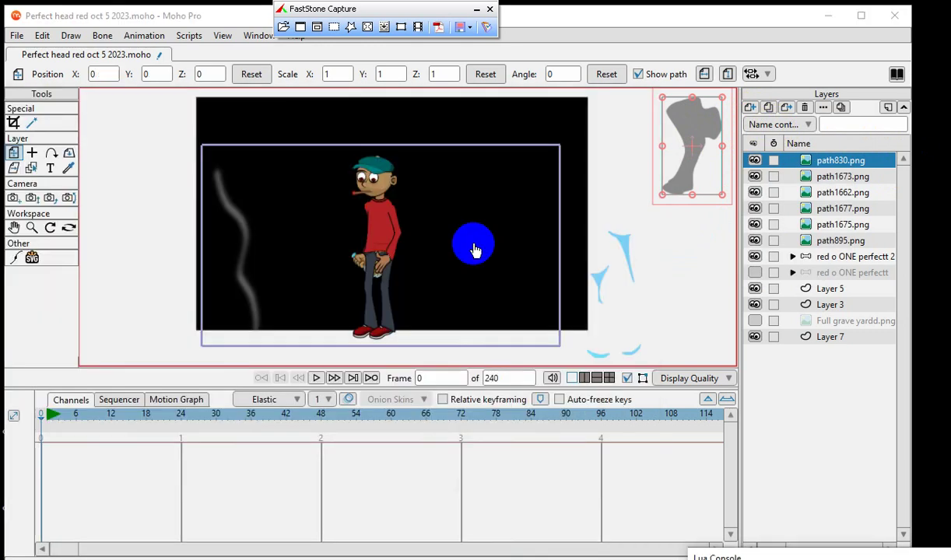
{"action": "left_click_drag", "start_coordinate": [380, 244], "coordinate": [689, 230]}
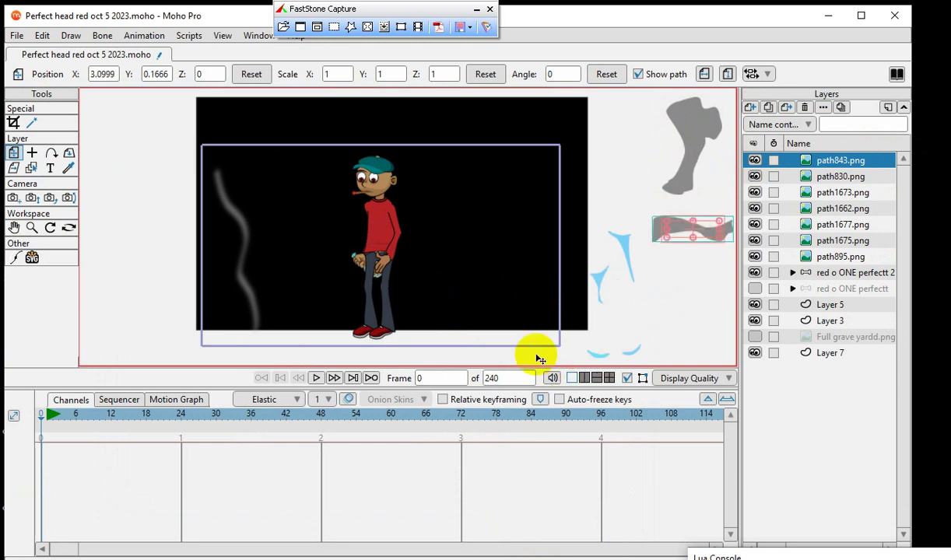
{"action": "scroll", "coordinate": [374, 203], "scroll_direction": "up", "scroll_amount": 4}
{"action": "scroll", "coordinate": [398, 277], "scroll_direction": "down", "scroll_amount": 6}
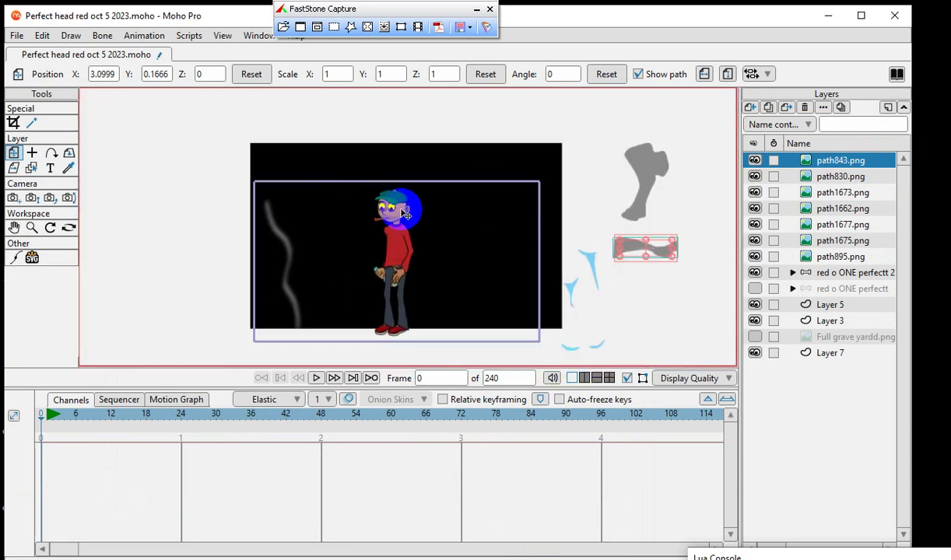
{"action": "scroll", "coordinate": [388, 259], "scroll_direction": "up", "scroll_amount": 2}
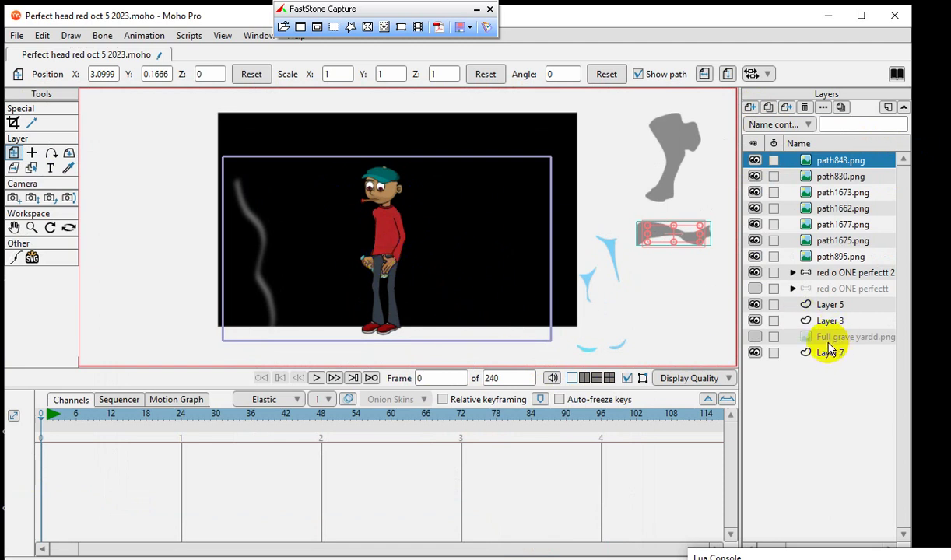
Step: Show the Full grave yardd.png background layer again
{"action": "left_click", "coordinate": [754, 337]}
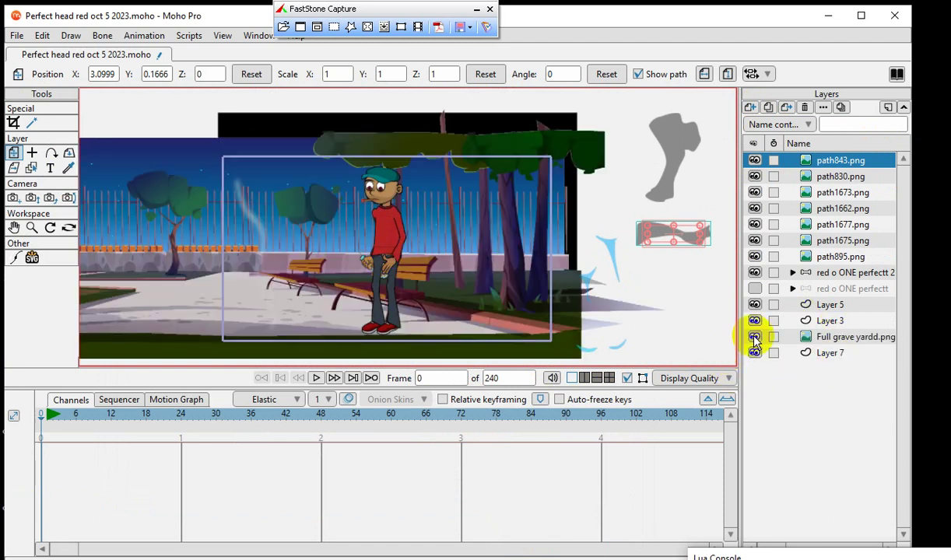
{"action": "left_click", "coordinate": [755, 337]}
{"action": "left_click", "coordinate": [754, 337]}
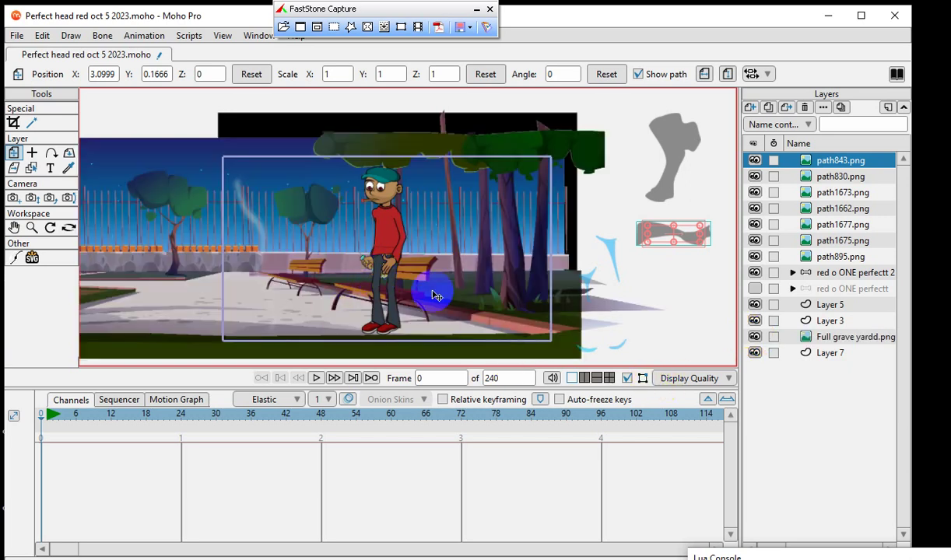
Step: Move the playhead to frame 311, where the character sits on the bench
{"action": "scroll", "coordinate": [436, 295], "scroll_direction": "up", "scroll_amount": 2}
{"action": "scroll", "coordinate": [493, 319], "scroll_direction": "down", "scroll_amount": 4}
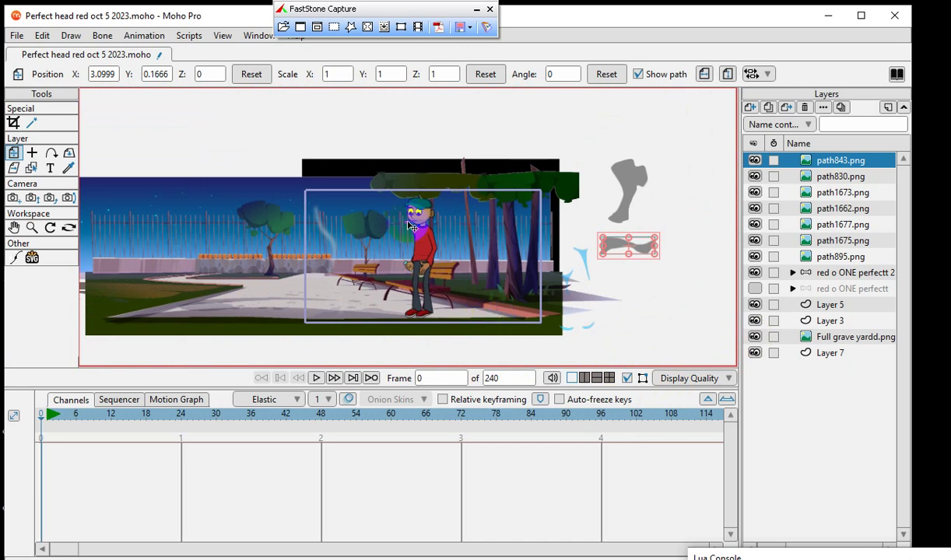
{"action": "scroll", "coordinate": [427, 284], "scroll_direction": "up", "scroll_amount": 1}
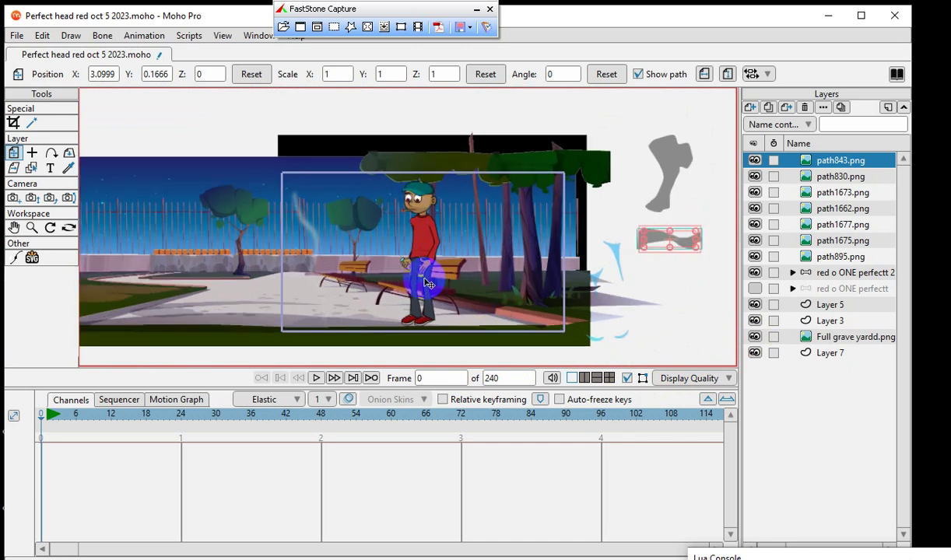
{"action": "scroll", "coordinate": [427, 284], "scroll_direction": "up", "scroll_amount": 1}
{"action": "scroll", "coordinate": [427, 284], "scroll_direction": "down", "scroll_amount": 2}
{"action": "scroll", "coordinate": [440, 279], "scroll_direction": "up", "scroll_amount": 1}
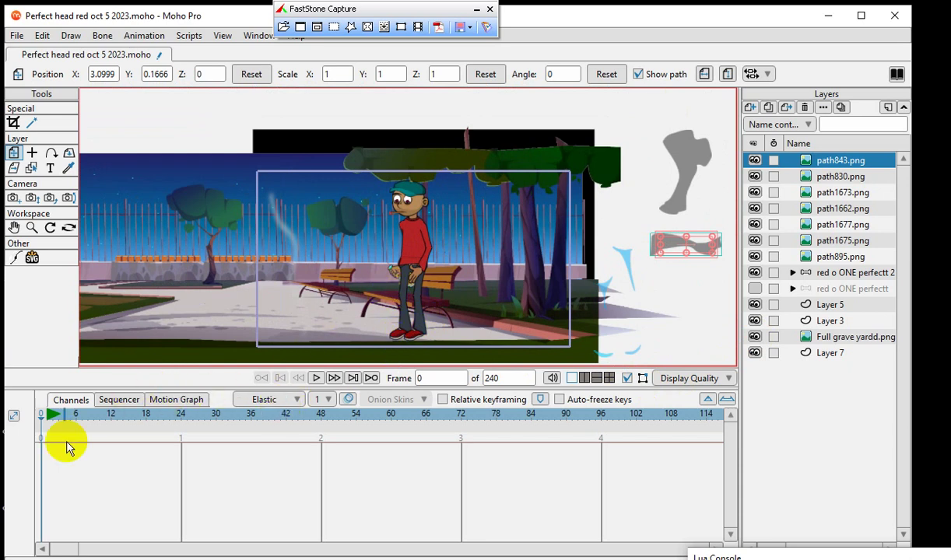
{"action": "left_click_drag", "start_coordinate": [57, 418], "coordinate": [495, 495]}
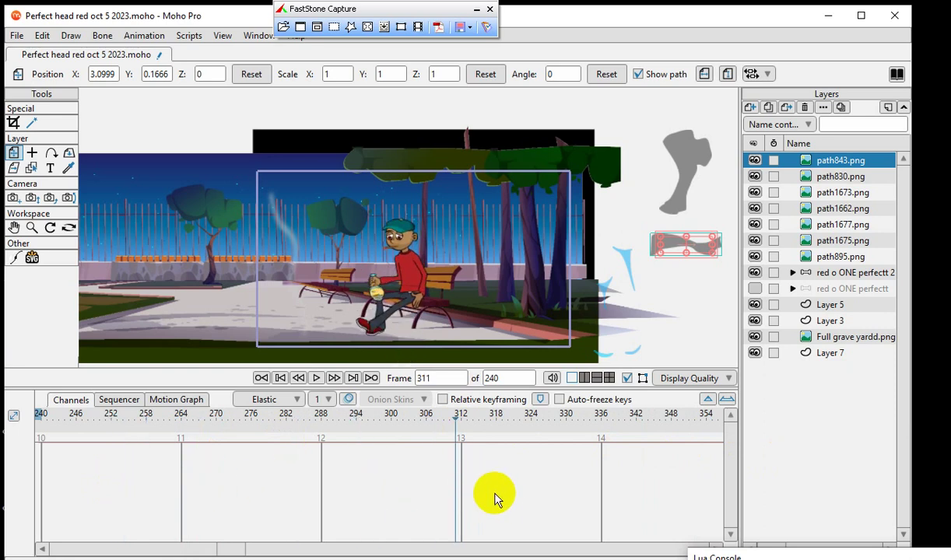
Step: Reposition the path843.png layer to X 2.9671, Y 0.2247 at frame 312
{"action": "left_click_drag", "start_coordinate": [582, 508], "coordinate": [463, 509]}
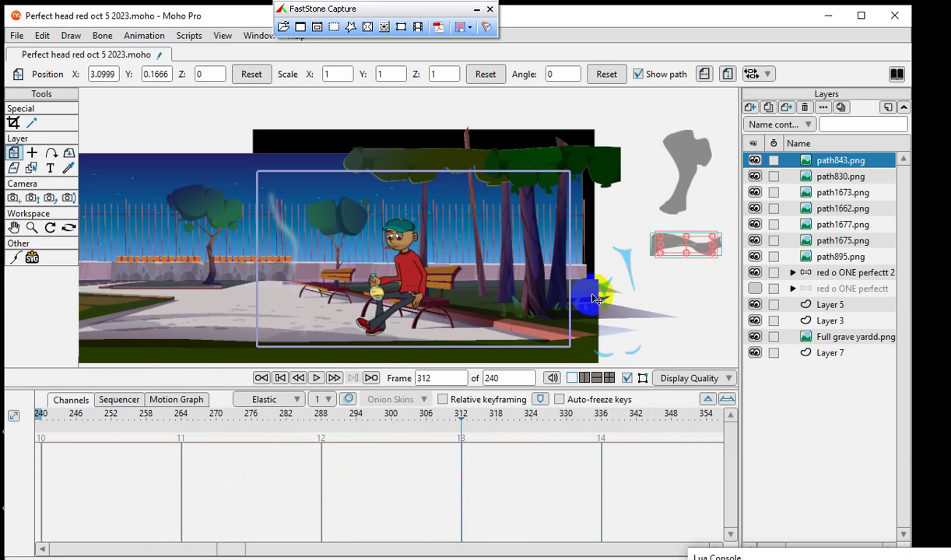
{"action": "left_click", "coordinate": [707, 165]}
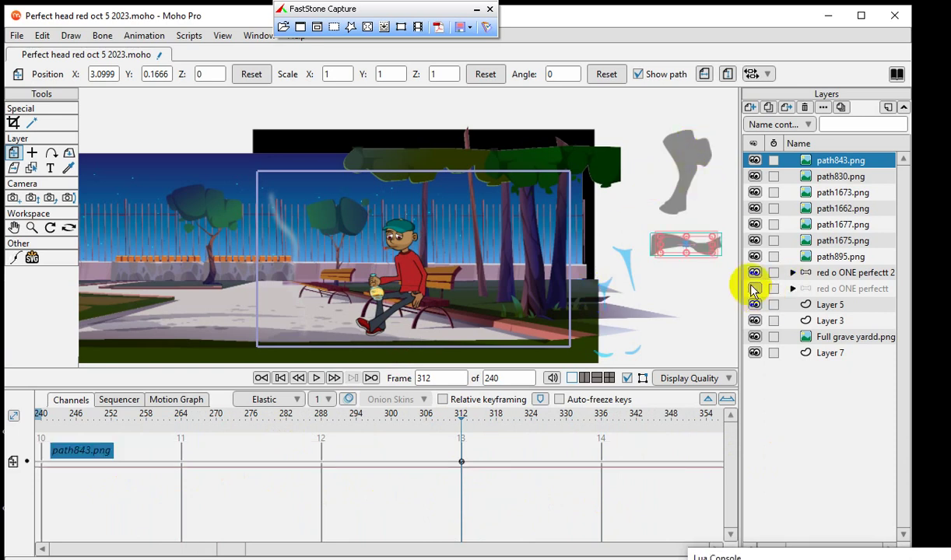
{"action": "mouse_move", "coordinate": [674, 246]}
{"action": "left_mouse_down"}
{"action": "mouse_move", "coordinate": [679, 283]}
{"action": "mouse_move", "coordinate": [638, 238]}
{"action": "mouse_move", "coordinate": [686, 238]}
{"action": "mouse_move", "coordinate": [662, 240]}
{"action": "left_mouse_up"}
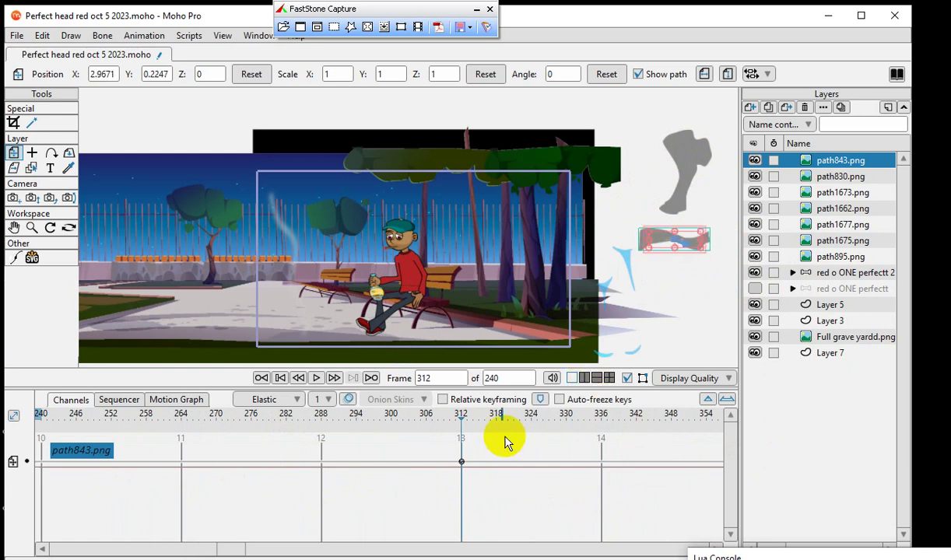
Step: Return to frame 0 and clear the animation of the path843.png layer
{"action": "left_click_drag", "start_coordinate": [459, 421], "coordinate": [36, 455]}
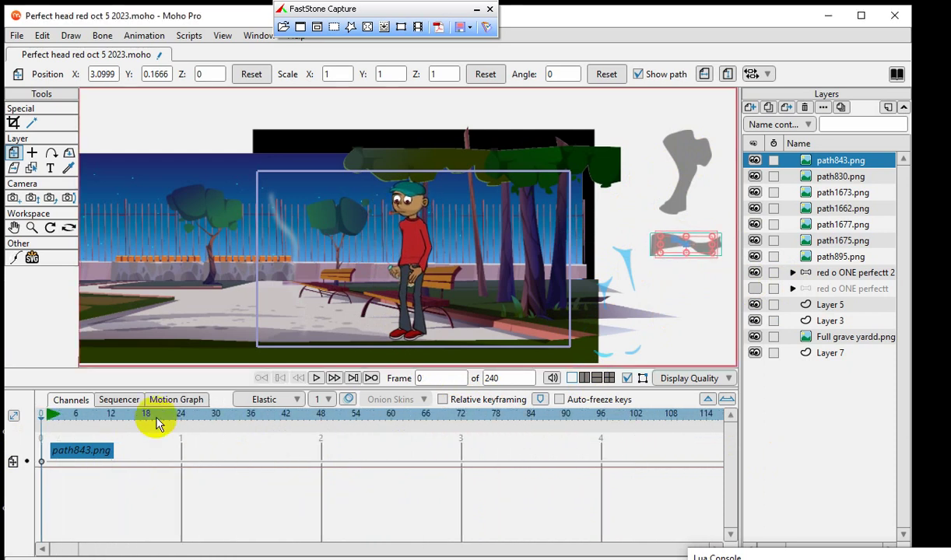
{"action": "left_click", "coordinate": [132, 35]}
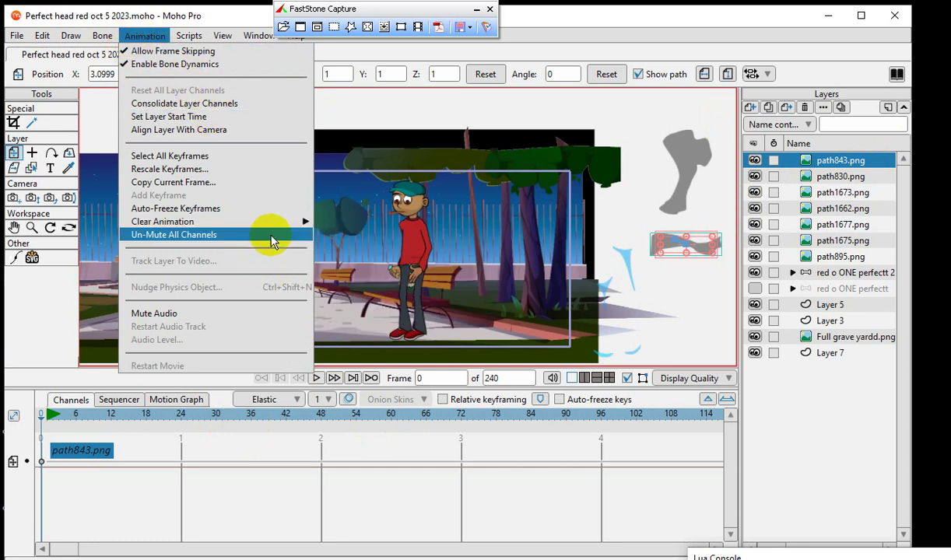
{"action": "left_click", "coordinate": [426, 238]}
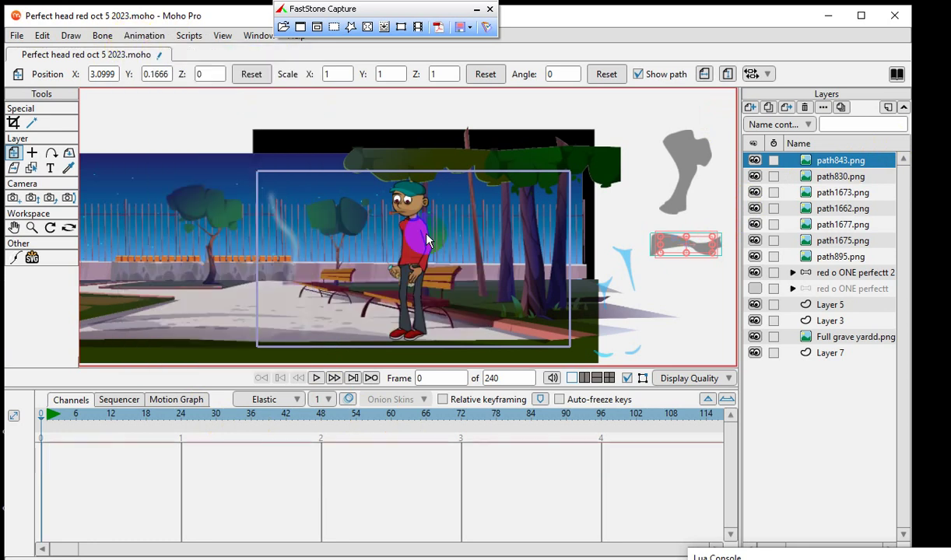
Step: Place the path843.png shading over the character's forehead and eyes at X -0.0757, Y 0.7171, scaled to 0.5137
{"action": "left_click", "coordinate": [434, 150]}
{"action": "scroll", "coordinate": [432, 152], "scroll_direction": "up", "scroll_amount": 5}
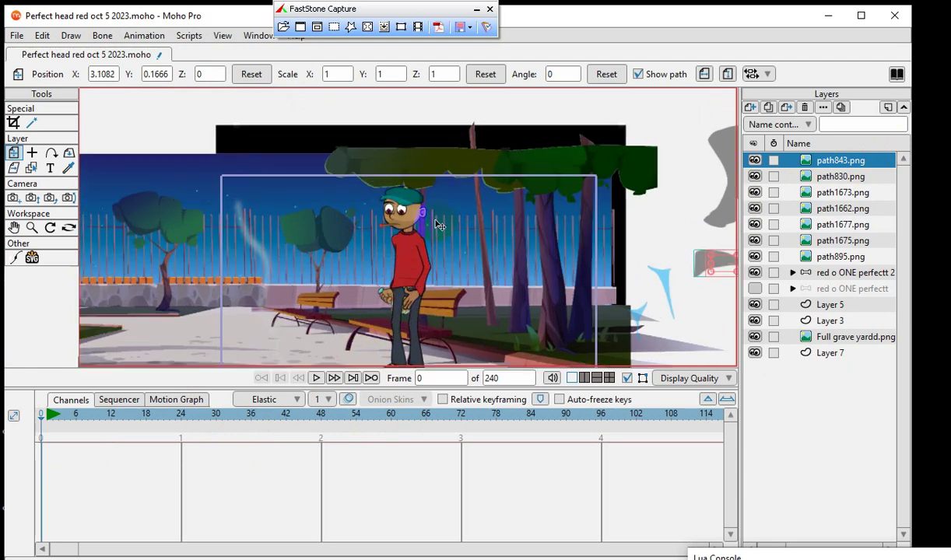
{"action": "scroll", "coordinate": [420, 229], "scroll_direction": "down", "scroll_amount": 4}
{"action": "left_click_drag", "start_coordinate": [702, 296], "coordinate": [437, 291]}
{"action": "scroll", "coordinate": [338, 255], "scroll_direction": "up", "scroll_amount": 2}
{"action": "scroll", "coordinate": [338, 255], "scroll_direction": "up", "scroll_amount": 2}
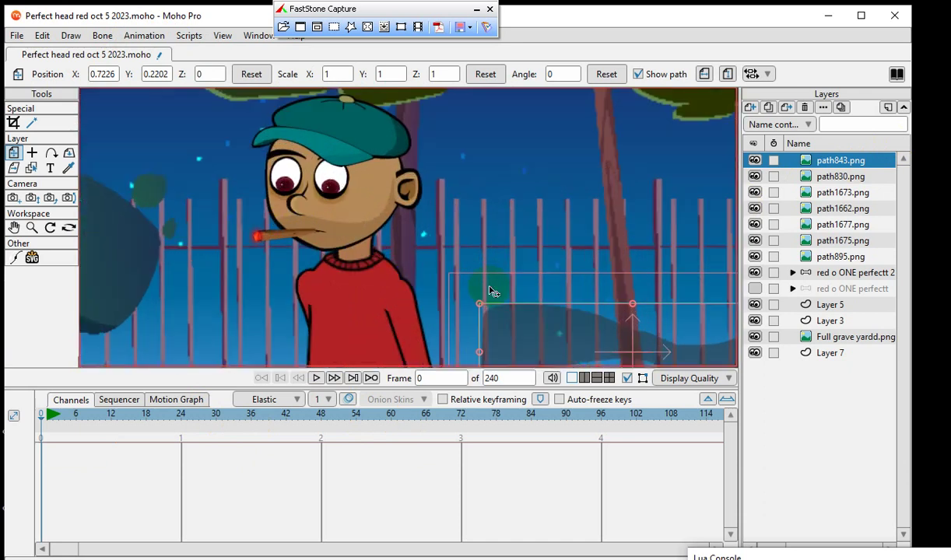
{"action": "left_click_drag", "start_coordinate": [509, 329], "coordinate": [308, 163]}
{"action": "scroll", "coordinate": [330, 124], "scroll_direction": "up", "scroll_amount": 1}
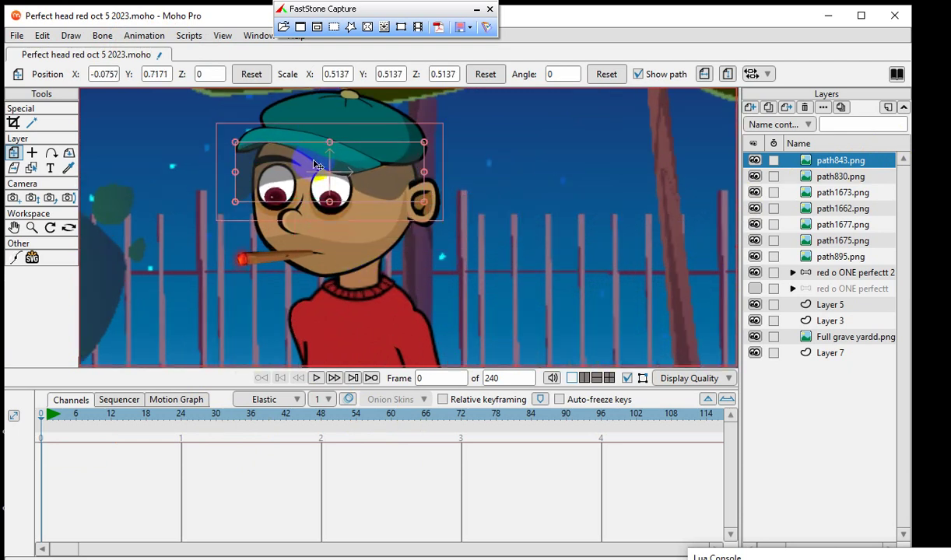
Step: Scale the path843.png shading down to 0.3994 and lower it across the eyes to X -0.0889, Y 0.6646
{"action": "scroll", "coordinate": [315, 165], "scroll_direction": "up", "scroll_amount": 2}
{"action": "left_click_drag", "start_coordinate": [537, 272], "coordinate": [402, 248]}
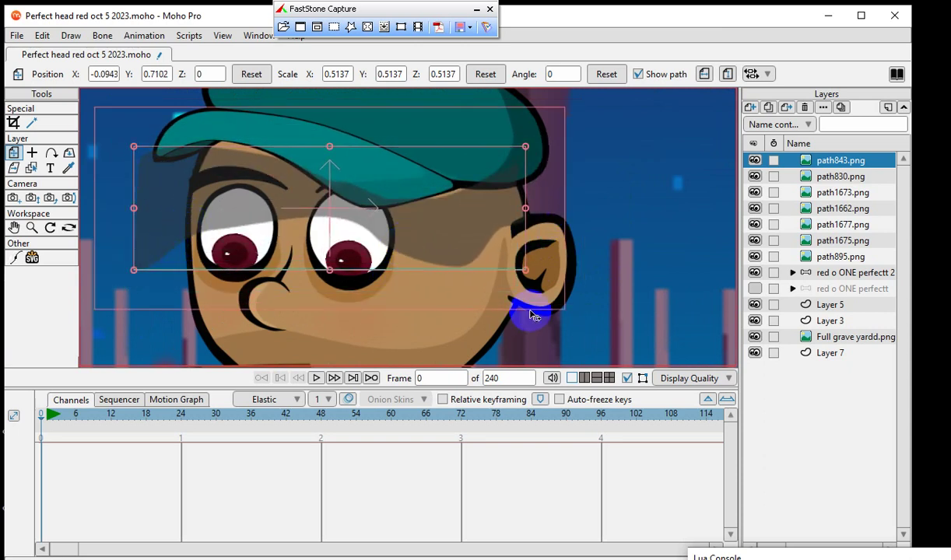
{"action": "left_click_drag", "start_coordinate": [529, 273], "coordinate": [589, 248]}
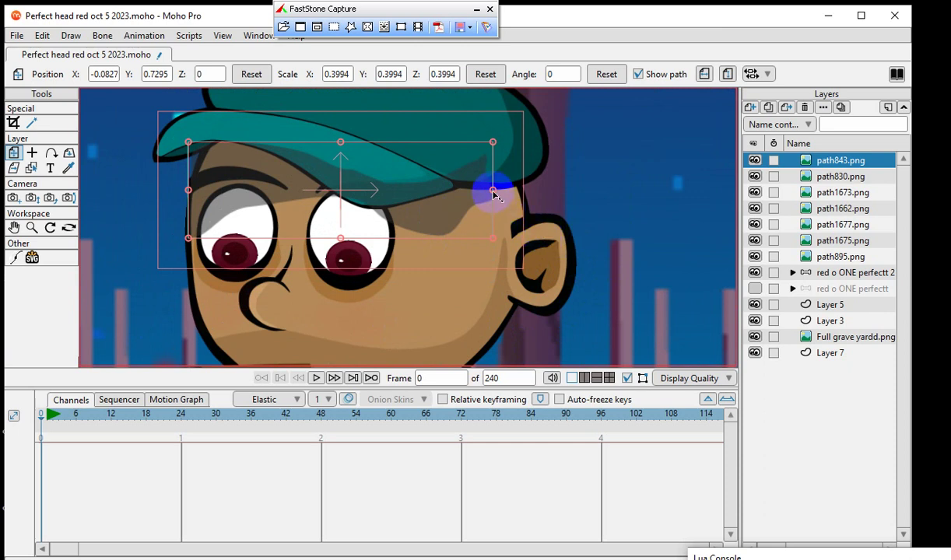
{"action": "left_click_drag", "start_coordinate": [389, 209], "coordinate": [385, 268]}
{"action": "scroll", "coordinate": [214, 271], "scroll_direction": "down", "scroll_amount": 2}
{"action": "scroll", "coordinate": [246, 268], "scroll_direction": "down", "scroll_amount": 2}
{"action": "scroll", "coordinate": [425, 286], "scroll_direction": "up", "scroll_amount": 3}
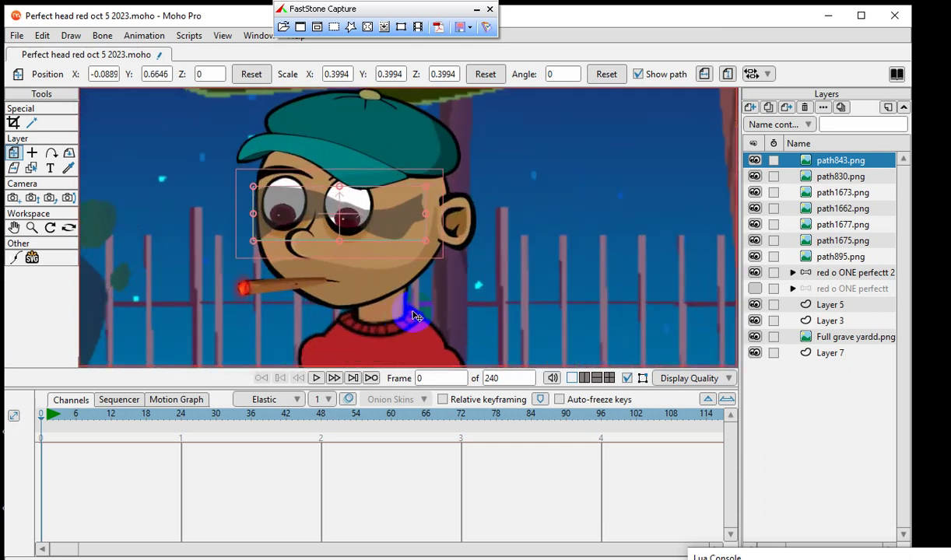
Step: Move the path843.png shading off the face to the empty area outside the frame at X 2.8678, Y 0.3390
{"action": "left_click_drag", "start_coordinate": [383, 223], "coordinate": [568, 161]}
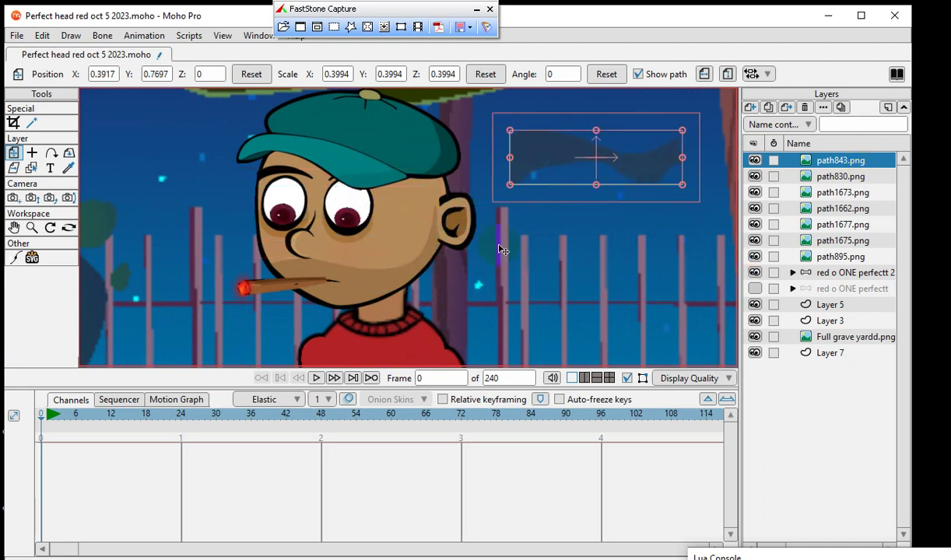
{"action": "scroll", "coordinate": [231, 266], "scroll_direction": "down", "scroll_amount": 3}
{"action": "scroll", "coordinate": [622, 280], "scroll_direction": "down", "scroll_amount": 1}
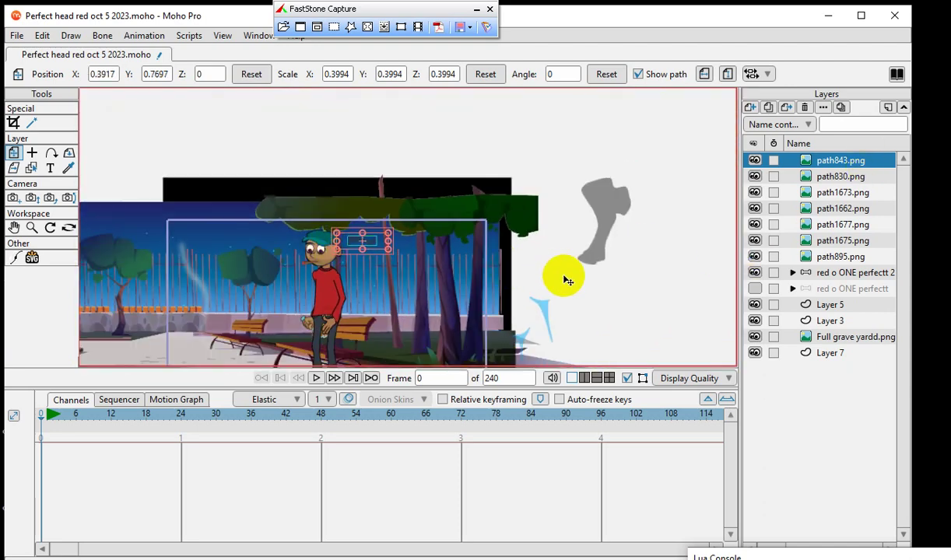
{"action": "scroll", "coordinate": [374, 269], "scroll_direction": "up", "scroll_amount": 2}
{"action": "left_click_drag", "start_coordinate": [178, 214], "coordinate": [370, 214]}
{"action": "scroll", "coordinate": [624, 304], "scroll_direction": "up", "scroll_amount": 4}
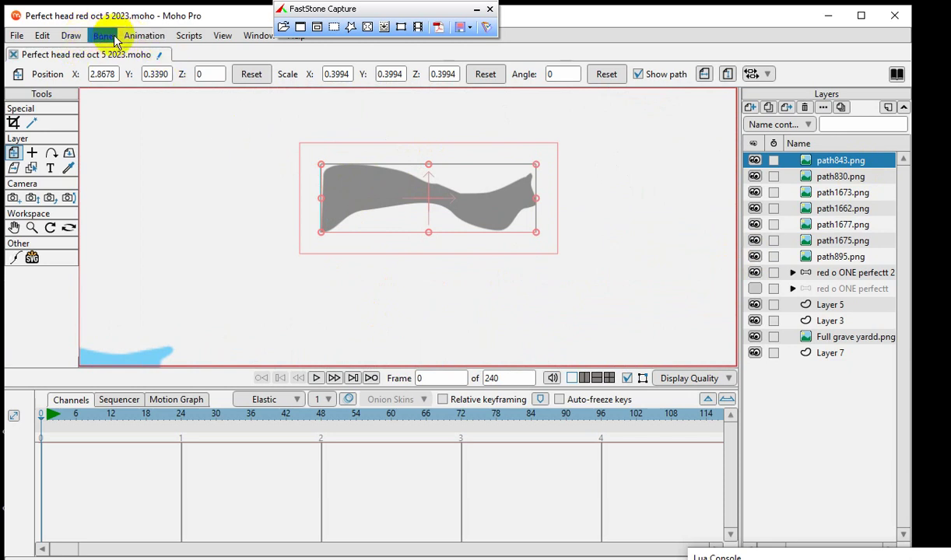
Step: Trace path843.png into a vector layer in Color mode with 4 colors, minimum detail reduction and outlines off
{"action": "left_click", "coordinate": [71, 39]}
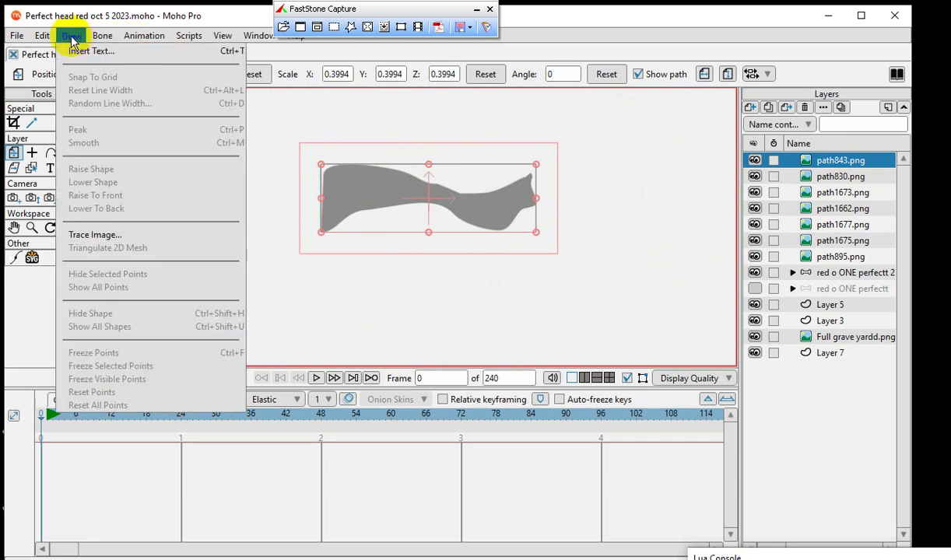
{"action": "left_click", "coordinate": [112, 233]}
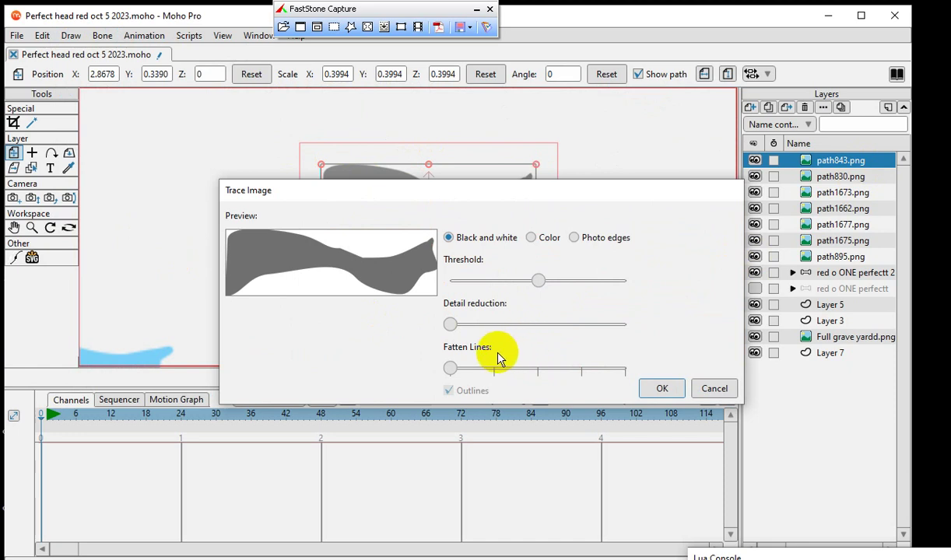
{"action": "left_click", "coordinate": [531, 237]}
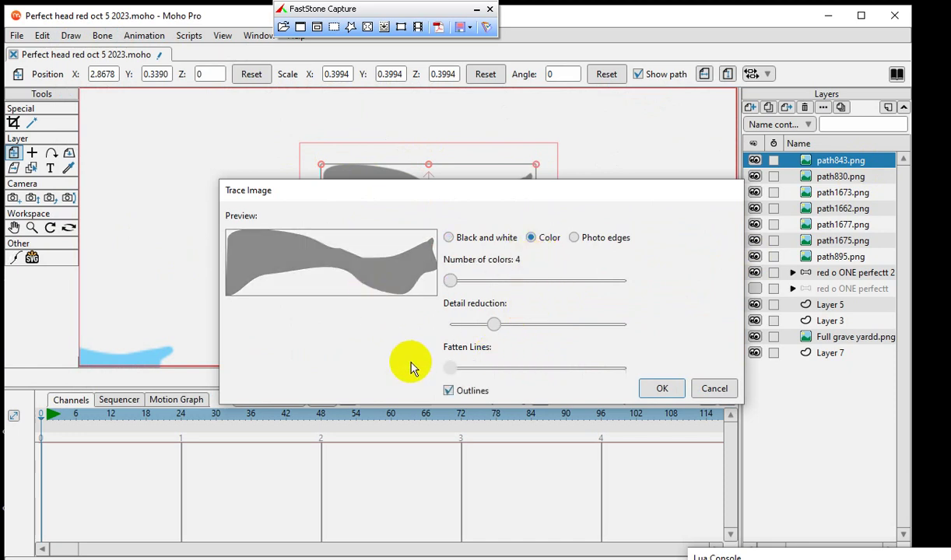
{"action": "left_click_drag", "start_coordinate": [491, 325], "coordinate": [436, 328]}
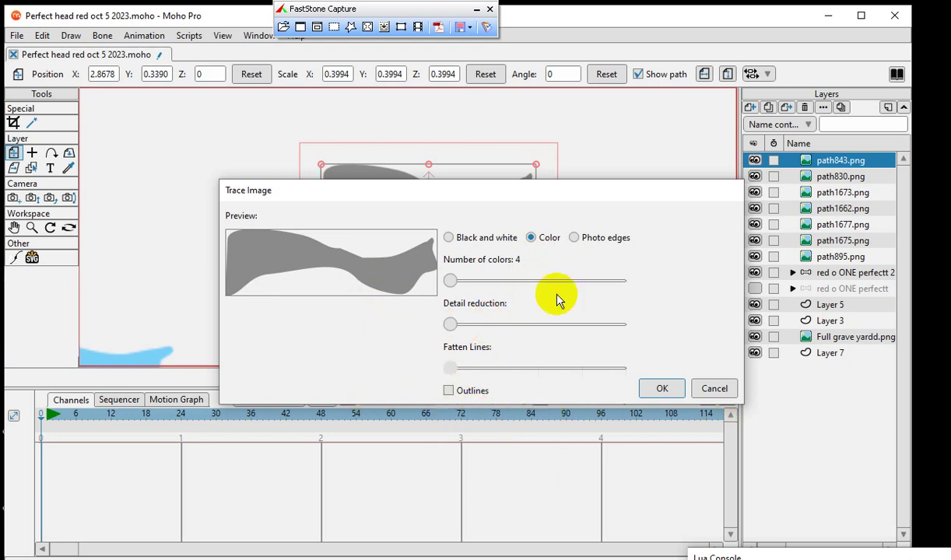
{"action": "left_click_drag", "start_coordinate": [333, 204], "coordinate": [355, 315]}
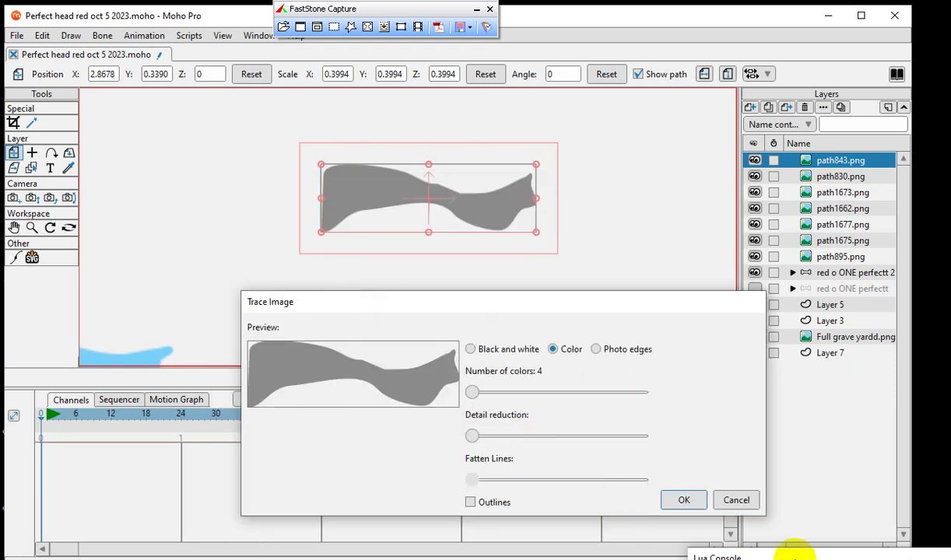
{"action": "left_click", "coordinate": [685, 501]}
{"action": "mouse_move", "coordinate": [365, 195]}
{"action": "left_mouse_down"}
{"action": "mouse_move", "coordinate": [369, 282]}
{"action": "mouse_move", "coordinate": [373, 248]}
{"action": "mouse_move", "coordinate": [380, 259]}
{"action": "mouse_move", "coordinate": [413, 229]}
{"action": "mouse_move", "coordinate": [403, 221]}
{"action": "mouse_move", "coordinate": [418, 291]}
{"action": "mouse_move", "coordinate": [322, 213]}
{"action": "mouse_move", "coordinate": [290, 214]}
{"action": "left_mouse_up"}
Step: Try to move the traced shape downward by its selected points, and undo the move
{"action": "left_click", "coordinate": [14, 198]}
{"action": "left_click", "coordinate": [257, 207]}
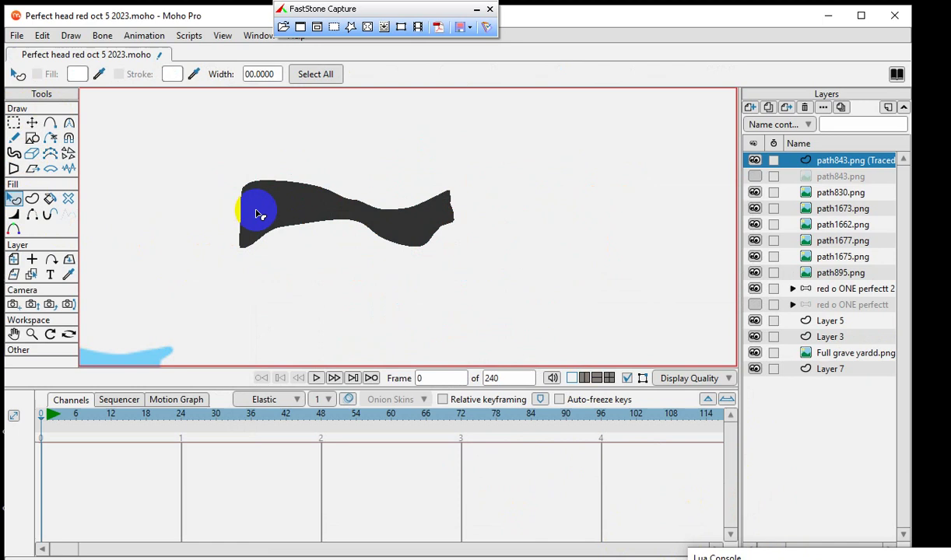
{"action": "left_click", "coordinate": [31, 122]}
{"action": "left_click_drag", "start_coordinate": [350, 234], "coordinate": [344, 306]}
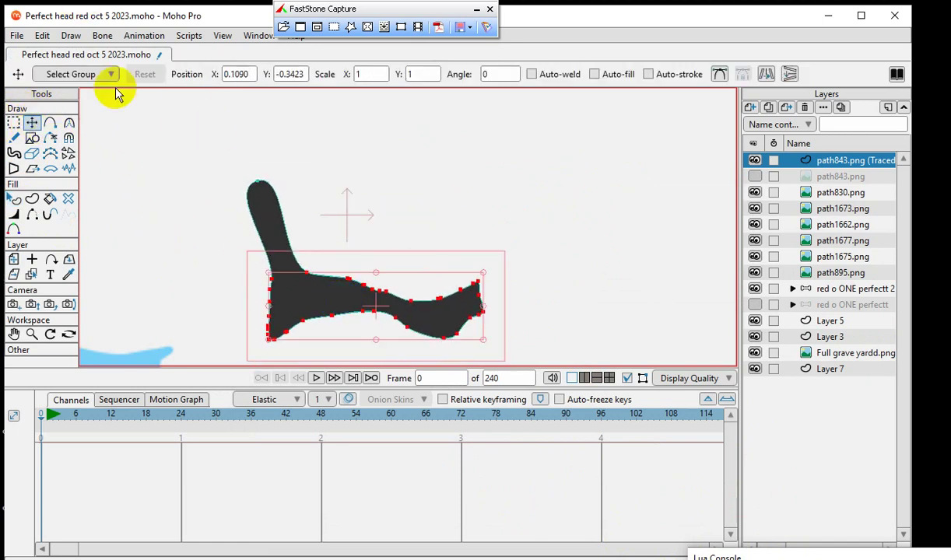
{"action": "left_click", "coordinate": [42, 36]}
{"action": "left_click", "coordinate": [42, 51]}
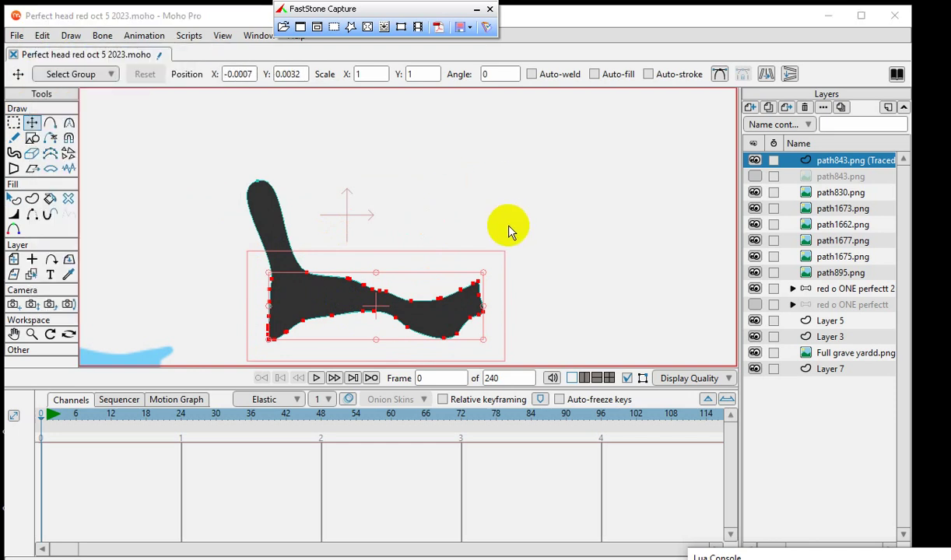
Step: Try again to move the traced shape's points away from the park scene, and undo that move too
{"action": "scroll", "coordinate": [630, 273], "scroll_direction": "down", "scroll_amount": 5}
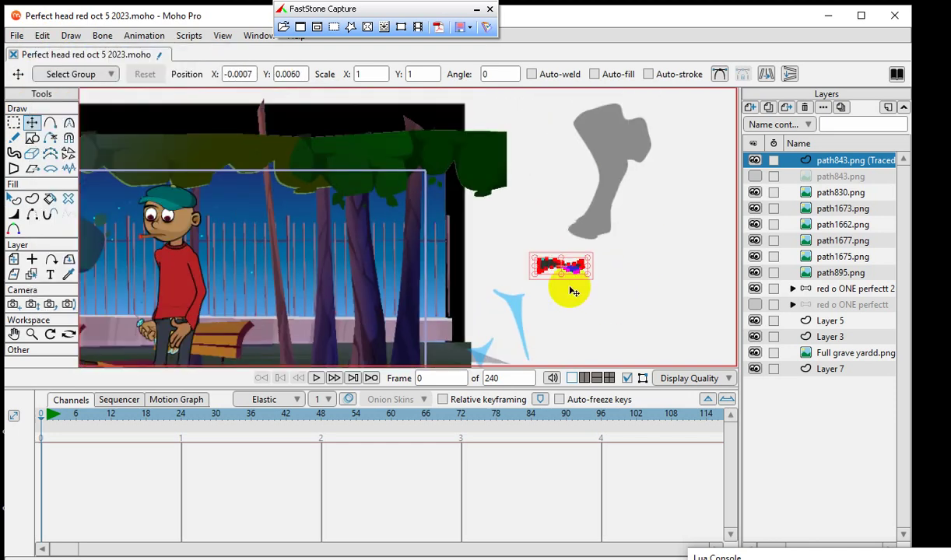
{"action": "scroll", "coordinate": [580, 280], "scroll_direction": "up", "scroll_amount": 2}
{"action": "left_click_drag", "start_coordinate": [572, 266], "coordinate": [622, 280]}
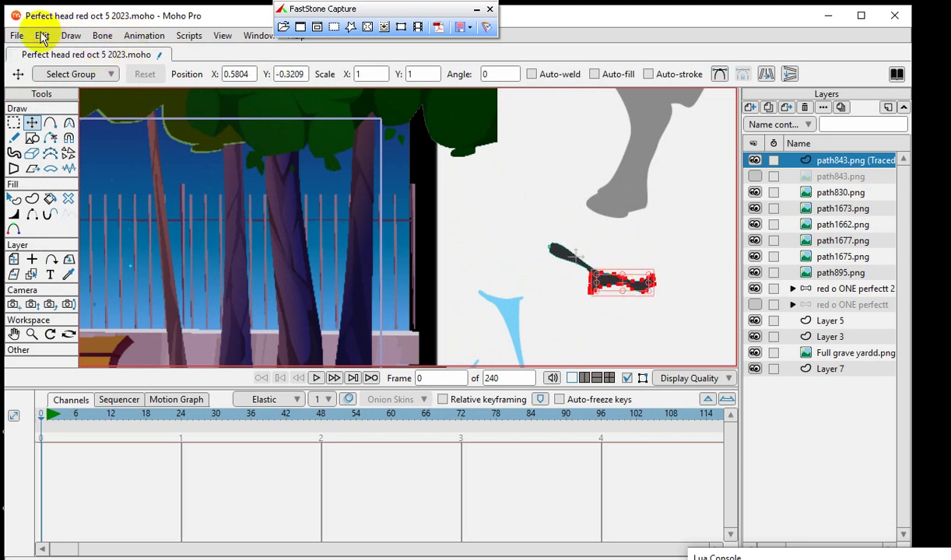
{"action": "left_click", "coordinate": [42, 36]}
{"action": "left_click", "coordinate": [45, 51]}
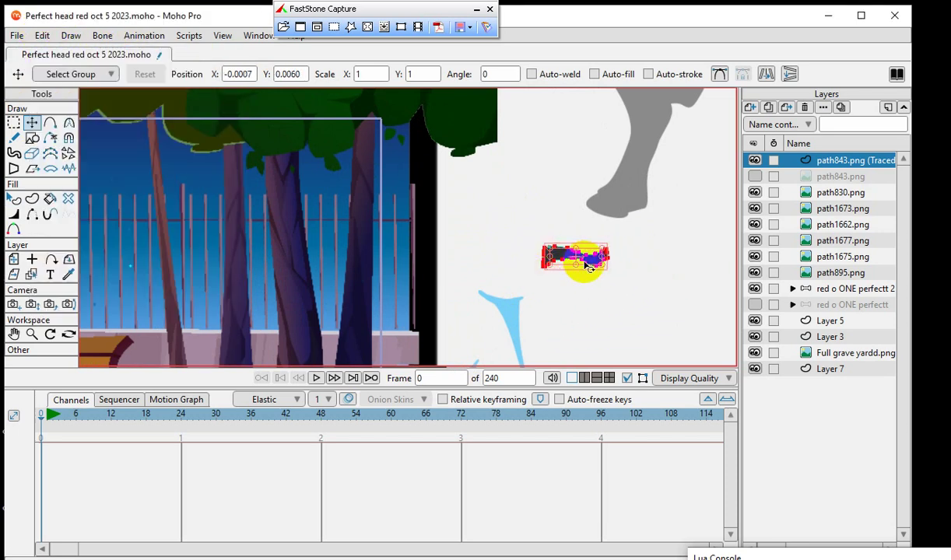
Step: Lower the alpha of the traced shape's 323232 fill until it is almost fully transparent
{"action": "scroll", "coordinate": [583, 265], "scroll_direction": "up", "scroll_amount": 5}
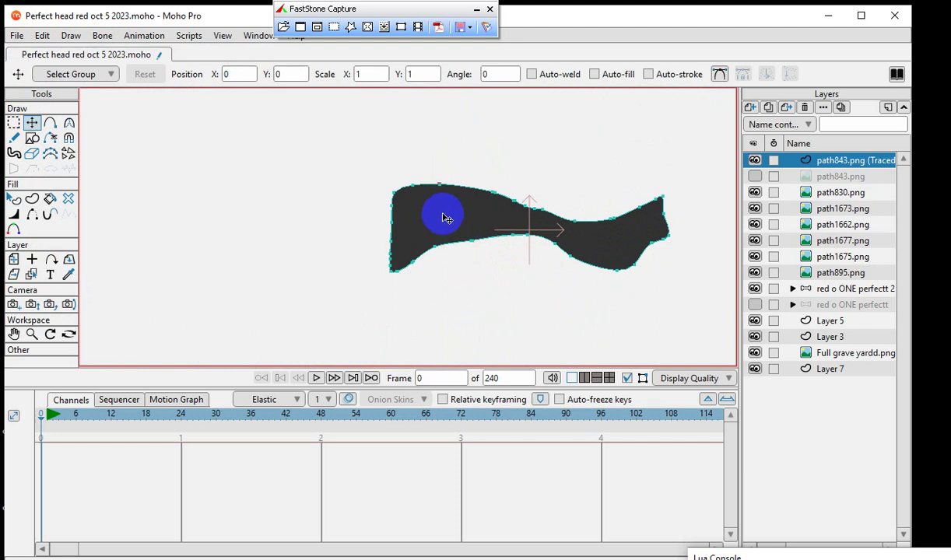
{"action": "left_click", "coordinate": [446, 219]}
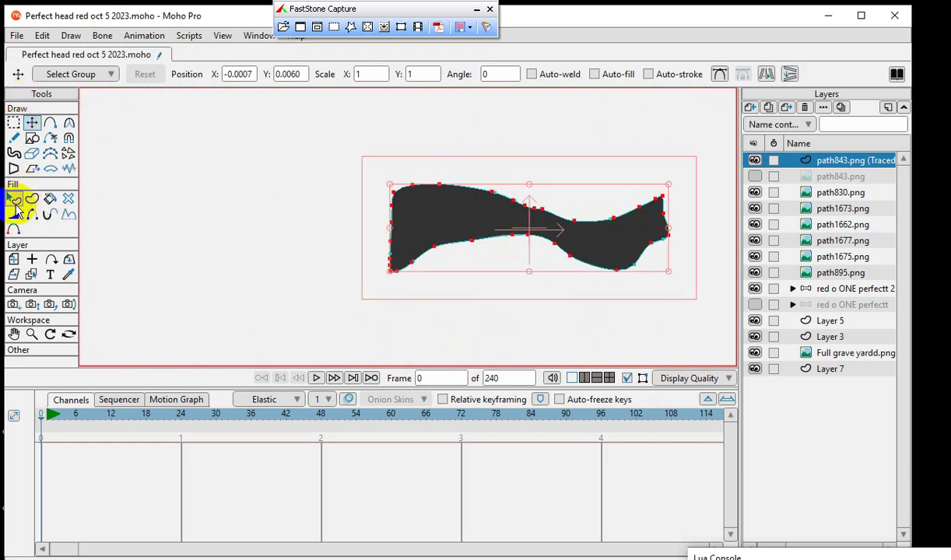
{"action": "left_click", "coordinate": [16, 202]}
{"action": "left_click", "coordinate": [424, 203]}
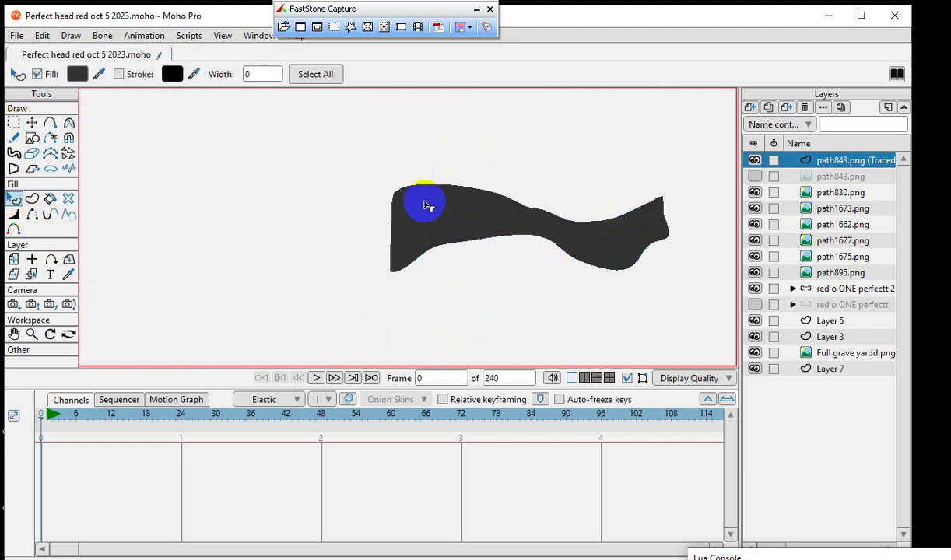
{"action": "left_click", "coordinate": [77, 74]}
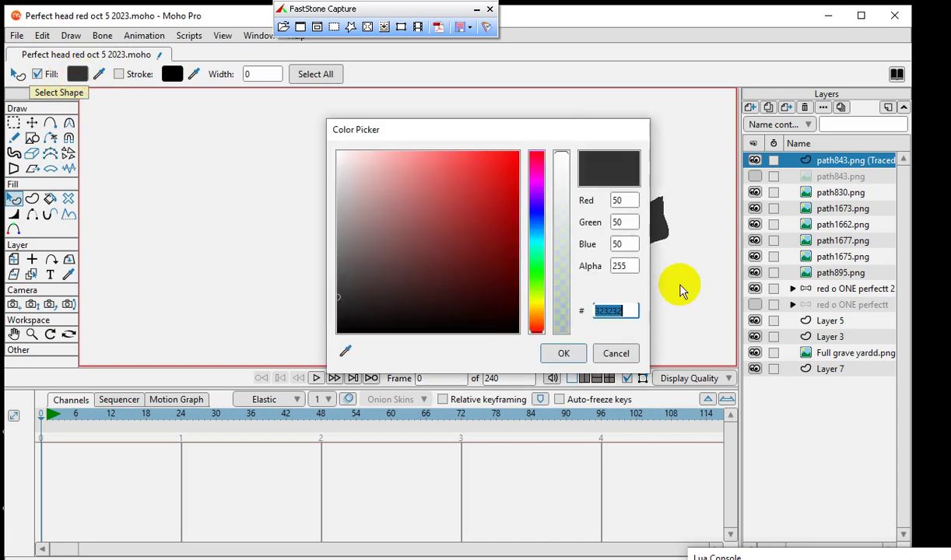
{"action": "left_click_drag", "start_coordinate": [569, 272], "coordinate": [560, 303]}
{"action": "left_click_drag", "start_coordinate": [482, 133], "coordinate": [725, 284]}
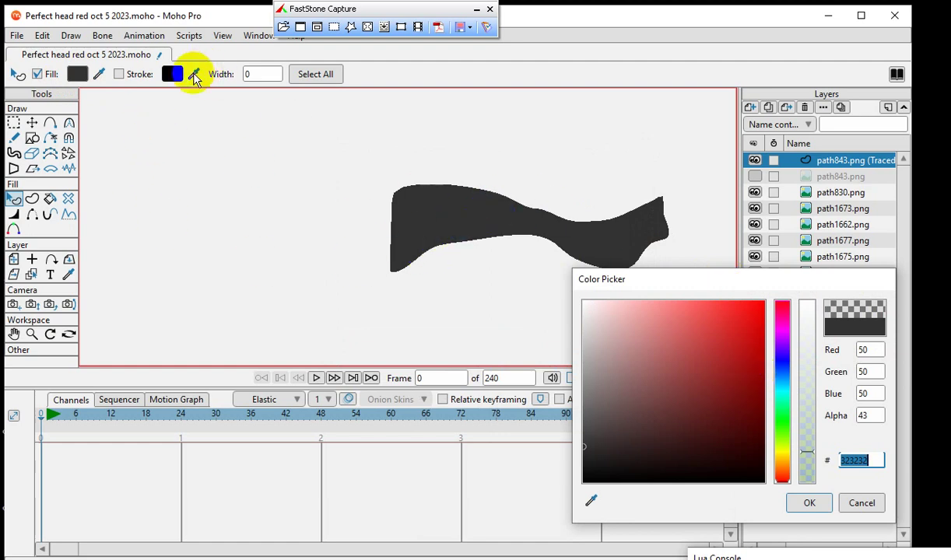
{"action": "left_click", "coordinate": [446, 216]}
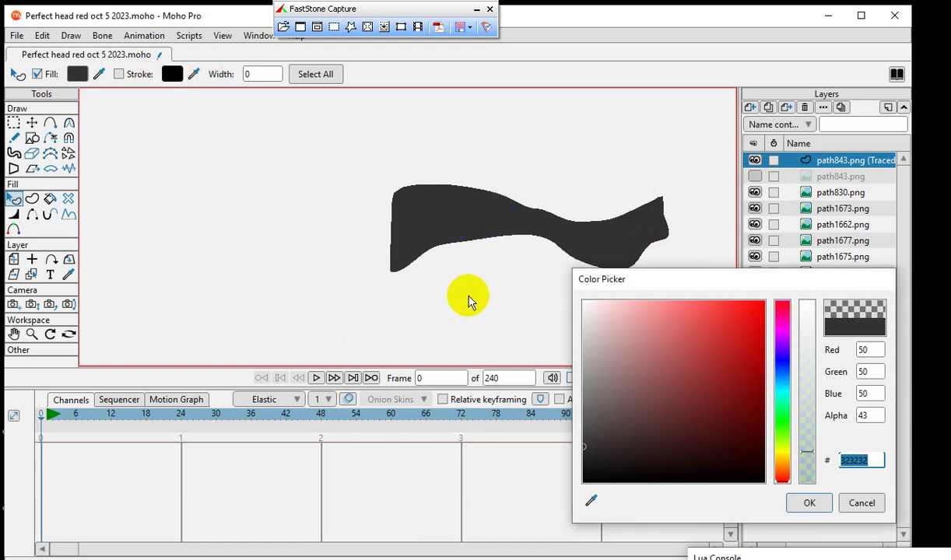
{"action": "mouse_move", "coordinate": [813, 476]}
{"action": "left_mouse_down"}
{"action": "mouse_move", "coordinate": [798, 319]}
{"action": "mouse_move", "coordinate": [776, 451]}
{"action": "mouse_move", "coordinate": [795, 441]}
{"action": "mouse_move", "coordinate": [802, 474]}
{"action": "left_mouse_up"}
{"action": "left_click", "coordinate": [807, 503]}
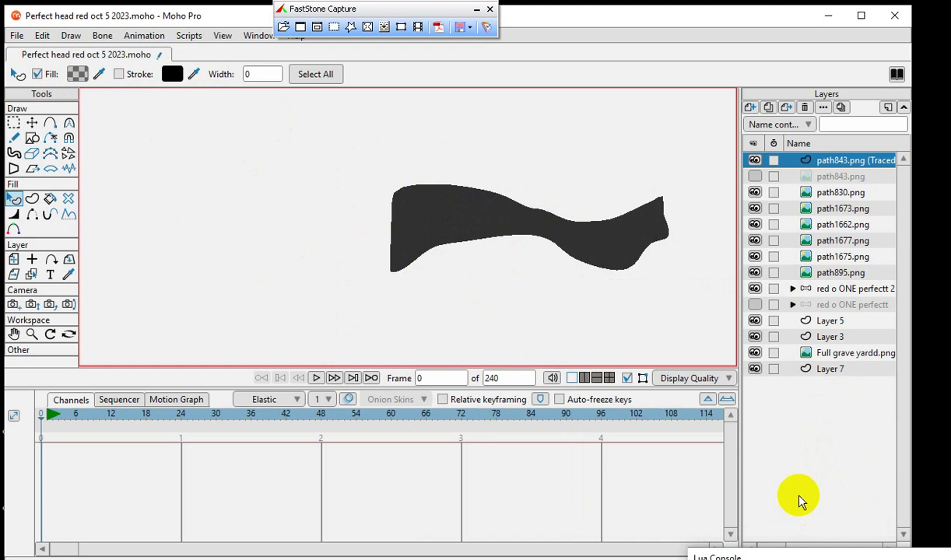
Step: Select the traced shape's points and drag the semi-transparent top shape away from the stacked opaque shapes
{"action": "left_click", "coordinate": [484, 222]}
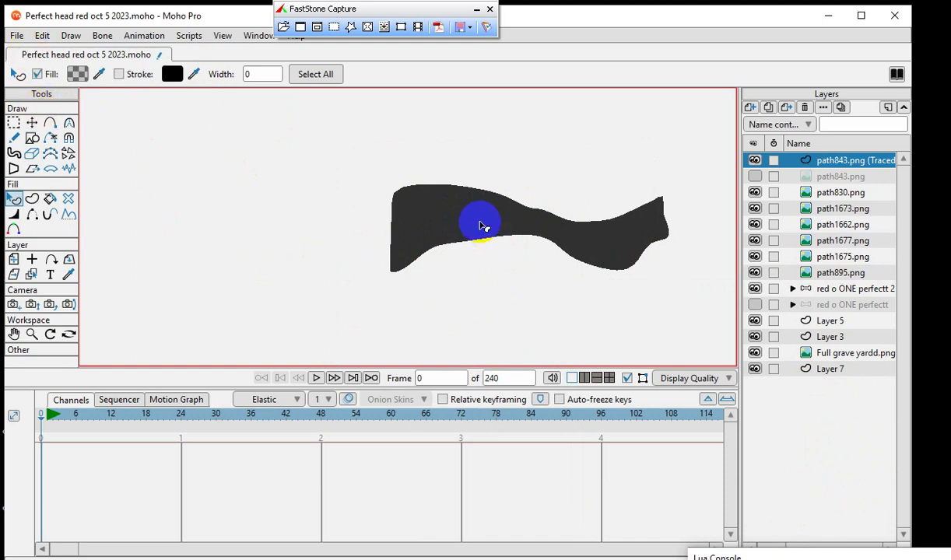
{"action": "left_click", "coordinate": [31, 123]}
{"action": "left_click", "coordinate": [414, 214]}
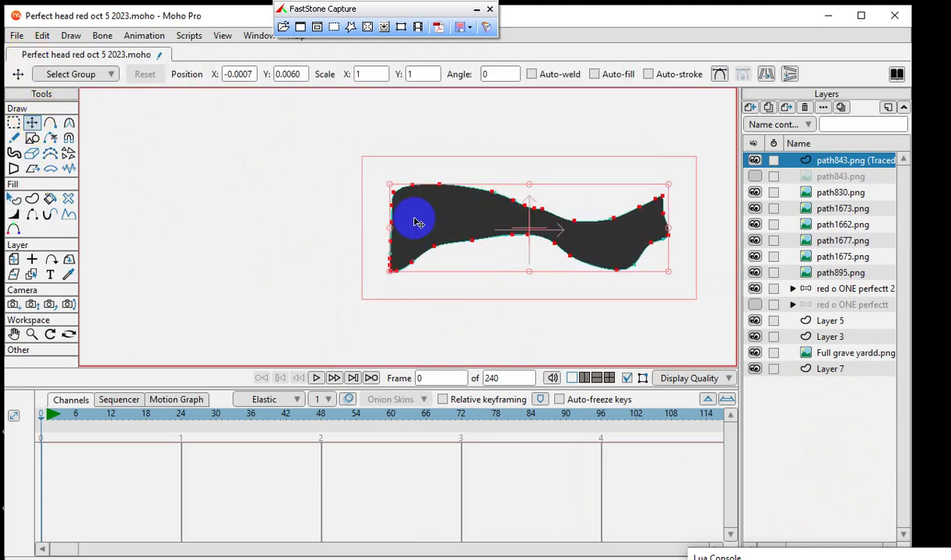
{"action": "left_click_drag", "start_coordinate": [456, 230], "coordinate": [122, 155]}
Step: Cut the three opaque shapes left in the traced layer, the dark grey, the white and the black one
{"action": "left_click", "coordinate": [450, 230]}
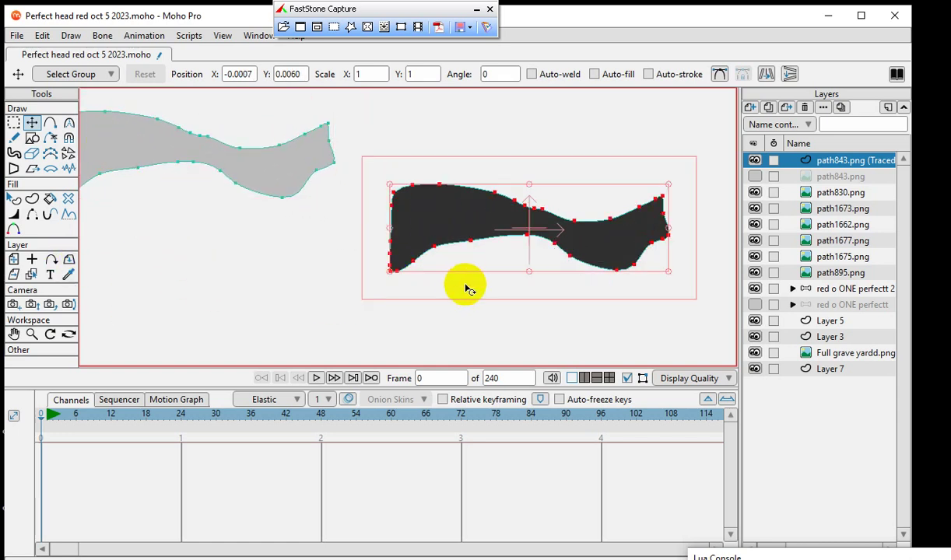
{"action": "left_click", "coordinate": [42, 35]}
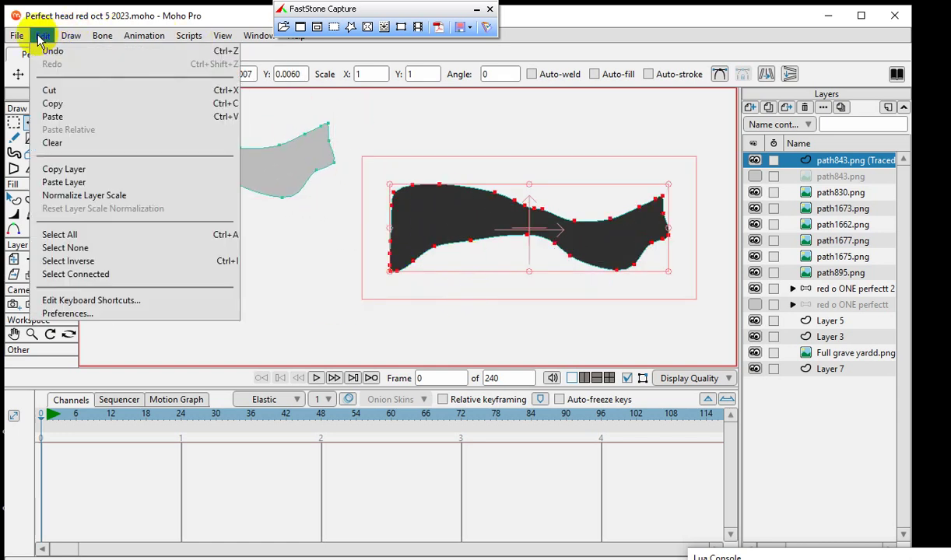
{"action": "left_click", "coordinate": [76, 87]}
{"action": "left_click", "coordinate": [440, 199]}
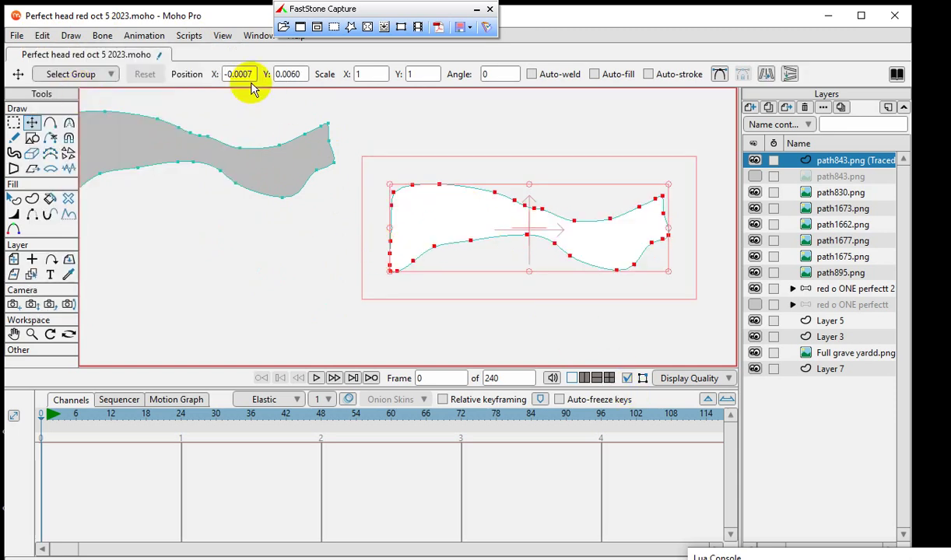
{"action": "left_click", "coordinate": [43, 35]}
{"action": "left_click", "coordinate": [72, 90]}
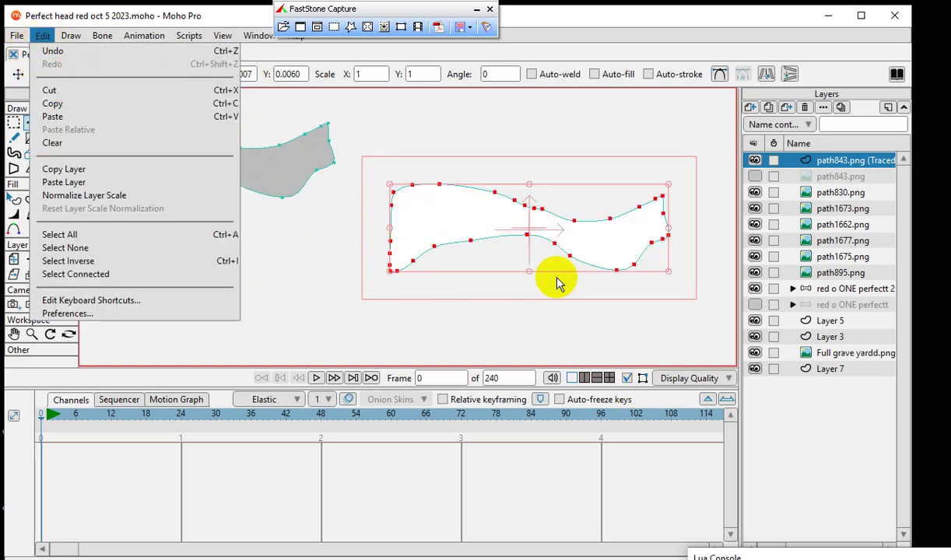
{"action": "left_click", "coordinate": [469, 221]}
{"action": "left_click", "coordinate": [470, 226]}
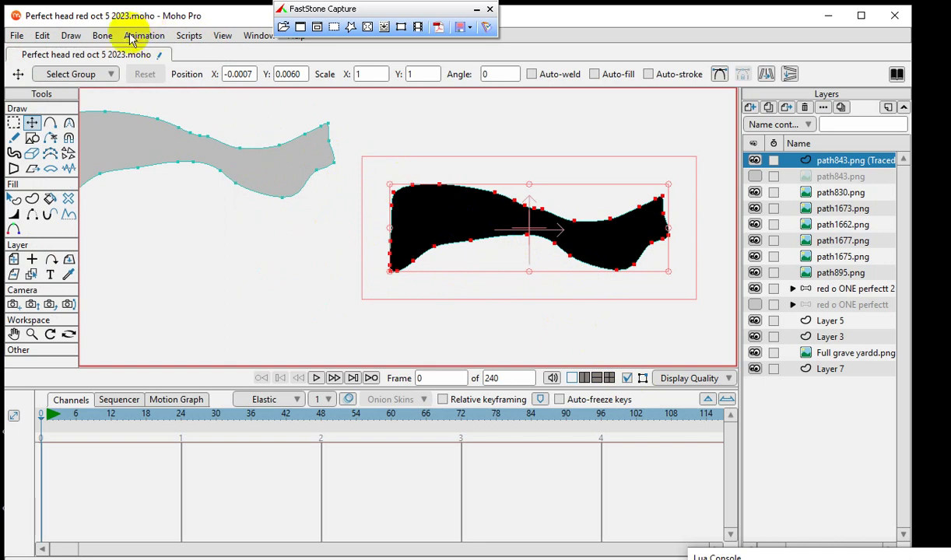
{"action": "left_click", "coordinate": [42, 35]}
{"action": "left_click", "coordinate": [50, 91]}
{"action": "scroll", "coordinate": [526, 191], "scroll_direction": "down", "scroll_amount": 5}
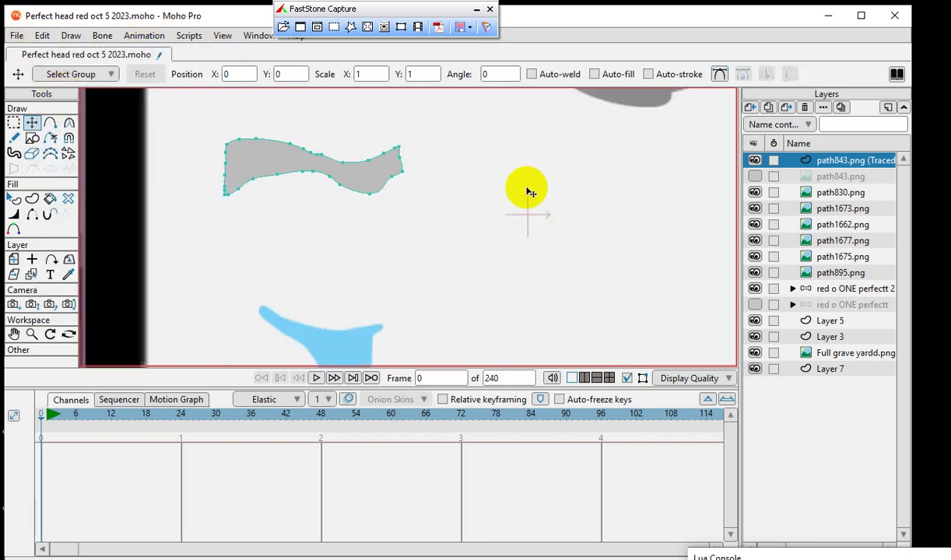
Step: Select the remaining semi-transparent shape and move it across the park scene onto the character's face
{"action": "left_click", "coordinate": [482, 239]}
{"action": "left_click", "coordinate": [461, 234]}
{"action": "scroll", "coordinate": [487, 250], "scroll_direction": "up", "scroll_amount": 3}
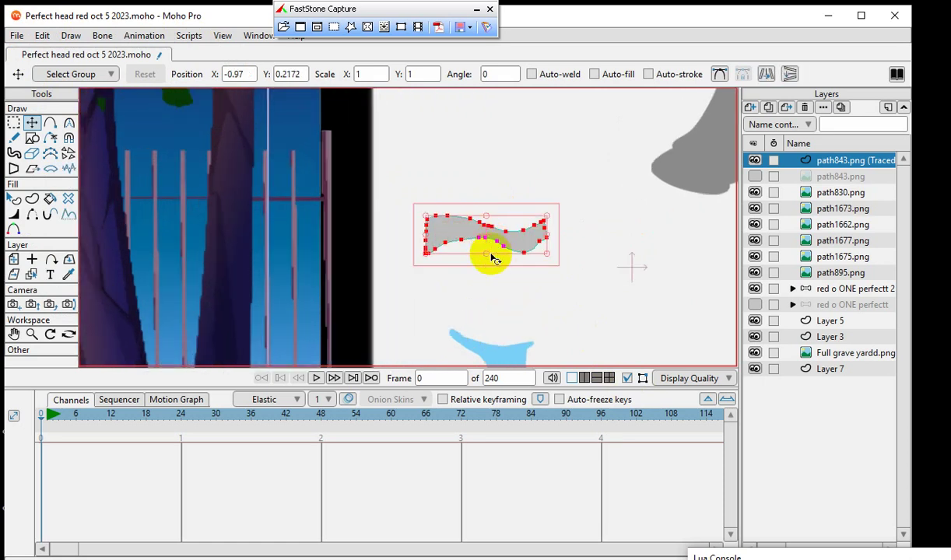
{"action": "left_click_drag", "start_coordinate": [456, 235], "coordinate": [169, 208]}
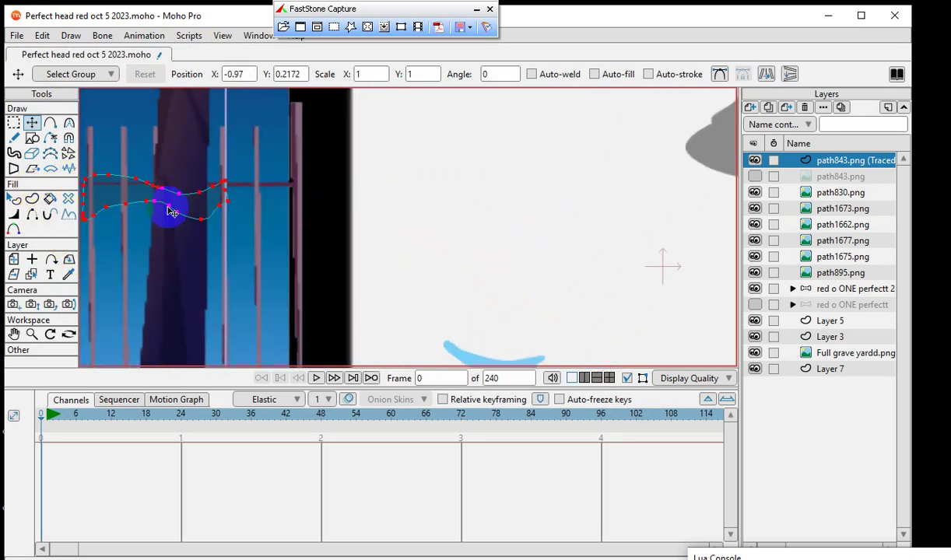
{"action": "scroll", "coordinate": [701, 212], "scroll_direction": "down", "scroll_amount": 5}
{"action": "scroll", "coordinate": [482, 284], "scroll_direction": "up", "scroll_amount": 3}
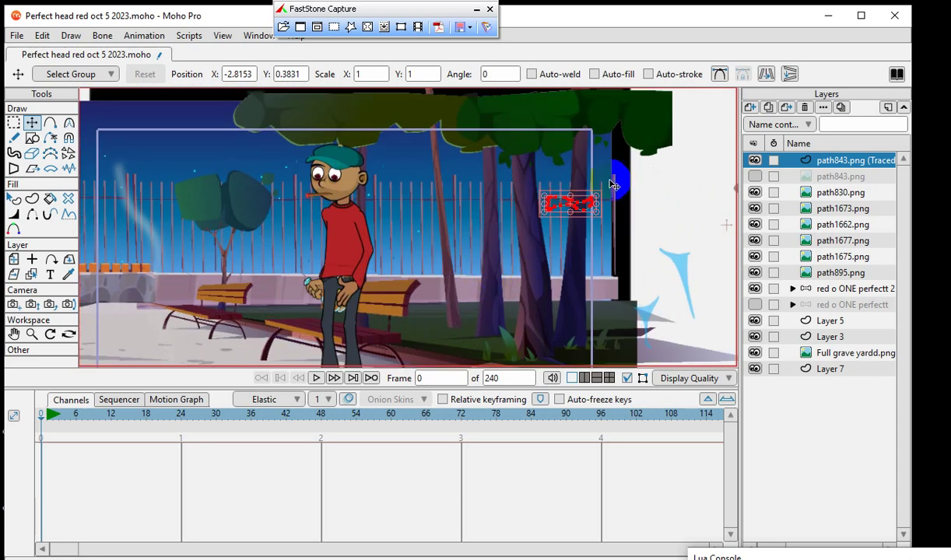
{"action": "left_click_drag", "start_coordinate": [536, 292], "coordinate": [310, 191]}
{"action": "scroll", "coordinate": [313, 155], "scroll_direction": "up", "scroll_amount": 6}
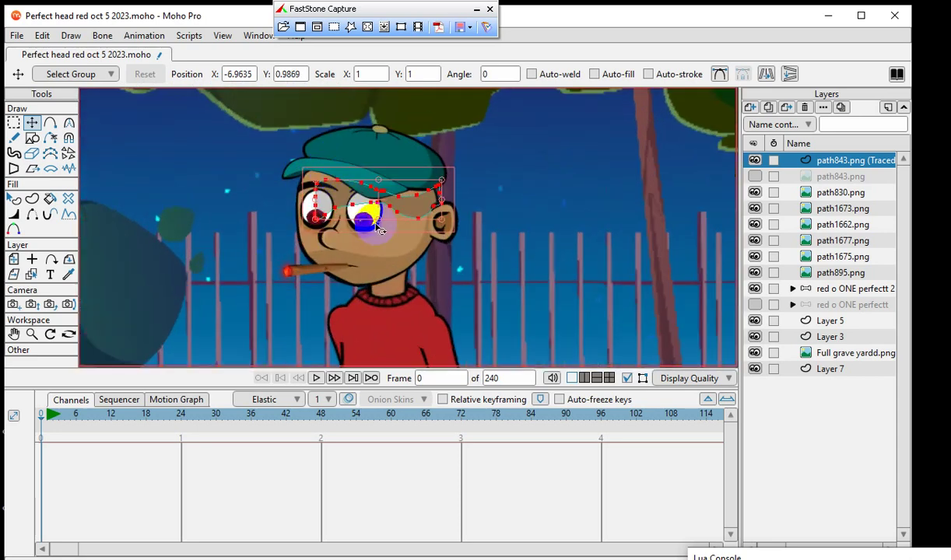
Step: Rotate the shadow shape and fit its upper edge along the underside of the character's hat brim
{"action": "mouse_move", "coordinate": [360, 228]}
{"action": "left_mouse_down"}
{"action": "mouse_move", "coordinate": [312, 298]}
{"action": "mouse_move", "coordinate": [301, 202]}
{"action": "left_mouse_up"}
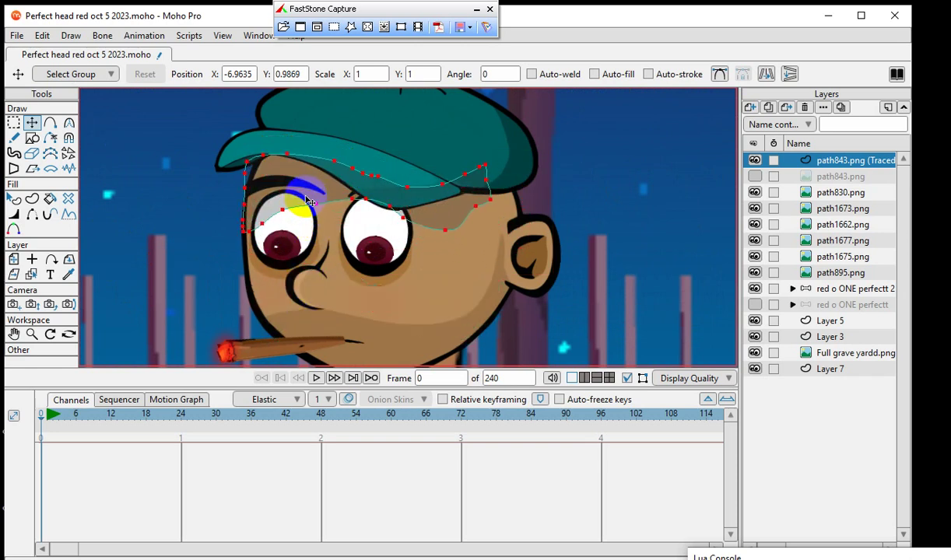
{"action": "mouse_move", "coordinate": [307, 204]}
{"action": "left_mouse_down"}
{"action": "mouse_move", "coordinate": [300, 193]}
{"action": "mouse_move", "coordinate": [312, 207]}
{"action": "left_mouse_up"}
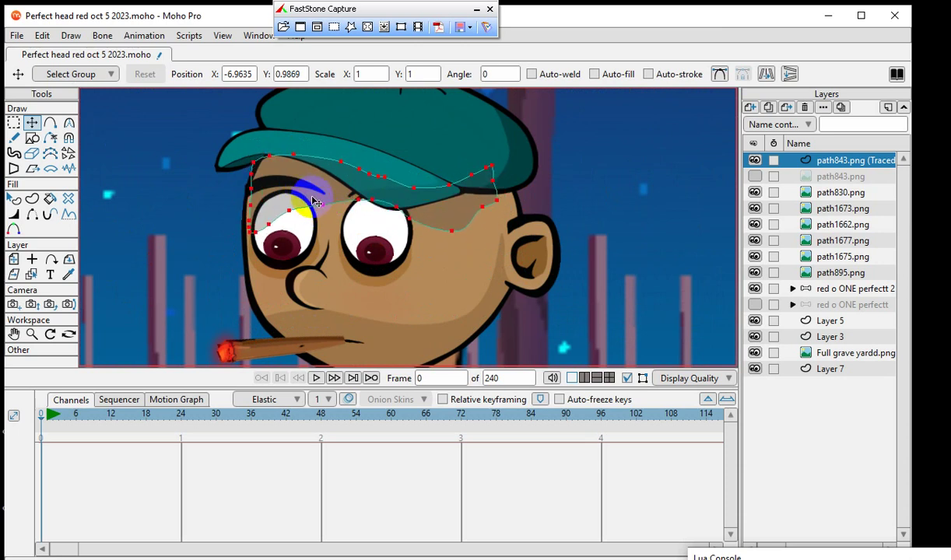
{"action": "scroll", "coordinate": [343, 184], "scroll_direction": "up", "scroll_amount": 2}
{"action": "left_click_drag", "start_coordinate": [584, 157], "coordinate": [593, 199]}
{"action": "left_click_drag", "start_coordinate": [298, 184], "coordinate": [307, 204]}
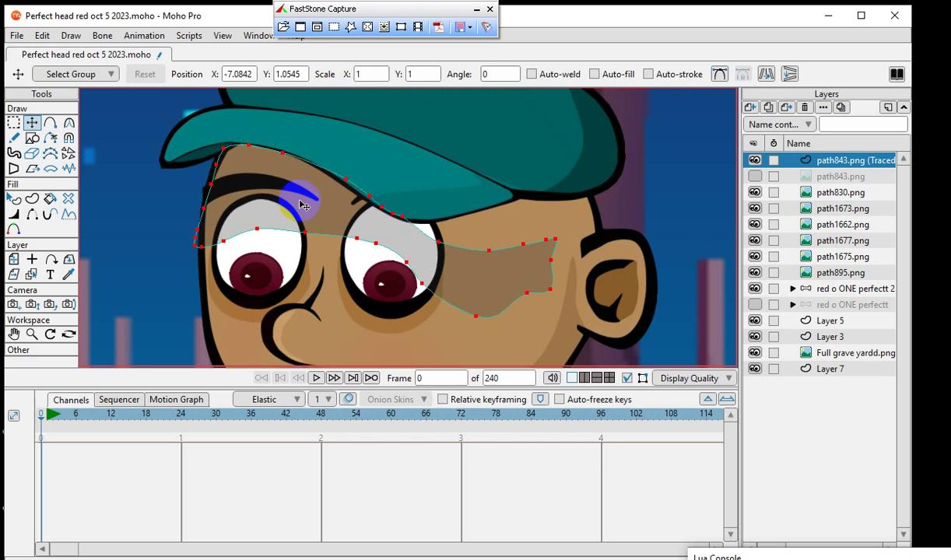
{"action": "left_click_drag", "start_coordinate": [299, 204], "coordinate": [299, 206]}
Step: Scrub the animation to check the shadow against the moving head, return to frame 0, and shift the shape lower across the eyes
{"action": "scroll", "coordinate": [362, 218], "scroll_direction": "down", "scroll_amount": 6}
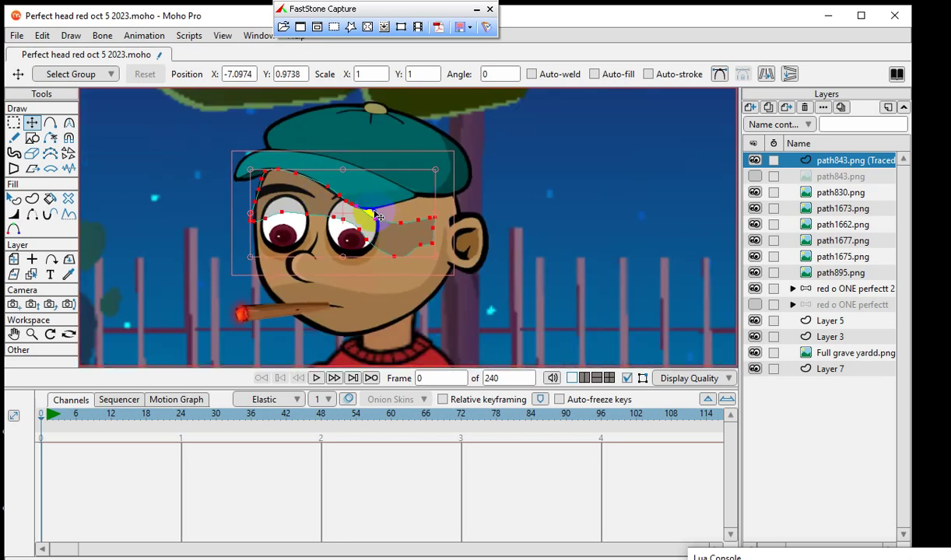
{"action": "left_click_drag", "start_coordinate": [99, 429], "coordinate": [471, 429]}
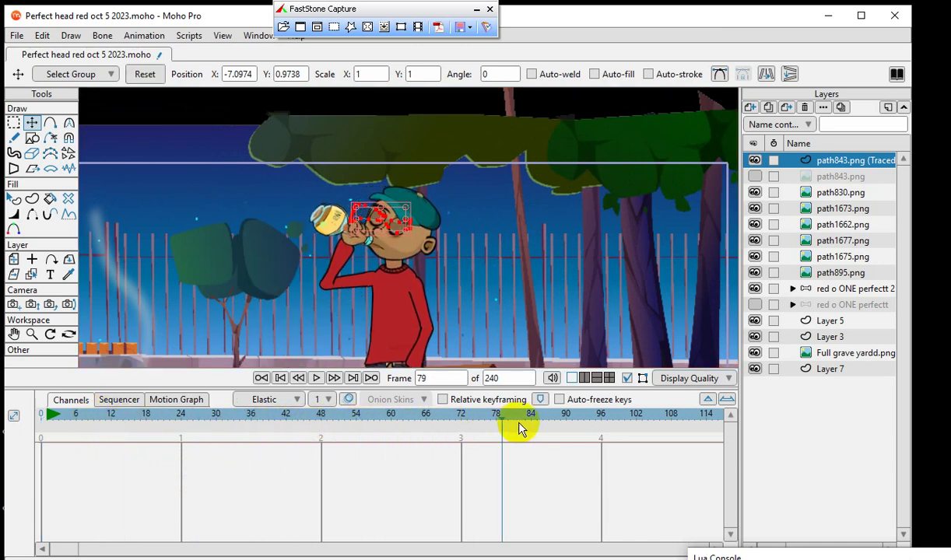
{"action": "left_click_drag", "start_coordinate": [572, 431], "coordinate": [21, 465]}
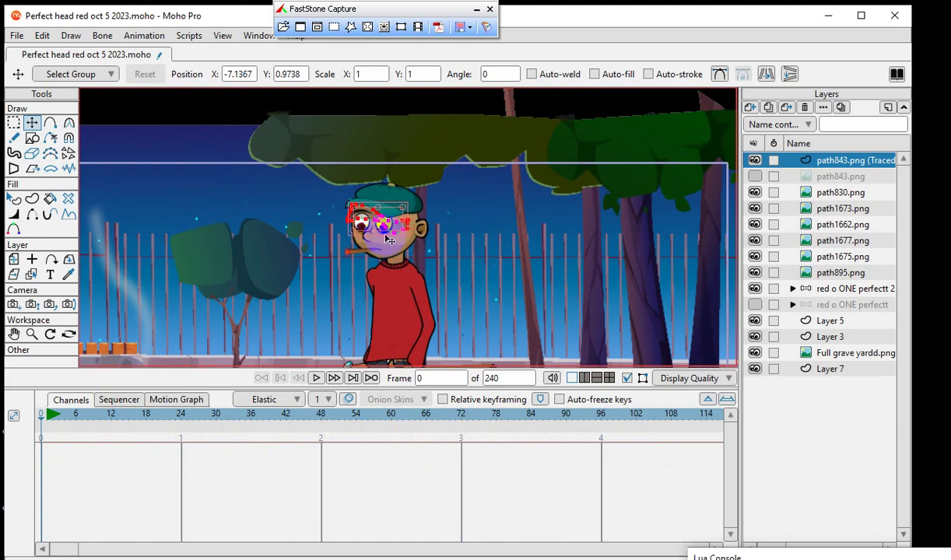
{"action": "scroll", "coordinate": [389, 238], "scroll_direction": "up", "scroll_amount": 8}
{"action": "scroll", "coordinate": [388, 245], "scroll_direction": "up", "scroll_amount": 1}
{"action": "mouse_move", "coordinate": [293, 169]}
{"action": "left_mouse_down"}
{"action": "mouse_move", "coordinate": [287, 162]}
{"action": "mouse_move", "coordinate": [302, 207]}
{"action": "mouse_move", "coordinate": [319, 219]}
{"action": "mouse_move", "coordinate": [308, 217]}
{"action": "left_mouse_up"}
{"action": "scroll", "coordinate": [513, 238], "scroll_direction": "down", "scroll_amount": 2}
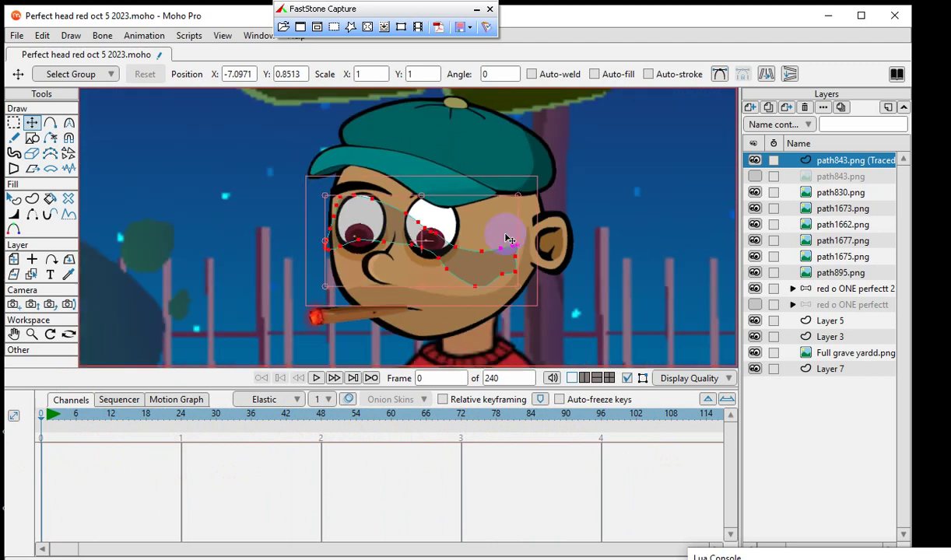
{"action": "scroll", "coordinate": [516, 306], "scroll_direction": "up", "scroll_amount": 2}
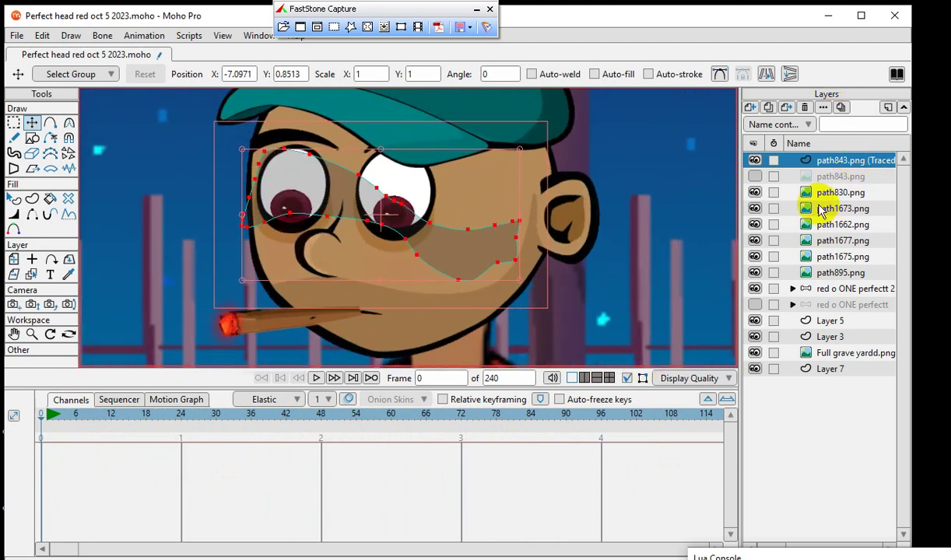
Step: Rename the traced path843.png layer as FACE SHADOW 1
{"action": "double_click", "coordinate": [852, 162]}
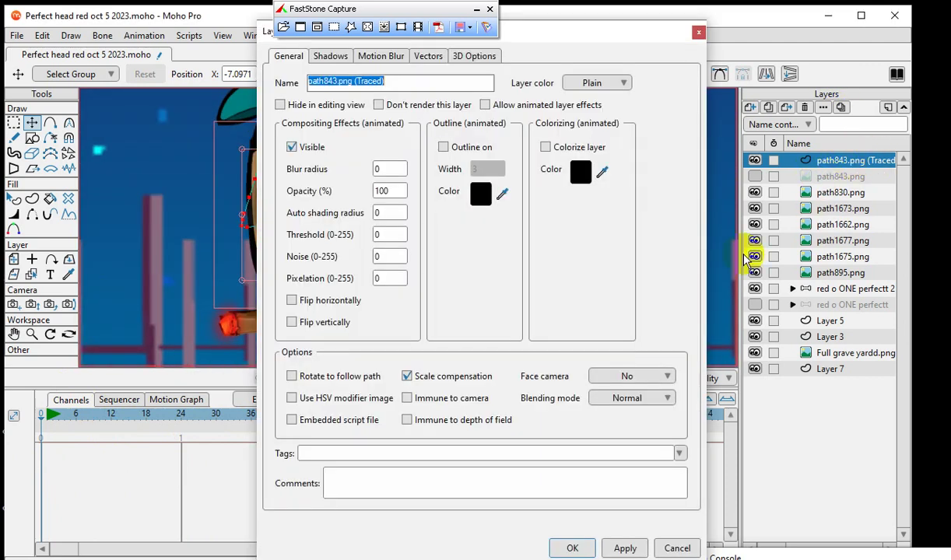
{"action": "type", "text": "G"}
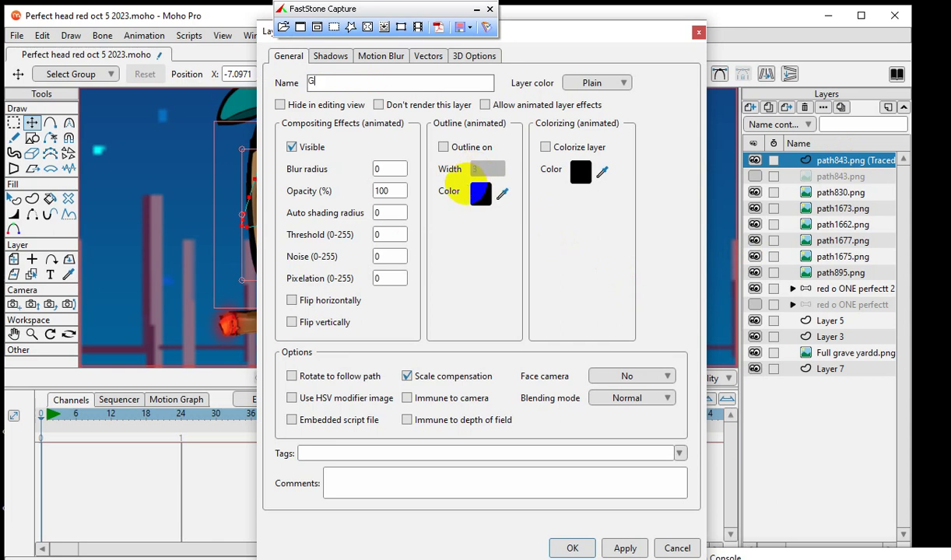
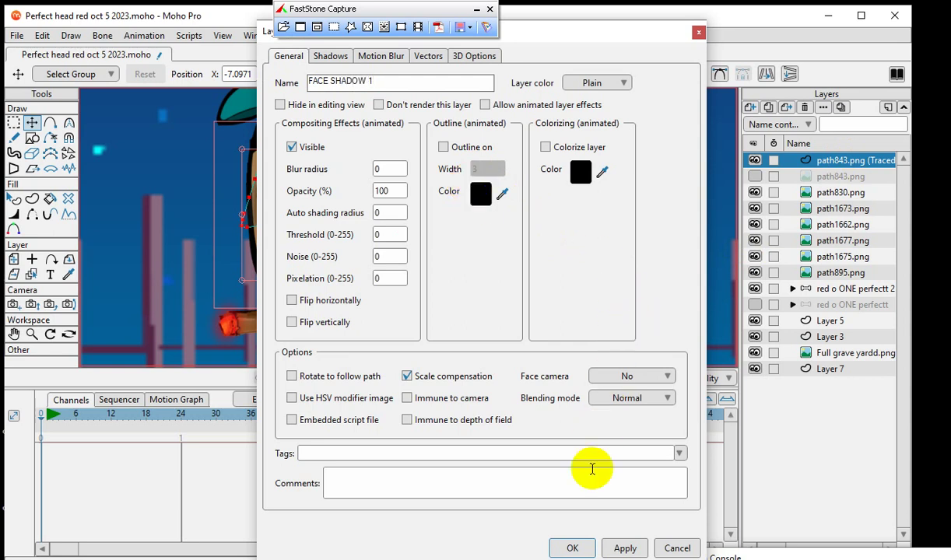
{"action": "left_click", "coordinate": [627, 549]}
{"action": "left_click", "coordinate": [570, 548]}
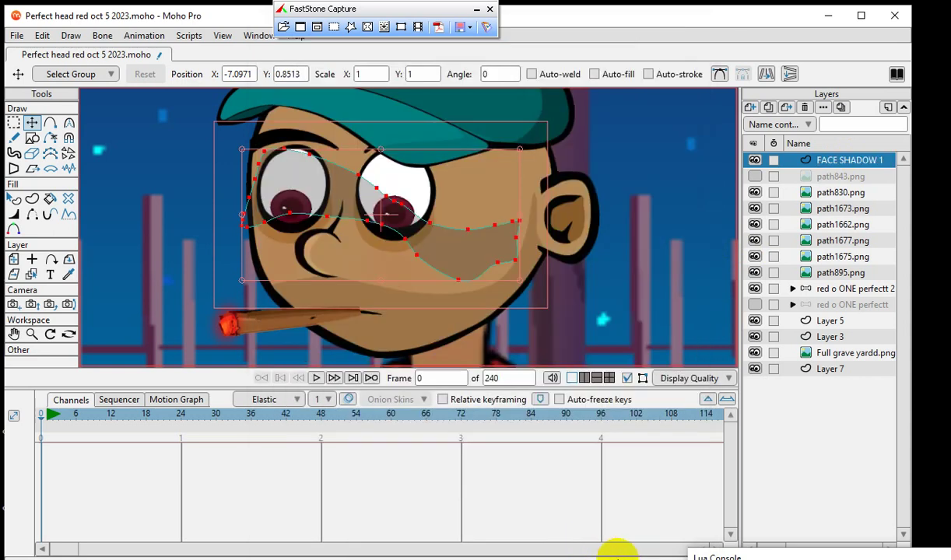
Step: Move the FACE SHADOW 1 layer into the Head group of red o ONE perfectt 2 and locate it among the head layers
{"action": "left_click", "coordinate": [793, 288]}
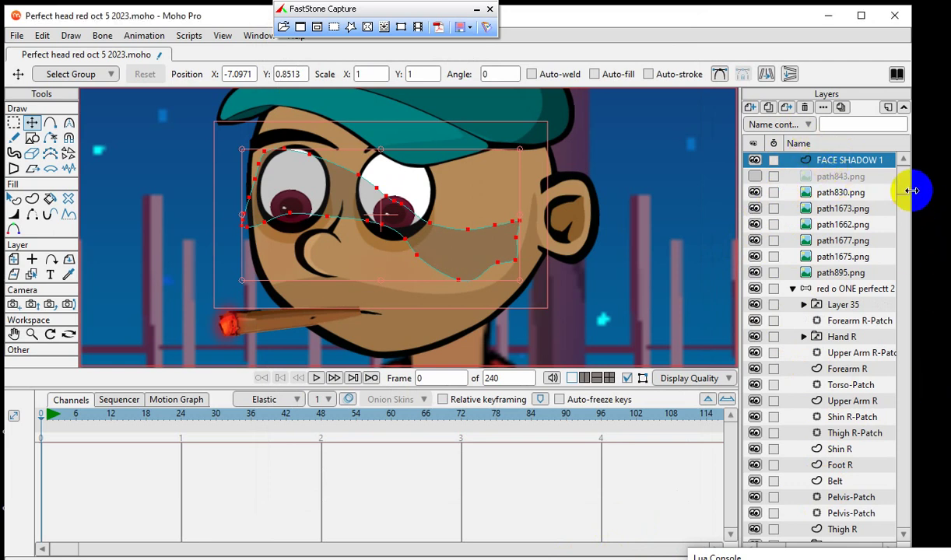
{"action": "left_click_drag", "start_coordinate": [840, 167], "coordinate": [812, 478]}
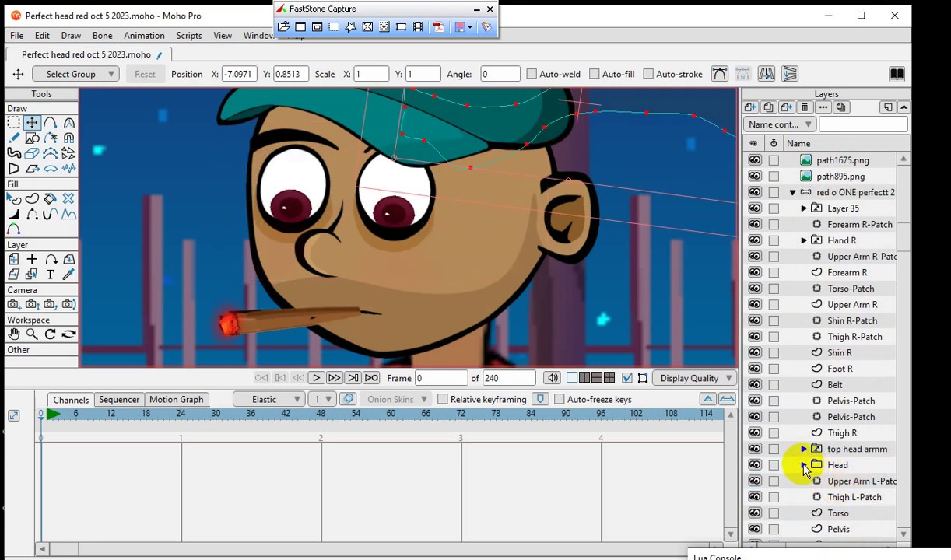
{"action": "left_click", "coordinate": [804, 465]}
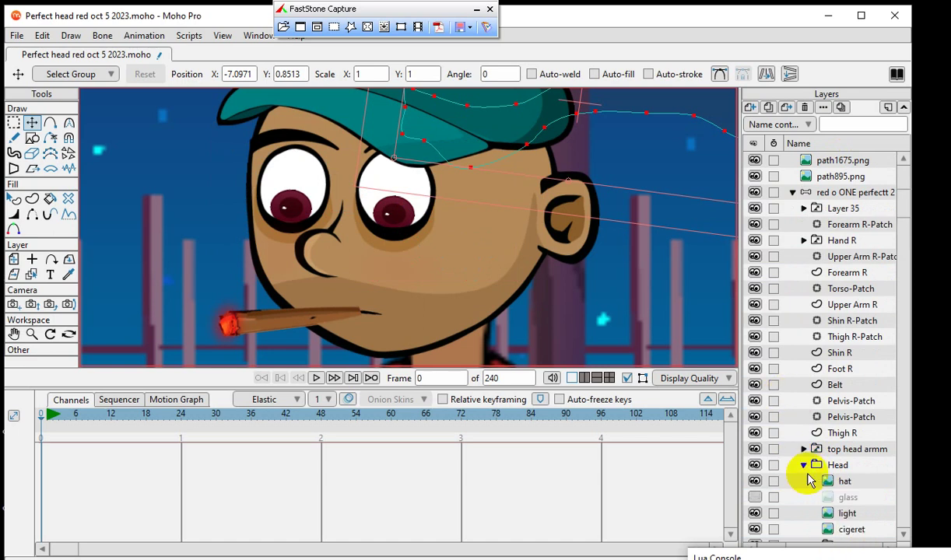
{"action": "scroll", "coordinate": [902, 204], "scroll_direction": "down", "scroll_amount": 10}
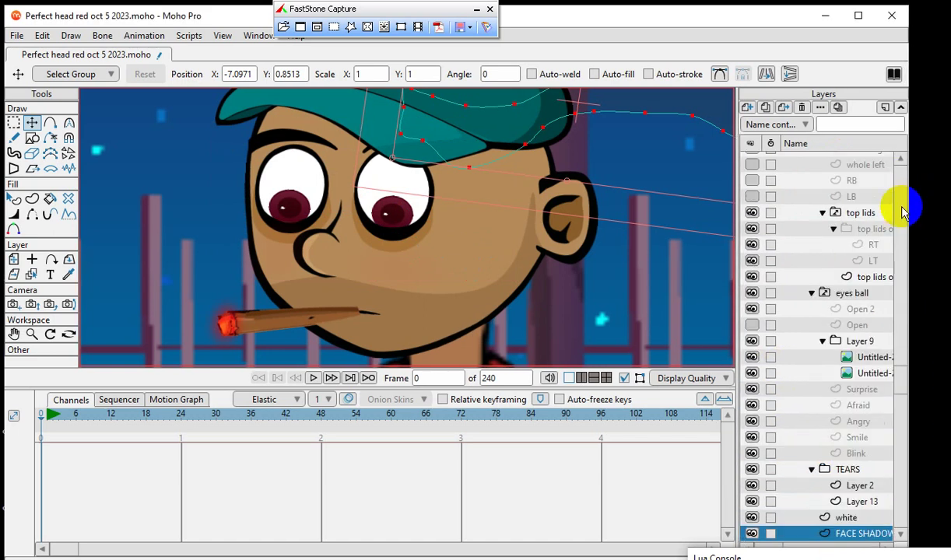
{"action": "left_click_drag", "start_coordinate": [902, 382], "coordinate": [899, 444]}
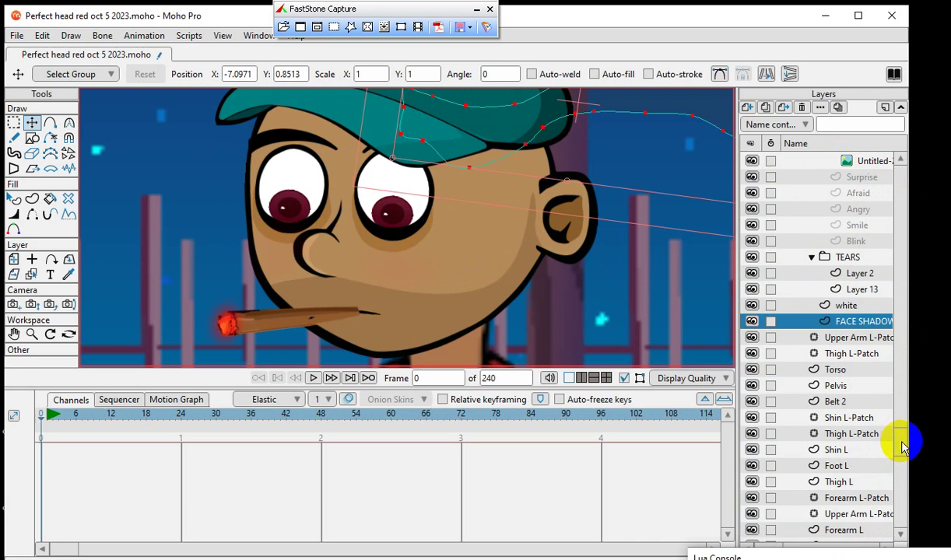
{"action": "left_click_drag", "start_coordinate": [902, 447], "coordinate": [877, 373]}
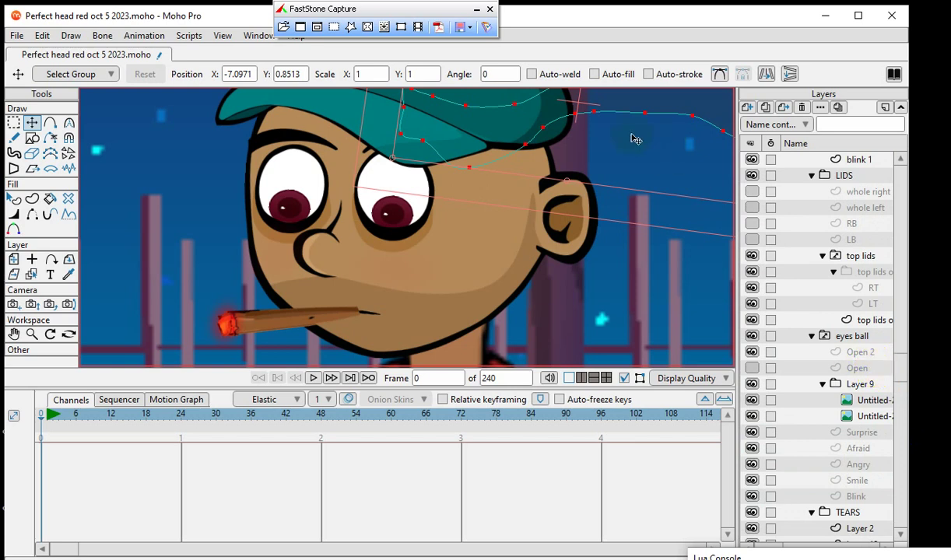
Step: Move the face shadow shape back onto the character's head and rotate it to lie across the hat and forehead
{"action": "left_click_drag", "start_coordinate": [625, 106], "coordinate": [440, 209]}
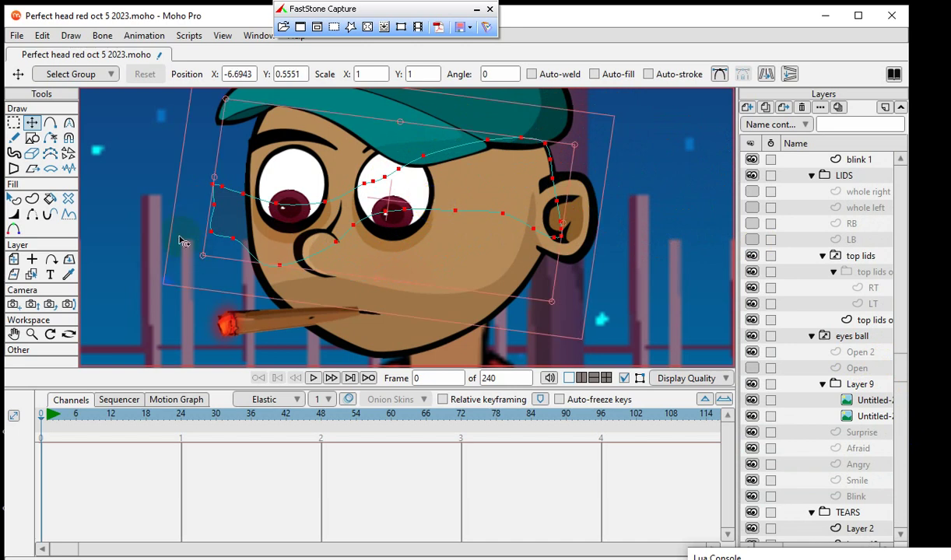
{"action": "left_click_drag", "start_coordinate": [217, 182], "coordinate": [298, 155]}
{"action": "left_click_drag", "start_coordinate": [487, 278], "coordinate": [489, 337]}
{"action": "scroll", "coordinate": [502, 203], "scroll_direction": "down", "scroll_amount": 1}
{"action": "left_click_drag", "start_coordinate": [593, 152], "coordinate": [589, 198]}
{"action": "scroll", "coordinate": [361, 298], "scroll_direction": "down", "scroll_amount": 2}
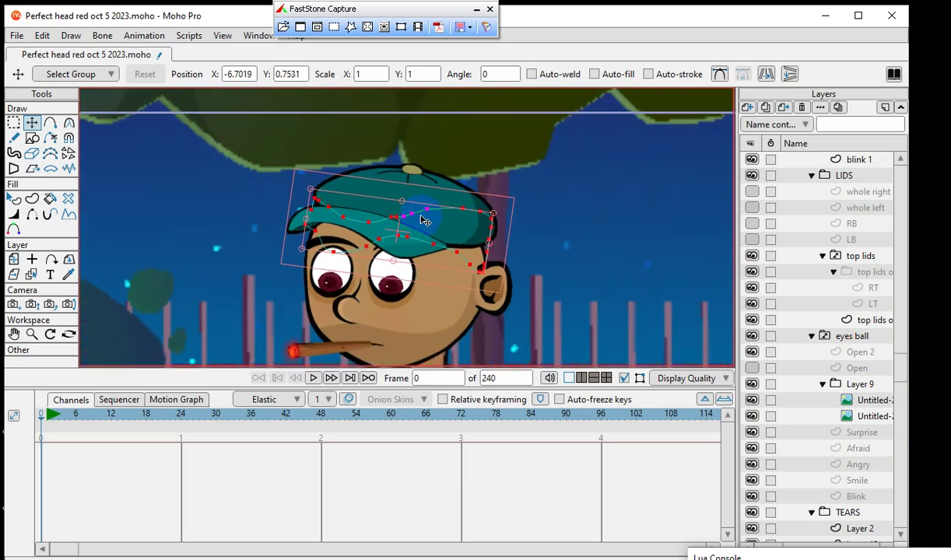
{"action": "scroll", "coordinate": [480, 250], "scroll_direction": "down", "scroll_amount": 2}
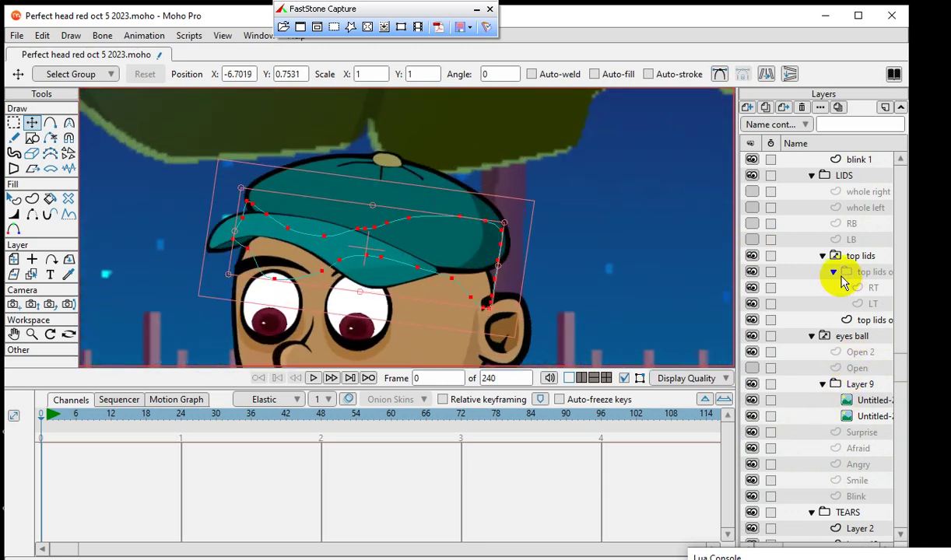
Step: Collapse the red o ONE perfectt 2 rig in the layer list and make it the active layer
{"action": "left_click_drag", "start_coordinate": [905, 372], "coordinate": [904, 170]}
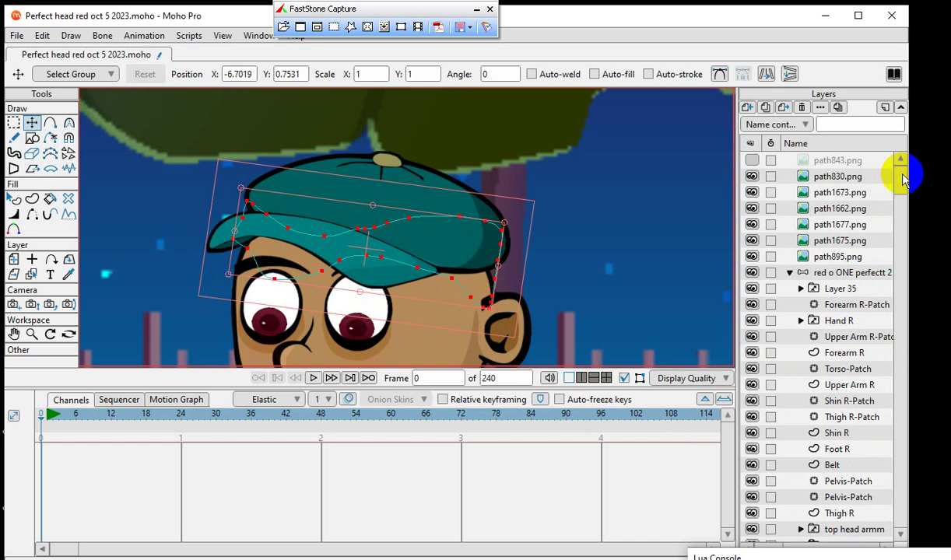
{"action": "left_click", "coordinate": [789, 274]}
{"action": "left_click", "coordinate": [513, 288]}
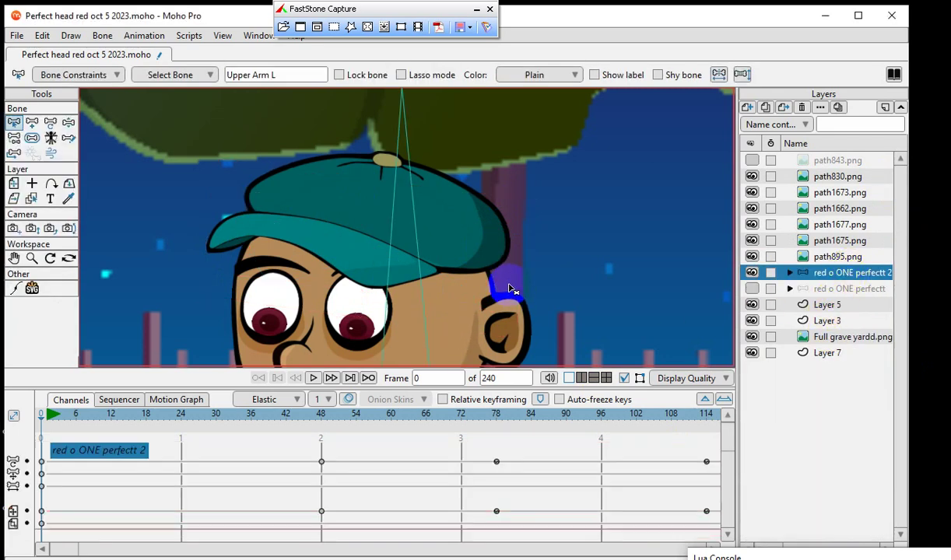
Step: Expand the red o ONE perfectt 2 rig and select its Head group to inspect the layers inside it
{"action": "scroll", "coordinate": [458, 223], "scroll_direction": "down", "scroll_amount": 3}
{"action": "scroll", "coordinate": [453, 284], "scroll_direction": "up", "scroll_amount": 5}
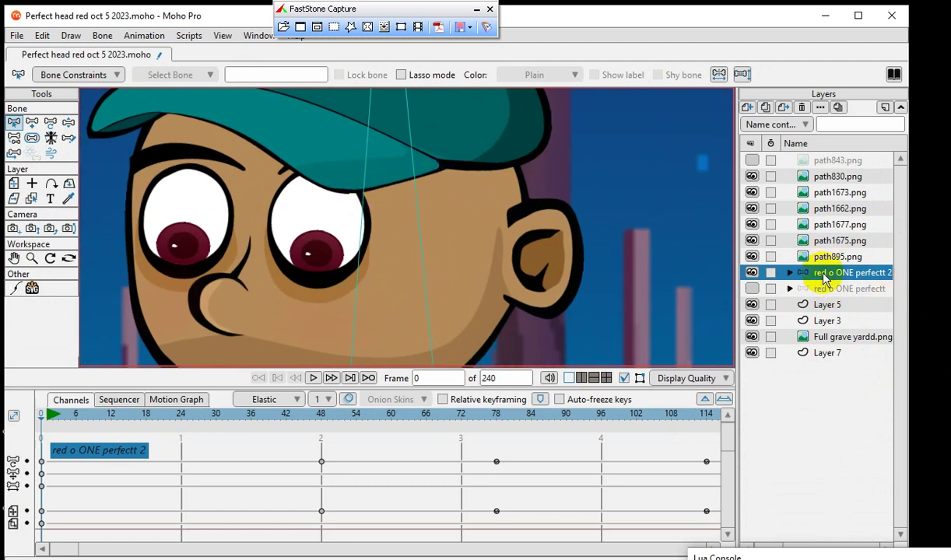
{"action": "scroll", "coordinate": [588, 225], "scroll_direction": "down", "scroll_amount": 5}
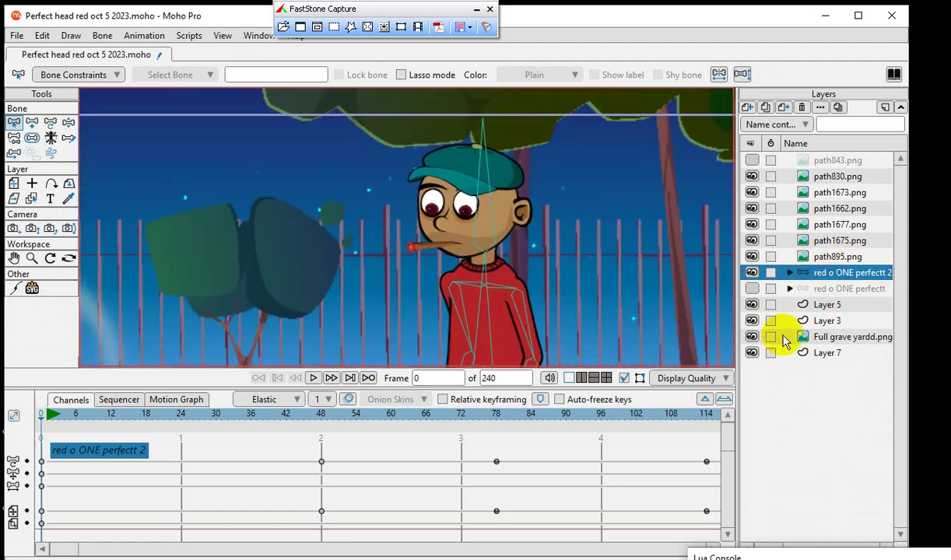
{"action": "left_click", "coordinate": [788, 273]}
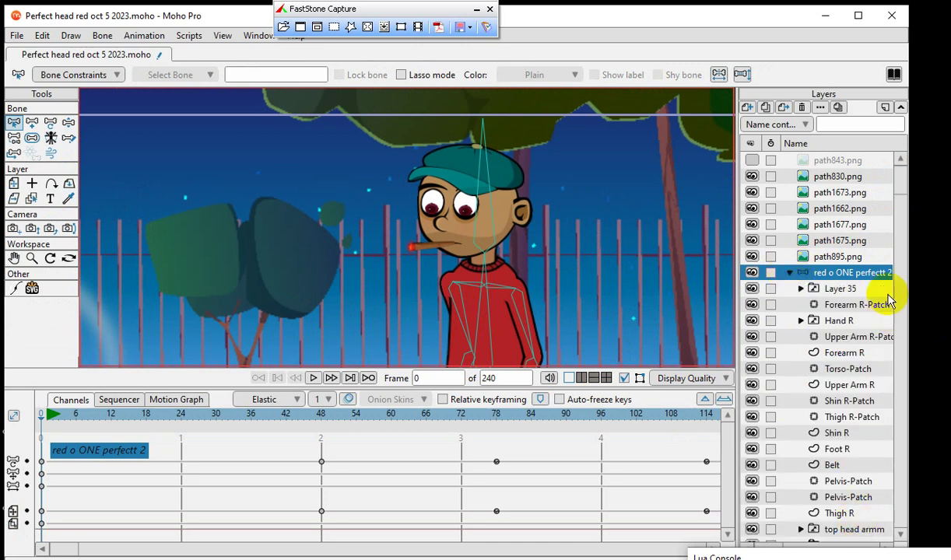
{"action": "left_click_drag", "start_coordinate": [904, 186], "coordinate": [899, 283]}
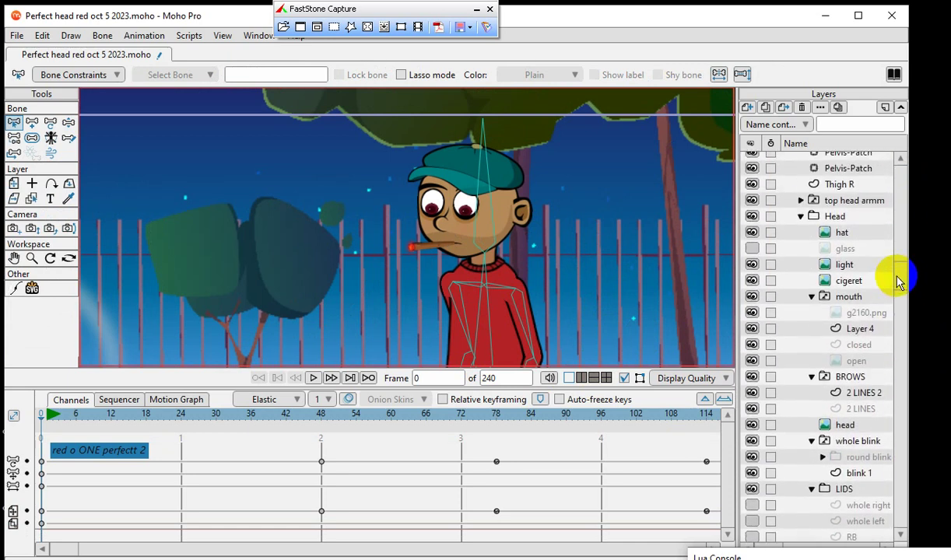
{"action": "left_click", "coordinate": [836, 218]}
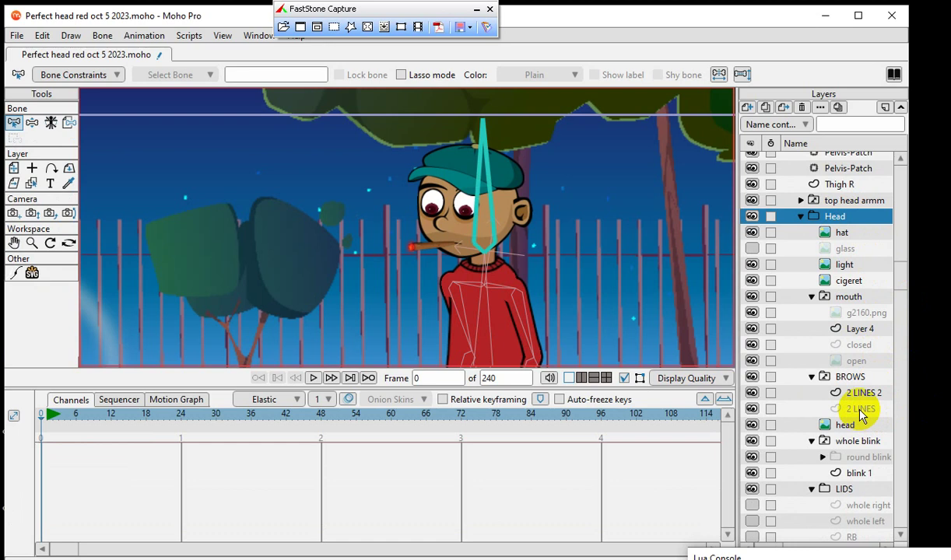
{"action": "left_click_drag", "start_coordinate": [898, 284], "coordinate": [882, 250]}
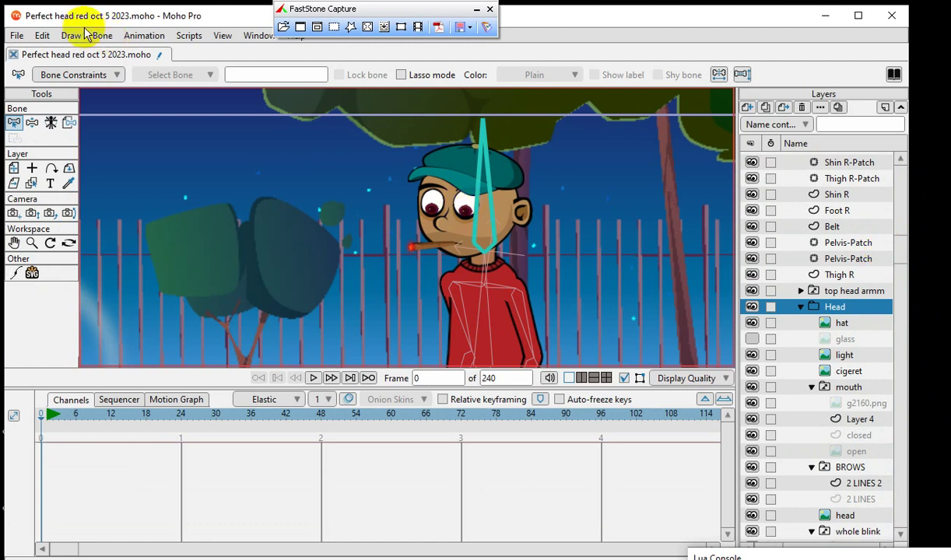
Step: Undo the last change and move the FACE SHADOW 1 layer to the top of the Head group, above hat
{"action": "left_click", "coordinate": [42, 36]}
{"action": "left_click", "coordinate": [49, 52]}
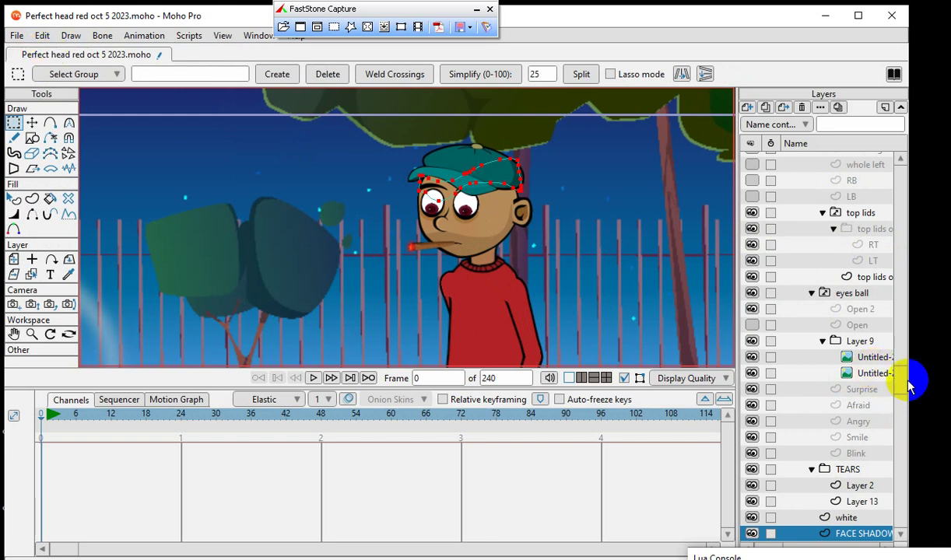
{"action": "scroll", "coordinate": [906, 392], "scroll_direction": "down", "scroll_amount": 5}
{"action": "scroll", "coordinate": [903, 403], "scroll_direction": "up", "scroll_amount": 2}
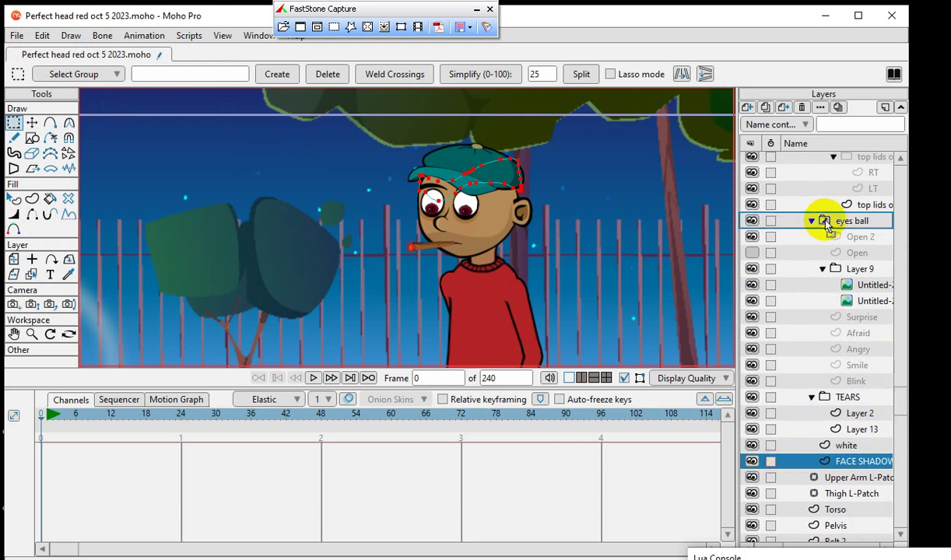
{"action": "scroll", "coordinate": [832, 159], "scroll_direction": "up", "scroll_amount": 1}
{"action": "scroll", "coordinate": [823, 152], "scroll_direction": "up", "scroll_amount": 4}
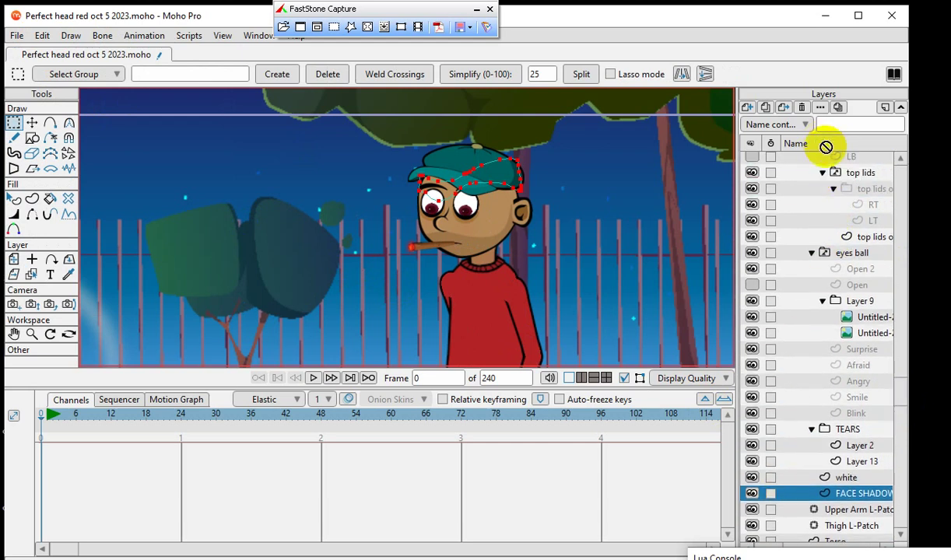
{"action": "scroll", "coordinate": [821, 152], "scroll_direction": "up", "scroll_amount": 1}
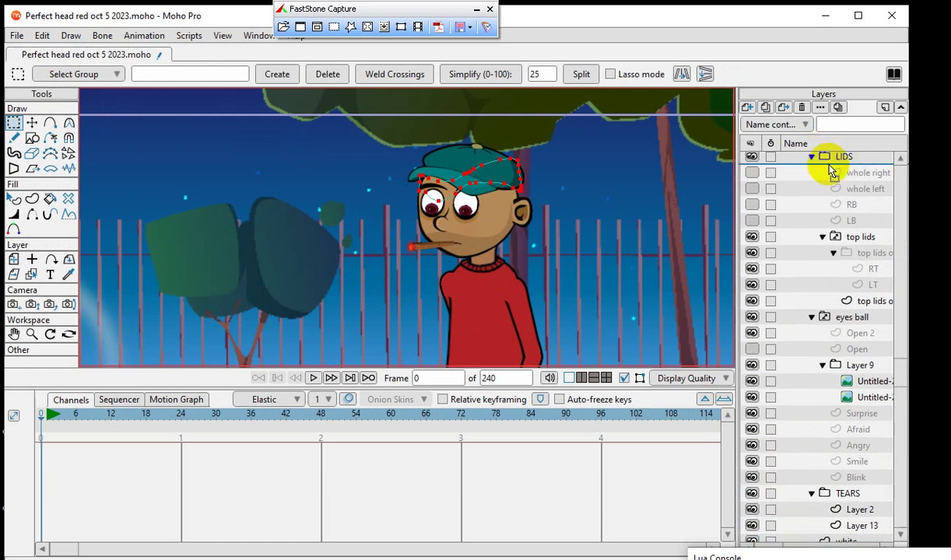
{"action": "scroll", "coordinate": [825, 144], "scroll_direction": "up", "scroll_amount": 2}
{"action": "scroll", "coordinate": [825, 153], "scroll_direction": "up", "scroll_amount": 10}
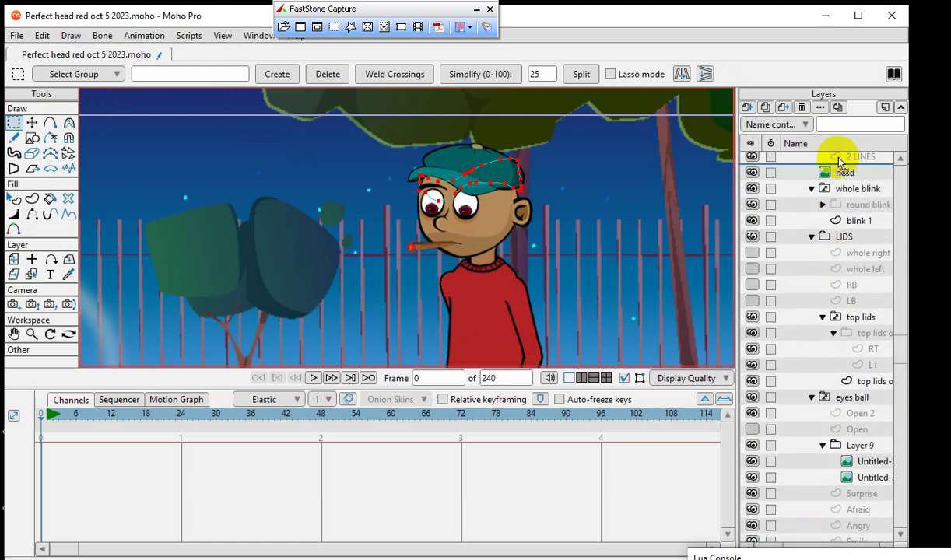
{"action": "scroll", "coordinate": [820, 152], "scroll_direction": "up", "scroll_amount": 1}
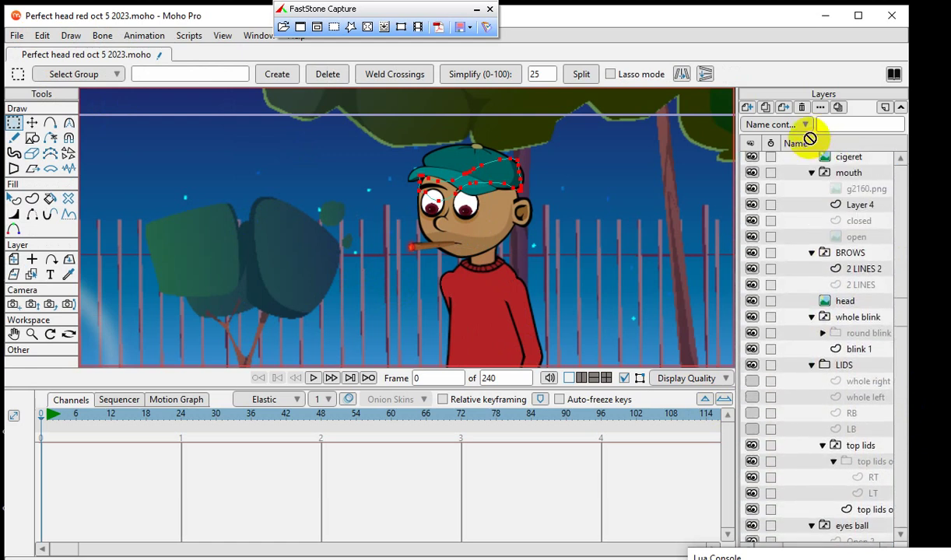
{"action": "left_click_drag", "start_coordinate": [811, 161], "coordinate": [835, 260]}
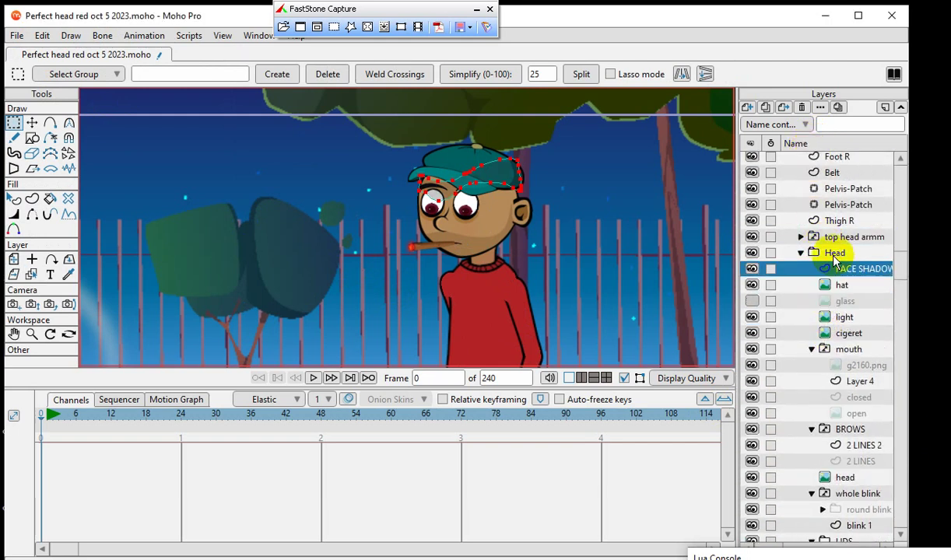
Step: Deselect the face shadow's points and adjust a single point on its lower edge with Transform Points, keeping the layer's name
{"action": "left_click", "coordinate": [486, 148]}
{"action": "scroll", "coordinate": [490, 162], "scroll_direction": "up", "scroll_amount": 3}
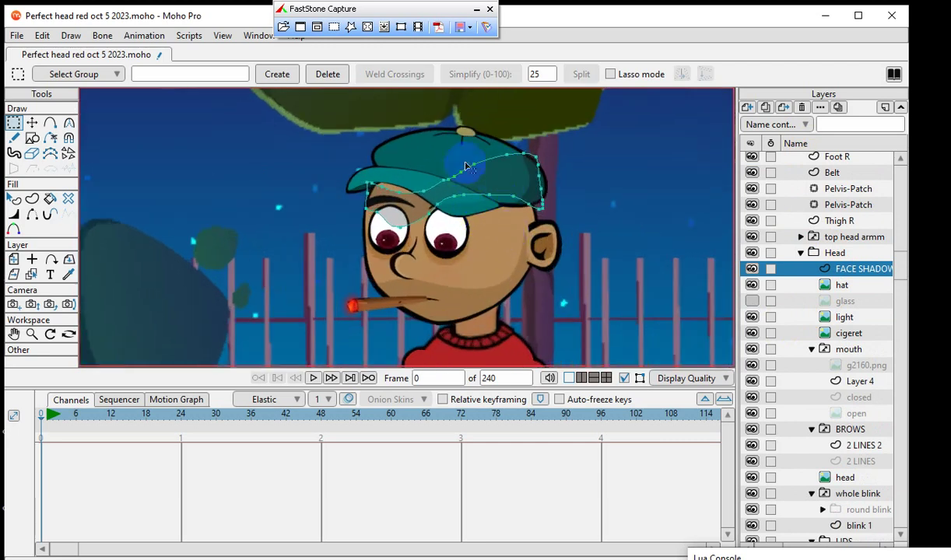
{"action": "left_click", "coordinate": [32, 123]}
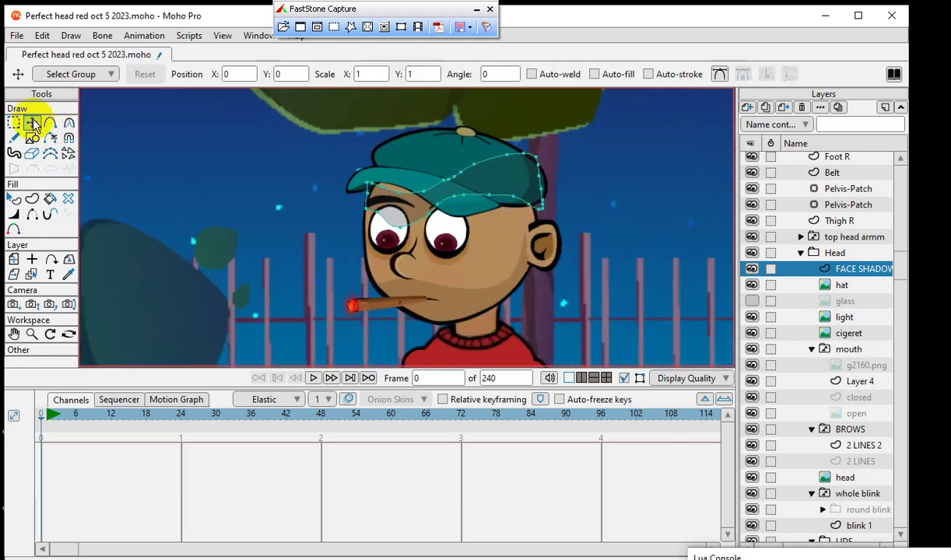
{"action": "left_click_drag", "start_coordinate": [535, 180], "coordinate": [516, 190]}
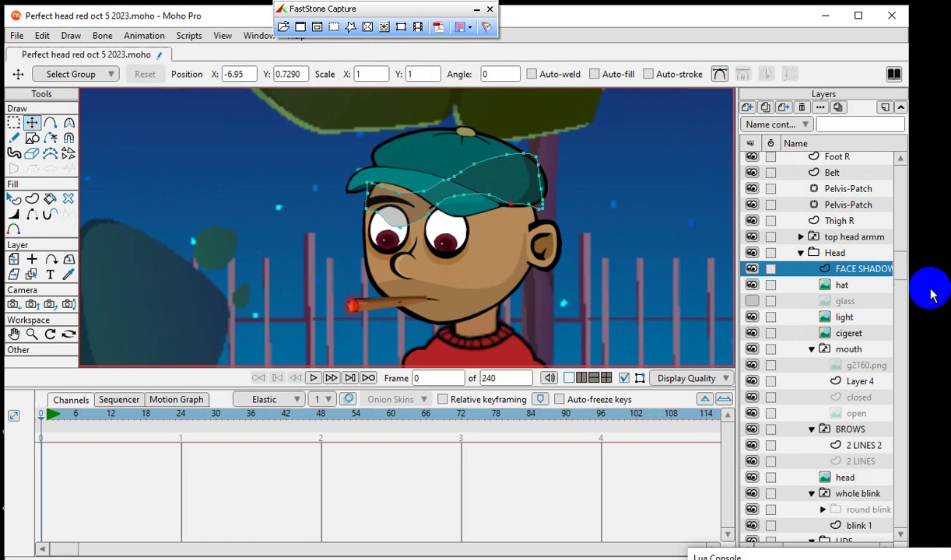
{"action": "double_click", "coordinate": [842, 267]}
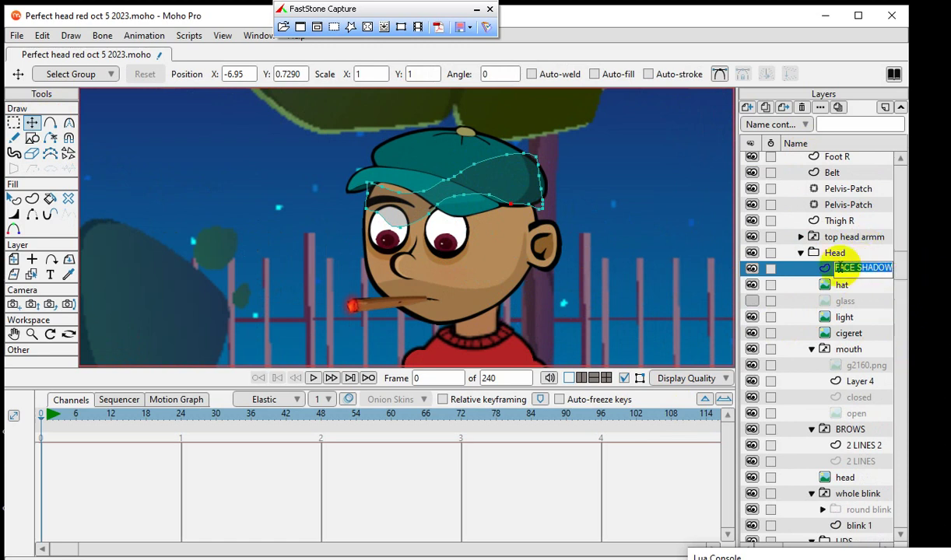
{"action": "key", "text": "Return"}
Step: Select the red o ONE perfectt 2 rig and check the face shadow at frames 91 and 289, returning to frame 0
{"action": "left_click_drag", "start_coordinate": [902, 272], "coordinate": [900, 160]}
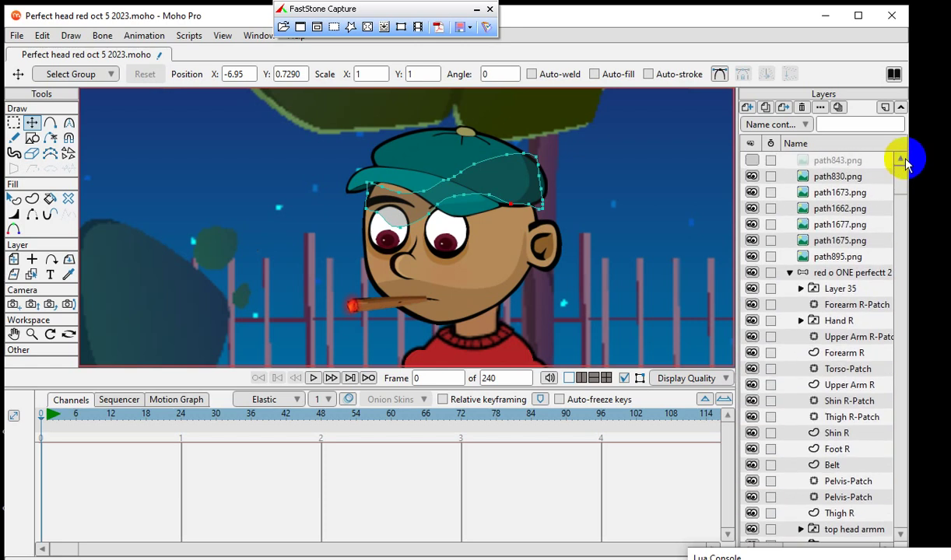
{"action": "left_click", "coordinate": [852, 274]}
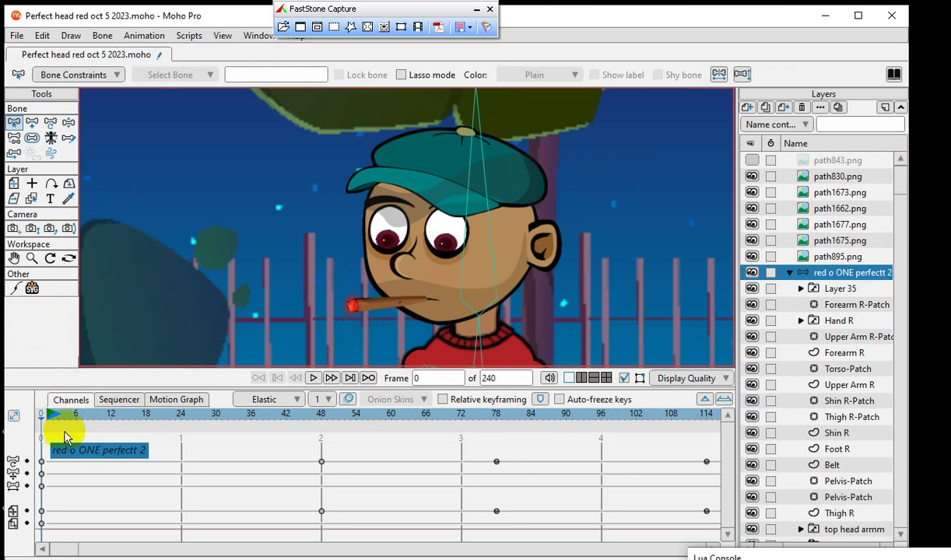
{"action": "left_click_drag", "start_coordinate": [65, 419], "coordinate": [572, 430]}
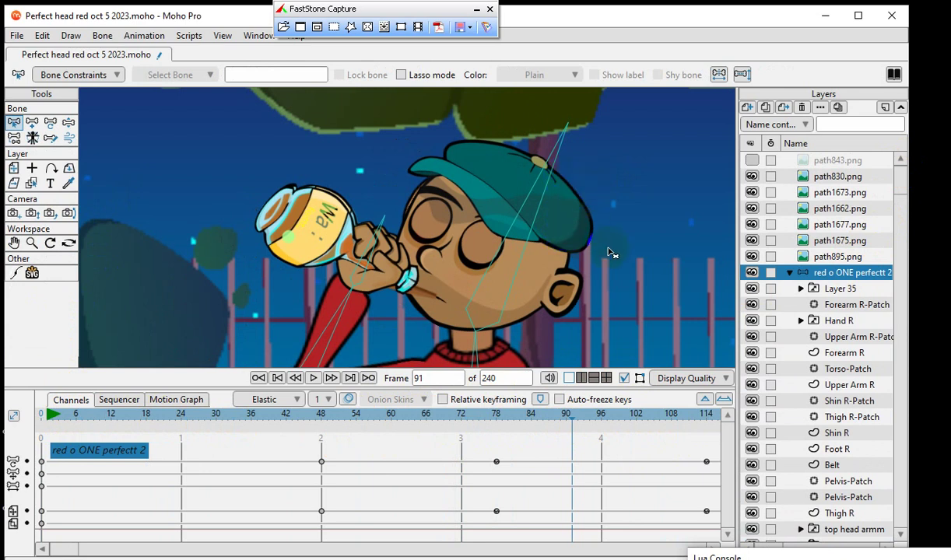
{"action": "scroll", "coordinate": [570, 197], "scroll_direction": "up", "scroll_amount": 5}
{"action": "scroll", "coordinate": [530, 235], "scroll_direction": "down", "scroll_amount": 2}
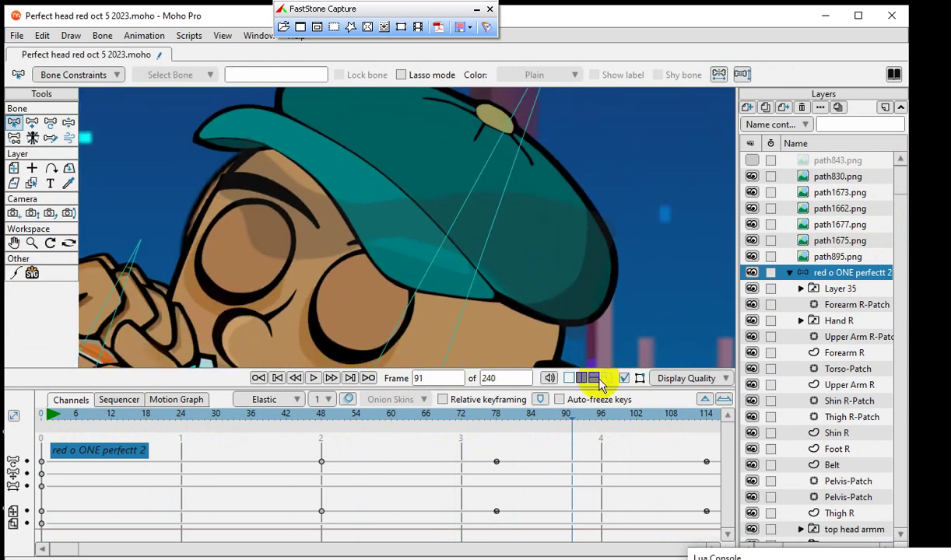
{"action": "left_click_drag", "start_coordinate": [577, 423], "coordinate": [781, 483]}
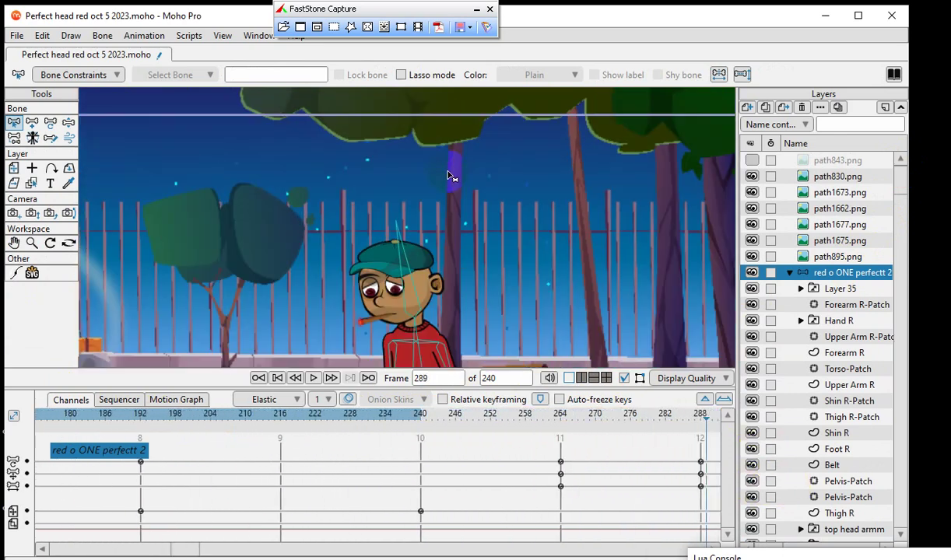
{"action": "scroll", "coordinate": [445, 322], "scroll_direction": "up", "scroll_amount": 5}
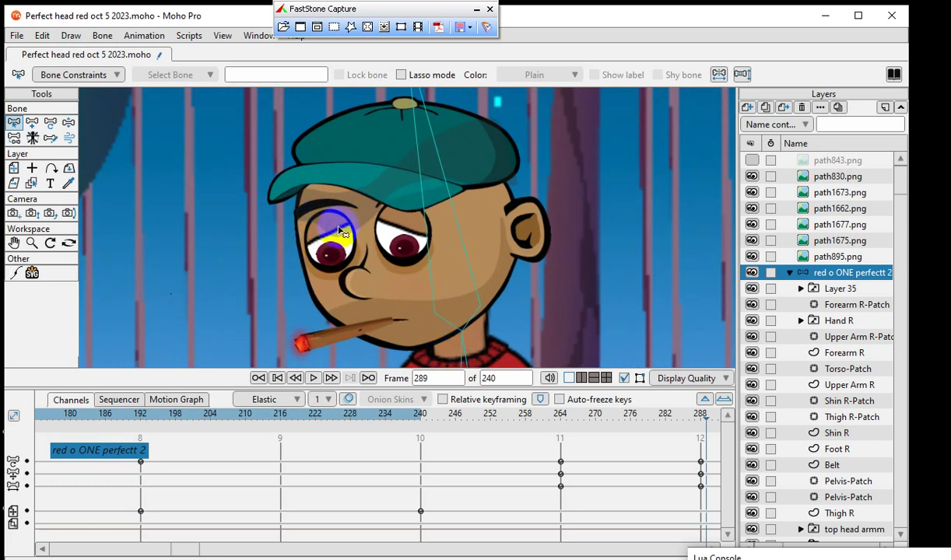
{"action": "scroll", "coordinate": [351, 163], "scroll_direction": "up", "scroll_amount": 5}
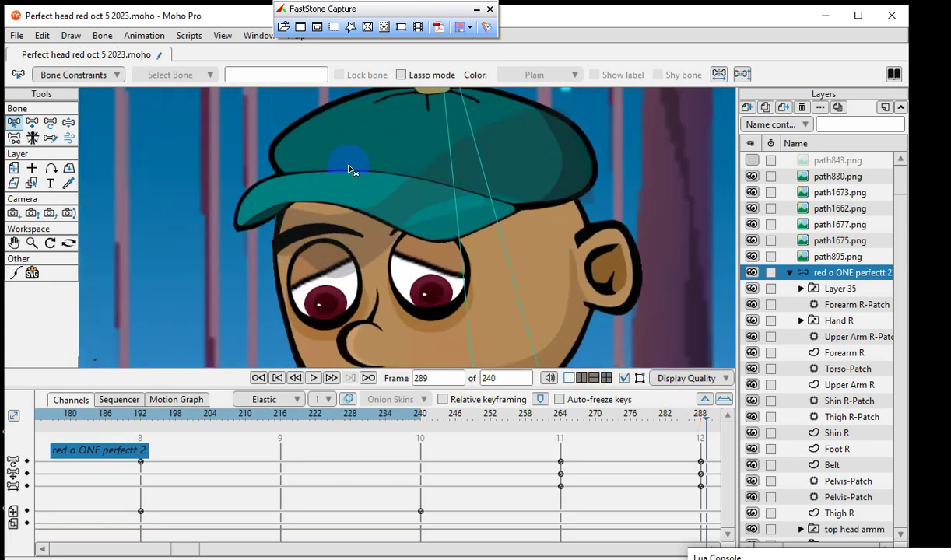
{"action": "scroll", "coordinate": [346, 211], "scroll_direction": "down", "scroll_amount": 10}
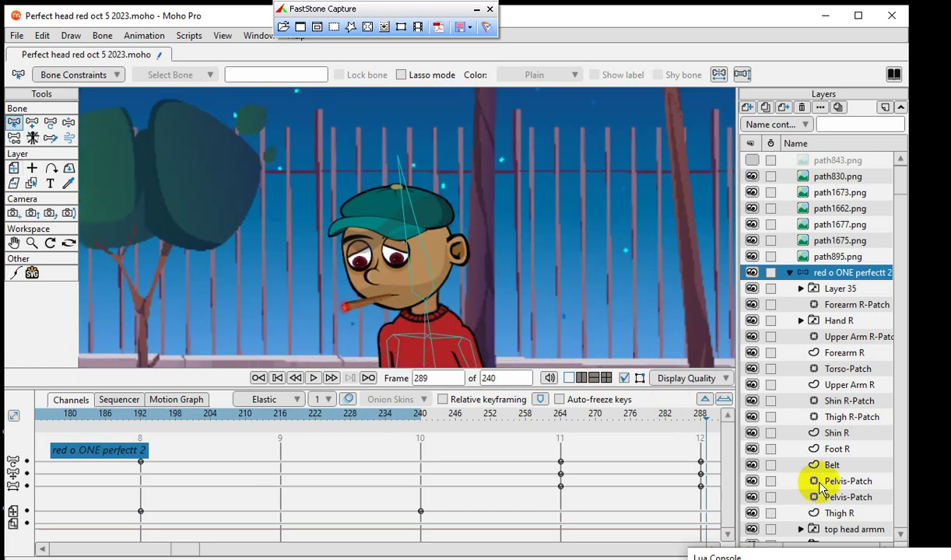
{"action": "left_click_drag", "start_coordinate": [707, 418], "coordinate": [1, 447]}
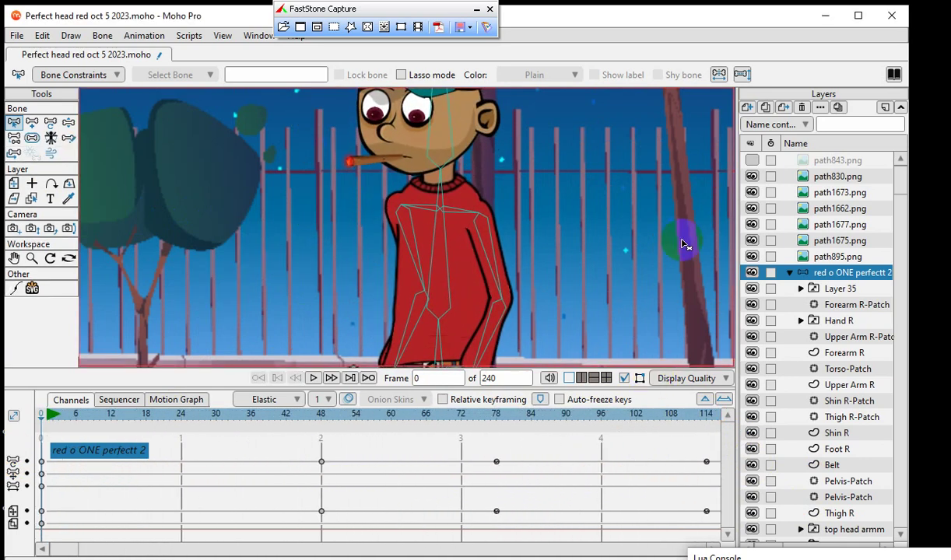
Step: Make the path843.png layer visible and shift it slightly to X 2.8447, Y 0.3524 with Transform Layer
{"action": "scroll", "coordinate": [420, 286], "scroll_direction": "down", "scroll_amount": 8}
{"action": "scroll", "coordinate": [529, 312], "scroll_direction": "up", "scroll_amount": 4}
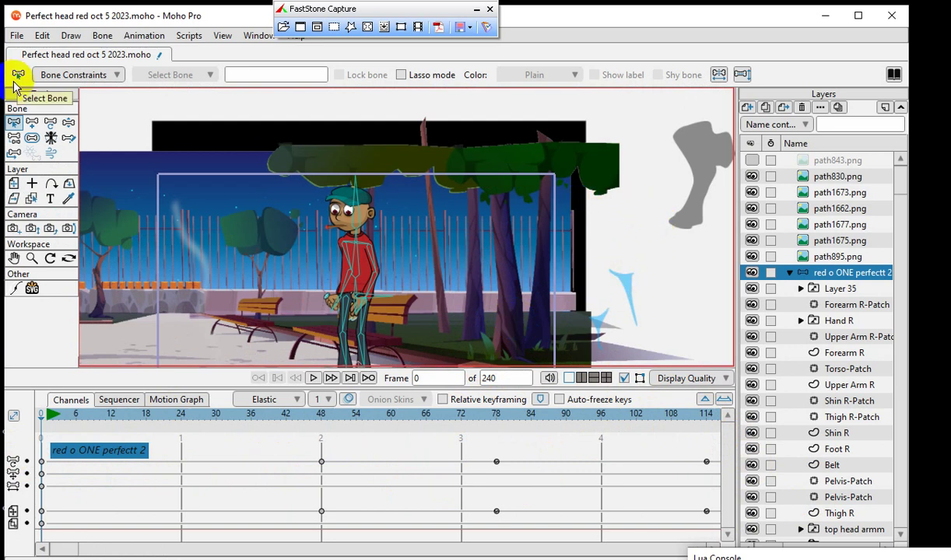
{"action": "left_click", "coordinate": [14, 185]}
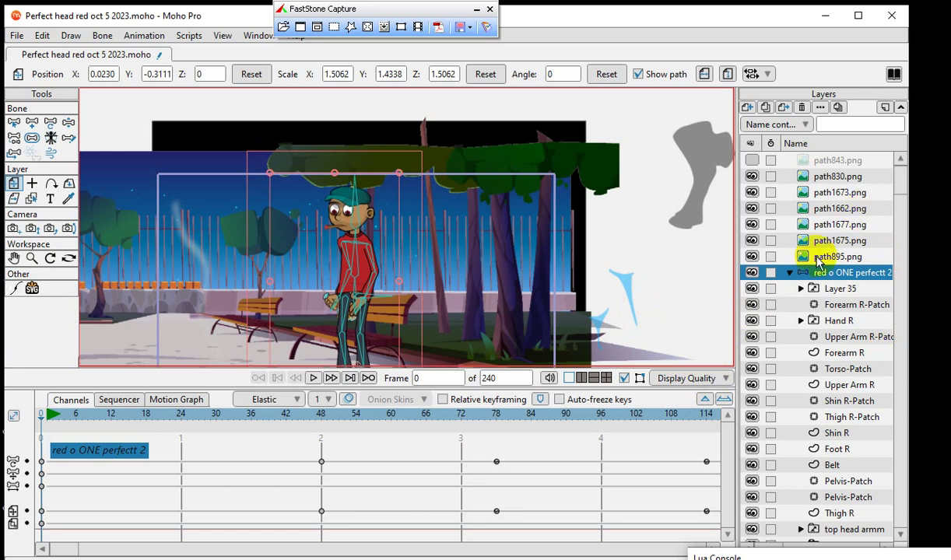
{"action": "left_click", "coordinate": [846, 160]}
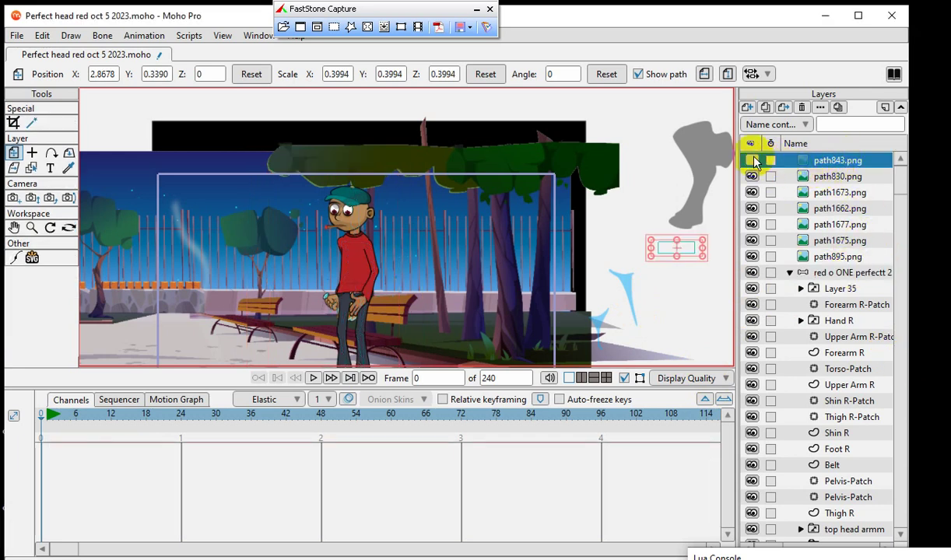
{"action": "scroll", "coordinate": [684, 265], "scroll_direction": "up", "scroll_amount": 6}
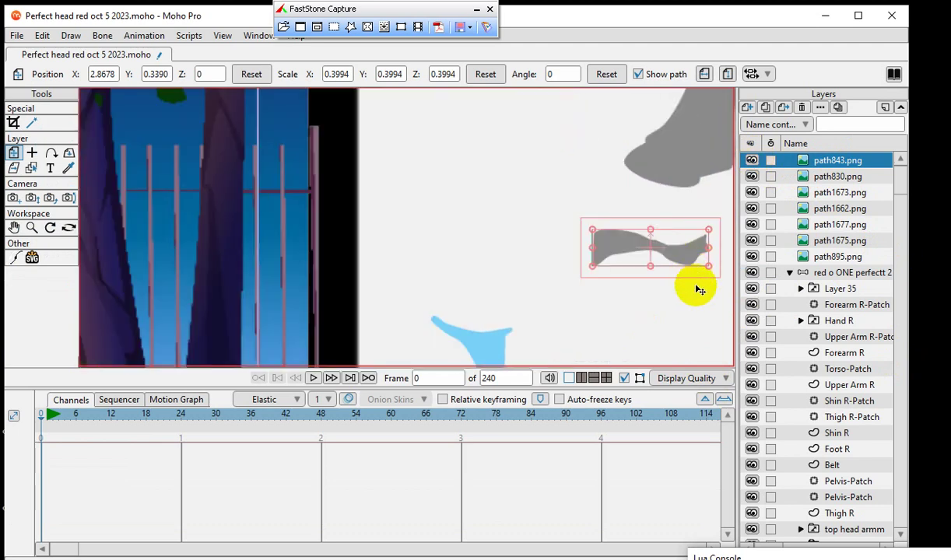
{"action": "scroll", "coordinate": [351, 227], "scroll_direction": "down", "scroll_amount": 4}
{"action": "scroll", "coordinate": [378, 221], "scroll_direction": "up", "scroll_amount": 6}
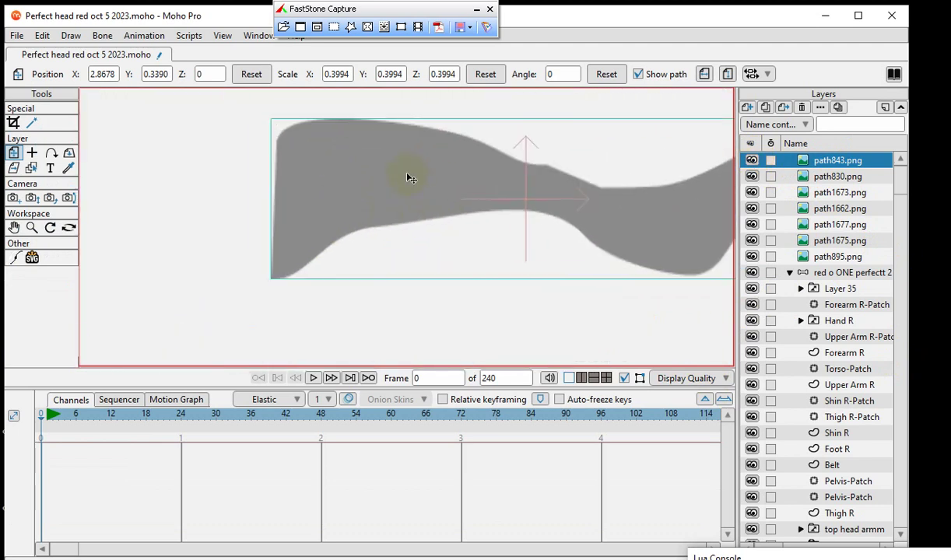
{"action": "left_click_drag", "start_coordinate": [311, 266], "coordinate": [248, 188]}
{"action": "scroll", "coordinate": [645, 171], "scroll_direction": "down", "scroll_amount": 10}
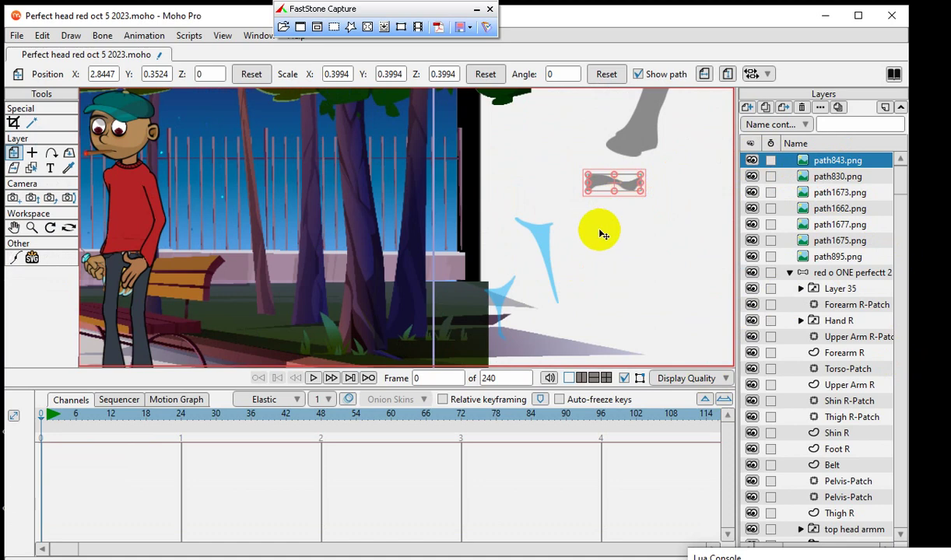
{"action": "scroll", "coordinate": [615, 296], "scroll_direction": "up", "scroll_amount": 5}
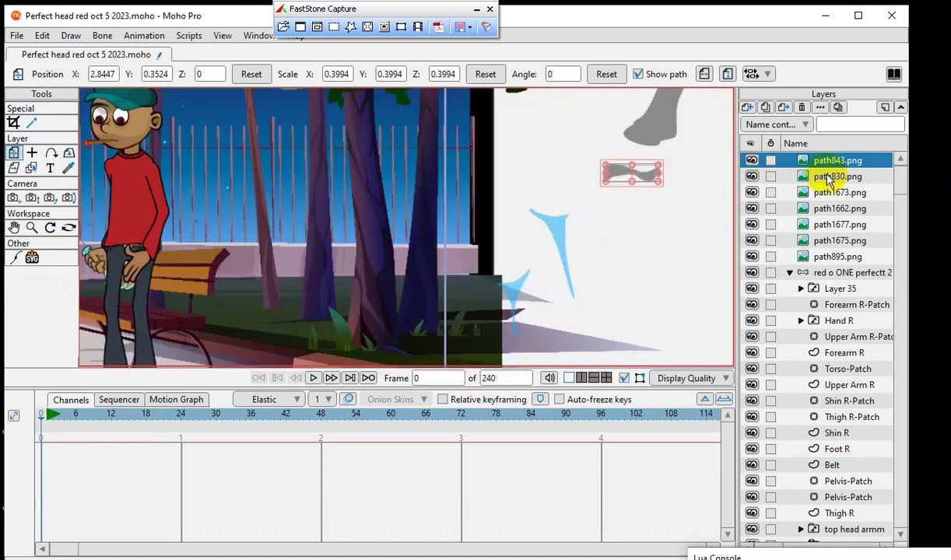
Step: Try the path1677.png tear shape on the character's face, positioning it beneath the eye nearest the ear
{"action": "left_click", "coordinate": [802, 176]}
{"action": "left_click", "coordinate": [787, 209]}
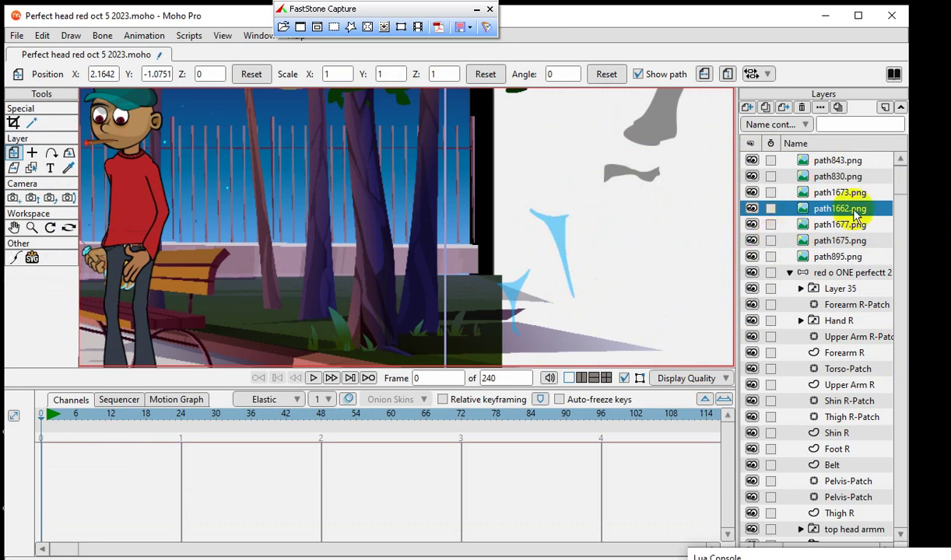
{"action": "left_click", "coordinate": [867, 224]}
{"action": "left_click_drag", "start_coordinate": [520, 301], "coordinate": [129, 144]}
{"action": "scroll", "coordinate": [531, 318], "scroll_direction": "down", "scroll_amount": 3}
{"action": "scroll", "coordinate": [279, 210], "scroll_direction": "up", "scroll_amount": 7}
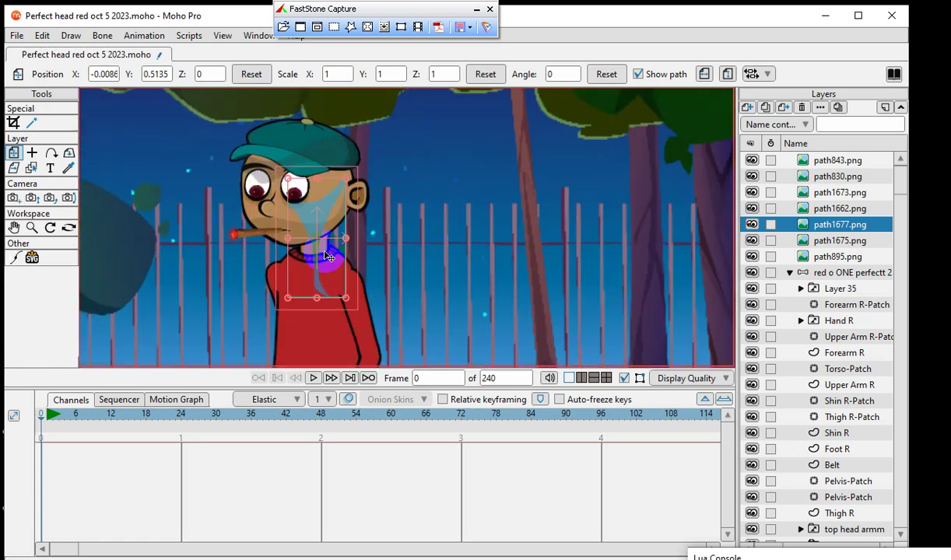
{"action": "scroll", "coordinate": [324, 255], "scroll_direction": "up", "scroll_amount": 5}
{"action": "left_click_drag", "start_coordinate": [354, 260], "coordinate": [318, 217]}
{"action": "scroll", "coordinate": [387, 276], "scroll_direction": "up", "scroll_amount": 2}
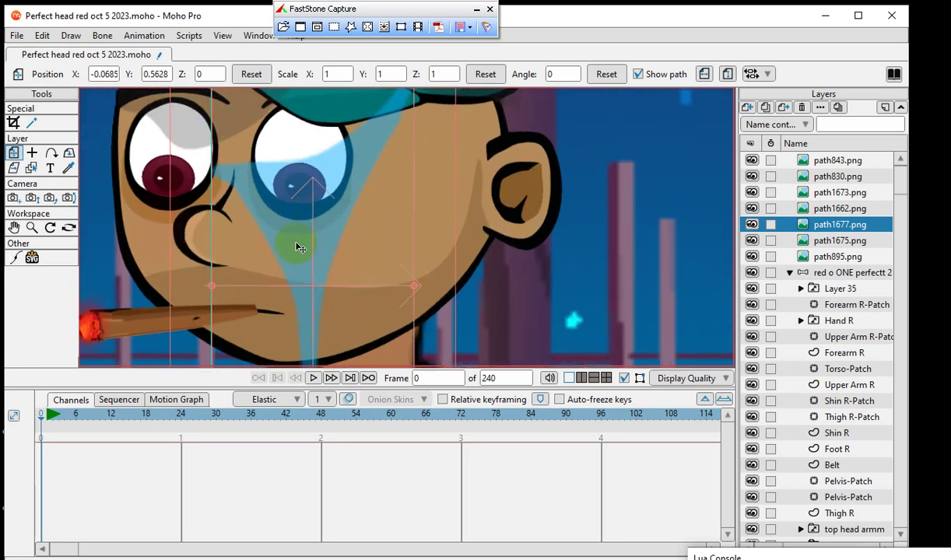
Step: Move the path1677.png tear shape off the character to the empty area beside the scene, at X 3.2113, Y -0.0587
{"action": "scroll", "coordinate": [298, 248], "scroll_direction": "down", "scroll_amount": 10}
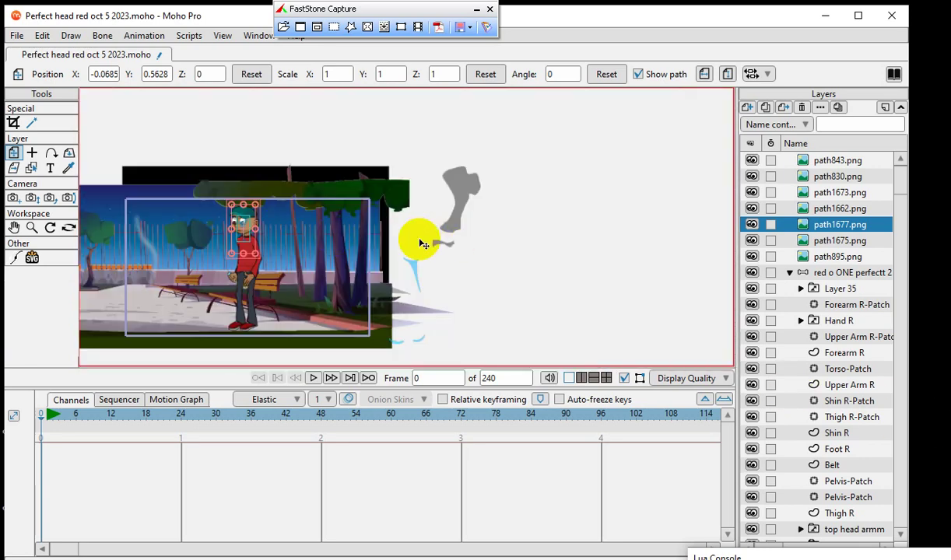
{"action": "scroll", "coordinate": [423, 245], "scroll_direction": "up", "scroll_amount": 4}
{"action": "left_click_drag", "start_coordinate": [570, 274], "coordinate": [610, 267]}
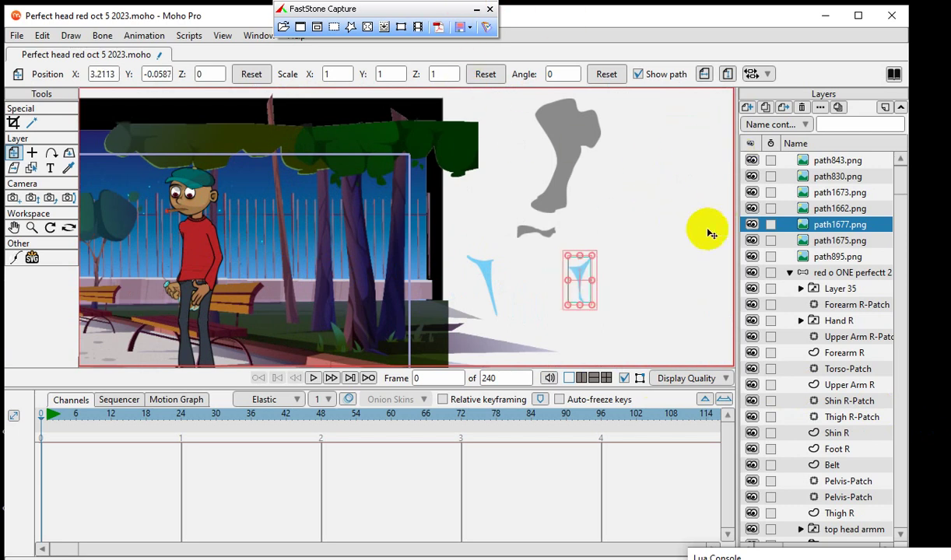
{"action": "scroll", "coordinate": [609, 245], "scroll_direction": "down", "scroll_amount": 3}
{"action": "scroll", "coordinate": [508, 255], "scroll_direction": "up", "scroll_amount": 2}
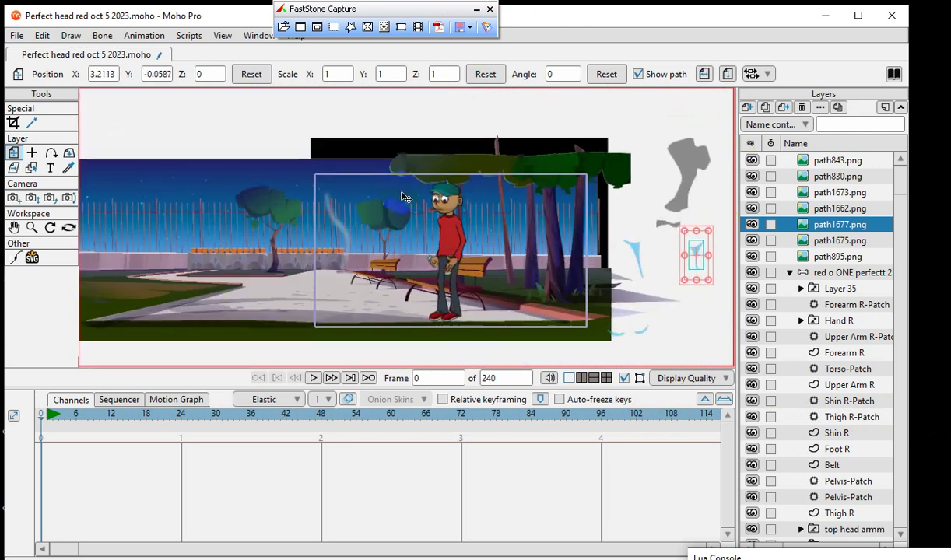
{"action": "scroll", "coordinate": [420, 194], "scroll_direction": "up", "scroll_amount": 2}
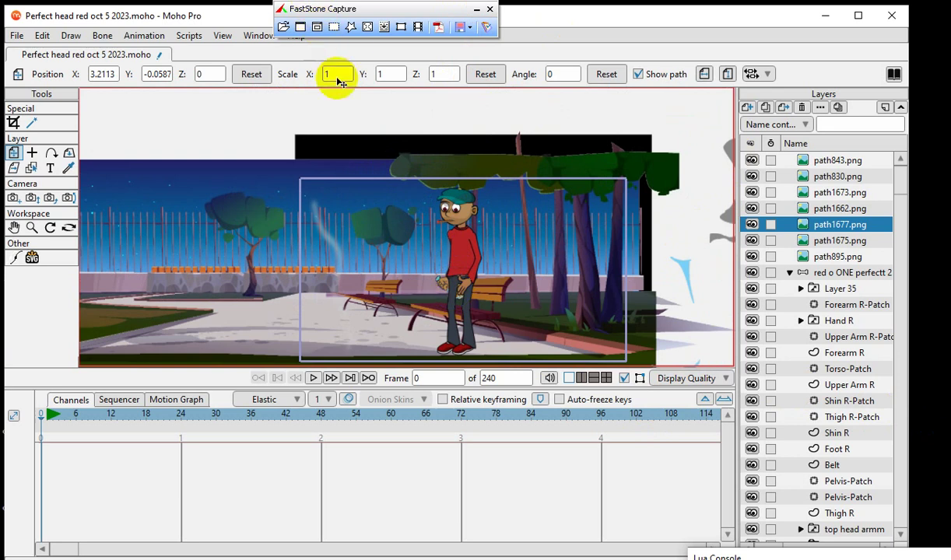